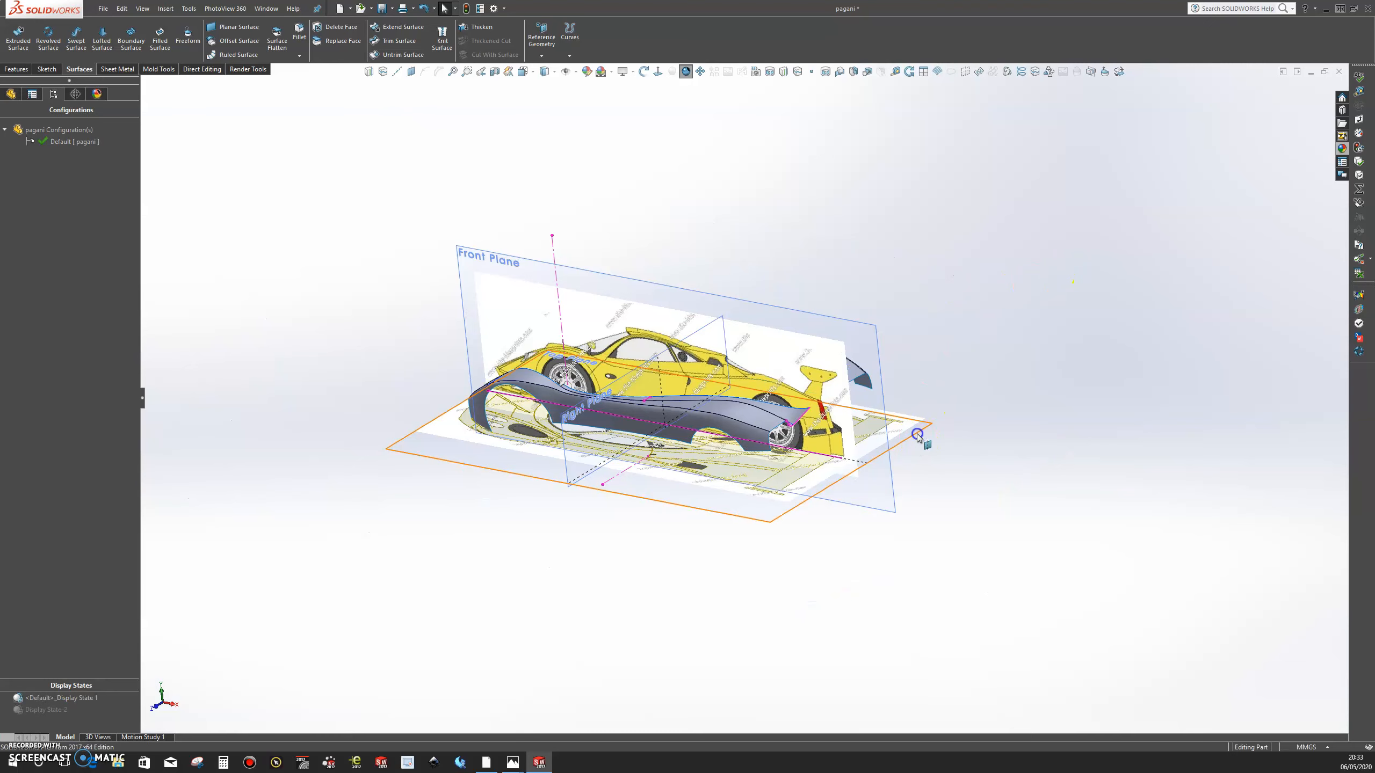
- Start a sketch on the Top Plane and face it straight on
left_click(963, 404)
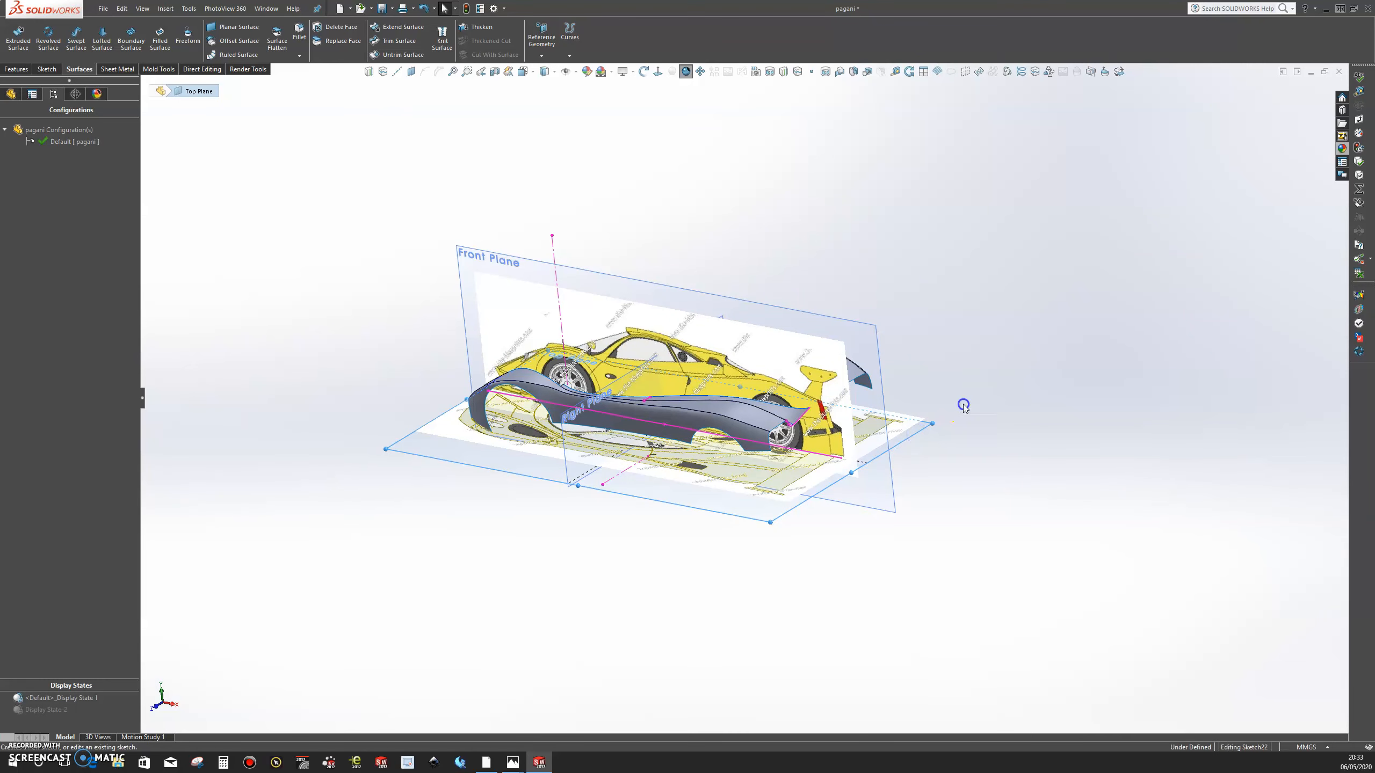
left_click(657, 72)
scroll(816, 378, "down", 3)
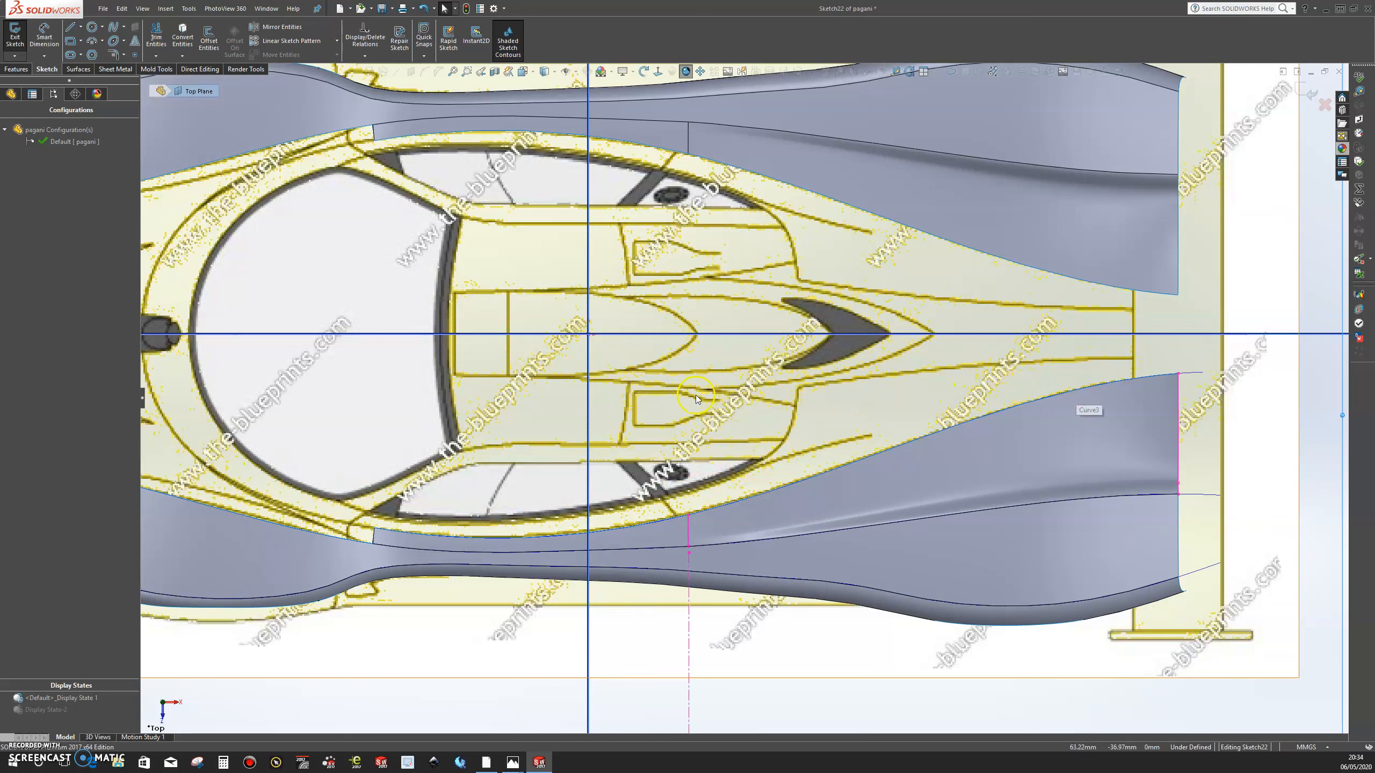
- Draw a spline along the lower edge of the side window on the top blueprint, continuing rearward to the inner edge of the rear fender
left_click(114, 30)
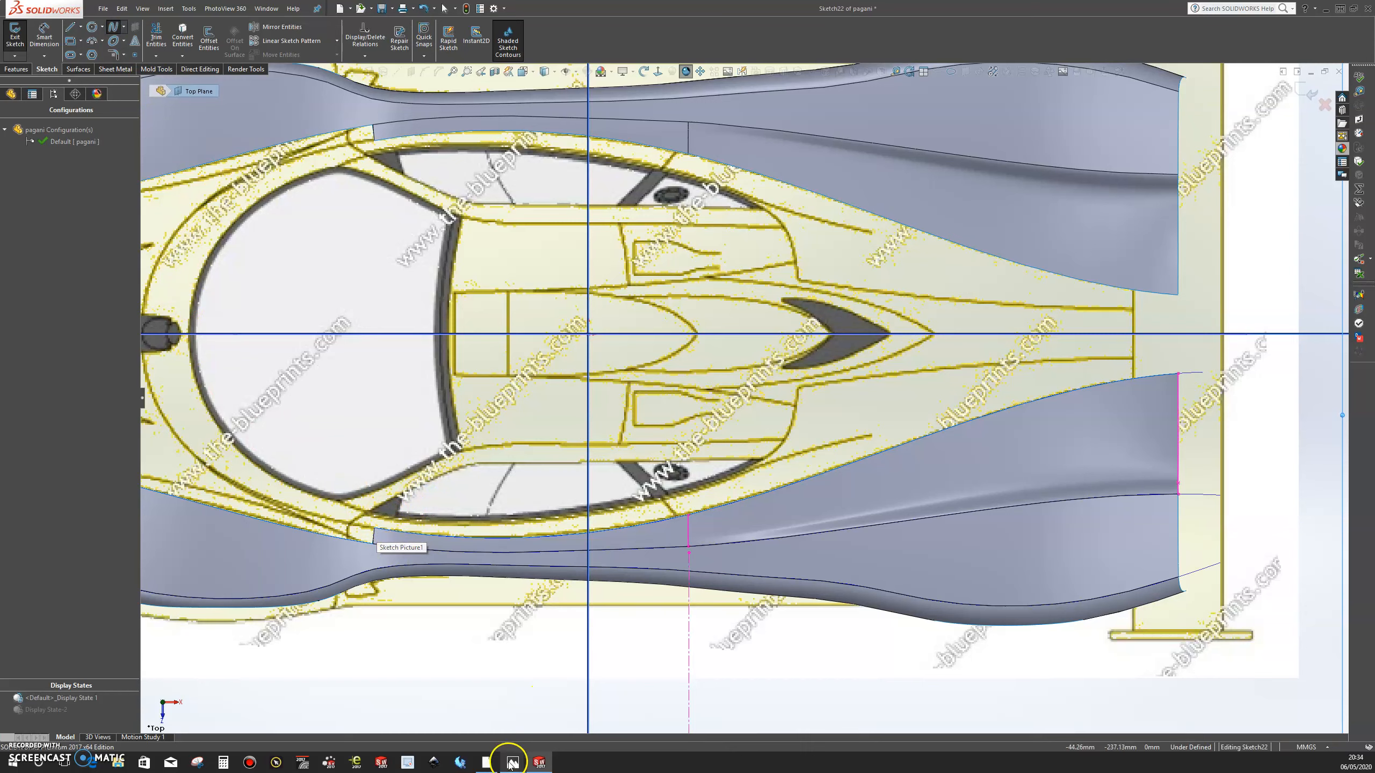
mouse_move(512, 762)
mouse_move(545, 702)
mouse_move(473, 718)
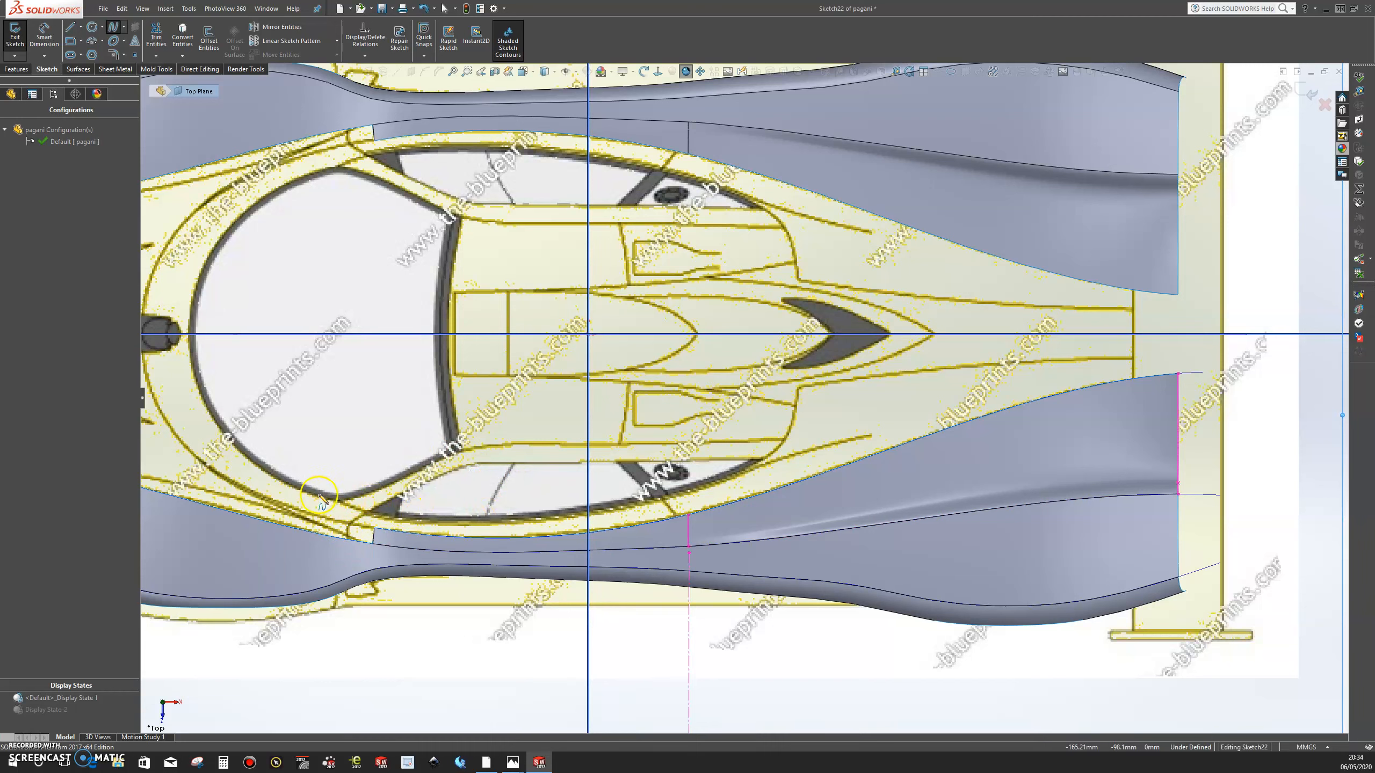
left_click(366, 516)
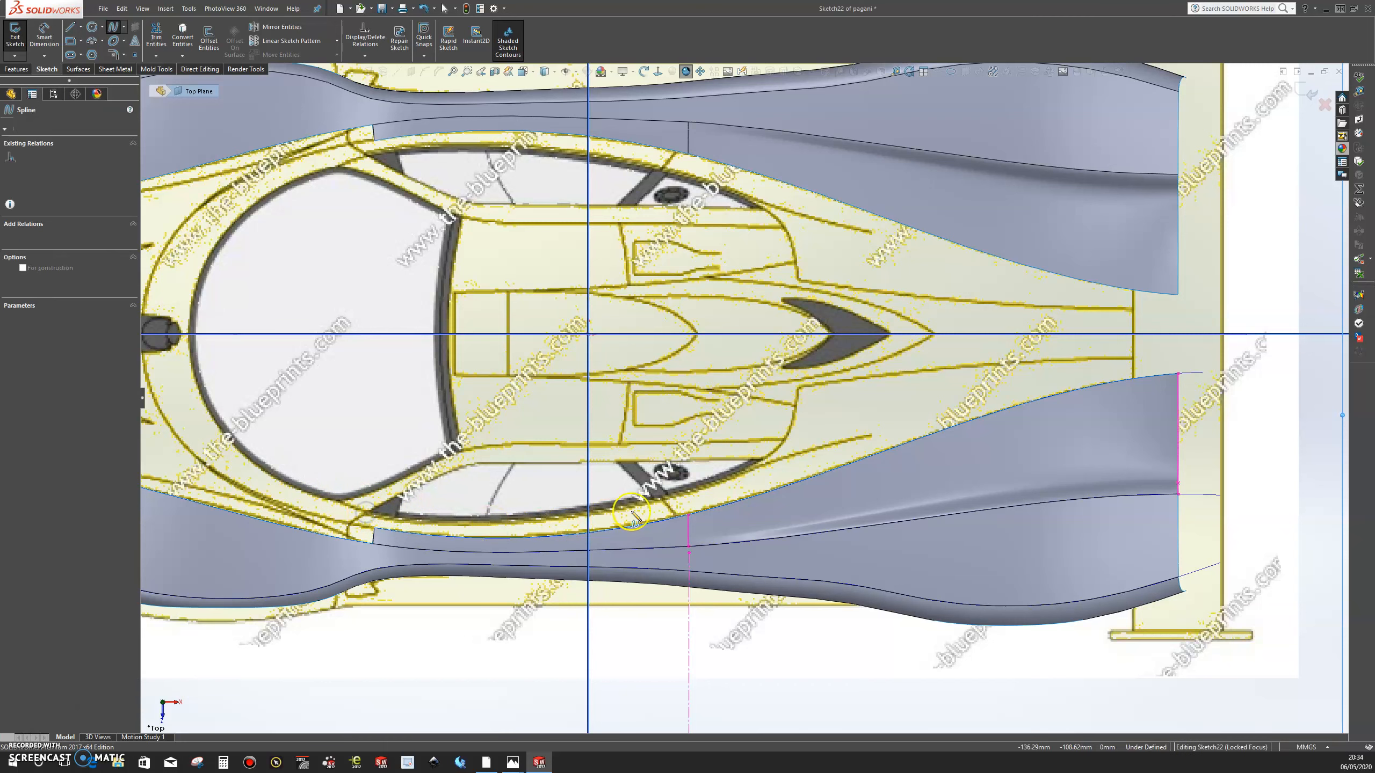
left_click(546, 521)
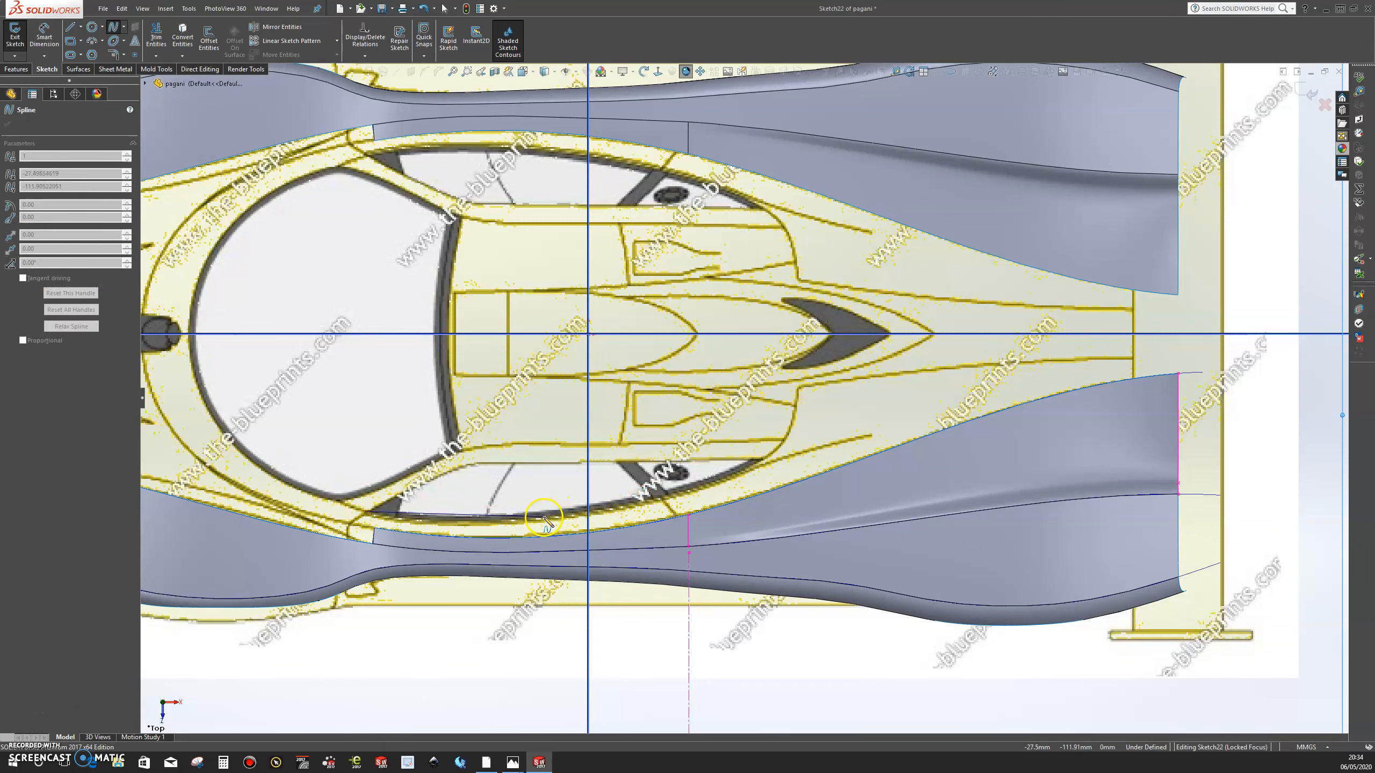
left_click(727, 480)
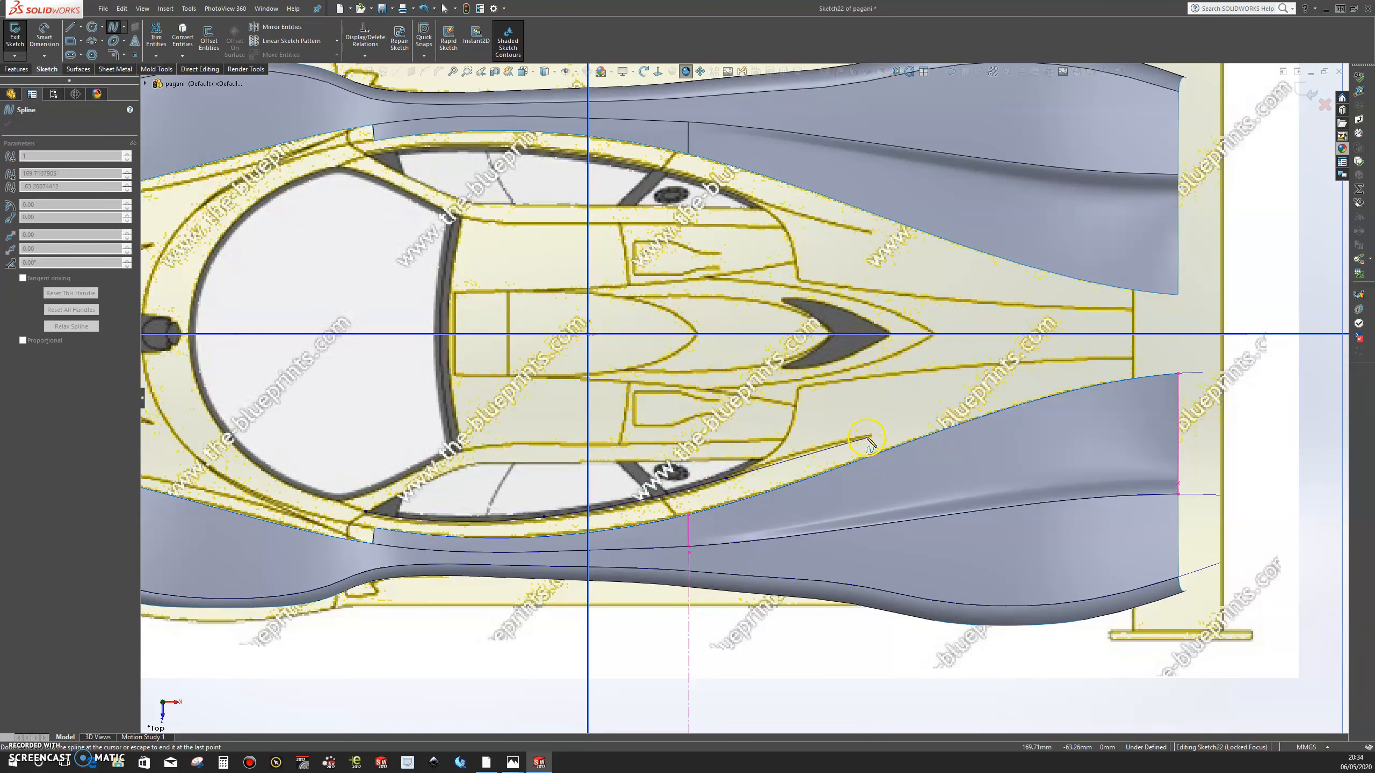
left_click(817, 447)
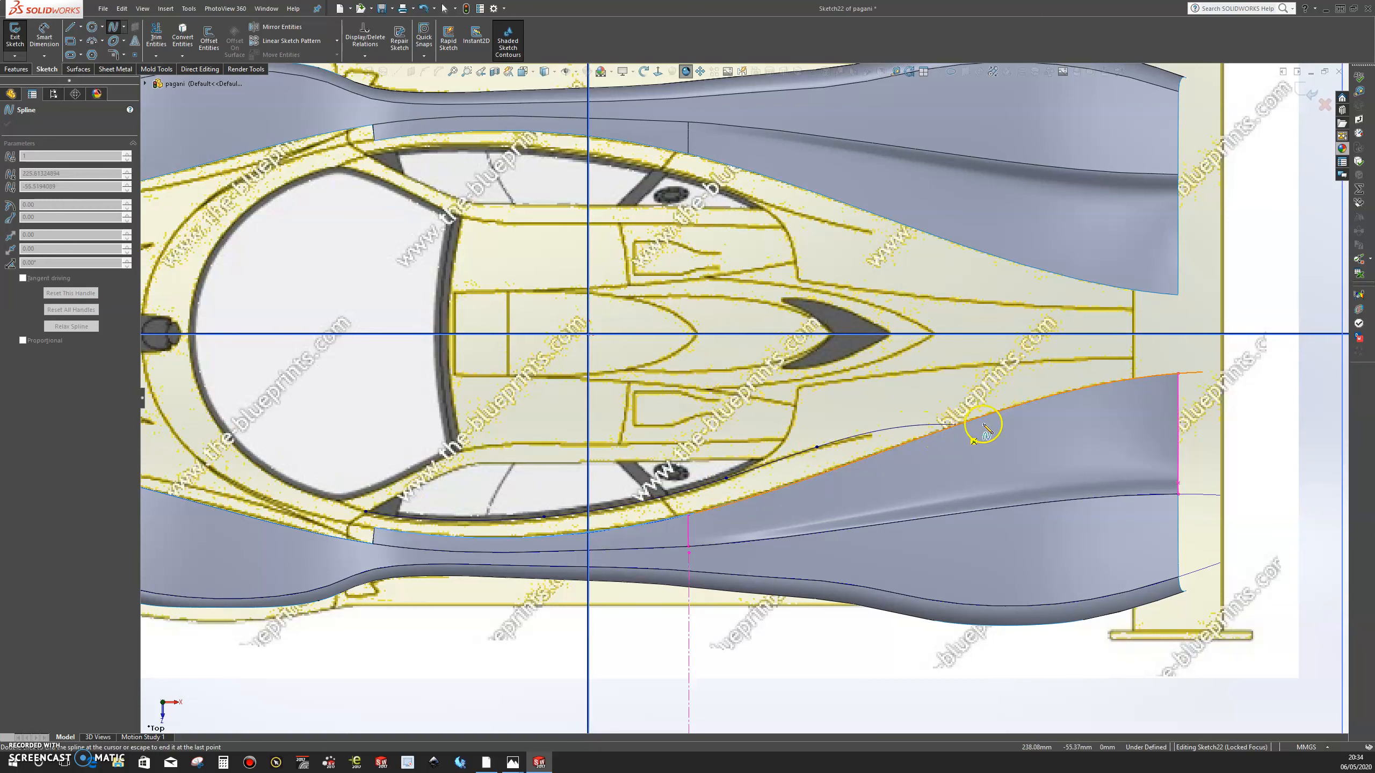
double_click(1076, 391)
key("Escape")
- Reshape the spline with its control polygon so it follows the blueprint's window line, and close the sketch
left_click(895, 407)
left_click(899, 414)
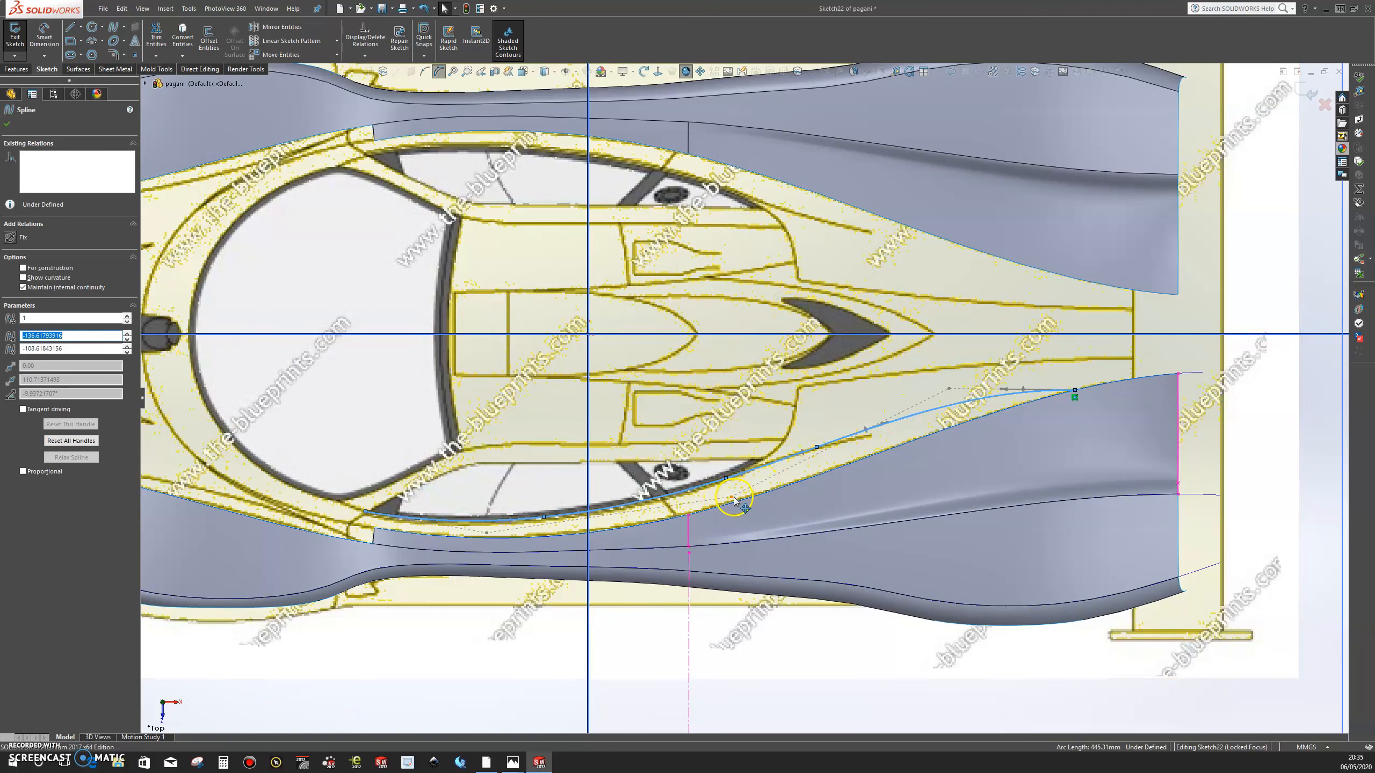
left_click(731, 497)
left_click_drag(949, 389, 943, 397)
left_click(731, 502)
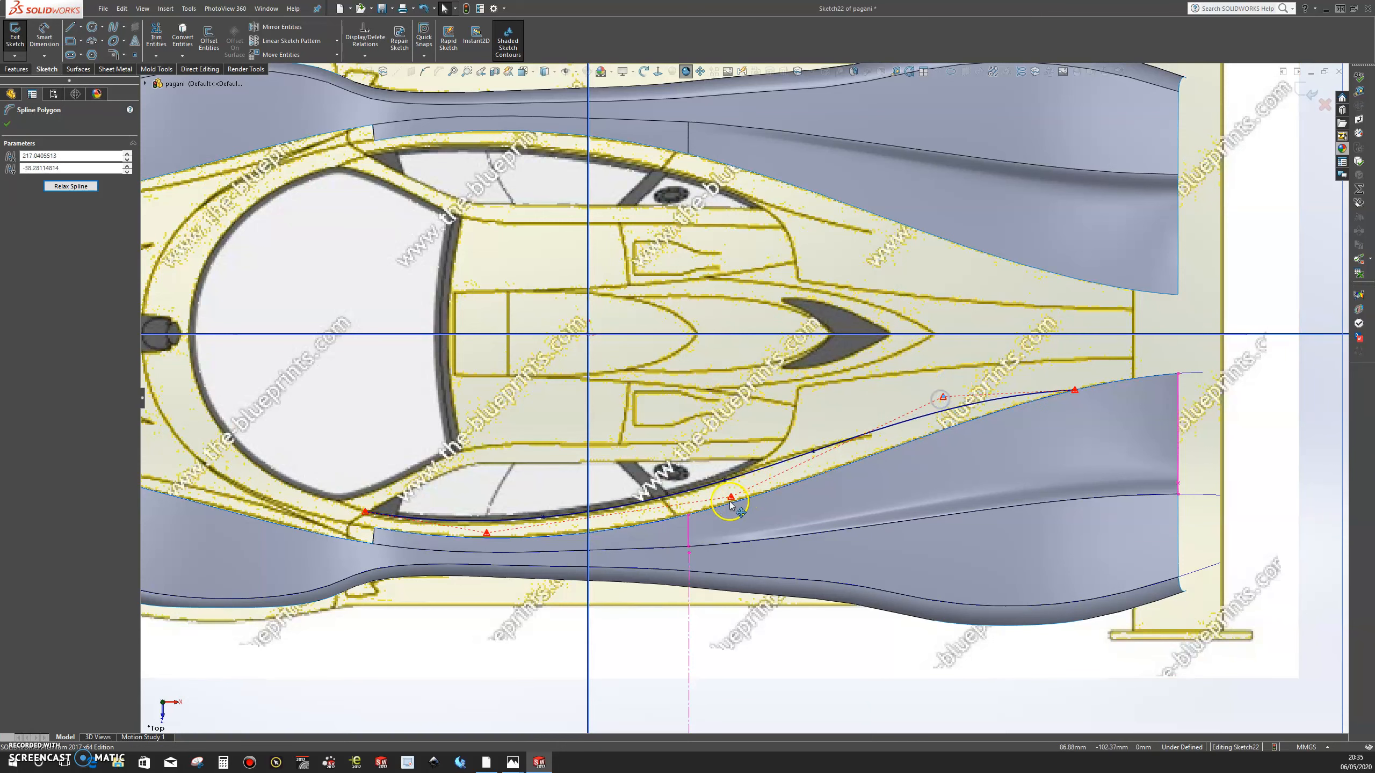
left_click_drag(732, 499, 734, 494)
mouse_move(944, 397)
left_mouse_down()
mouse_move(923, 408)
mouse_move(943, 398)
left_mouse_up()
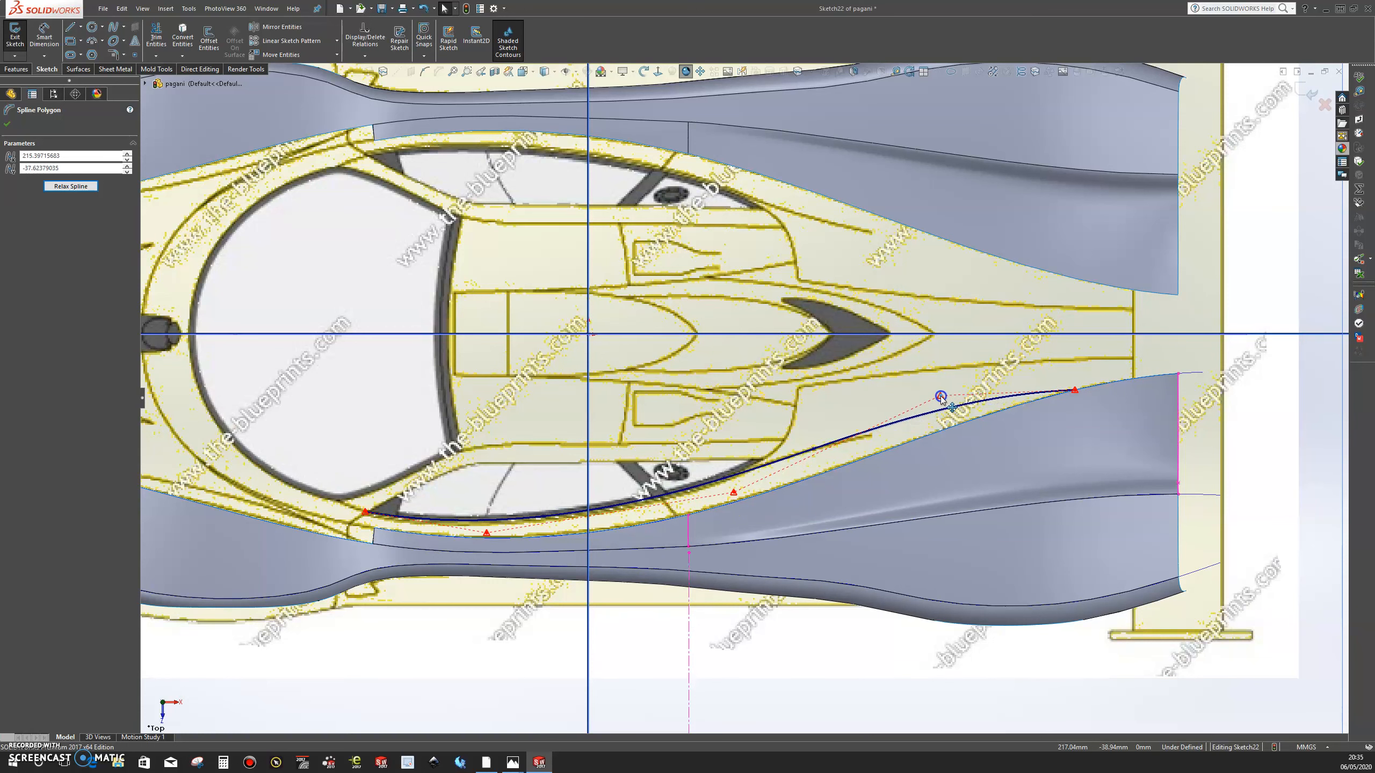
left_click_drag(941, 397, 896, 419)
left_click_drag(734, 493, 731, 496)
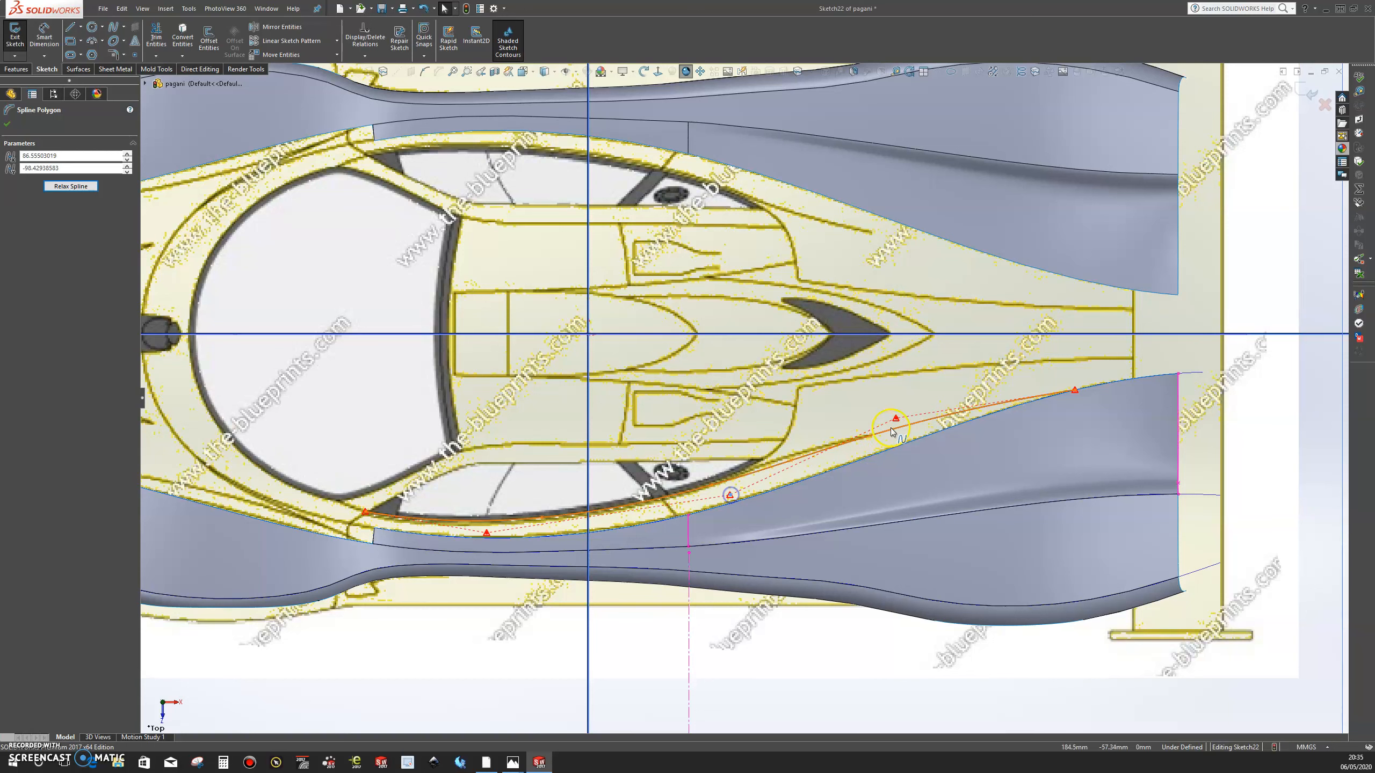
left_click_drag(896, 417, 787, 448)
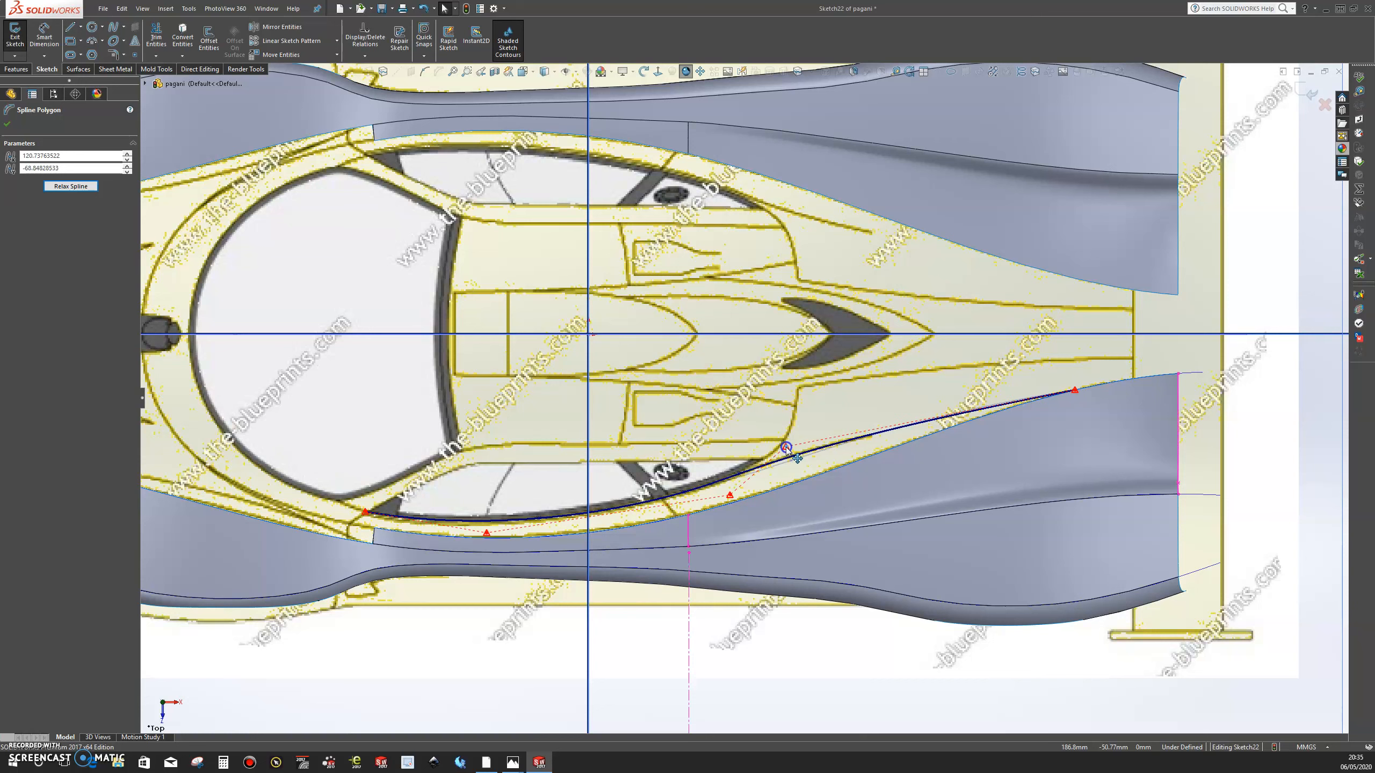
left_click_drag(731, 496, 729, 500)
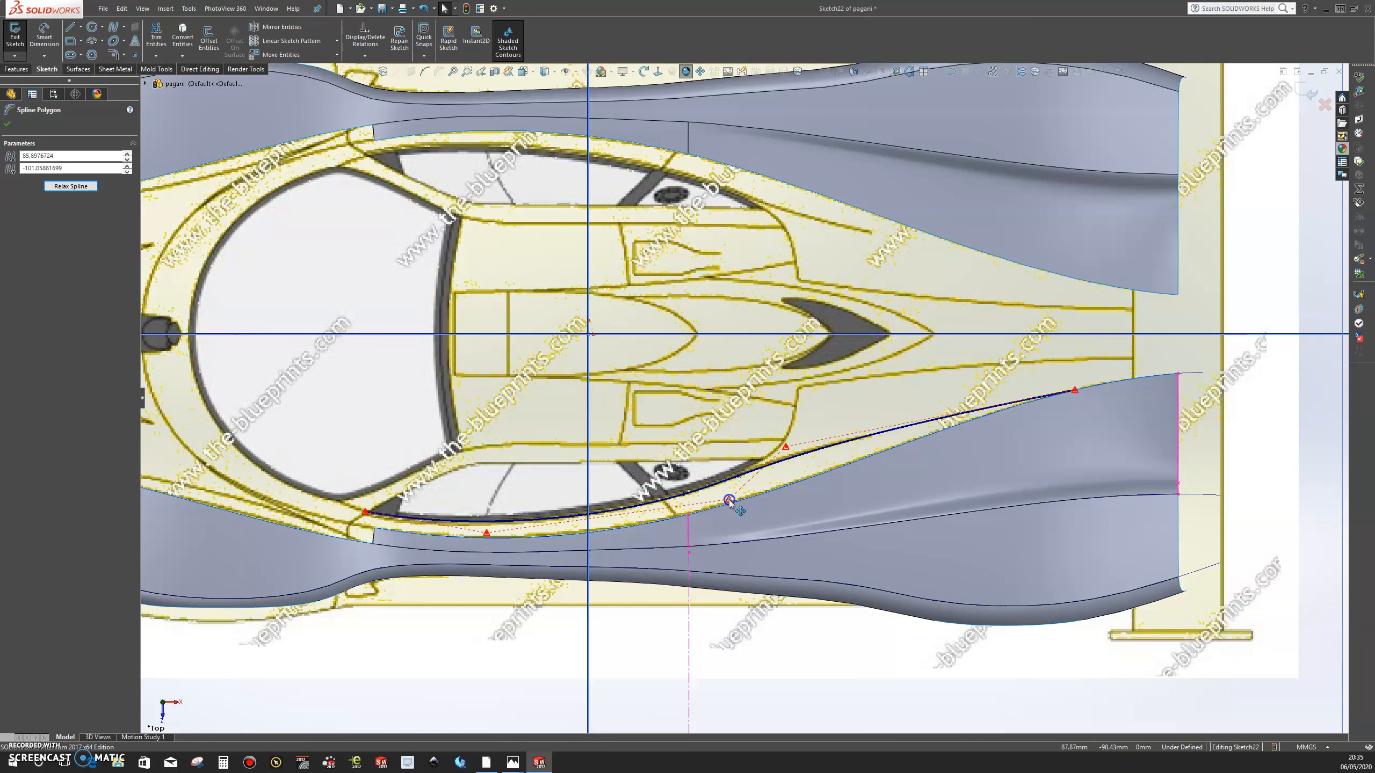
left_click_drag(486, 533, 472, 535)
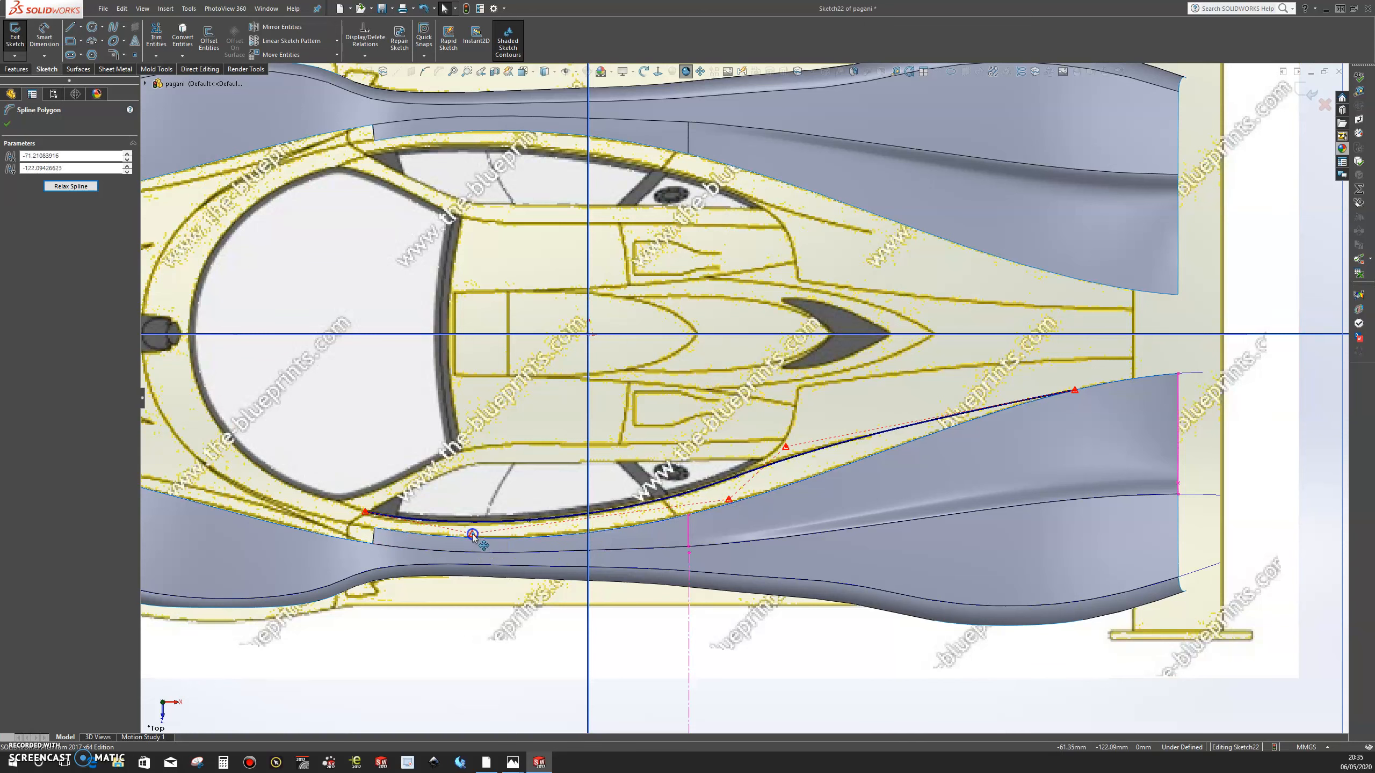
left_click_drag(730, 503, 727, 498)
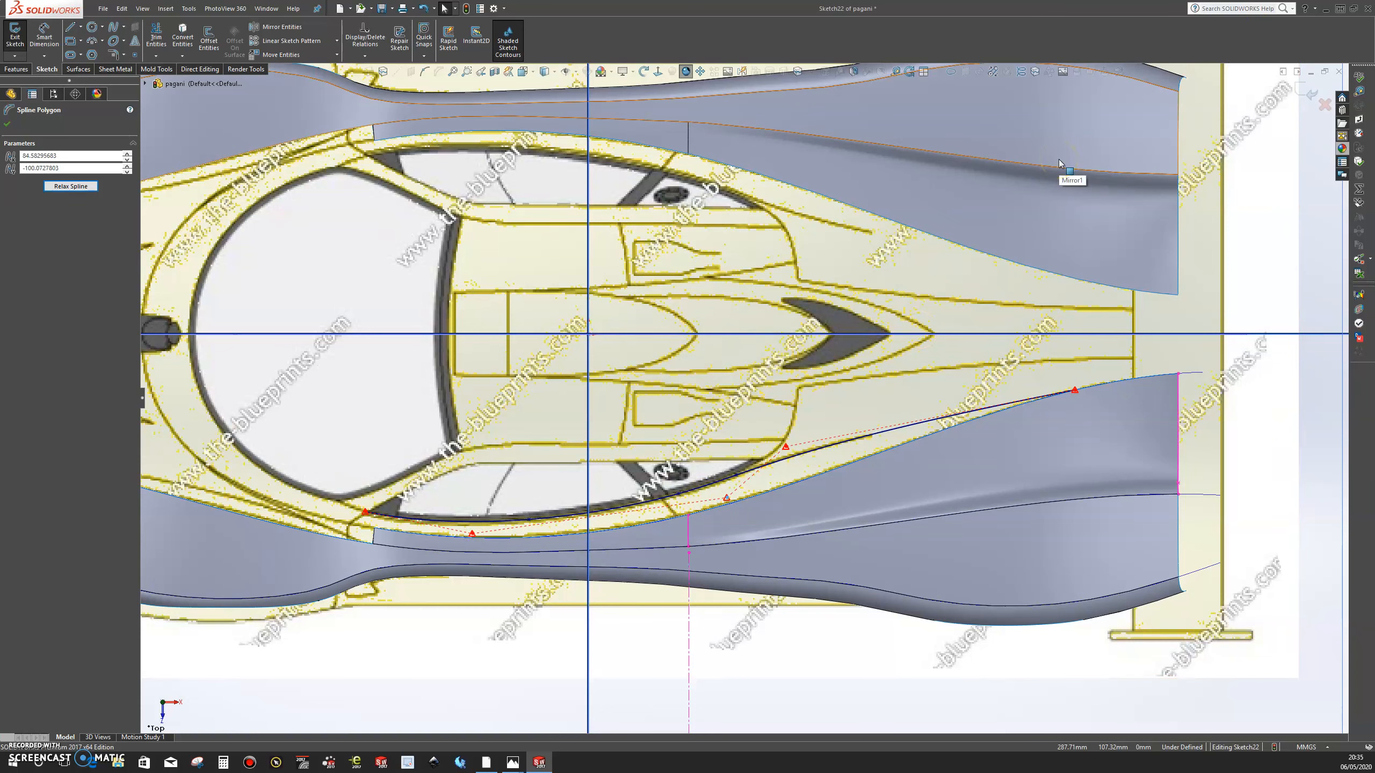
left_click(1306, 92)
key("f")
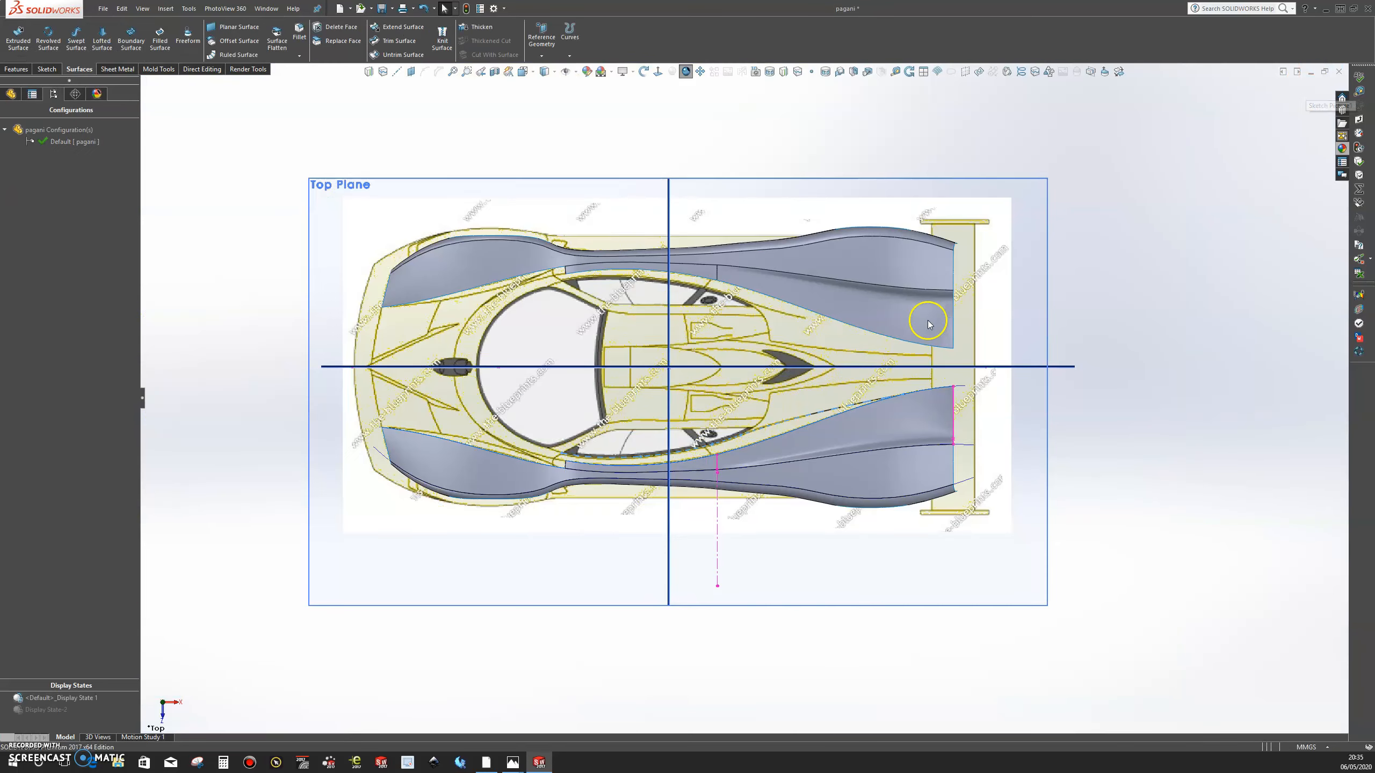
- Start a sketch on the Front Plane and face the side-view blueprint straight on
middle_click_drag(792, 598, 779, 375)
left_click(896, 345)
left_click(945, 307)
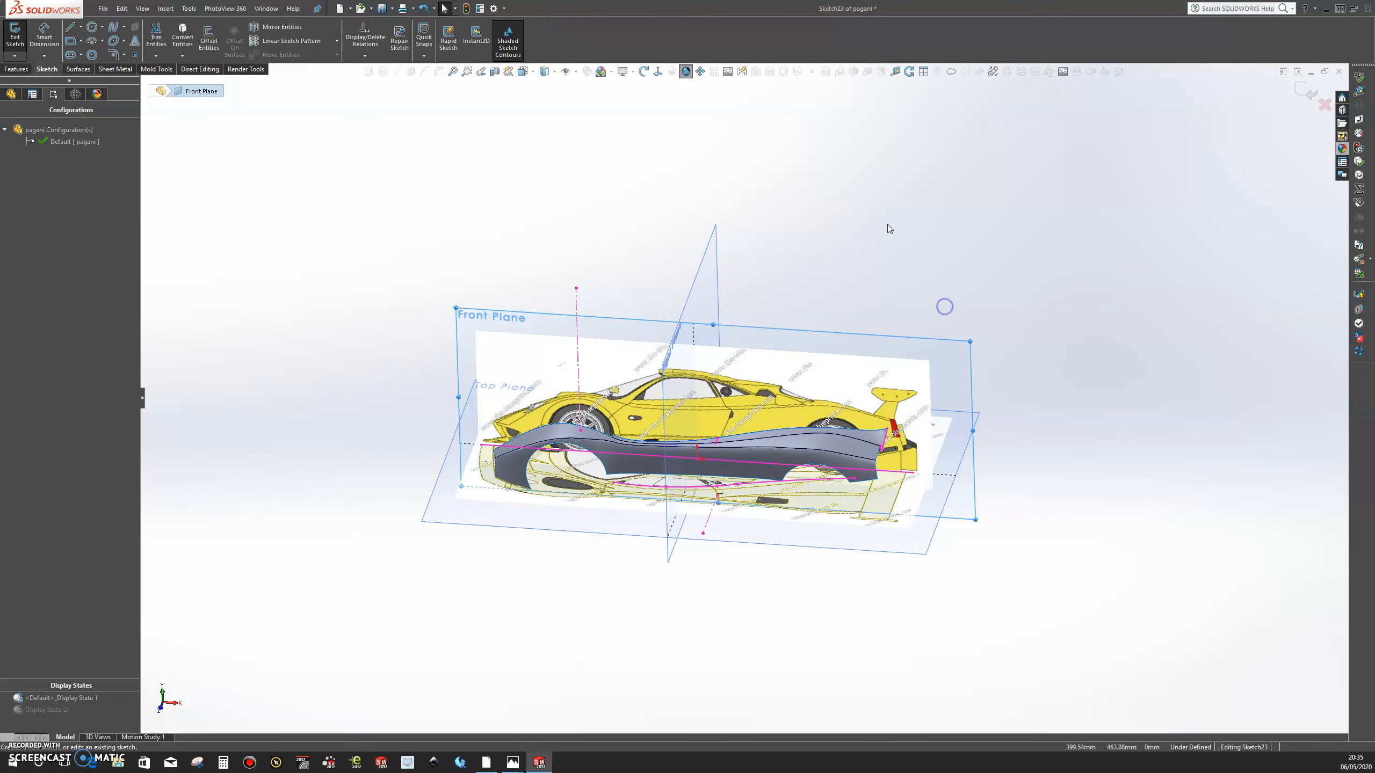
left_click(659, 72)
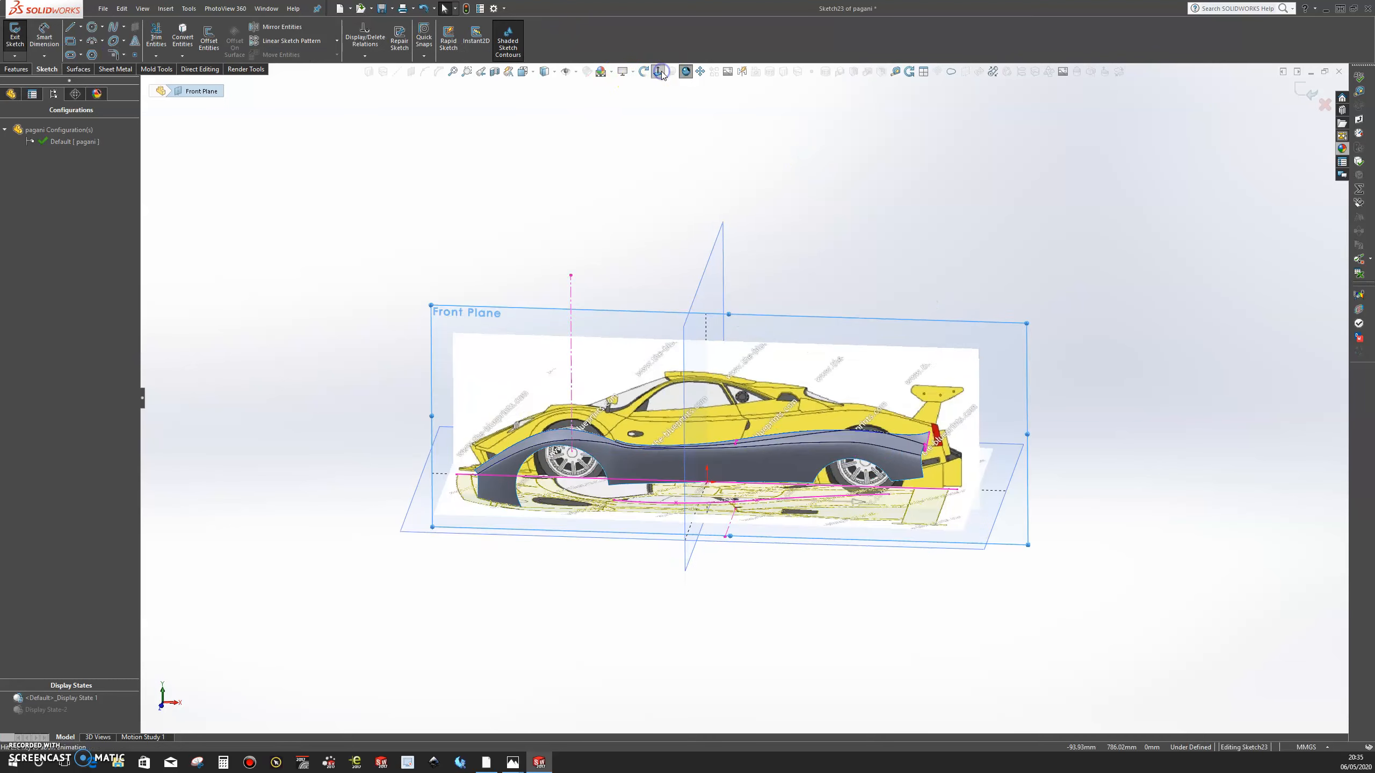
scroll(829, 398, "down", 5)
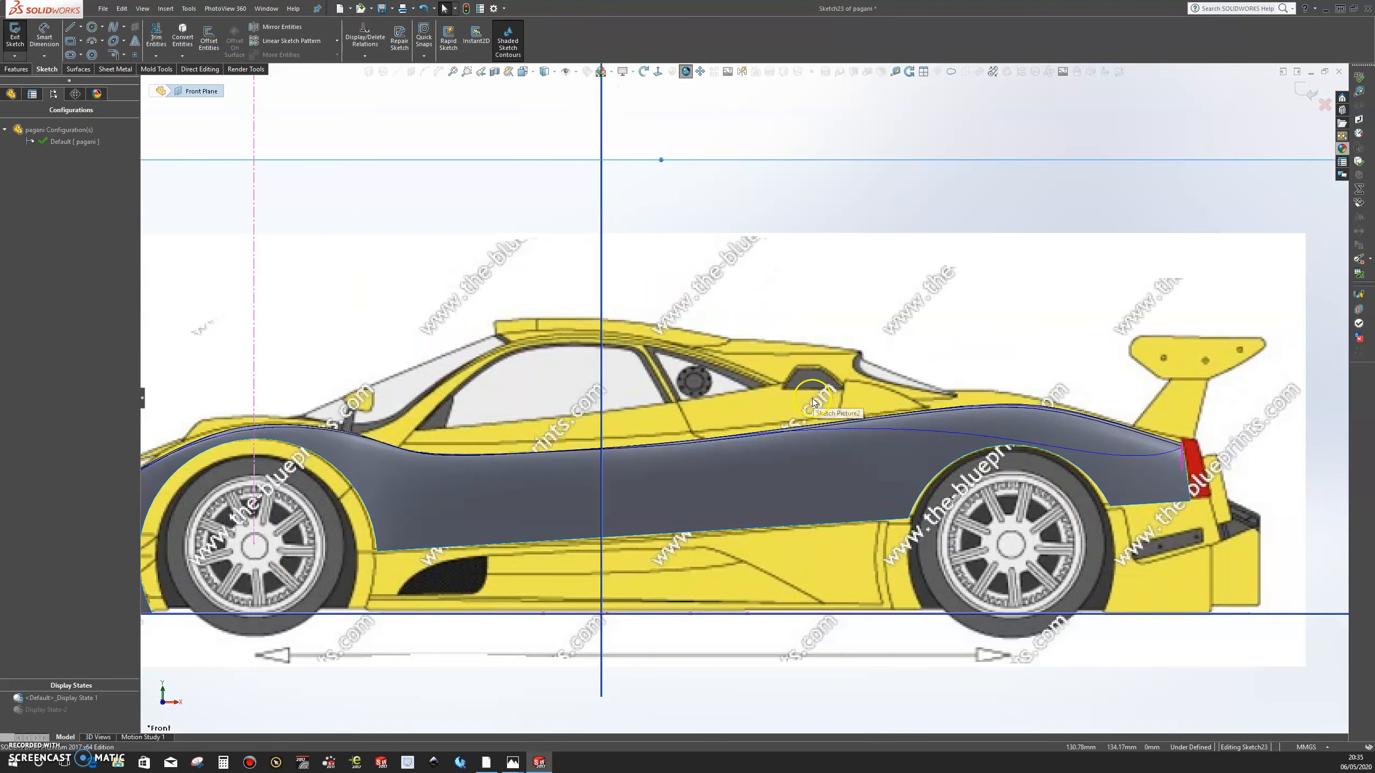
- Trace a spline on the side blueprint from ahead of the door window, along its lower edge, to the base of the rear window
left_click(113, 27)
left_click(514, 431)
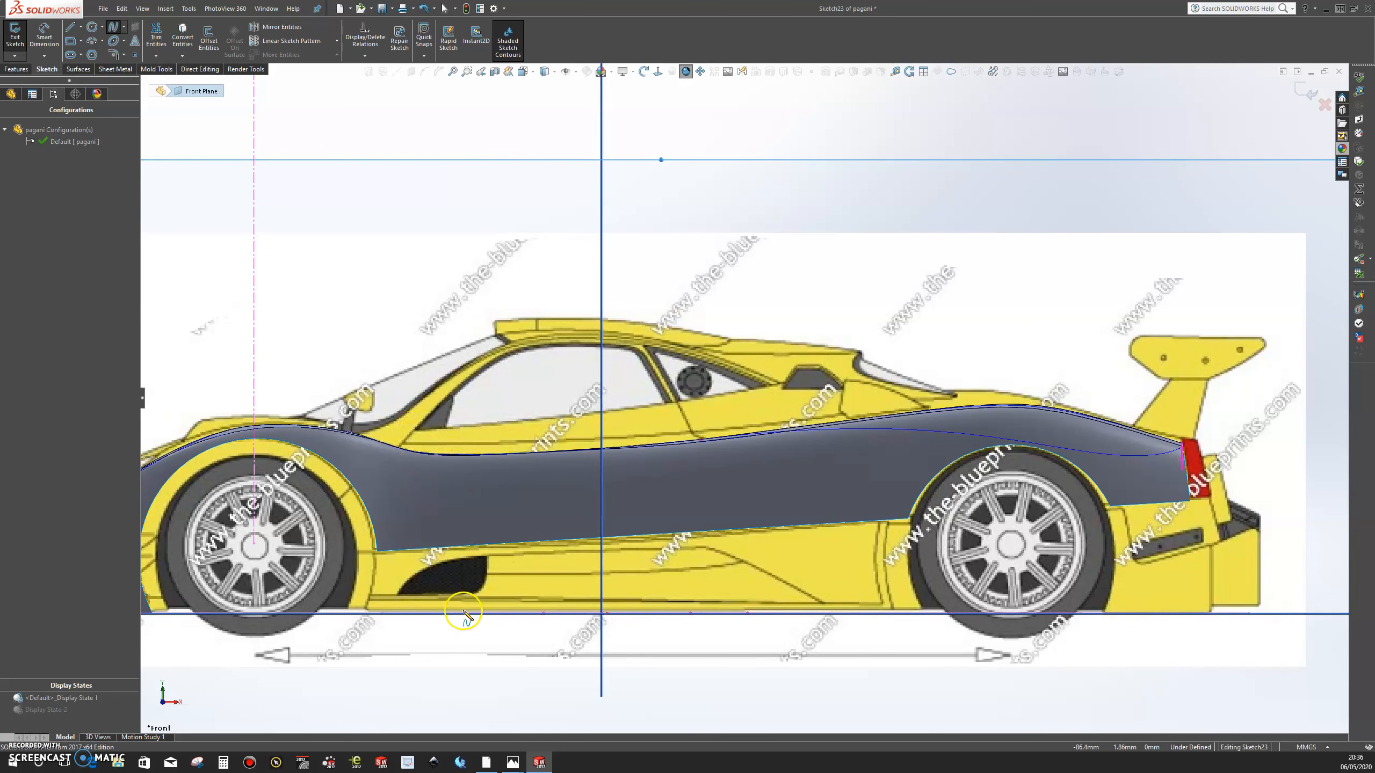
middle_click_drag(489, 538, 493, 584)
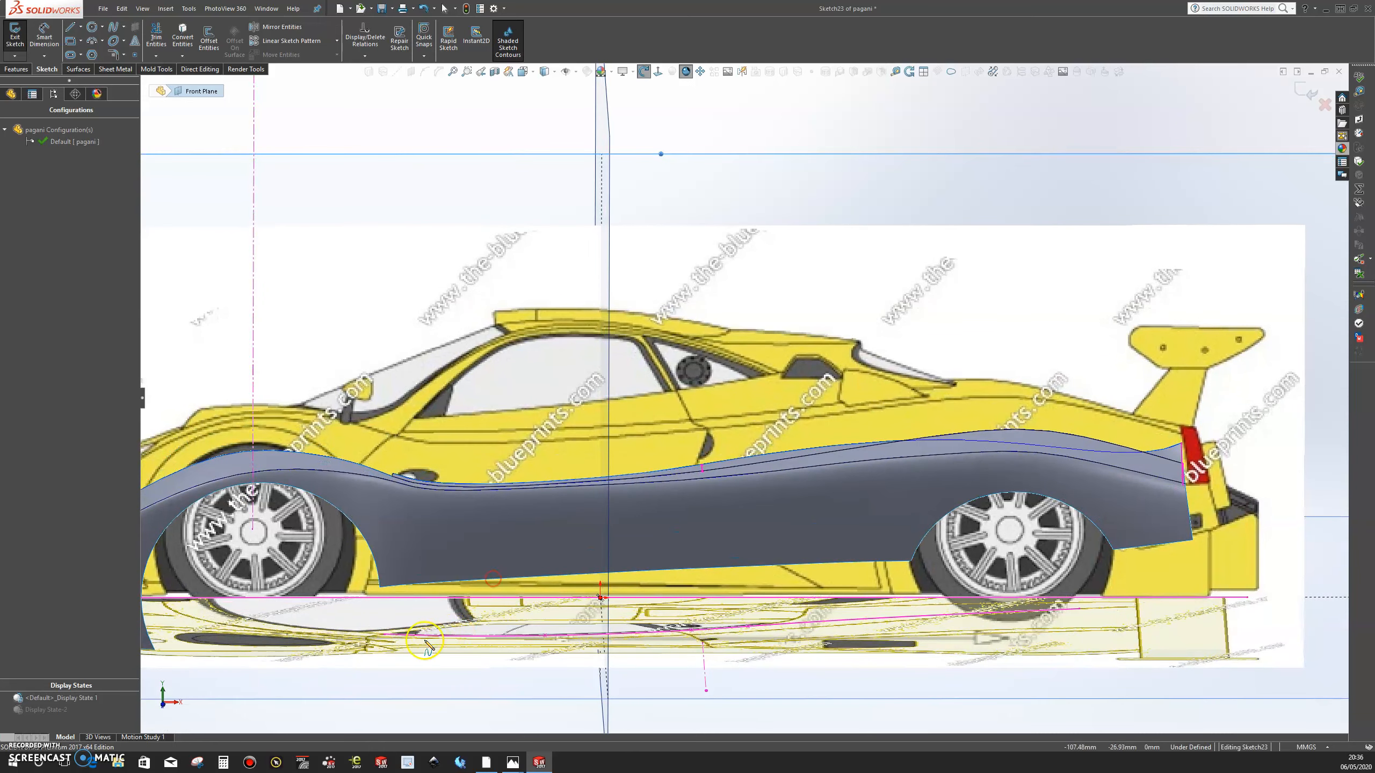
left_click(659, 73)
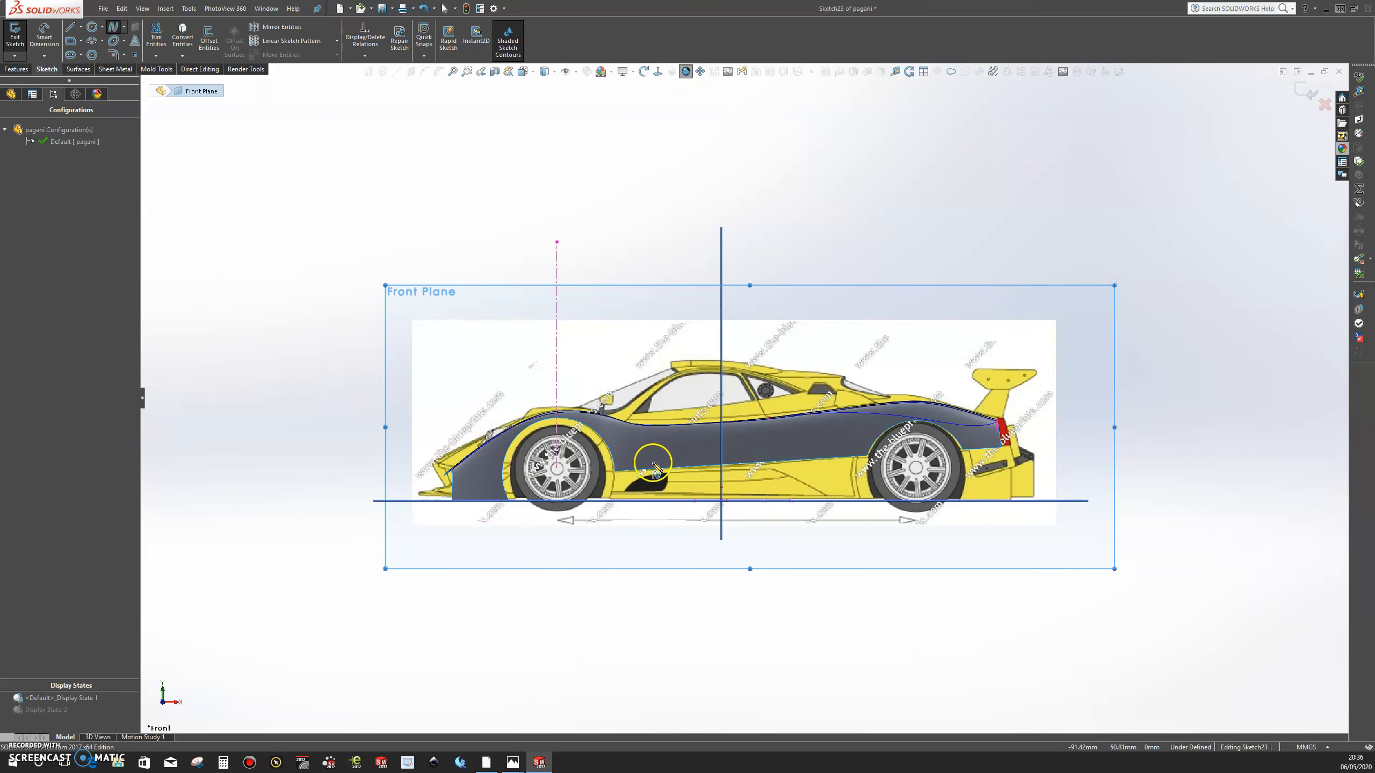
scroll(653, 466, "down", 3)
scroll(654, 469, "down", 3)
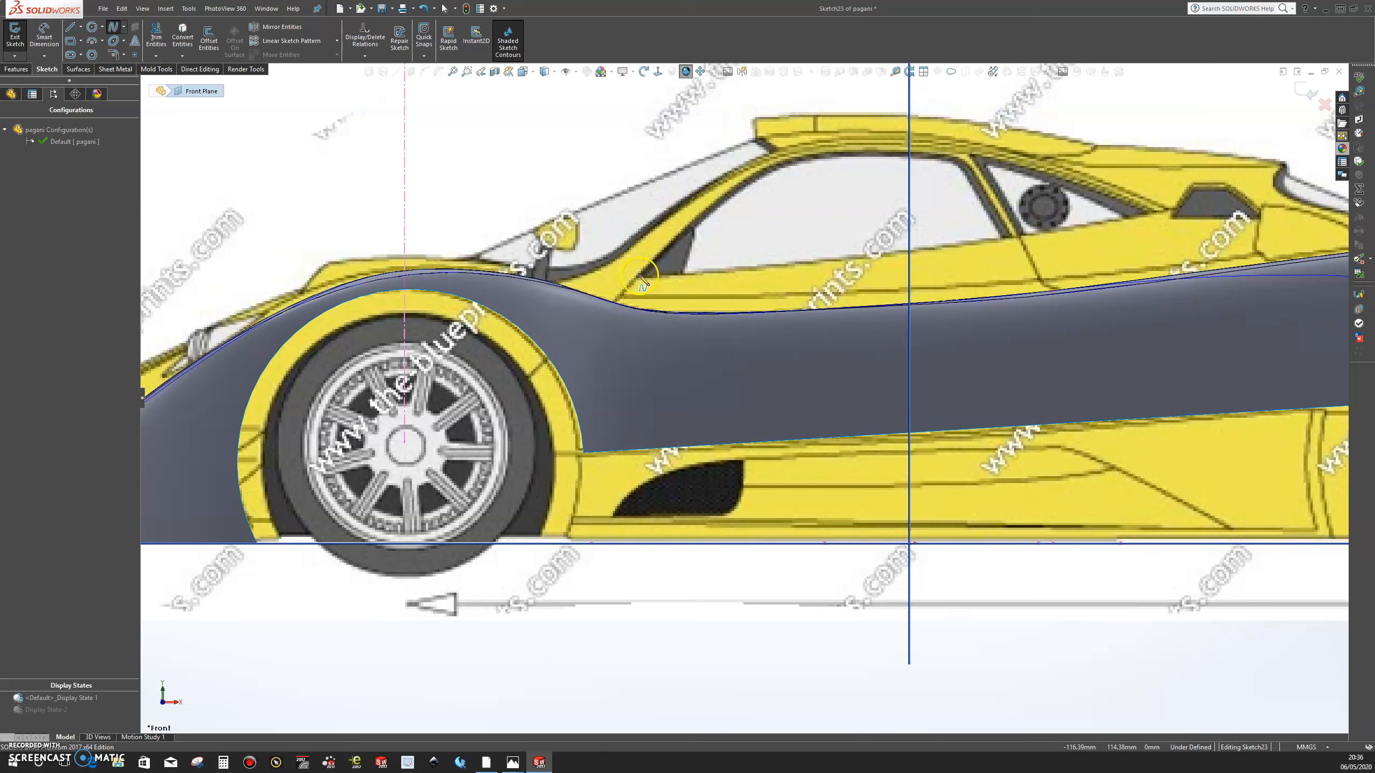
left_click(599, 273)
left_click(772, 267)
left_click(996, 244)
scroll(999, 249, "up", 3)
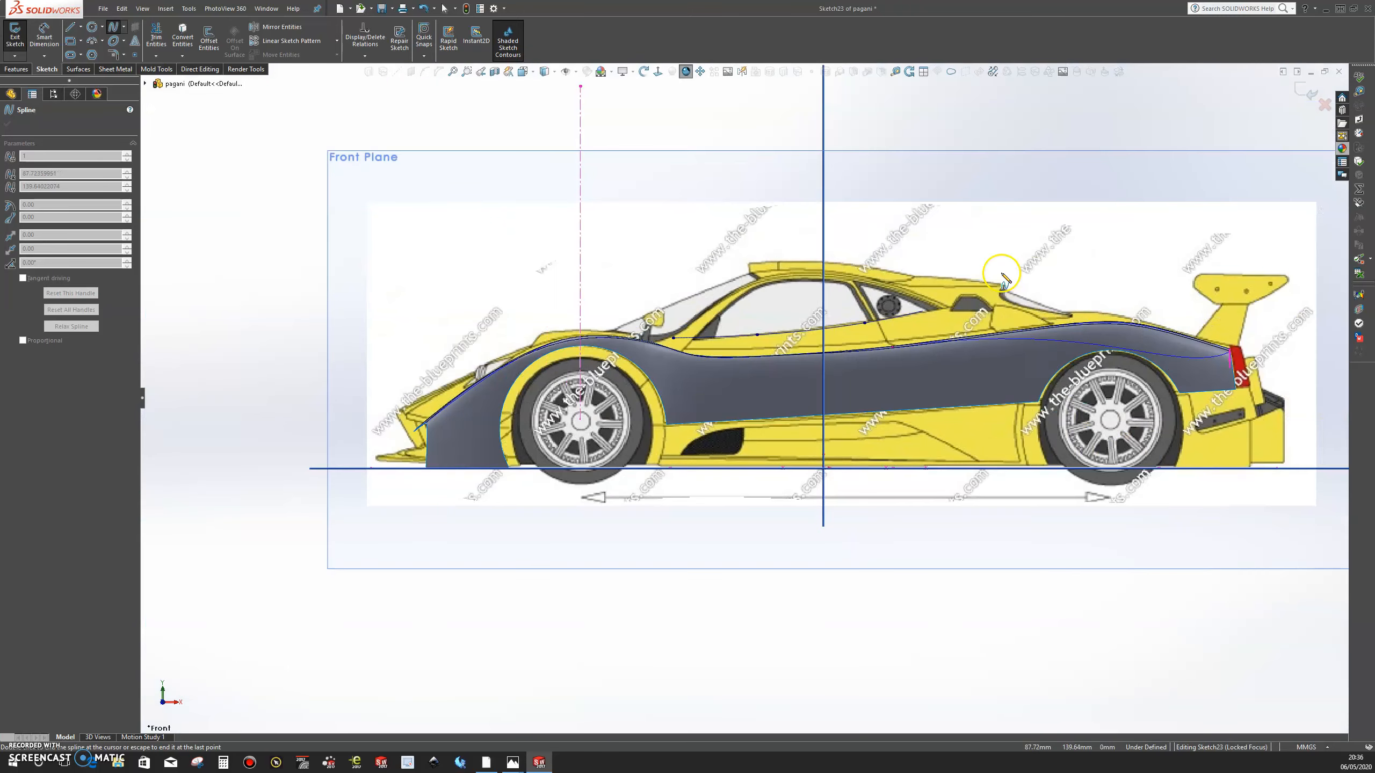
scroll(996, 298, "down", 5)
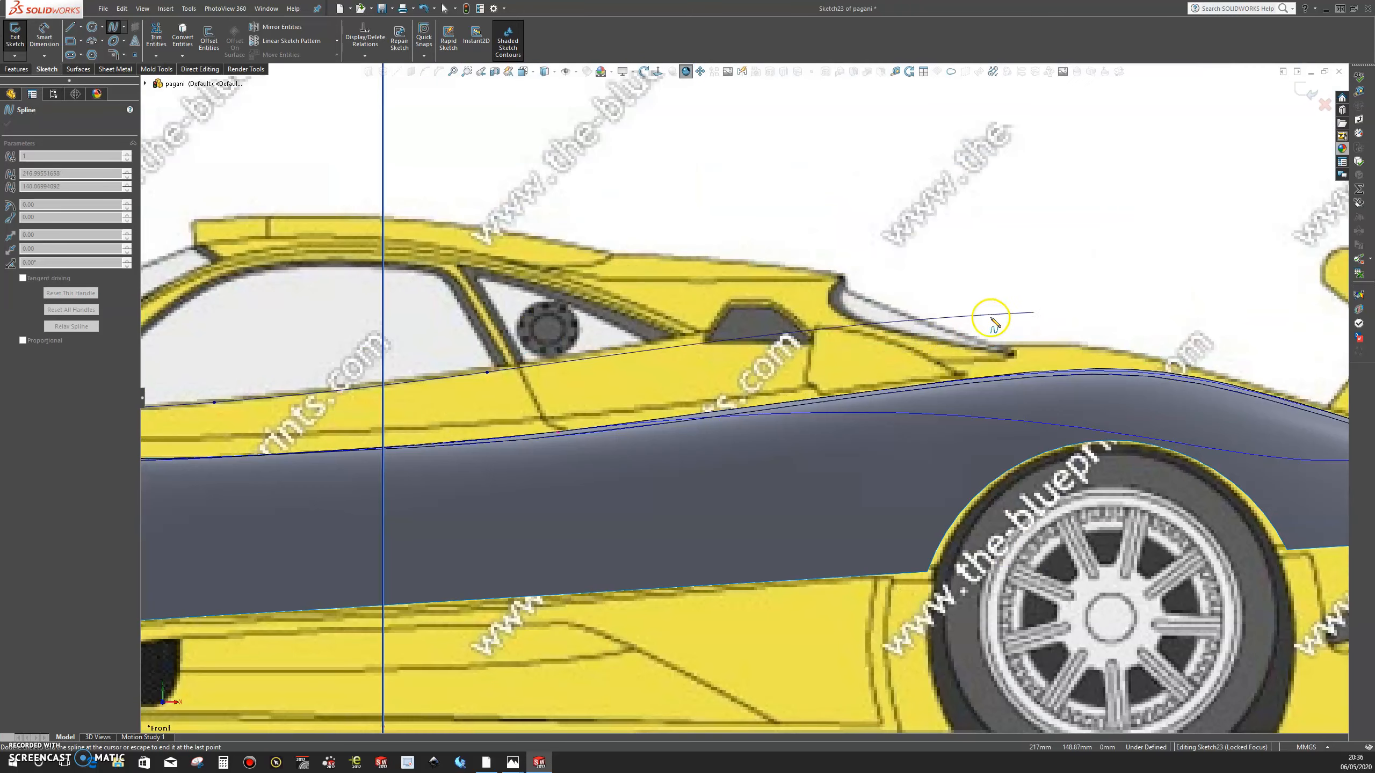
left_click(671, 339)
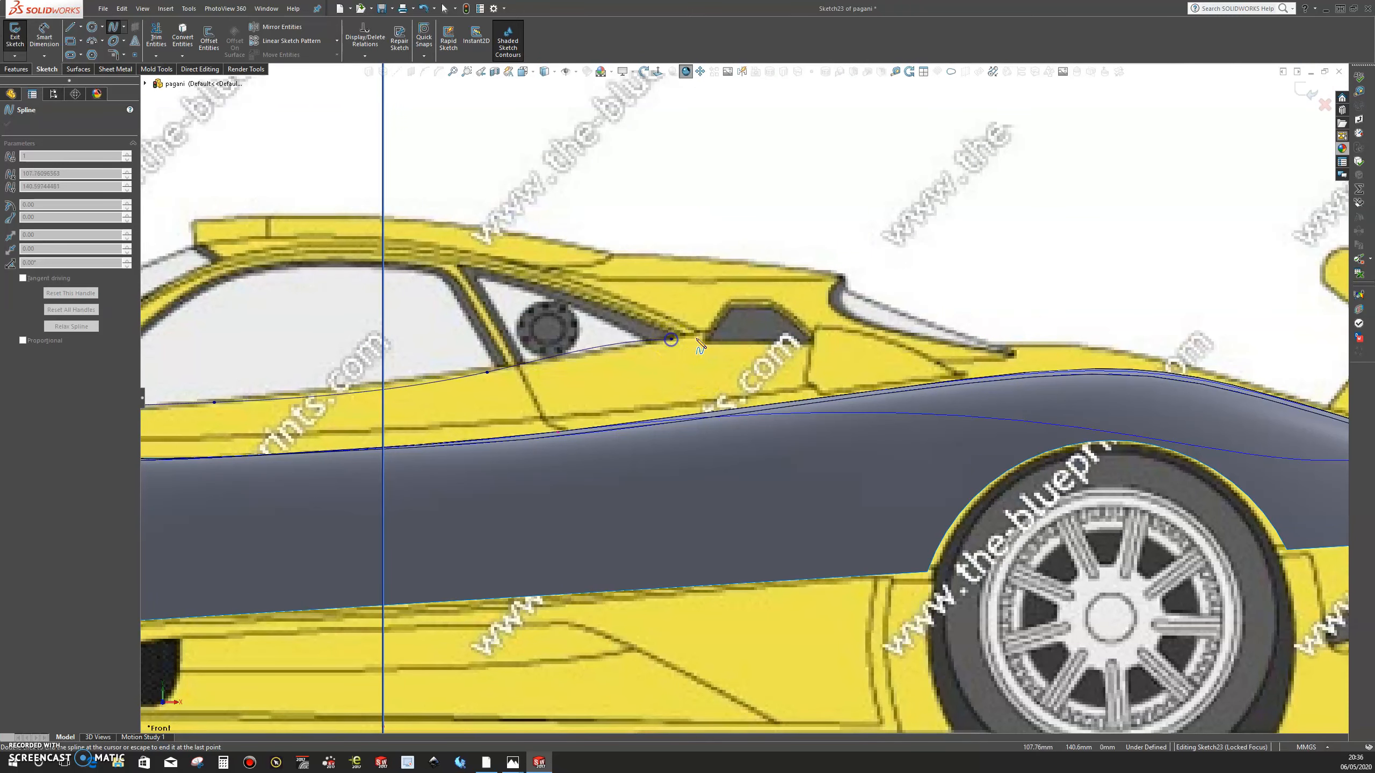
left_click(757, 337)
left_click(973, 351)
- Continue the side-view spline from the rear window base down the rear fender and end it just above the rear wheel arch
scroll(1031, 417, "up", 3)
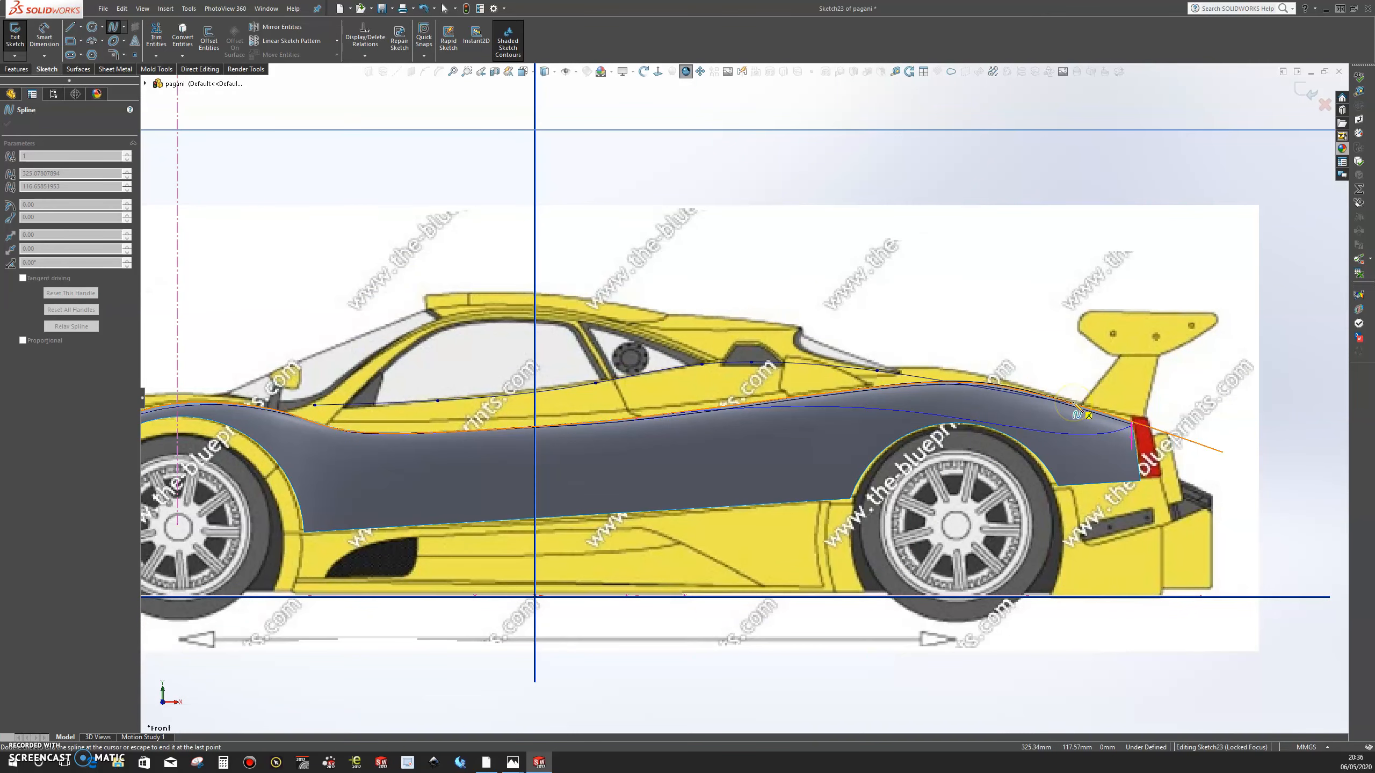
scroll(1030, 451, "down", 4)
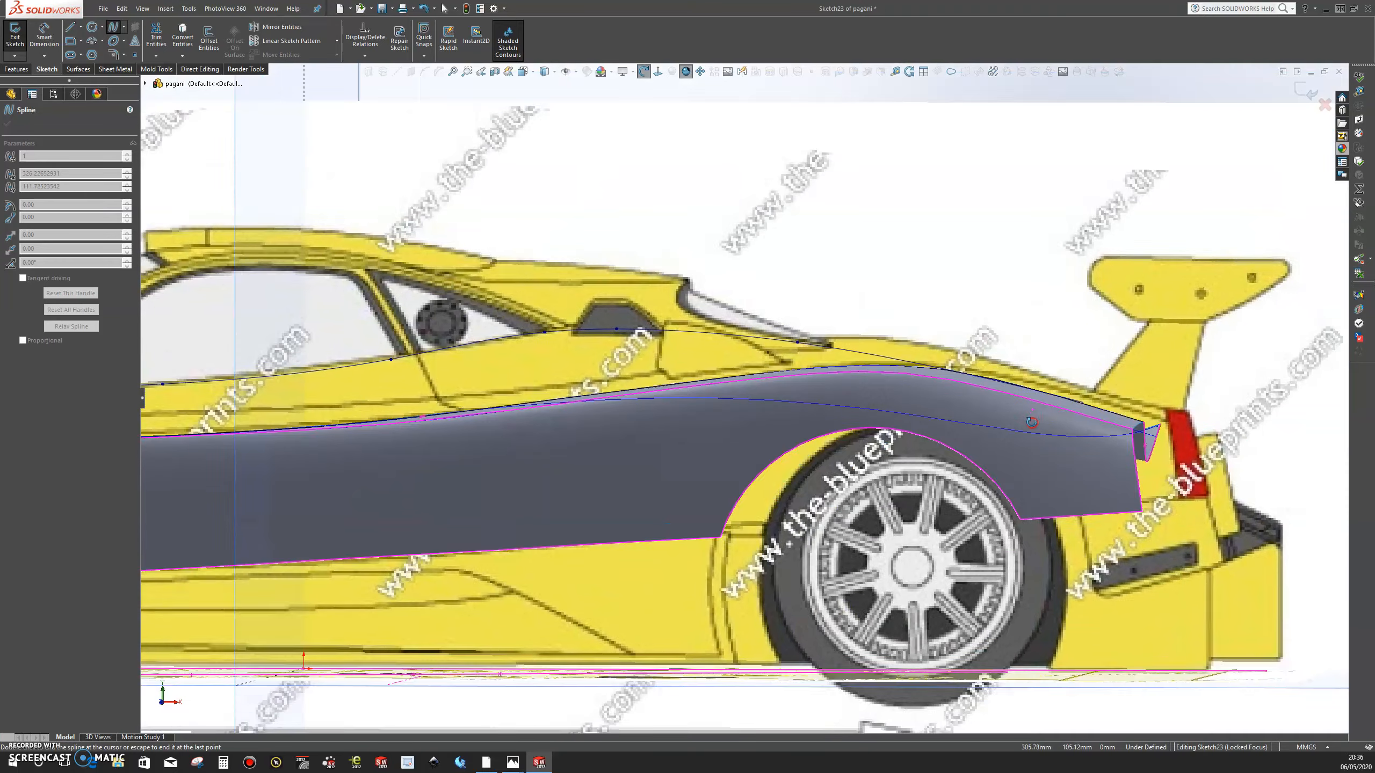
middle_click_drag(1031, 451, 1025, 279)
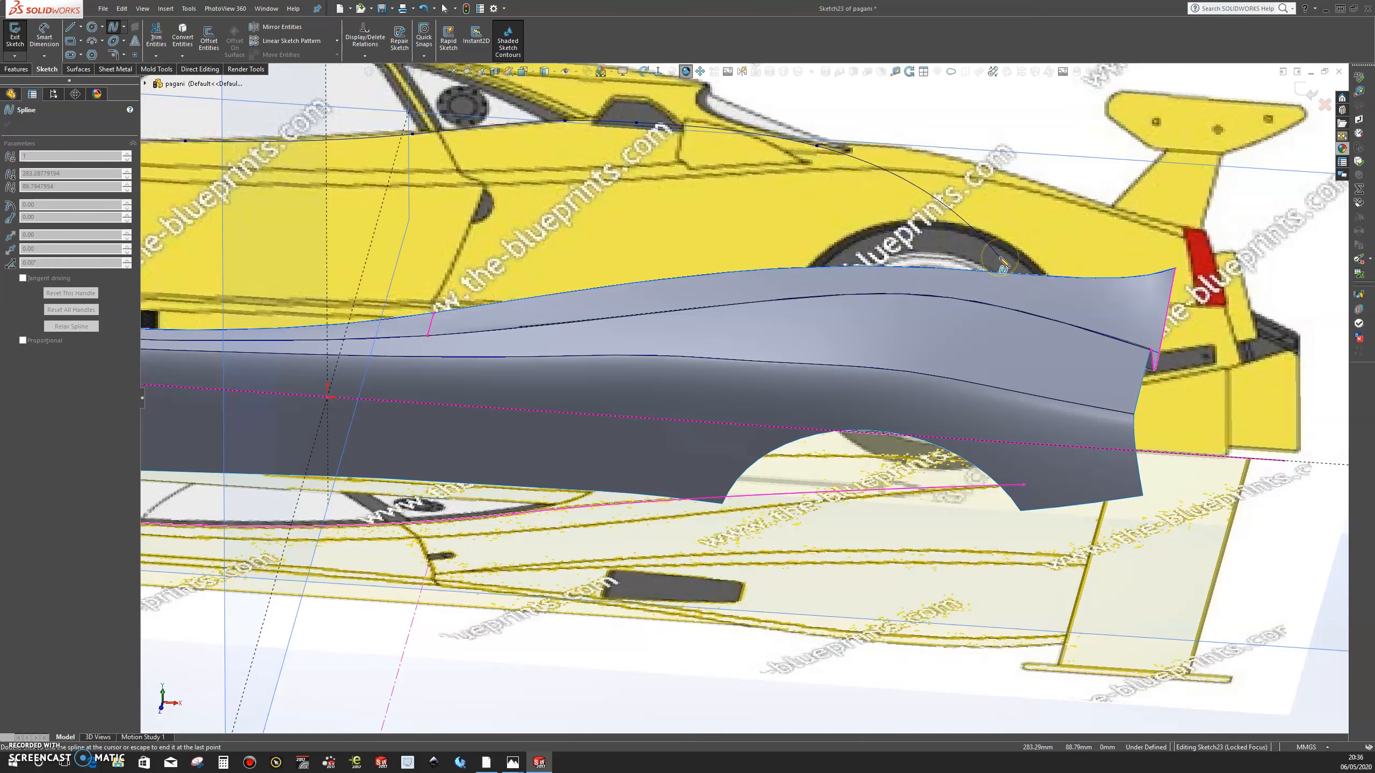
key("space")
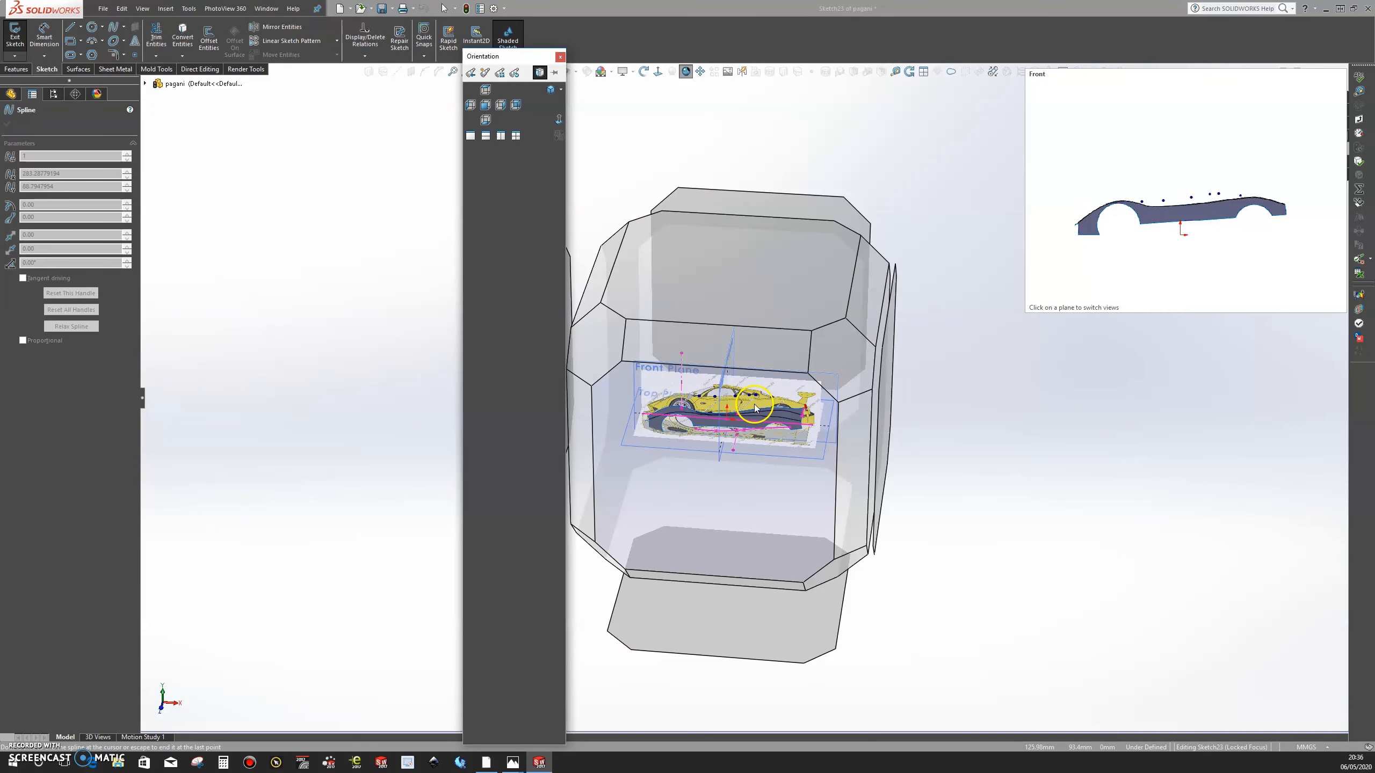
left_click(756, 408)
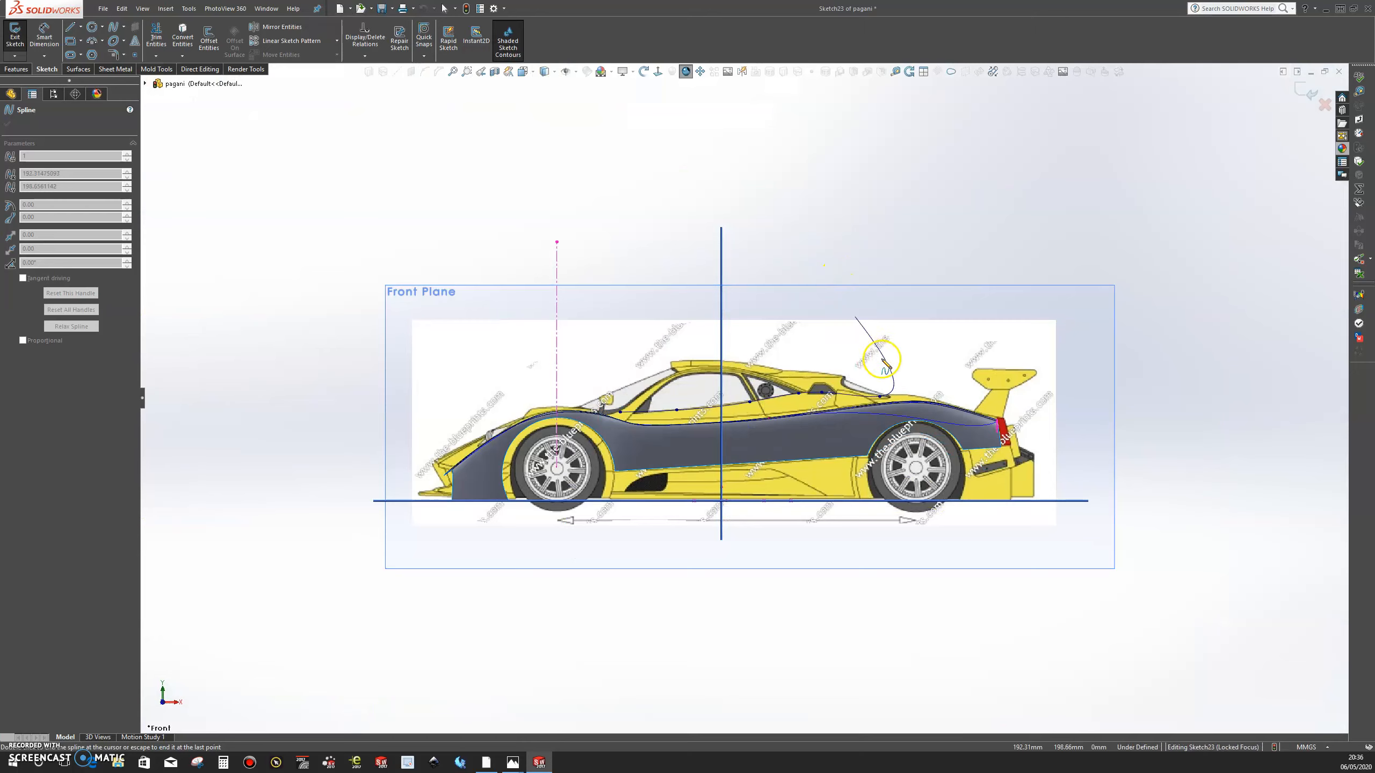
scroll(888, 369, "down", 5)
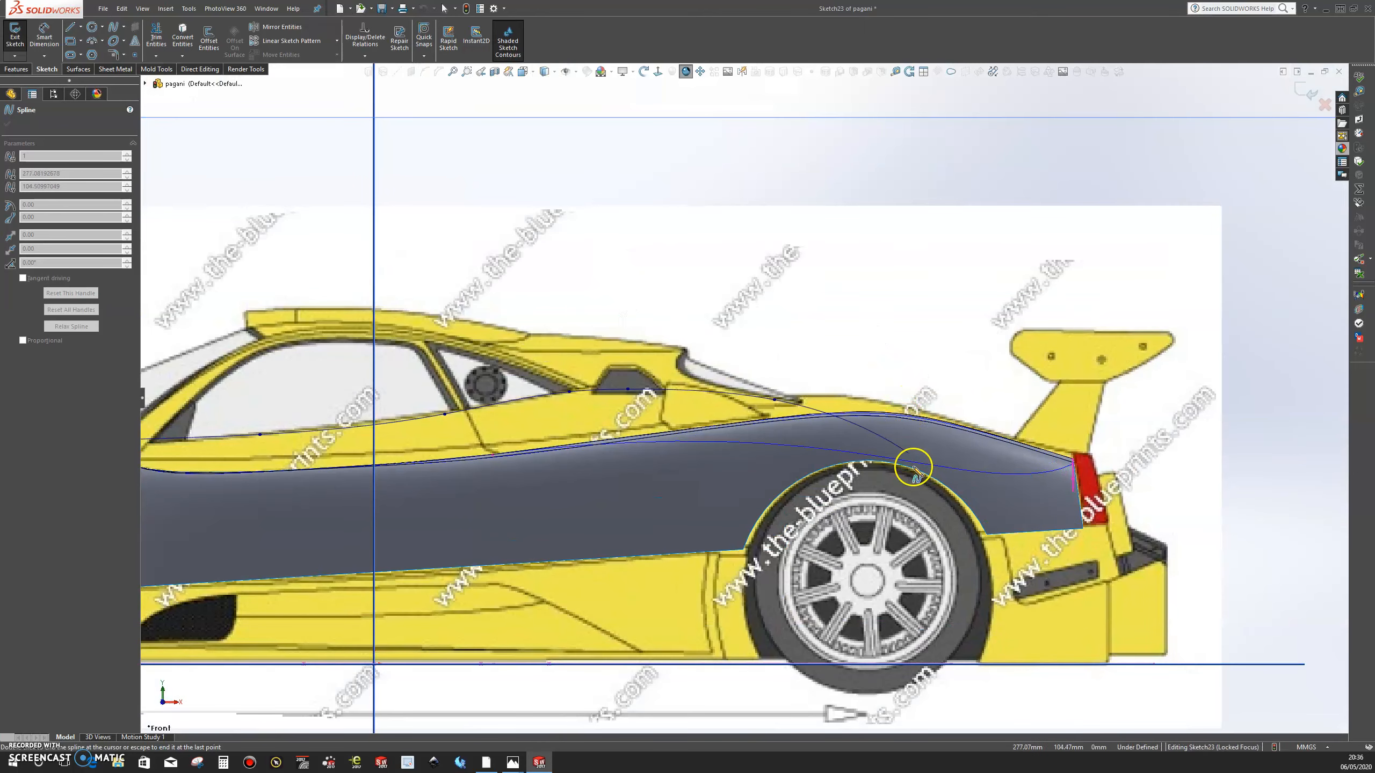
left_click(921, 463)
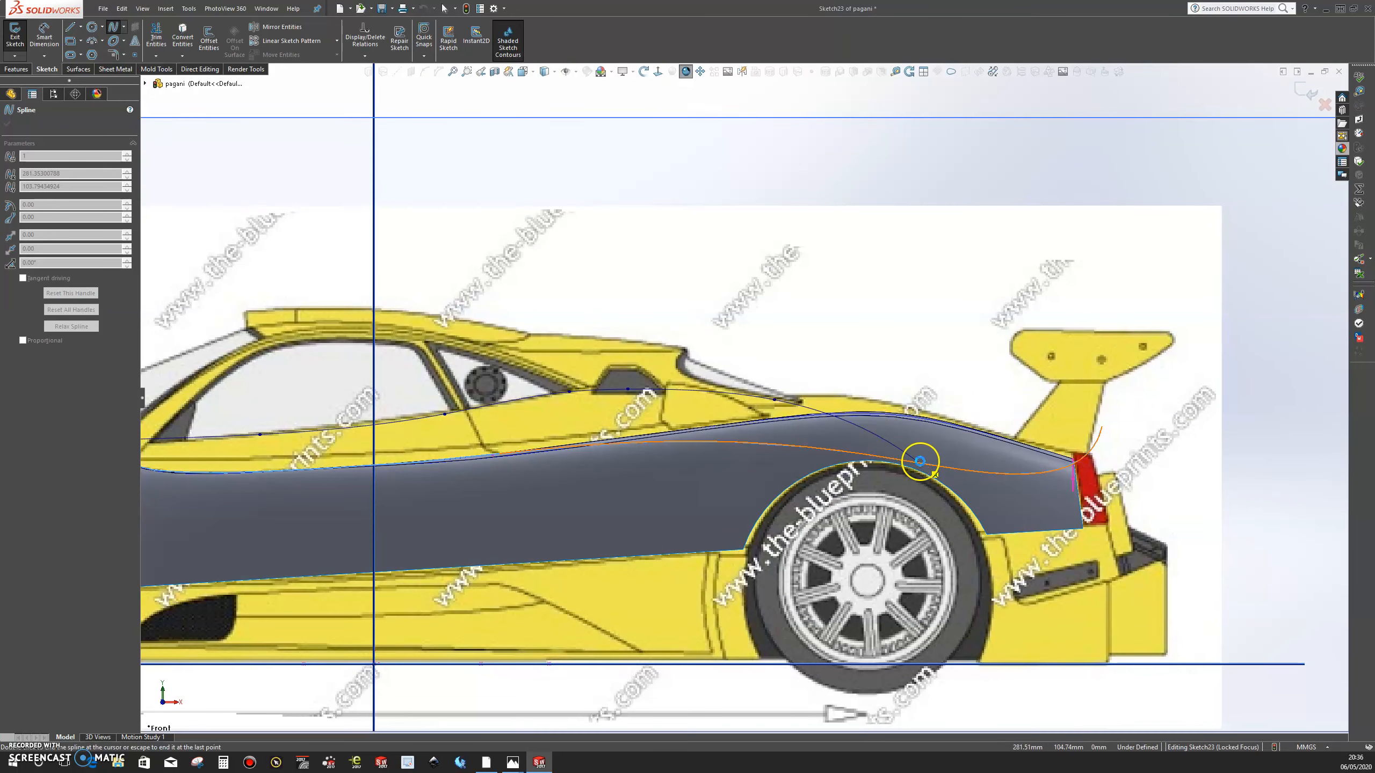
double_click(954, 468)
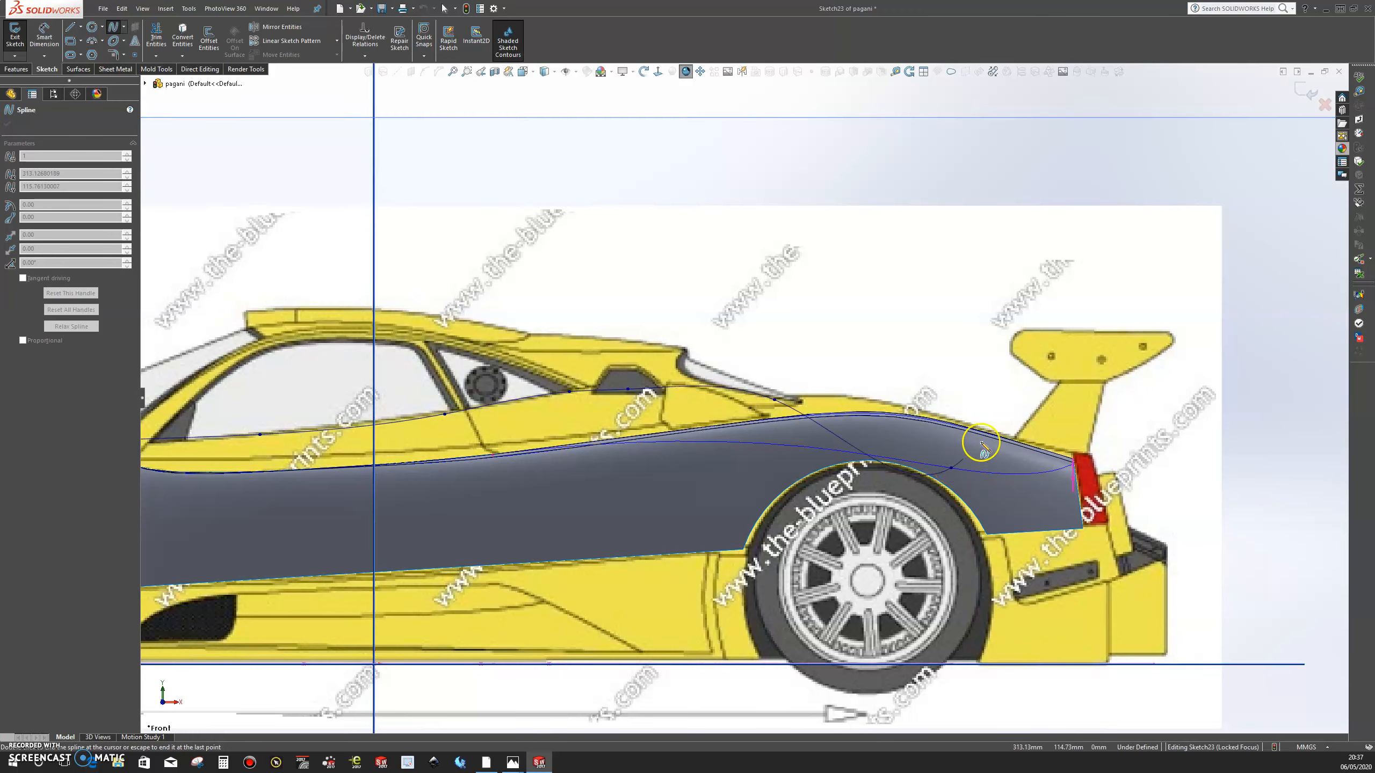
key("Escape")
- Move the side-view spline's rear endpoint rearward to about X 315, Y 99 mm and lower the adjacent control polygon vertex to about Y 129 mm
scroll(978, 443, "up", 2)
middle_click_drag(691, 463, 631, 483)
middle_click_drag(706, 446, 737, 412)
left_click(658, 70)
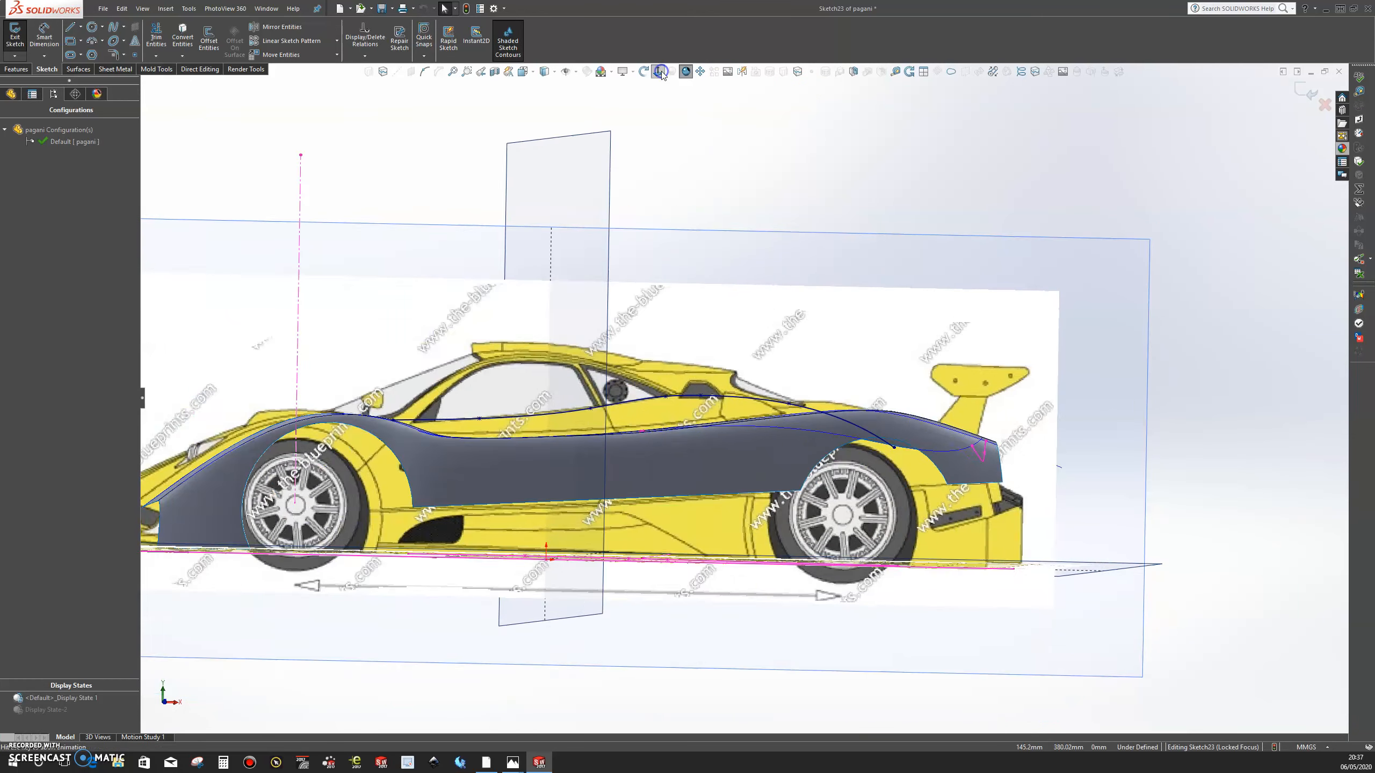
scroll(816, 417, "down", 5)
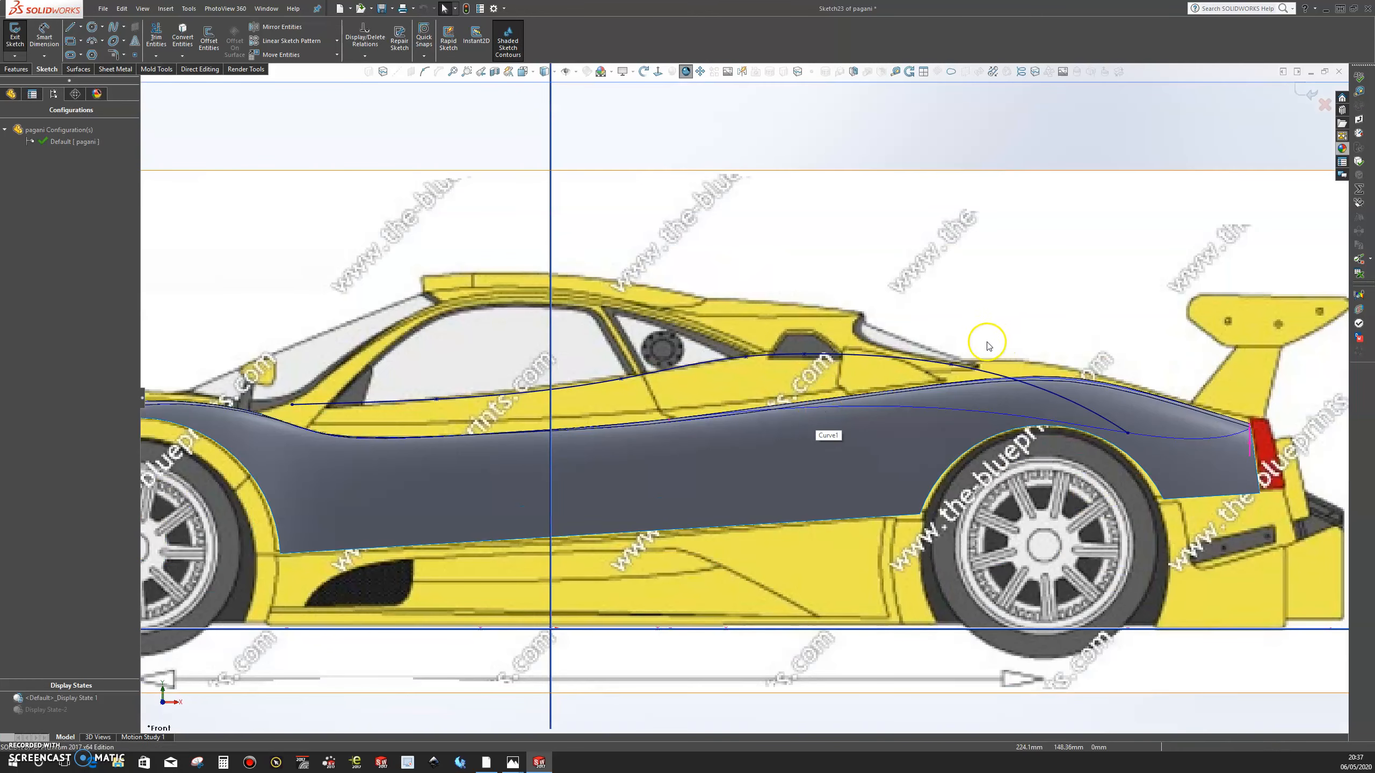
left_click(952, 364)
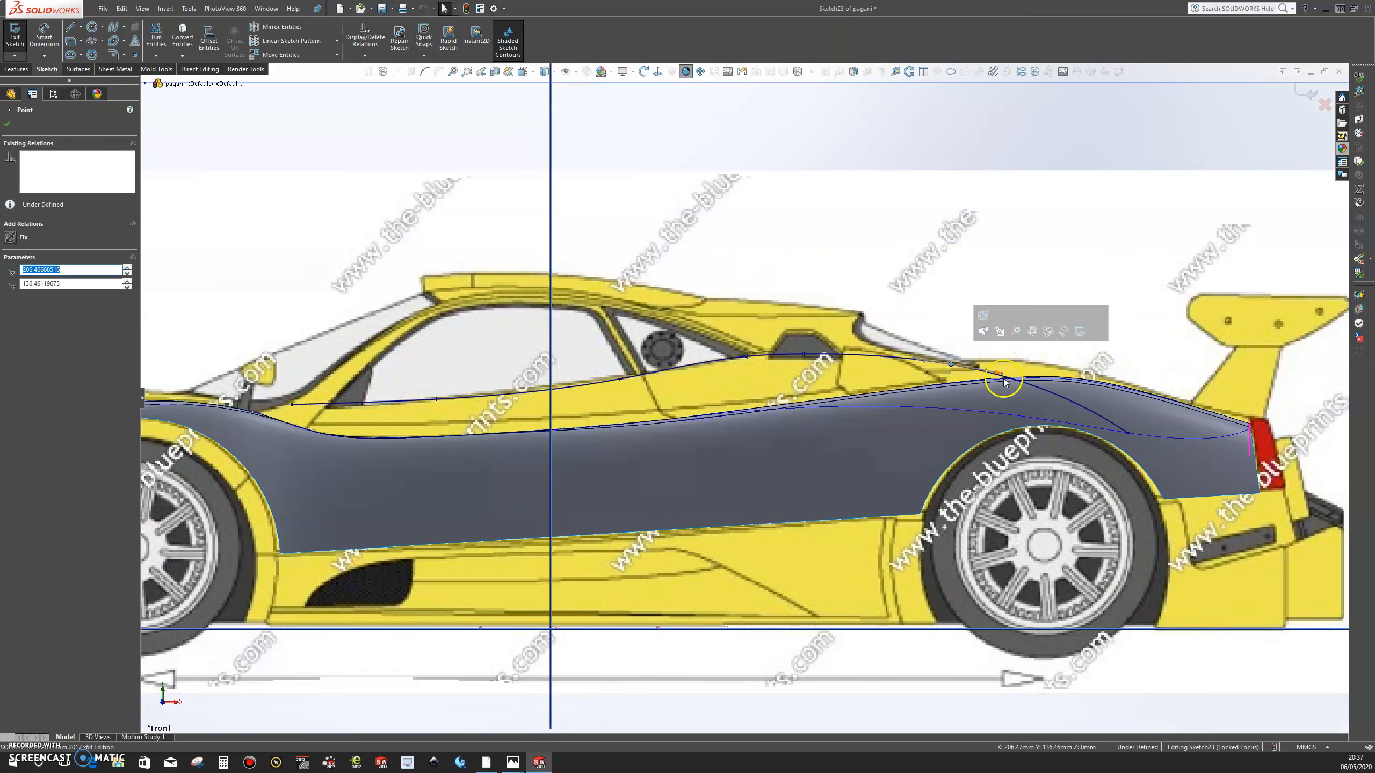
left_click(1026, 385)
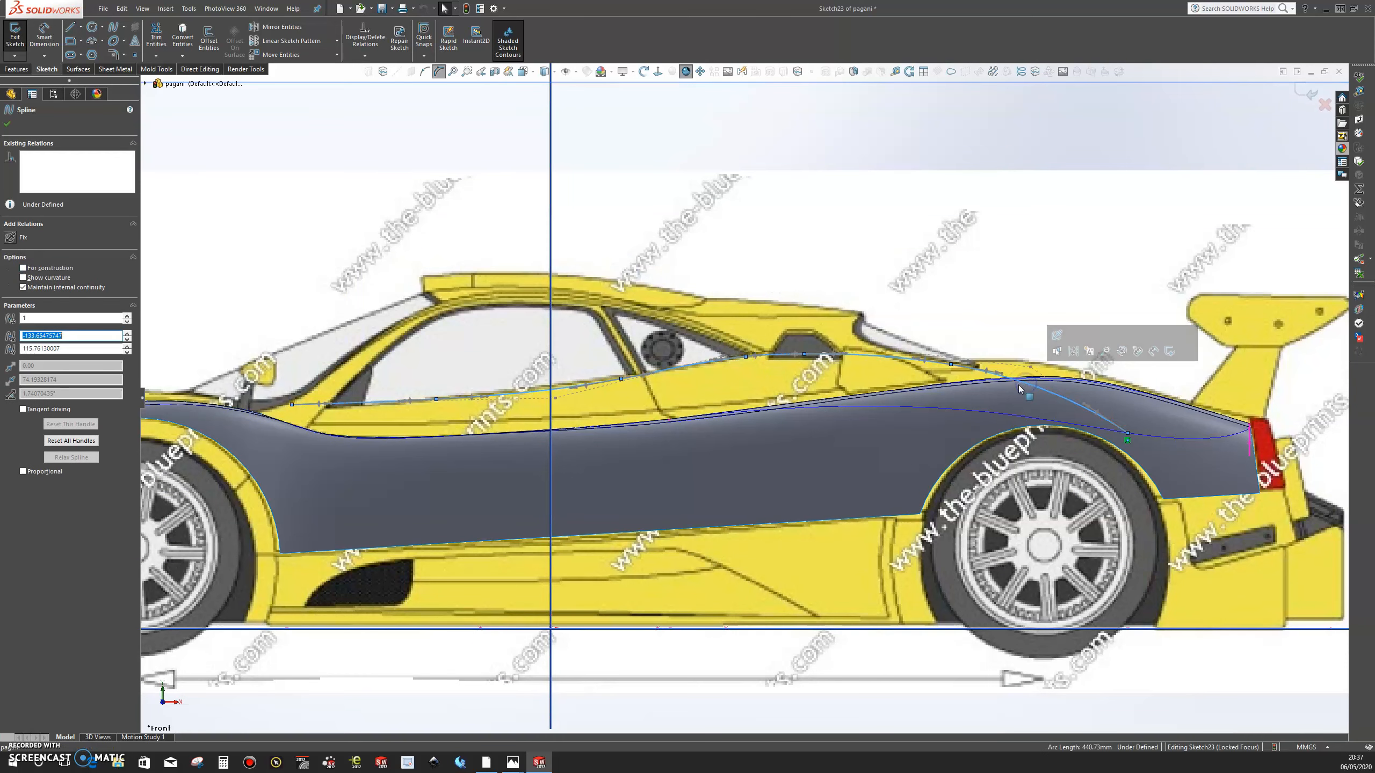
left_click_drag(1032, 370, 1032, 372)
left_click(1129, 435)
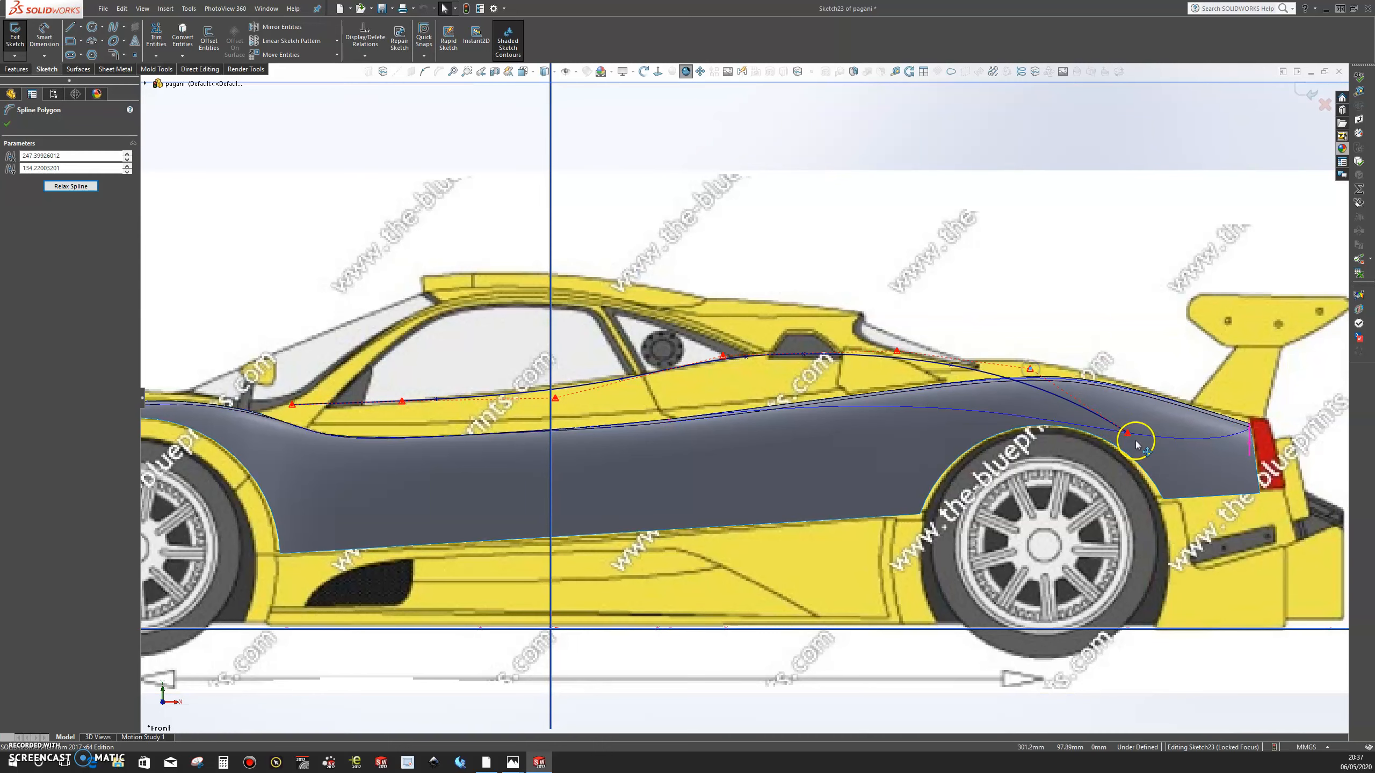
left_click_drag(1130, 436, 1161, 438)
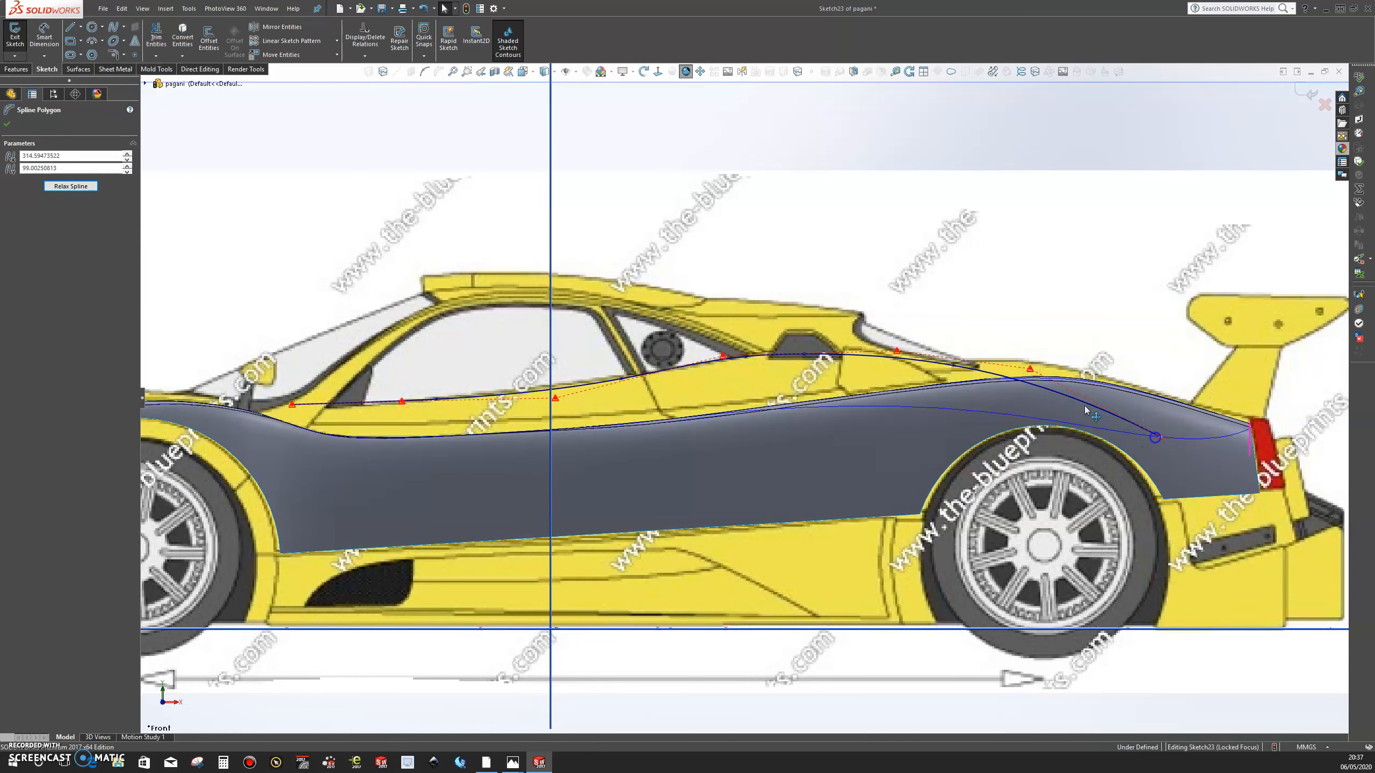
left_click_drag(1032, 370, 1027, 381)
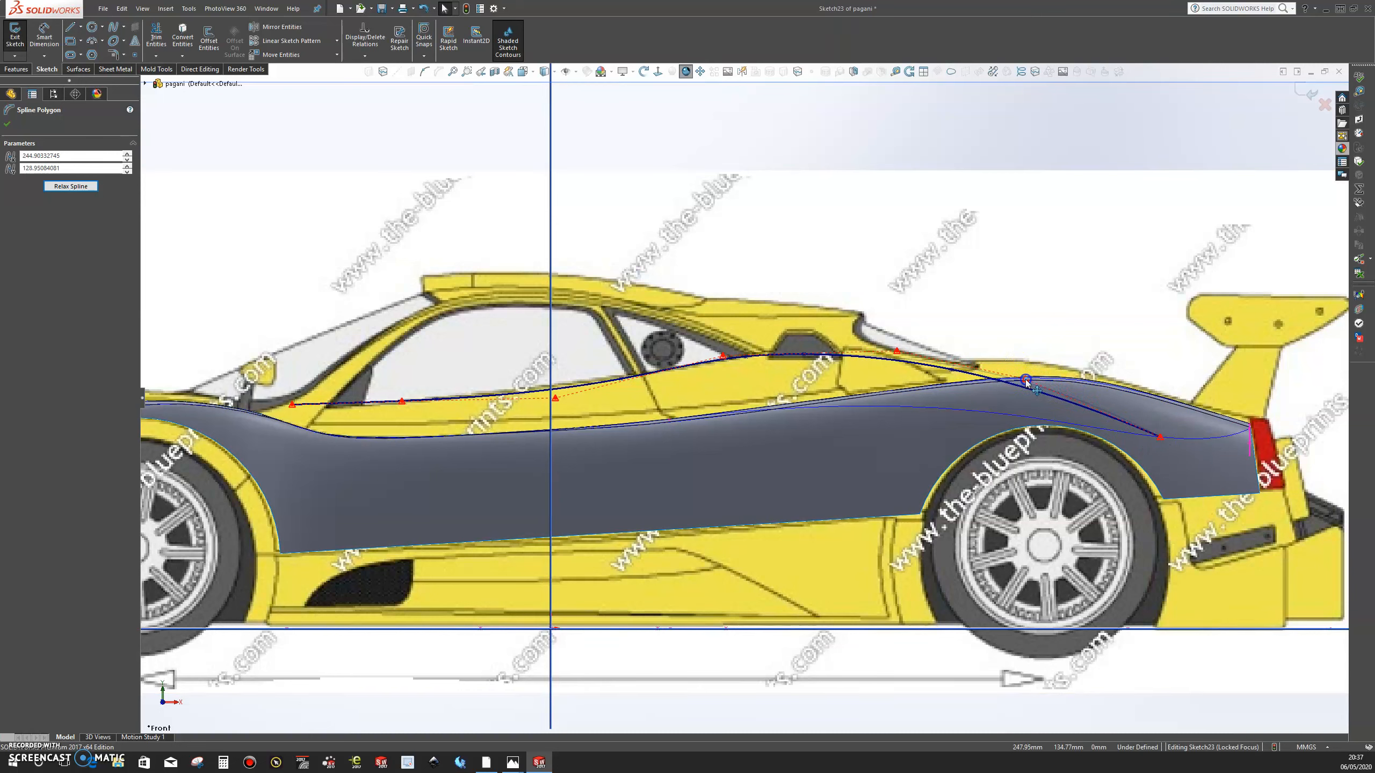
left_click(817, 386)
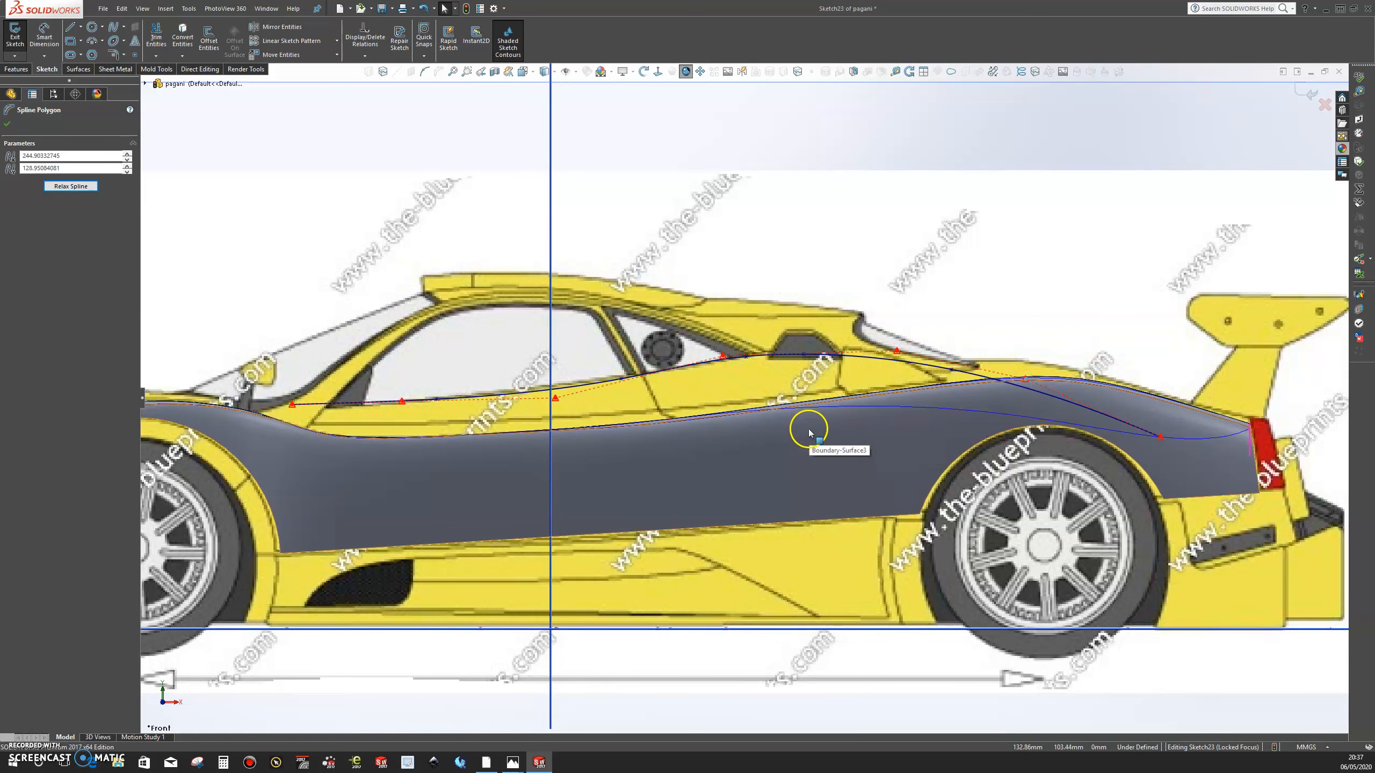
- Adjust the spline's front endpoint and next three control polygon vertices to follow the lower edge of the side windows
left_click_drag(292, 408, 285, 404)
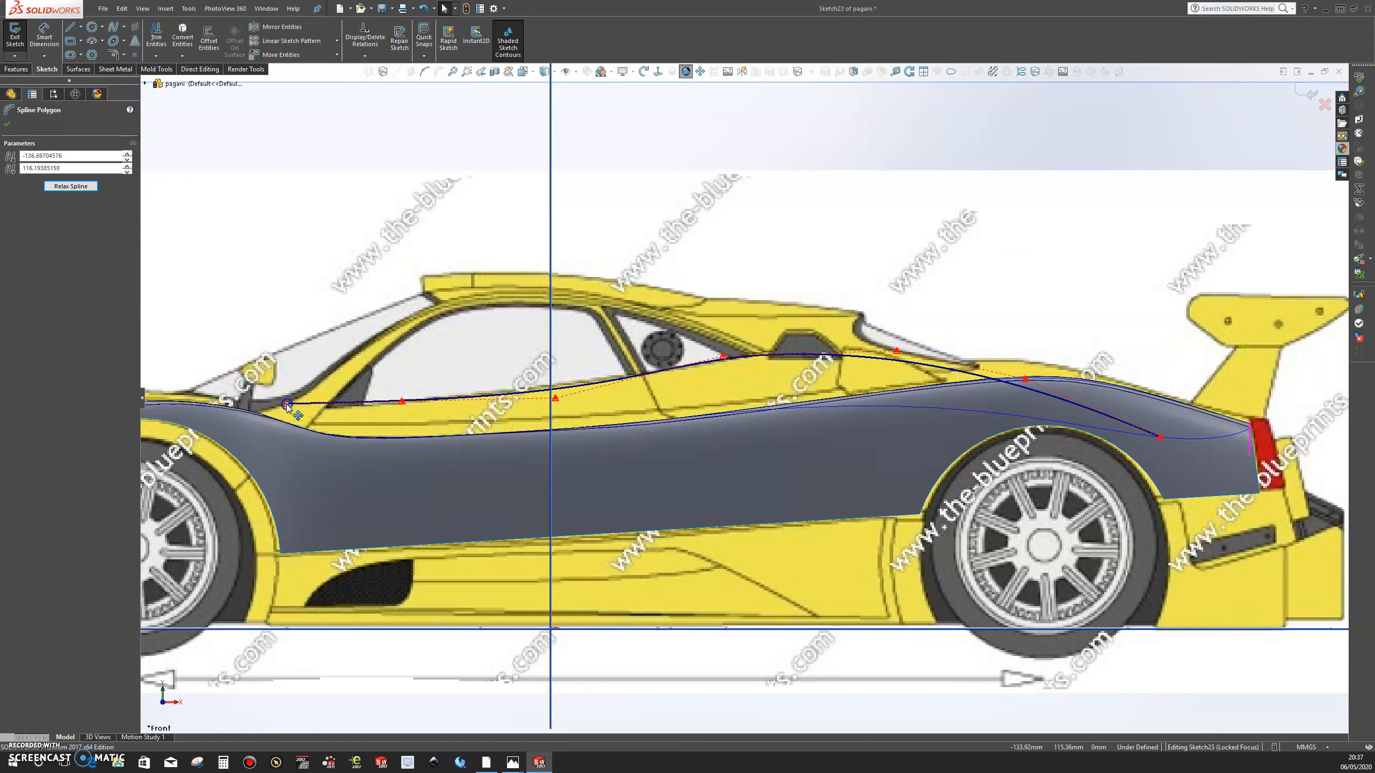
left_click_drag(402, 402, 394, 407)
left_click(286, 406)
left_click(393, 404)
left_click_drag(394, 405, 391, 403)
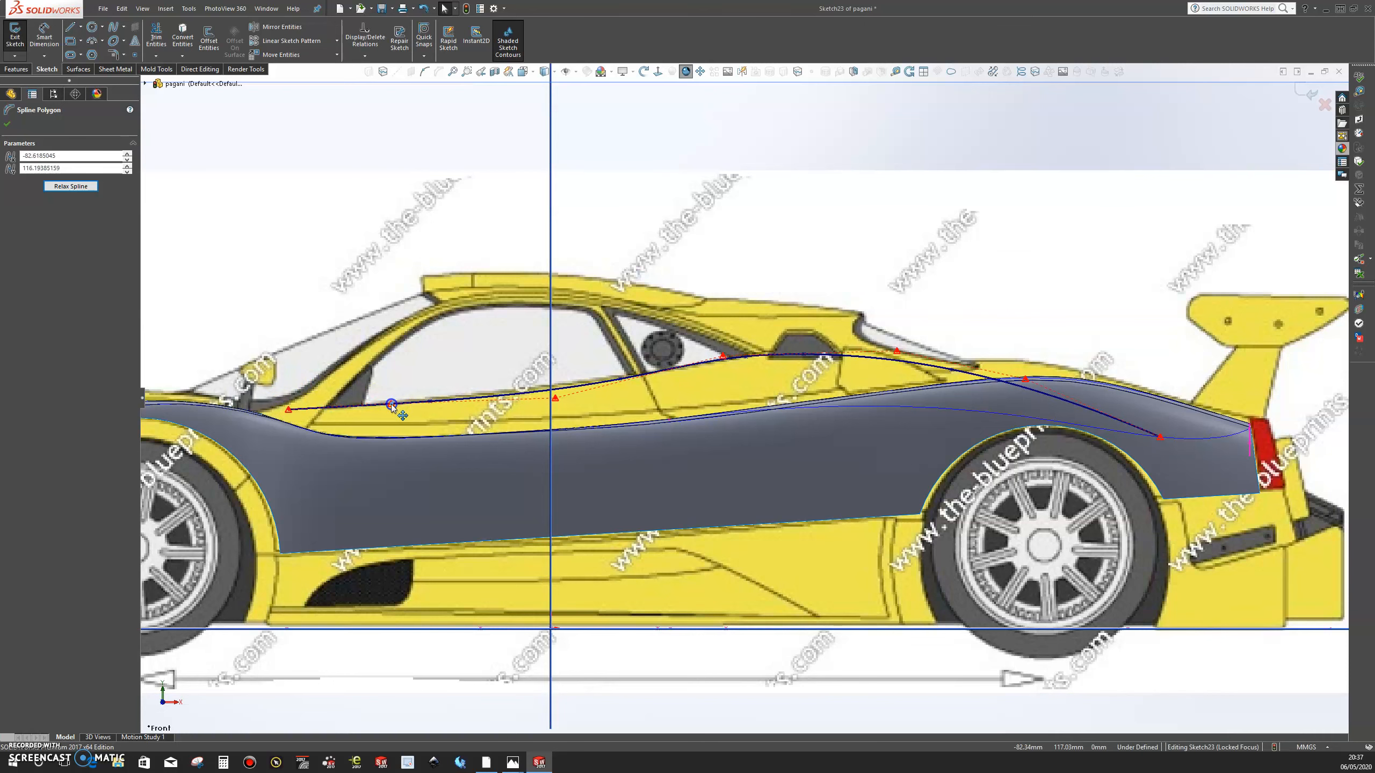
left_click(555, 399)
left_click_drag(555, 400, 555, 394)
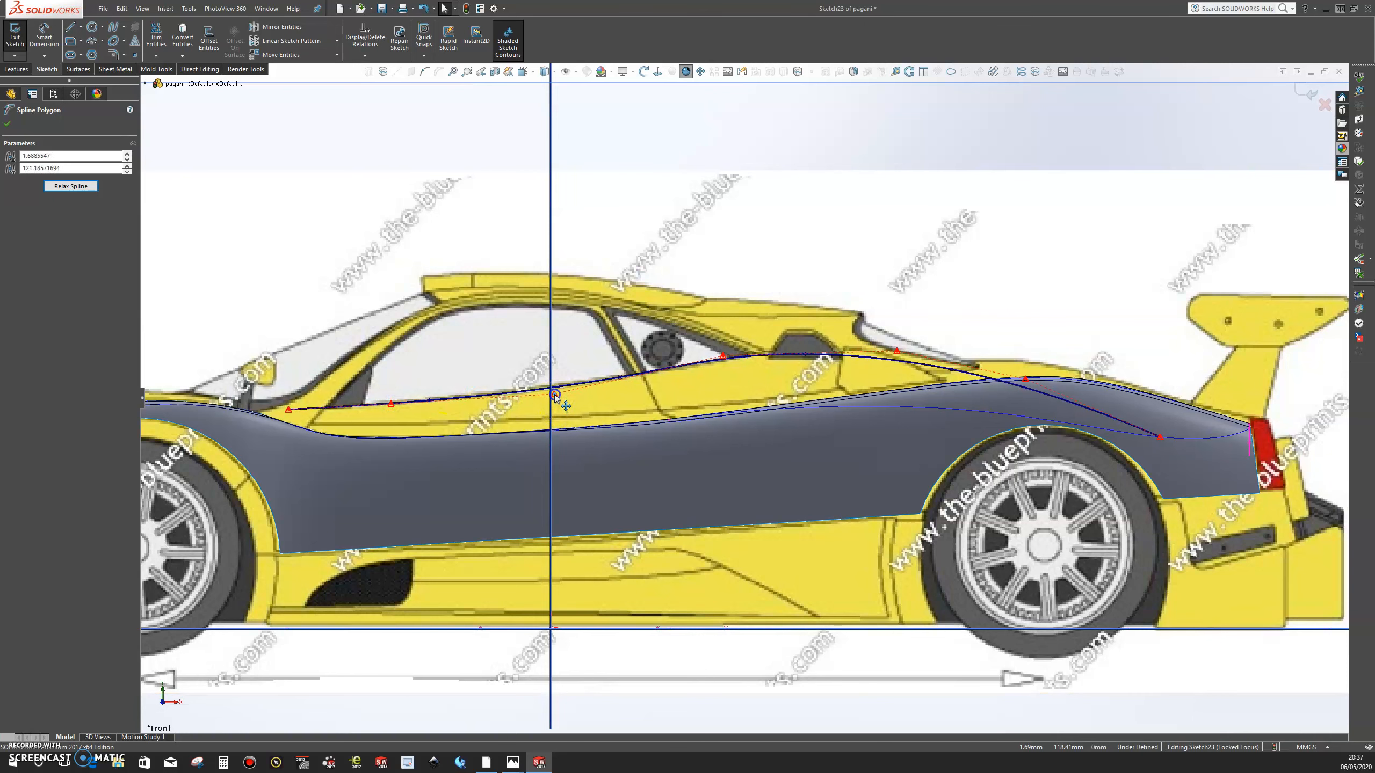
left_click(828, 373)
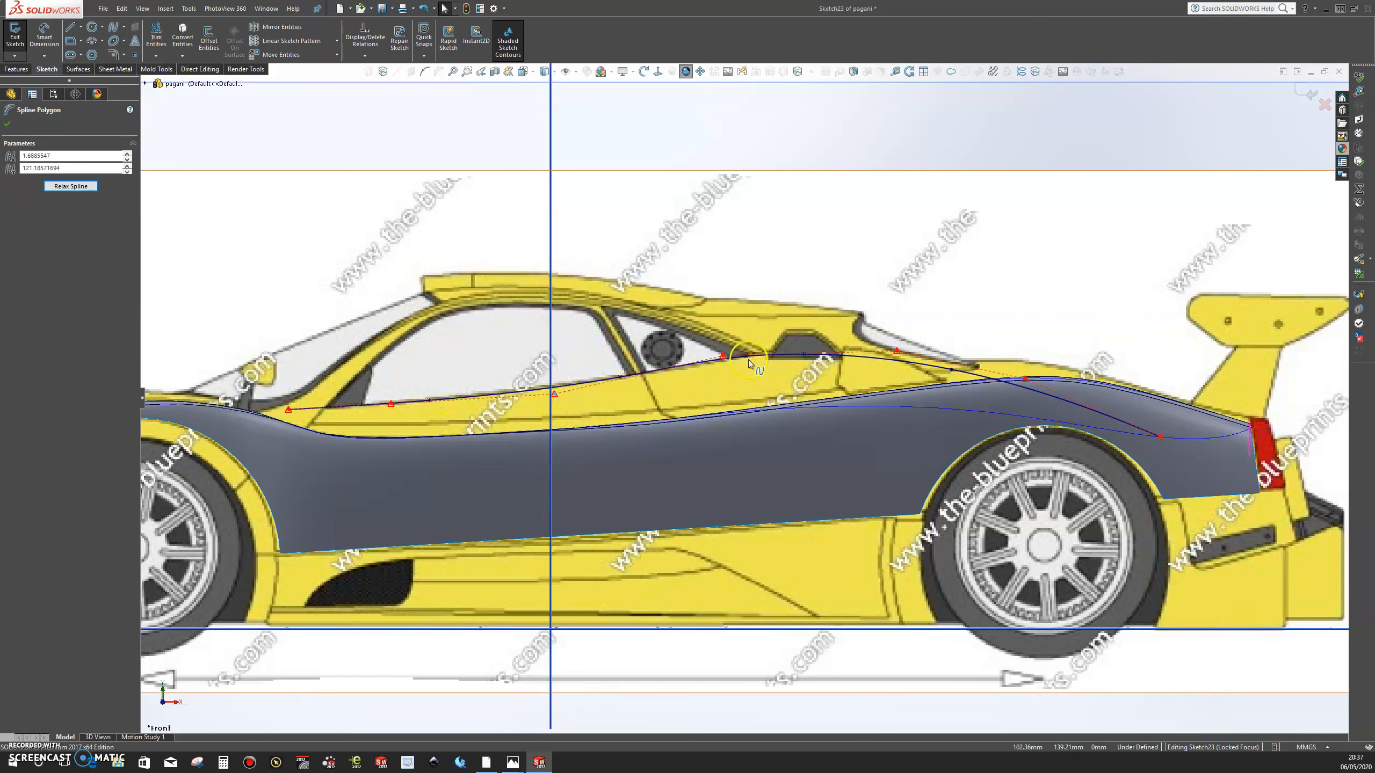
left_click(725, 356)
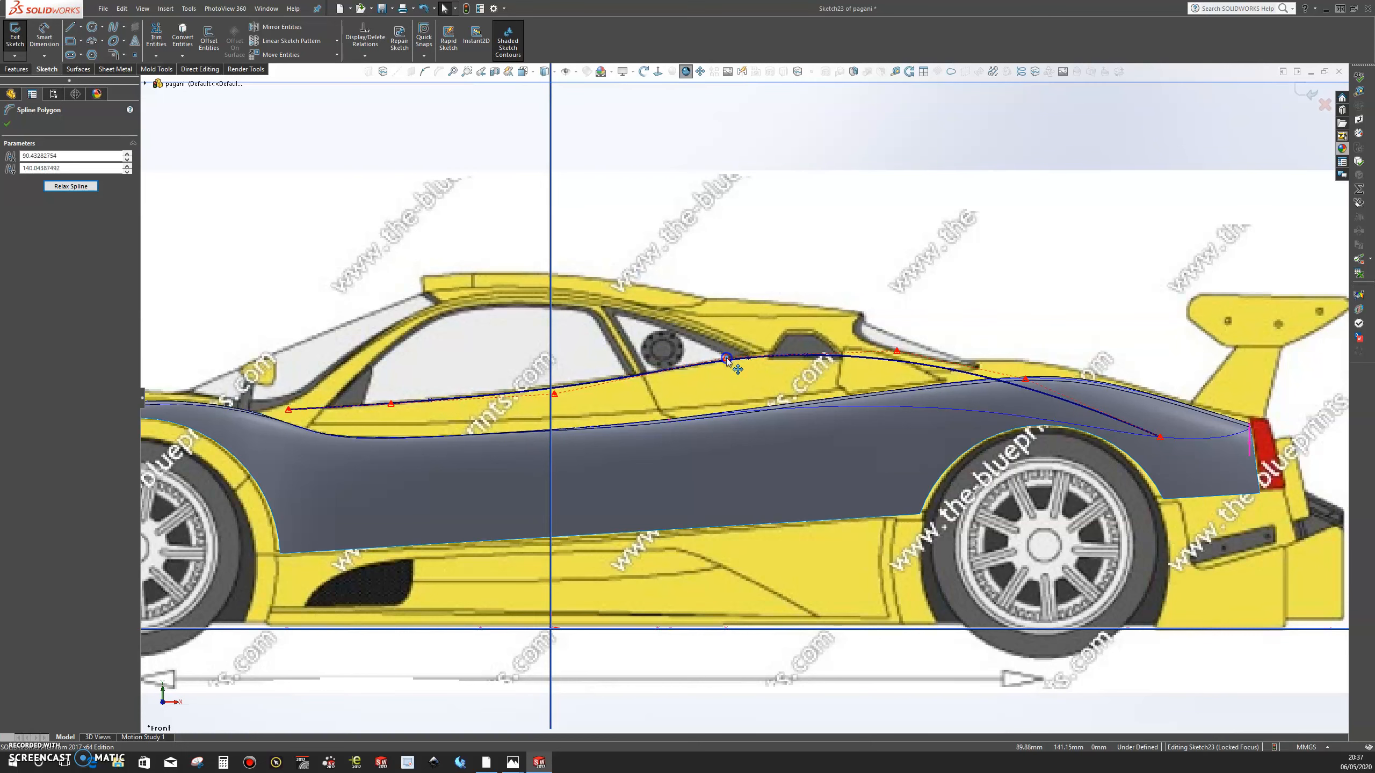
- Close the side-view sketch and activate Display State-2
scroll(766, 386, "up", 4)
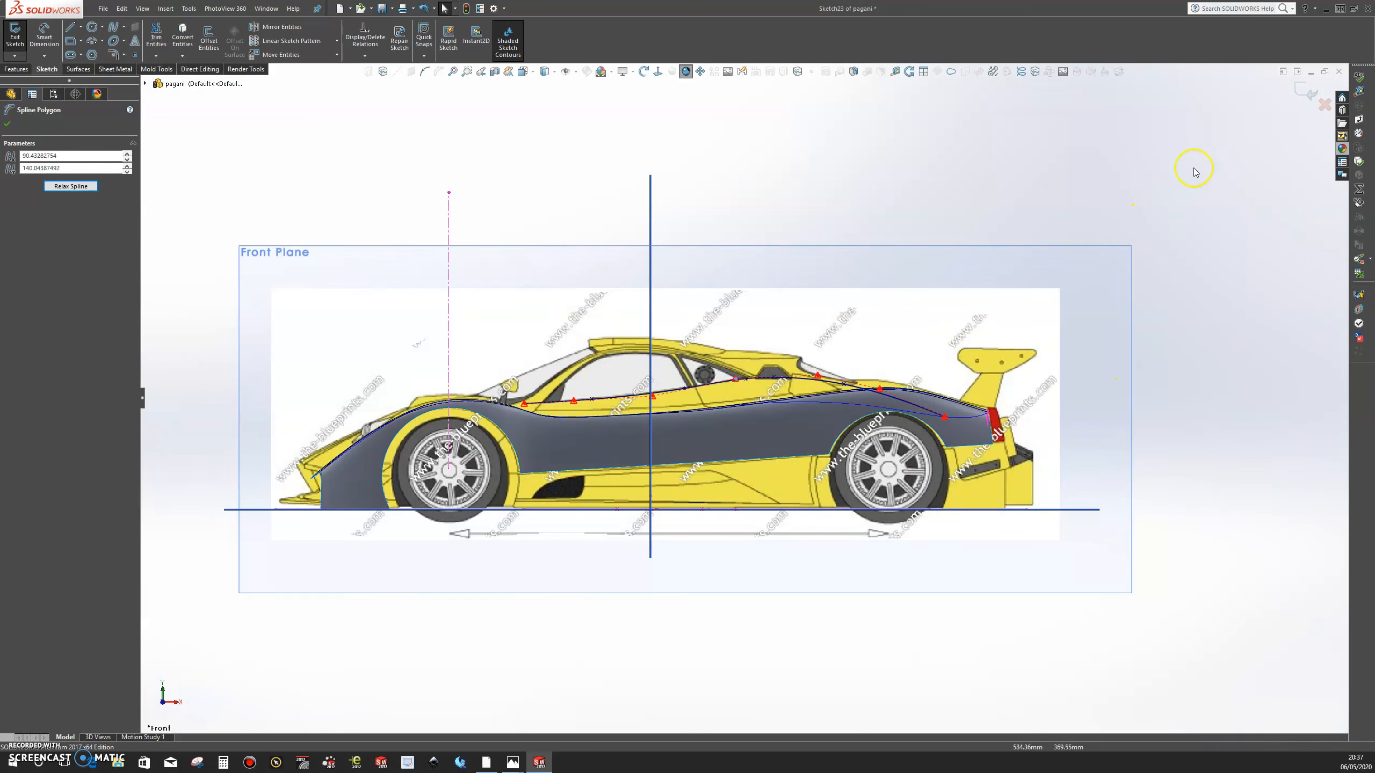
left_click(1302, 98)
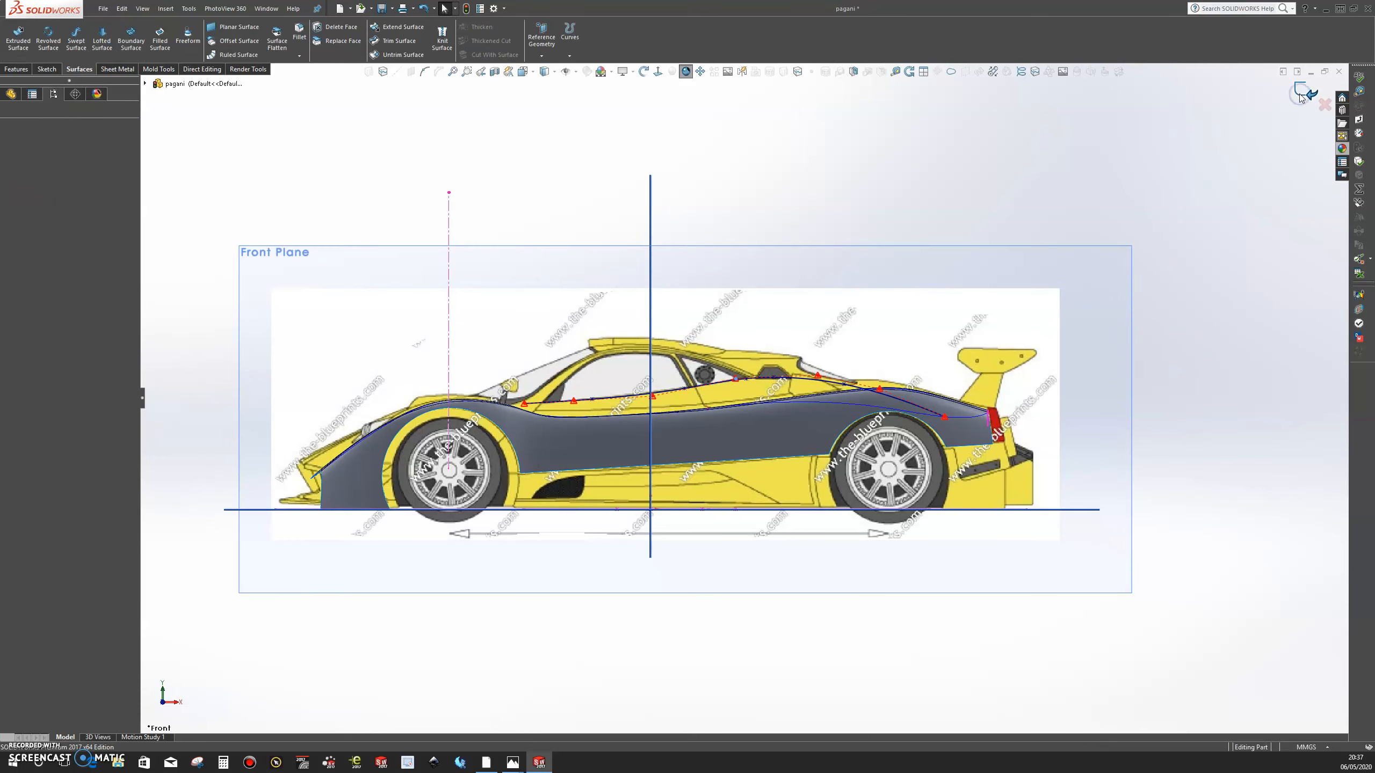
double_click(46, 710)
middle_click_drag(752, 271, 684, 349)
scroll(741, 417, "down", 2)
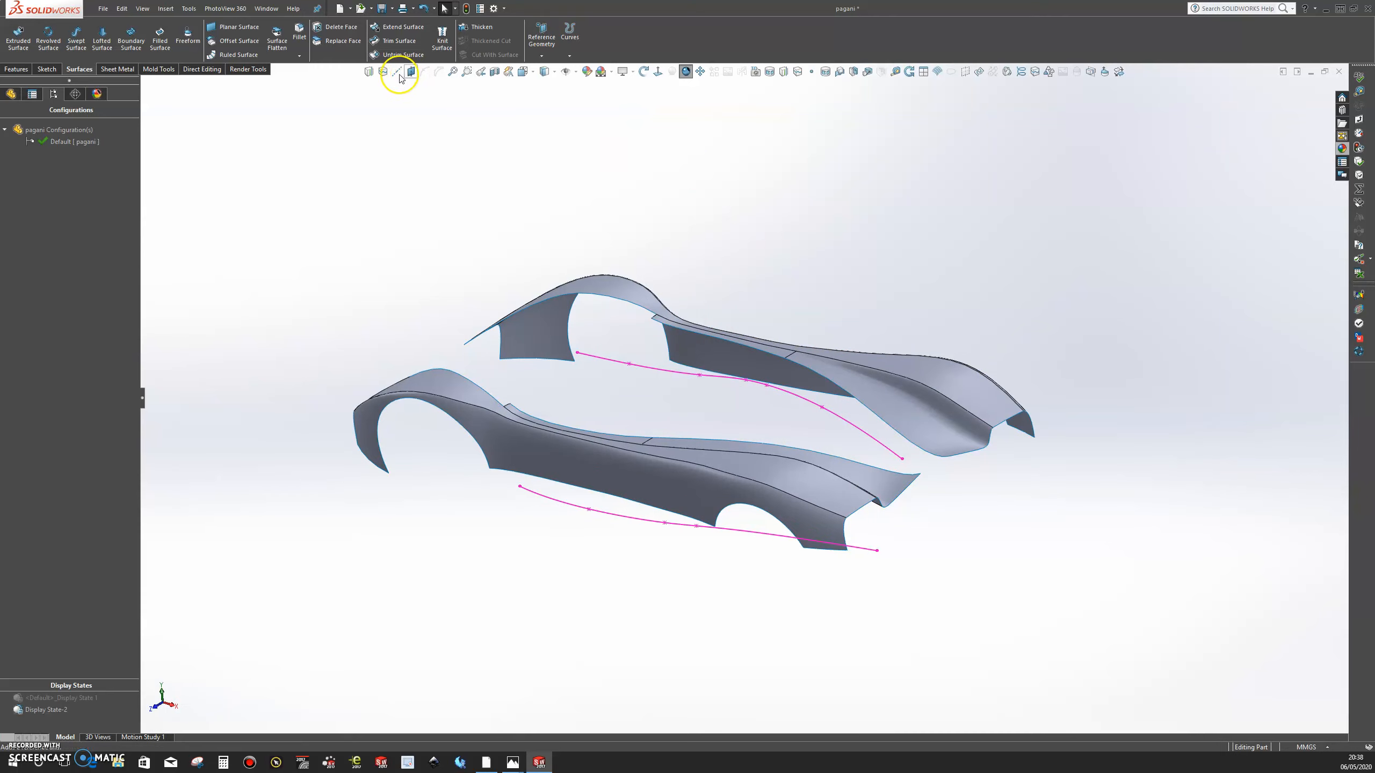
- Try a sketch-on-sketch projected curve from the side-view and top-view splines, and inspect its rear end against the fender surface
left_click(370, 73)
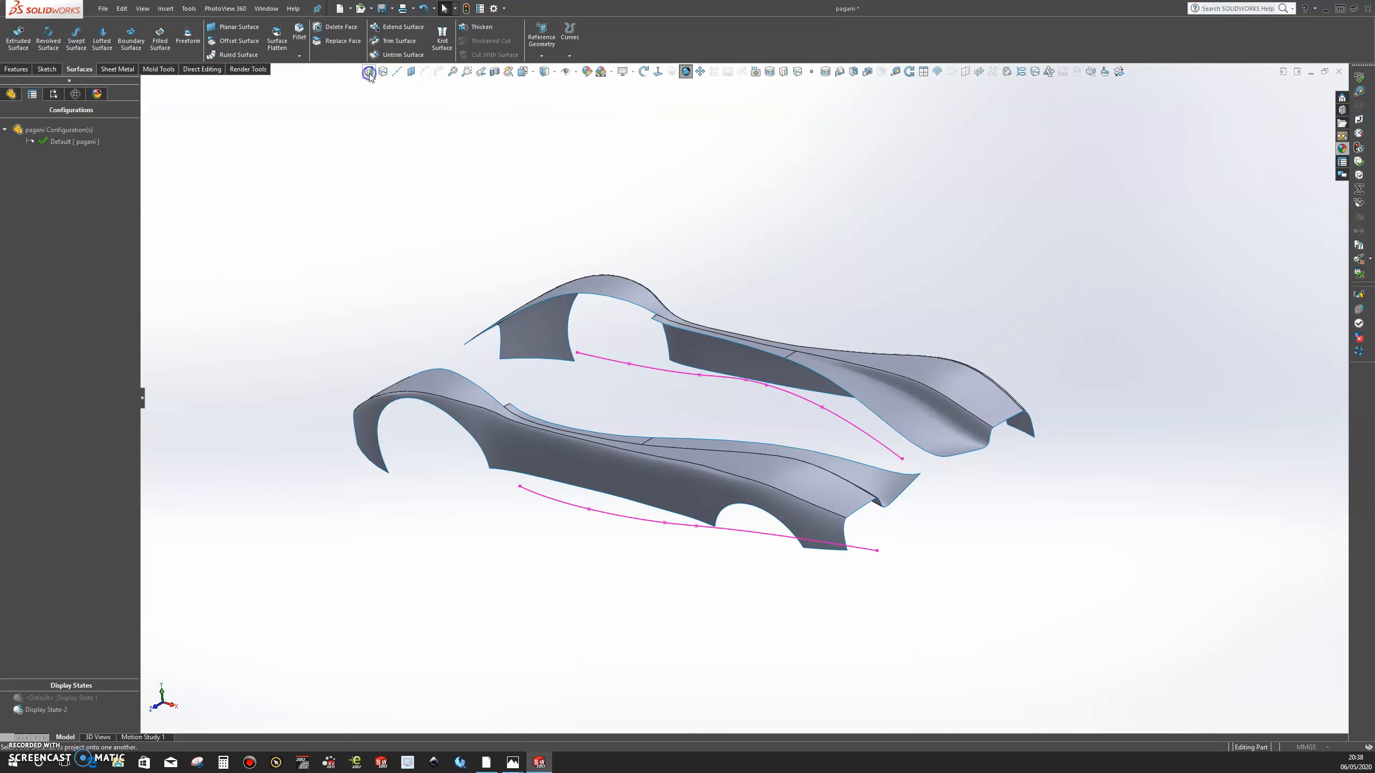
left_click(650, 371)
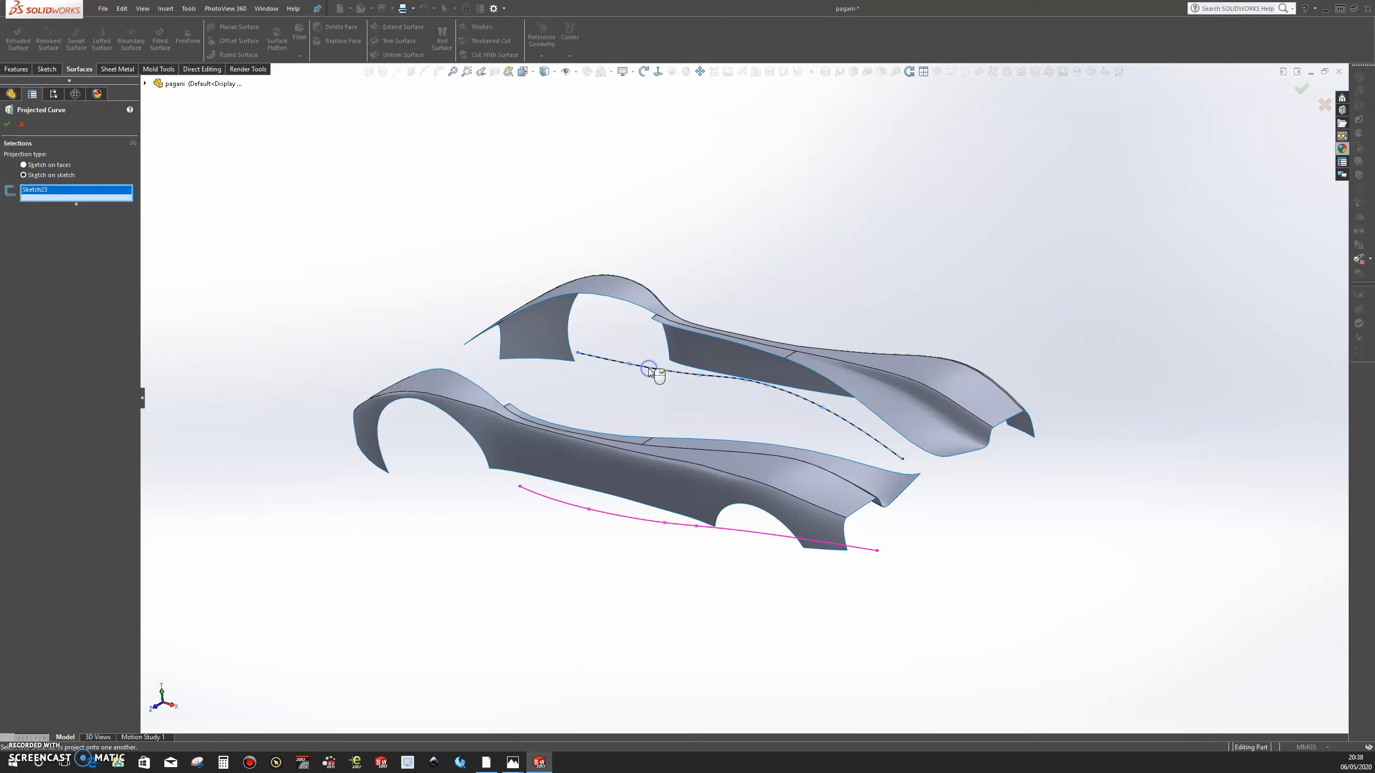
left_click(611, 519)
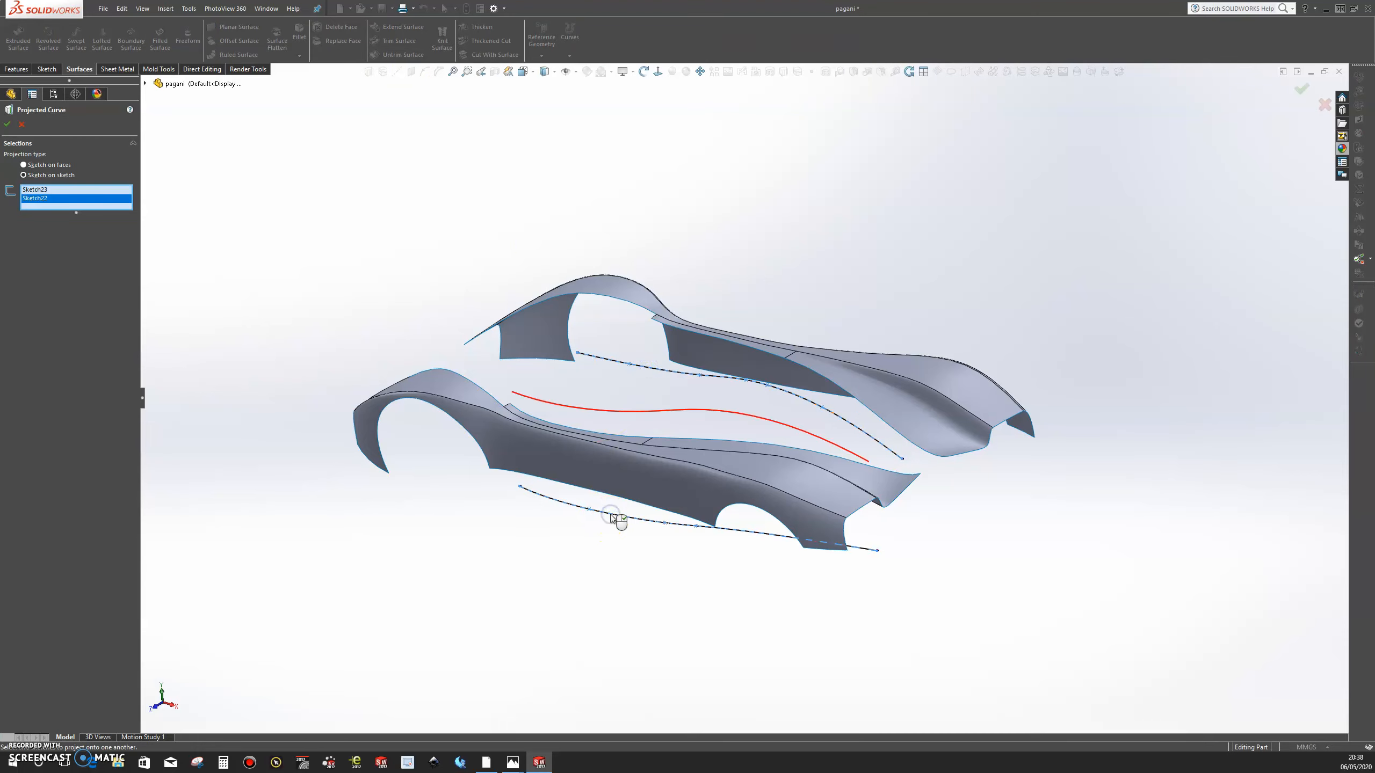
middle_click_drag(954, 517, 931, 410)
scroll(857, 432, "down", 2)
scroll(855, 432, "down", 3)
middle_click_drag(733, 415, 724, 350)
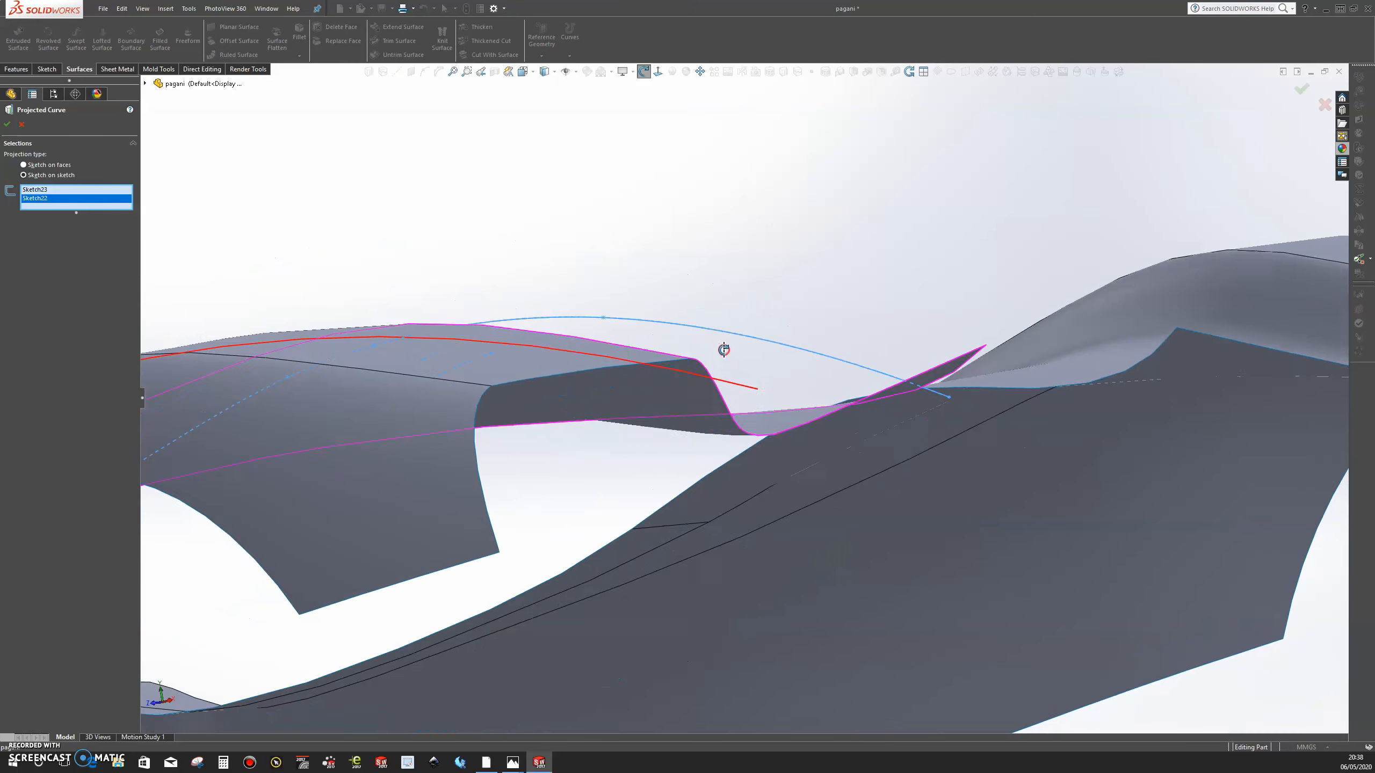
scroll(796, 426, "down", 3)
scroll(674, 422, "up", 10)
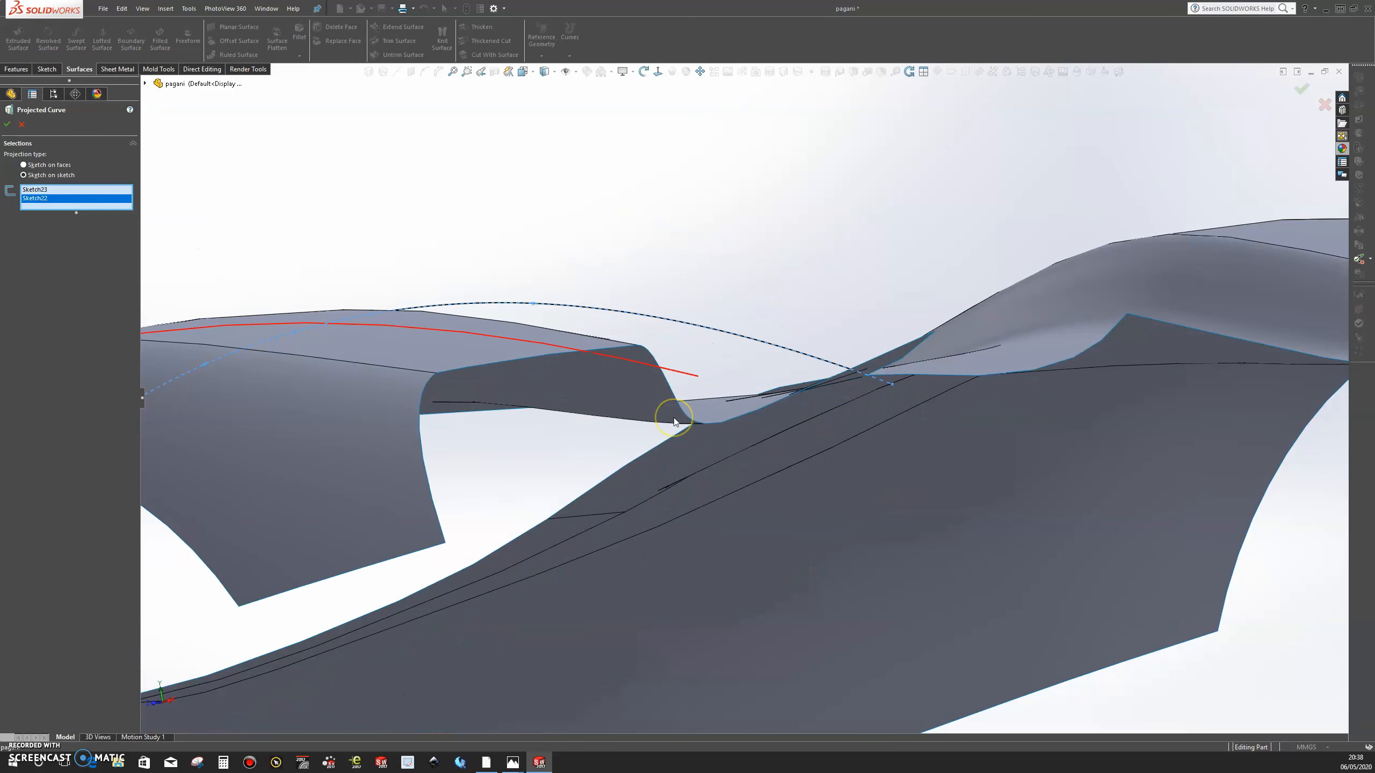
middle_click_drag(706, 292, 788, 394)
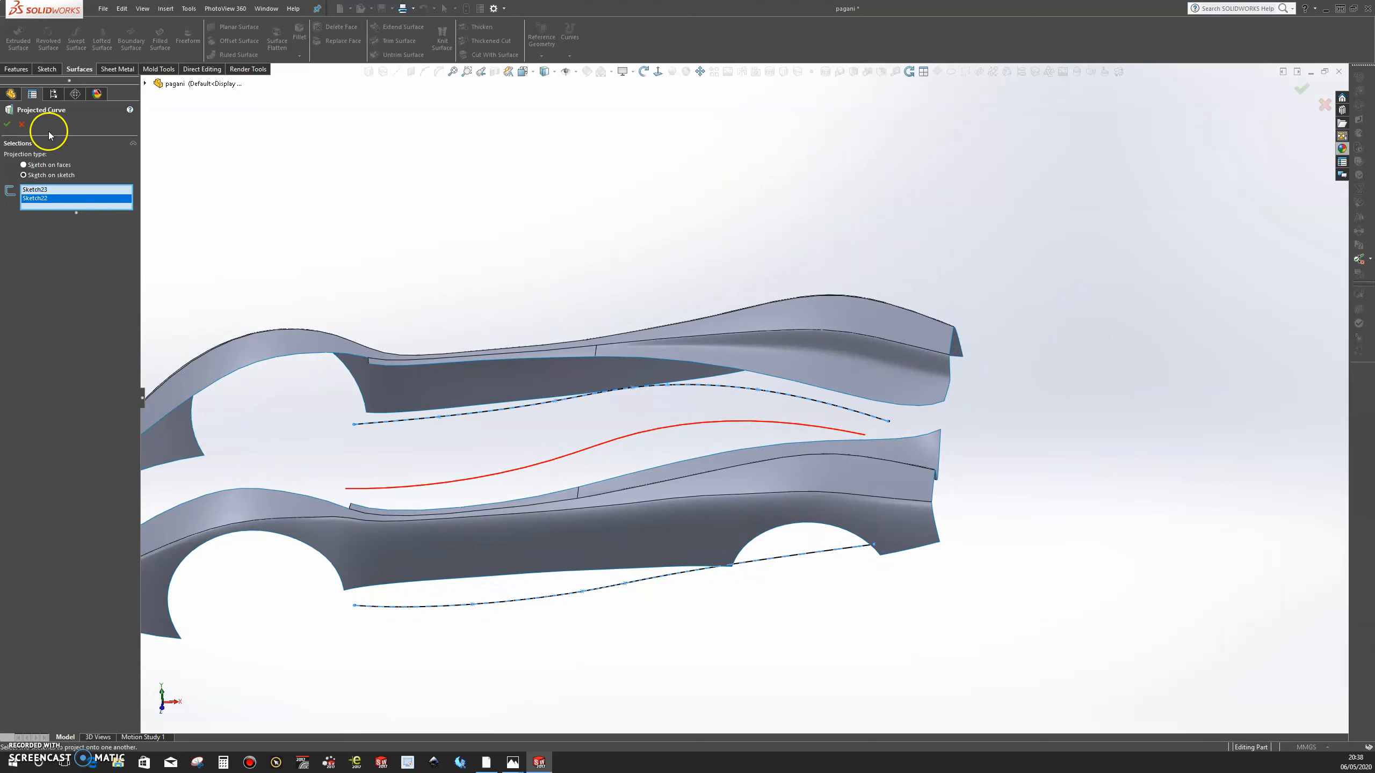
left_click(22, 125)
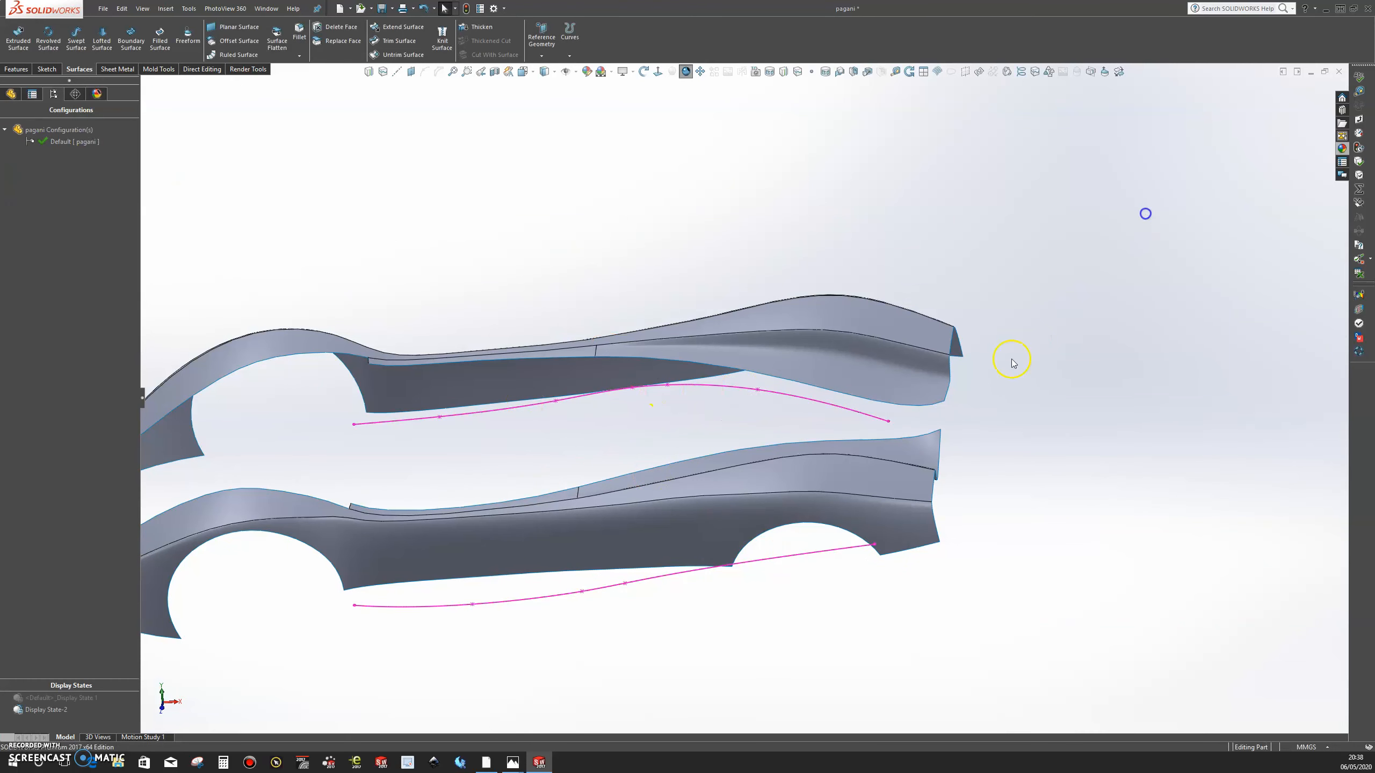
- Edit the top-view spline sketch, extend its rear endpoint along the fender's inner edge to about X 320 mm, and close the sketch
left_click(819, 558)
left_click(843, 507)
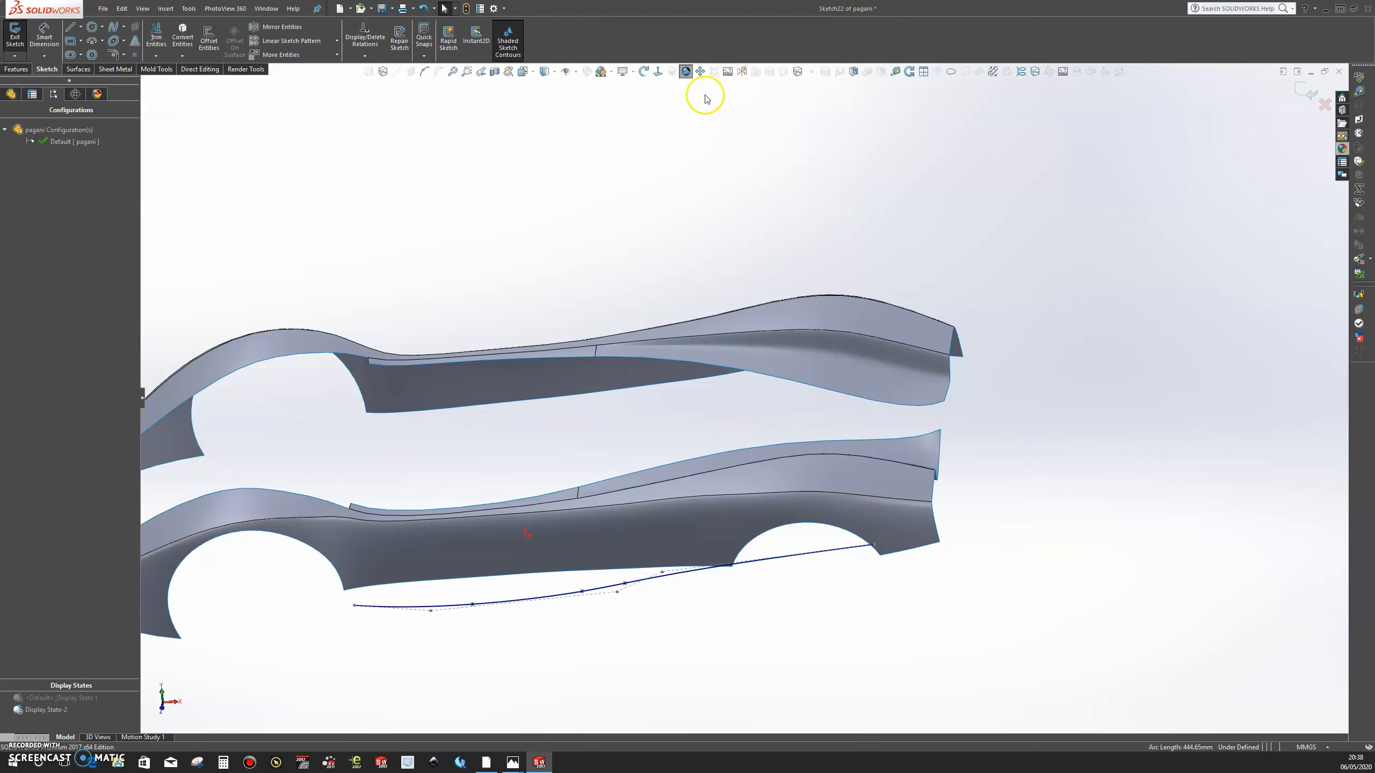
left_click(660, 71)
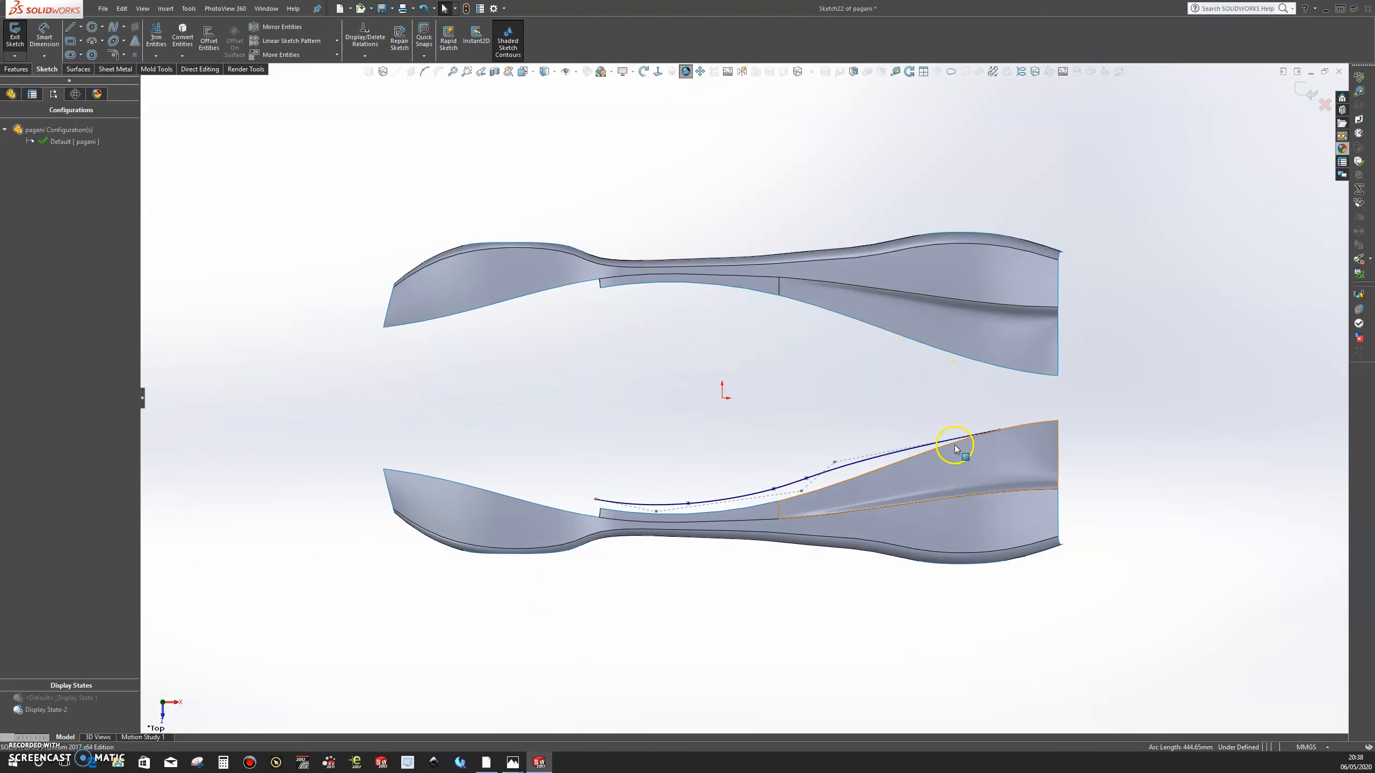
scroll(955, 448, "down", 3)
left_click_drag(998, 415, 1030, 410)
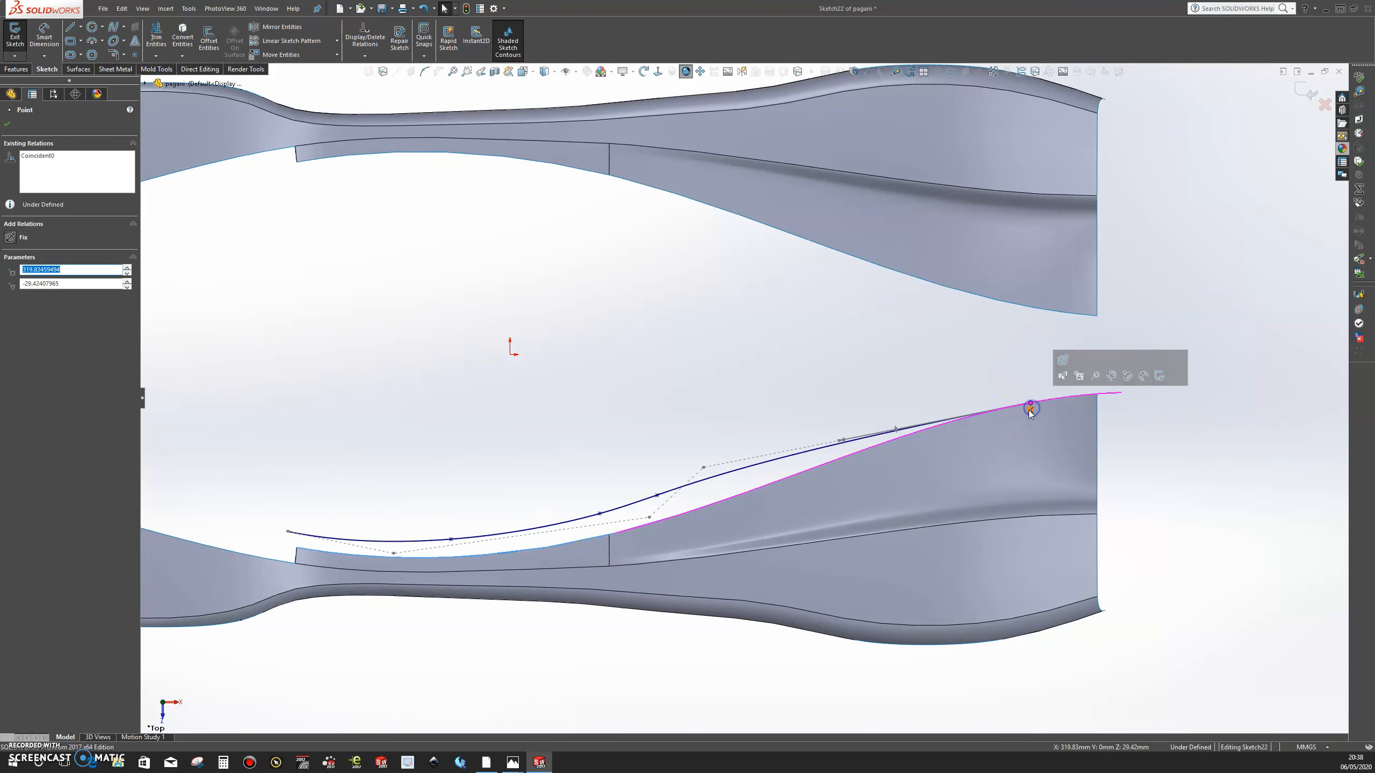
left_click(1309, 90)
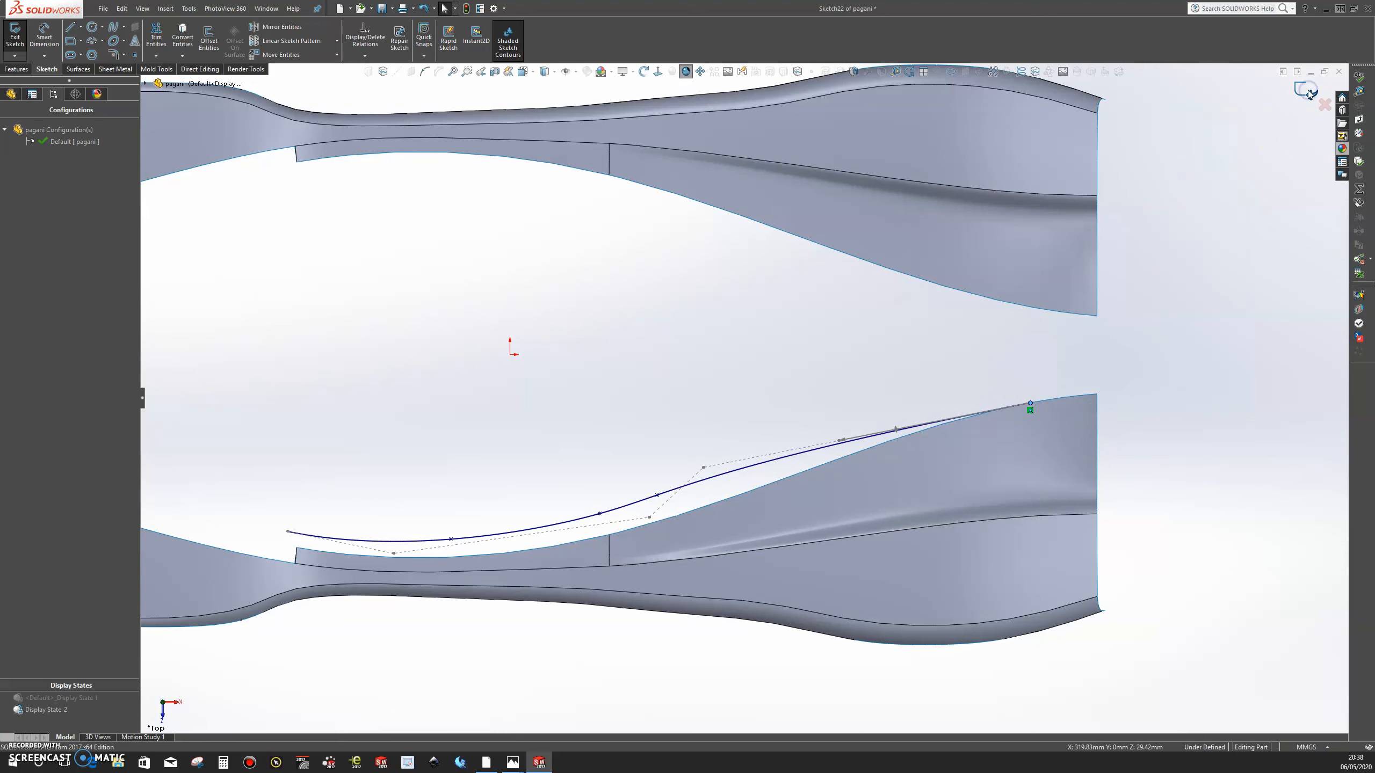
- Create a sketch-on-sketch projected curve from the side-view and top-view splines, checking its rear end against the fender surface
mouse_move(1043, 614)
middle_mouse_down()
mouse_move(1048, 528)
mouse_move(952, 381)
mouse_move(988, 316)
middle_mouse_up()
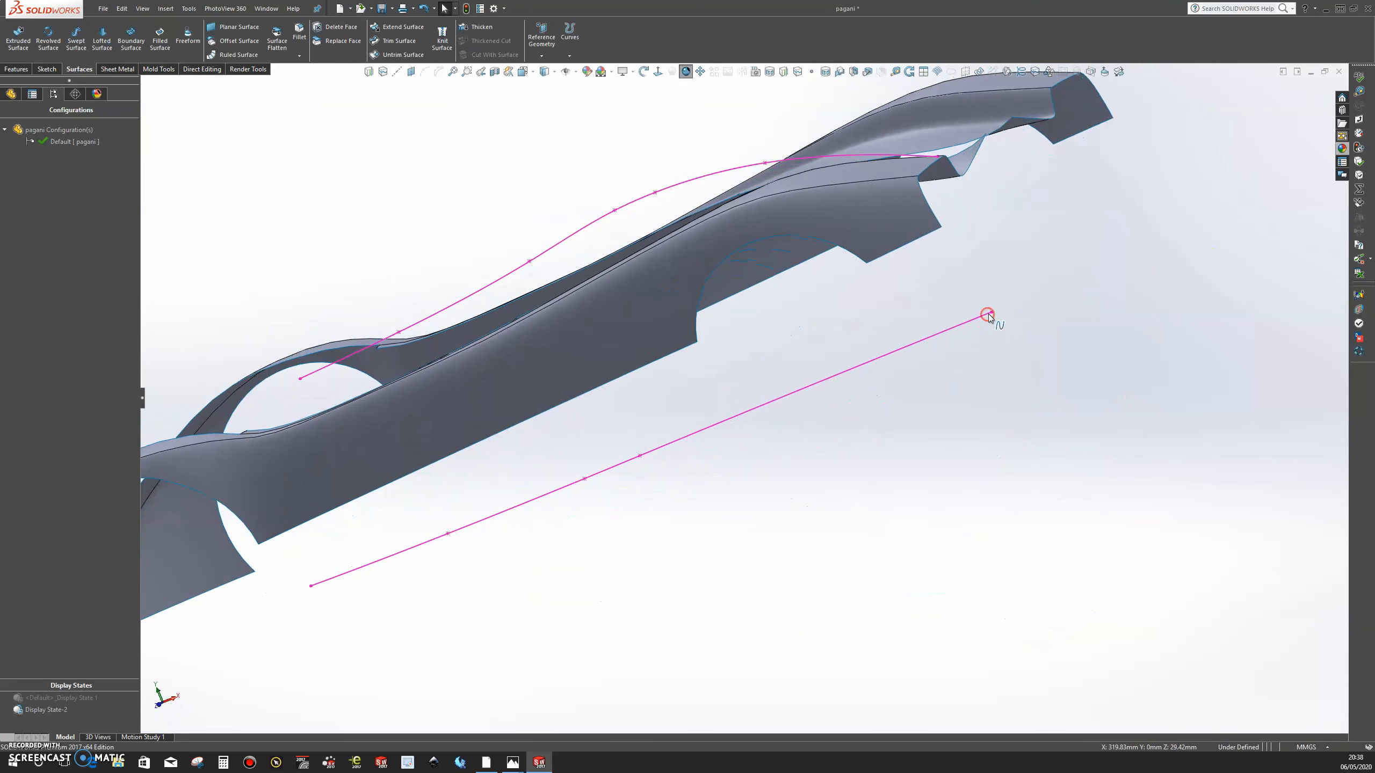
scroll(988, 316, "up", 4)
middle_click_drag(850, 319, 743, 427)
left_click(384, 72)
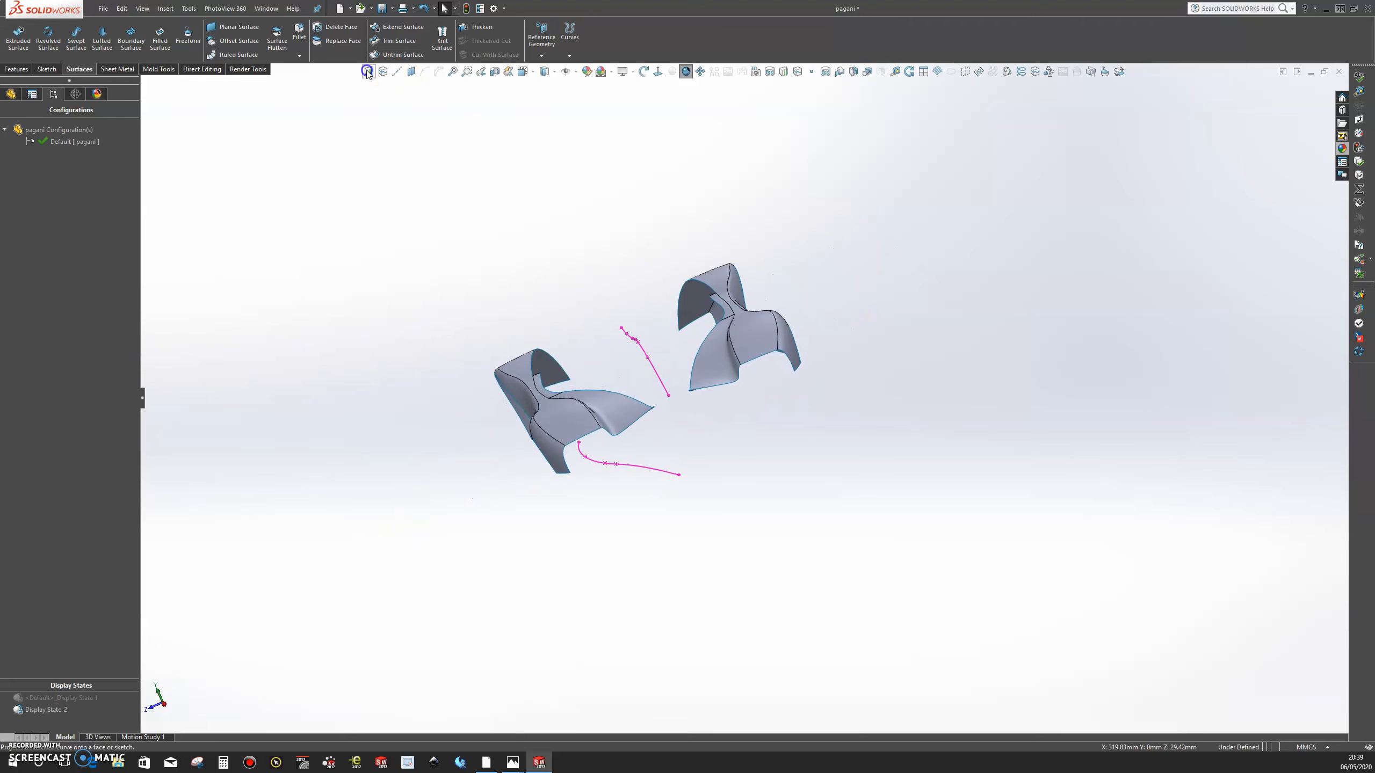
left_click(655, 374)
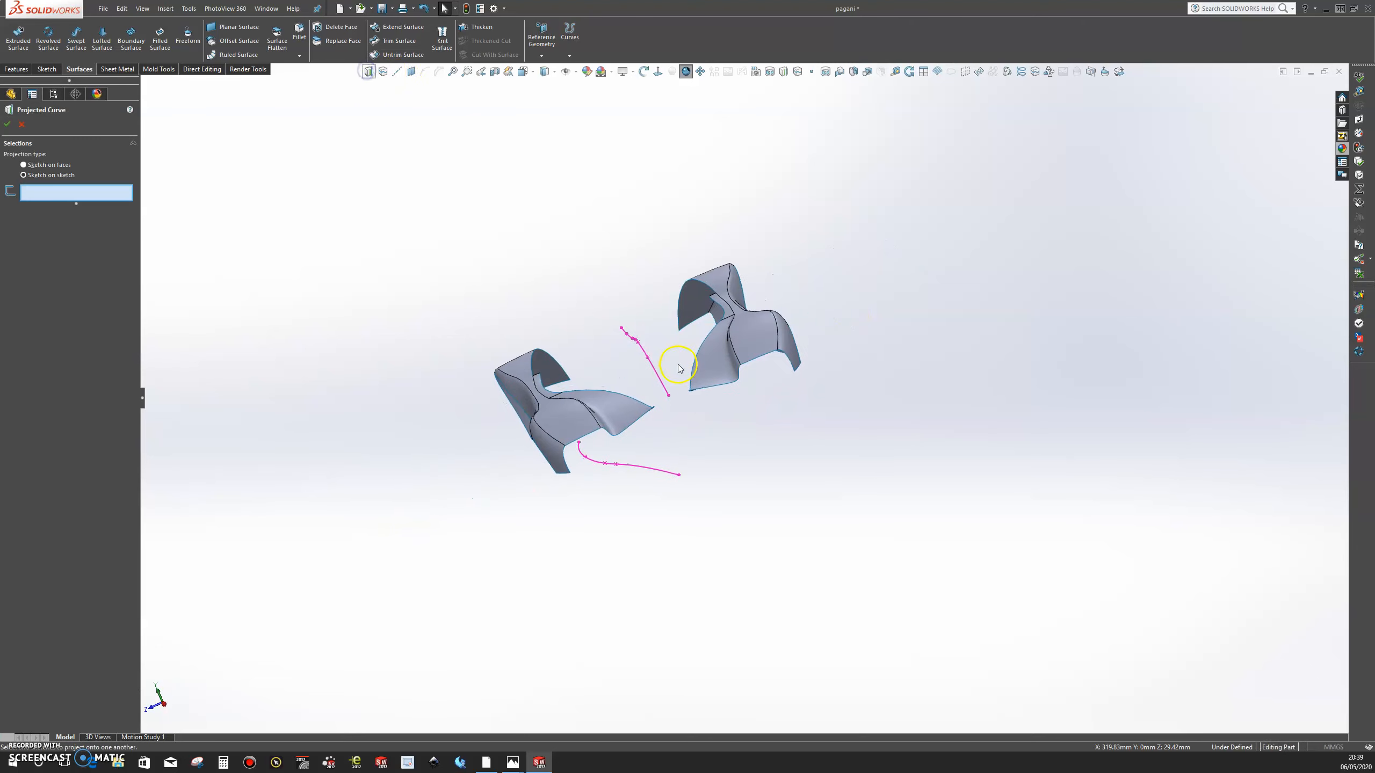
left_click(655, 474)
middle_click_drag(667, 412, 594, 267)
scroll(855, 417, "down", 2)
scroll(855, 418, "down", 4)
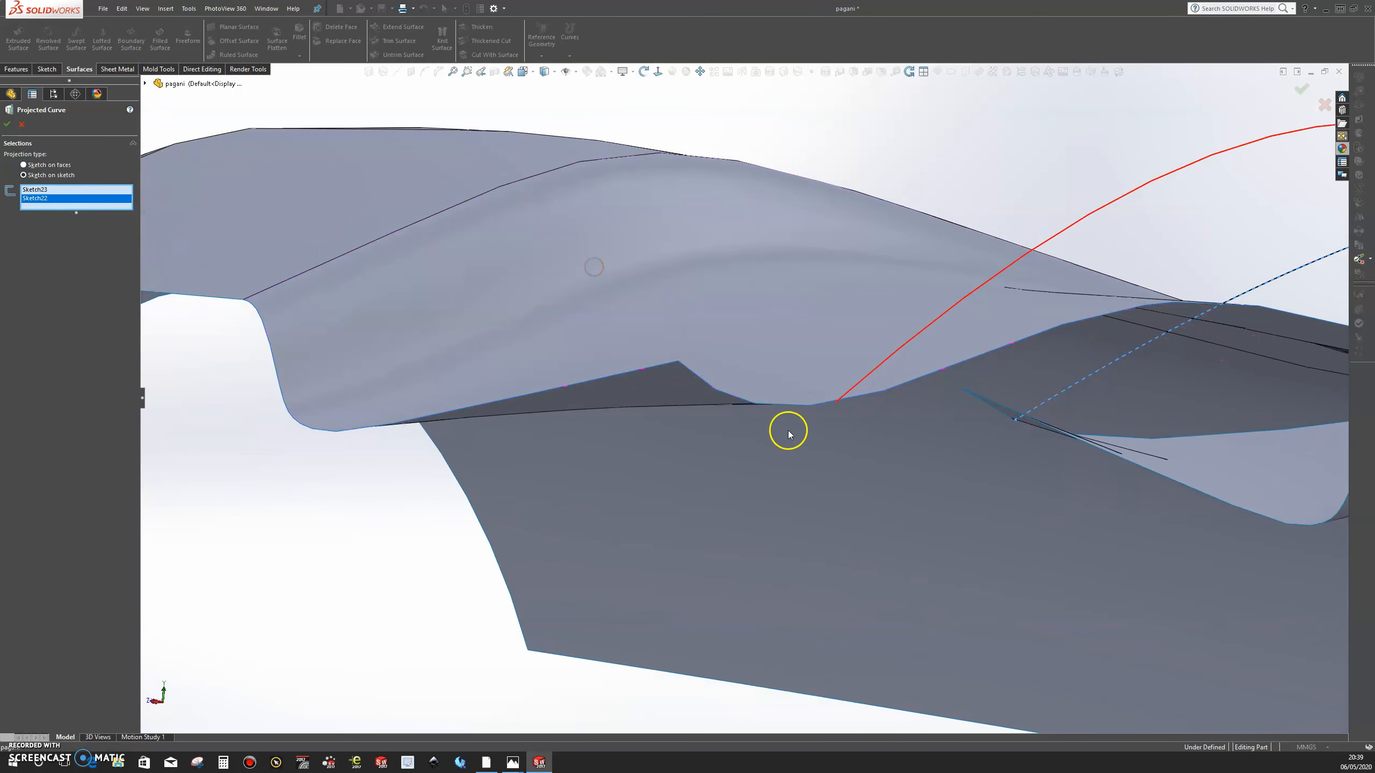
scroll(789, 434, "up", 3)
scroll(795, 432, "up", 2)
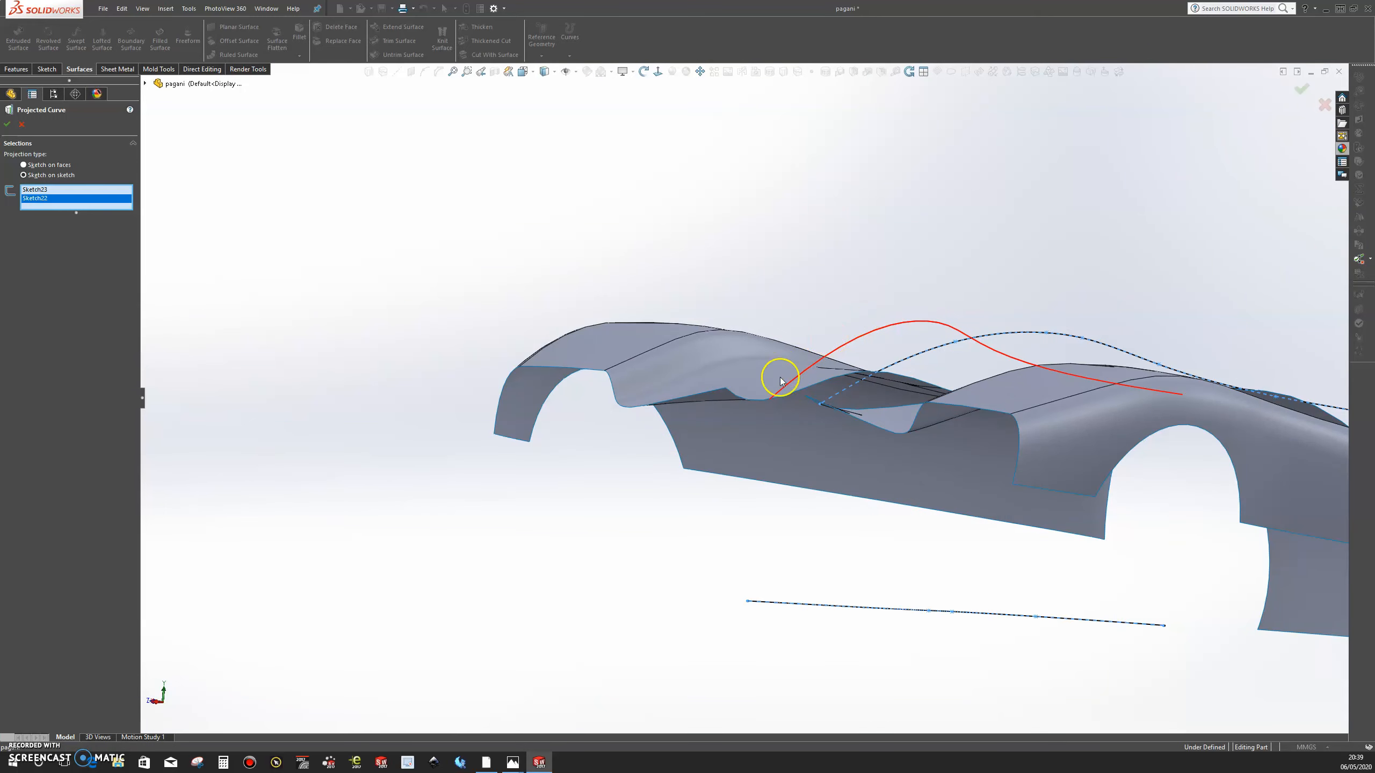
middle_click_drag(718, 520, 1047, 540)
mouse_move(817, 470)
middle_mouse_down()
mouse_move(792, 497)
mouse_move(811, 508)
middle_mouse_up()
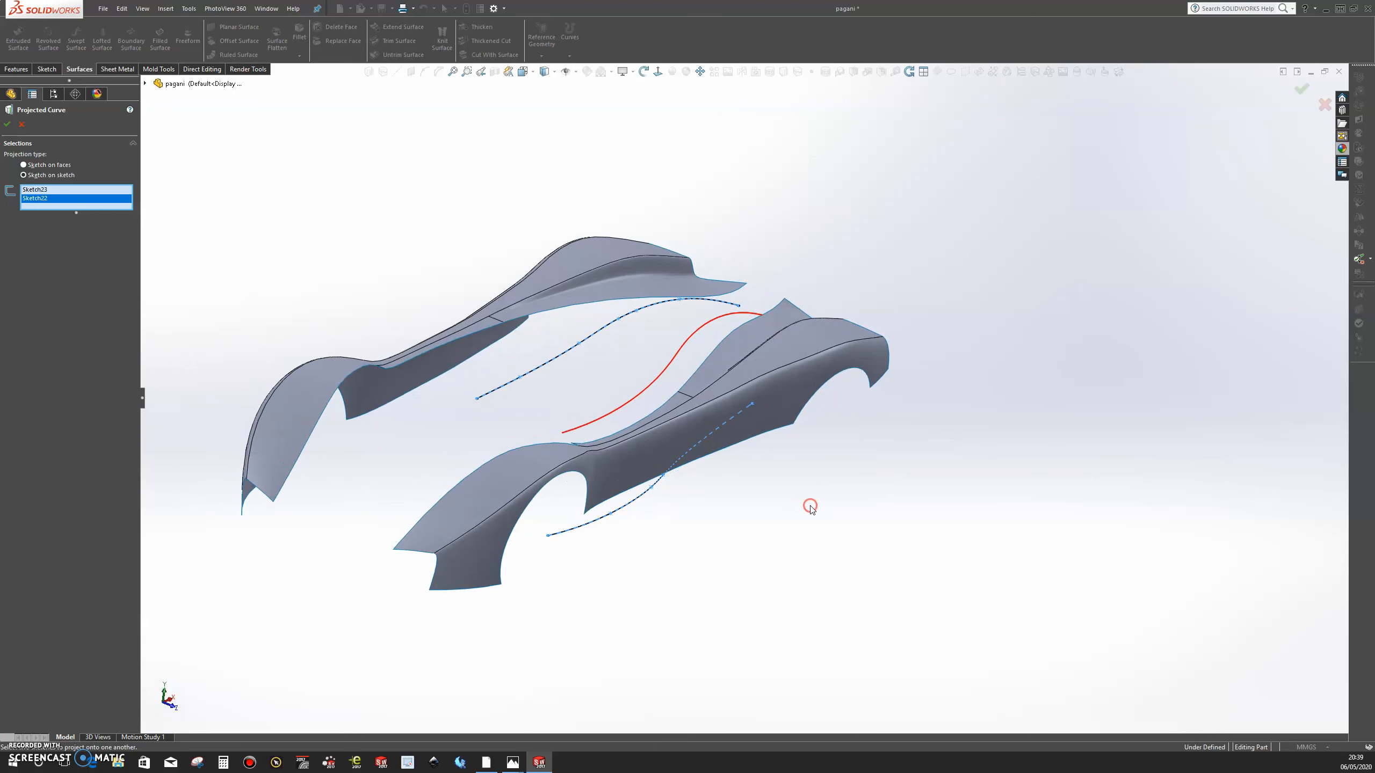
left_click(10, 126)
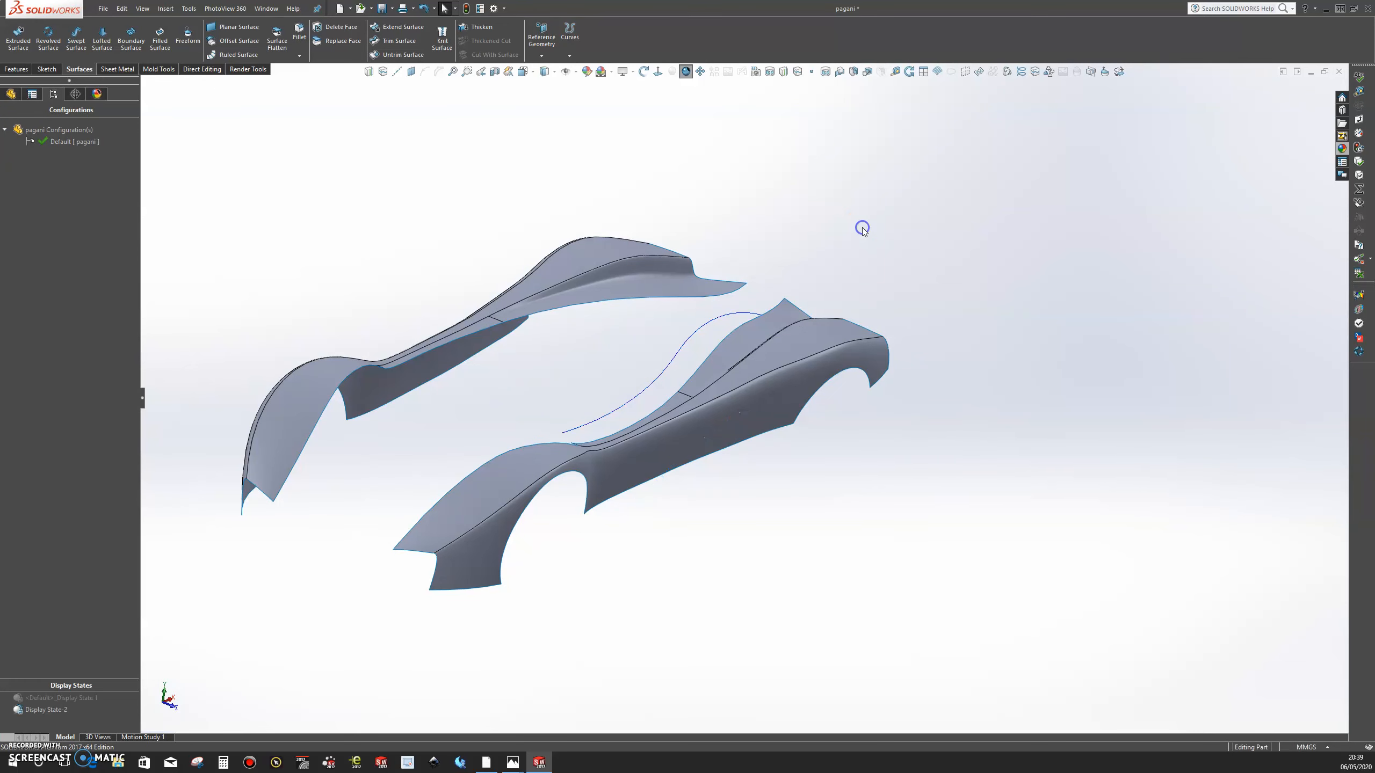
- Activate <Default>_Display State 1 and compare the projected curve with the side blueprint on the Front Plane and the top blueprint on the Top Plane
middle_click_drag(876, 433, 853, 400)
left_click(68, 698)
left_click(67, 701)
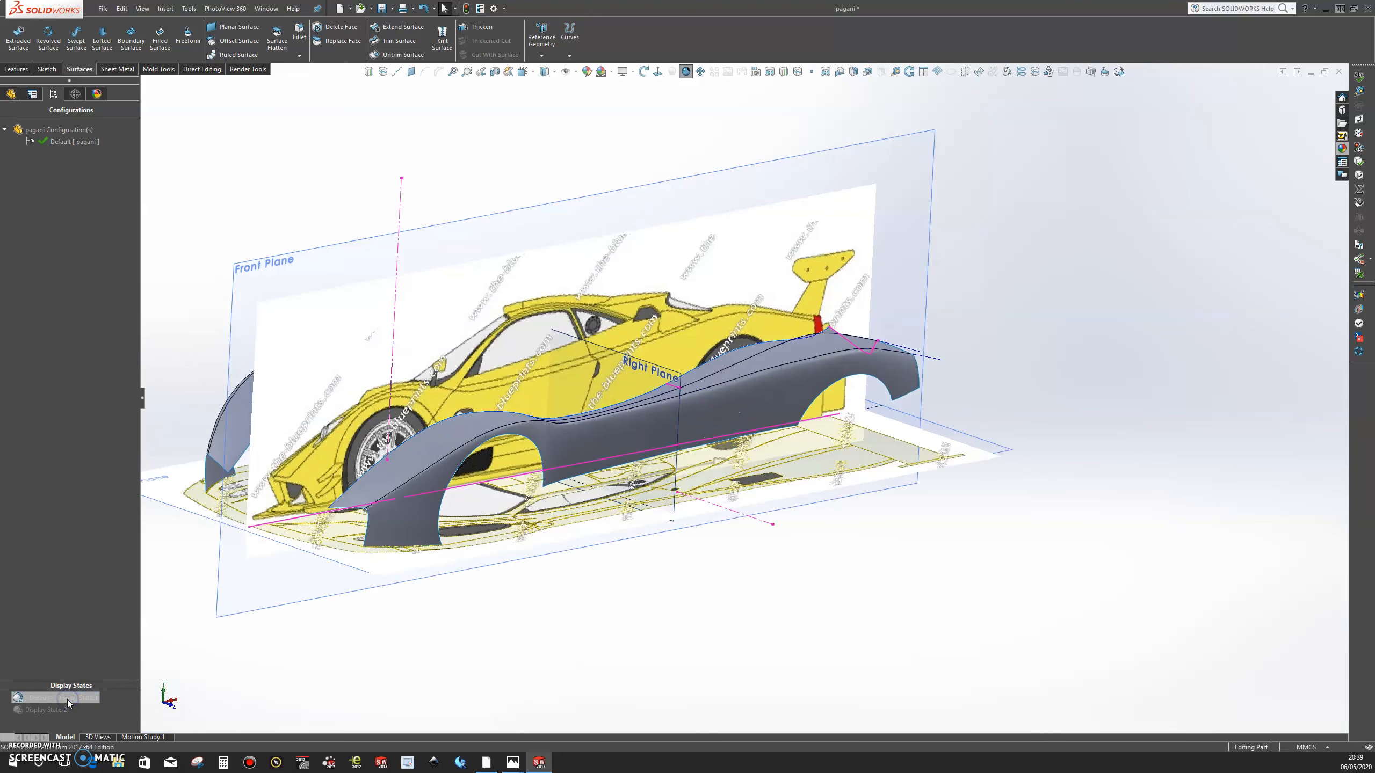
left_click(870, 150)
left_click(659, 72)
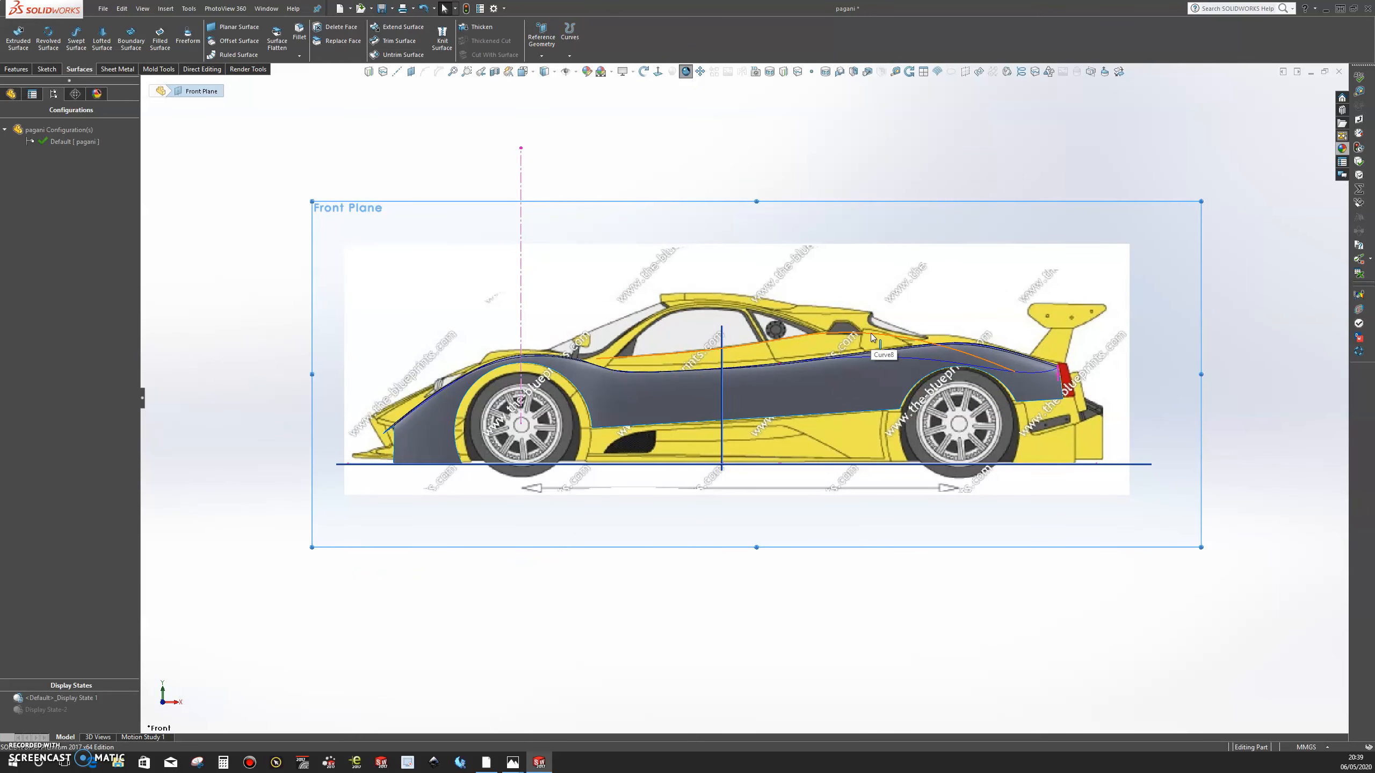
middle_click_drag(856, 175, 1083, 562)
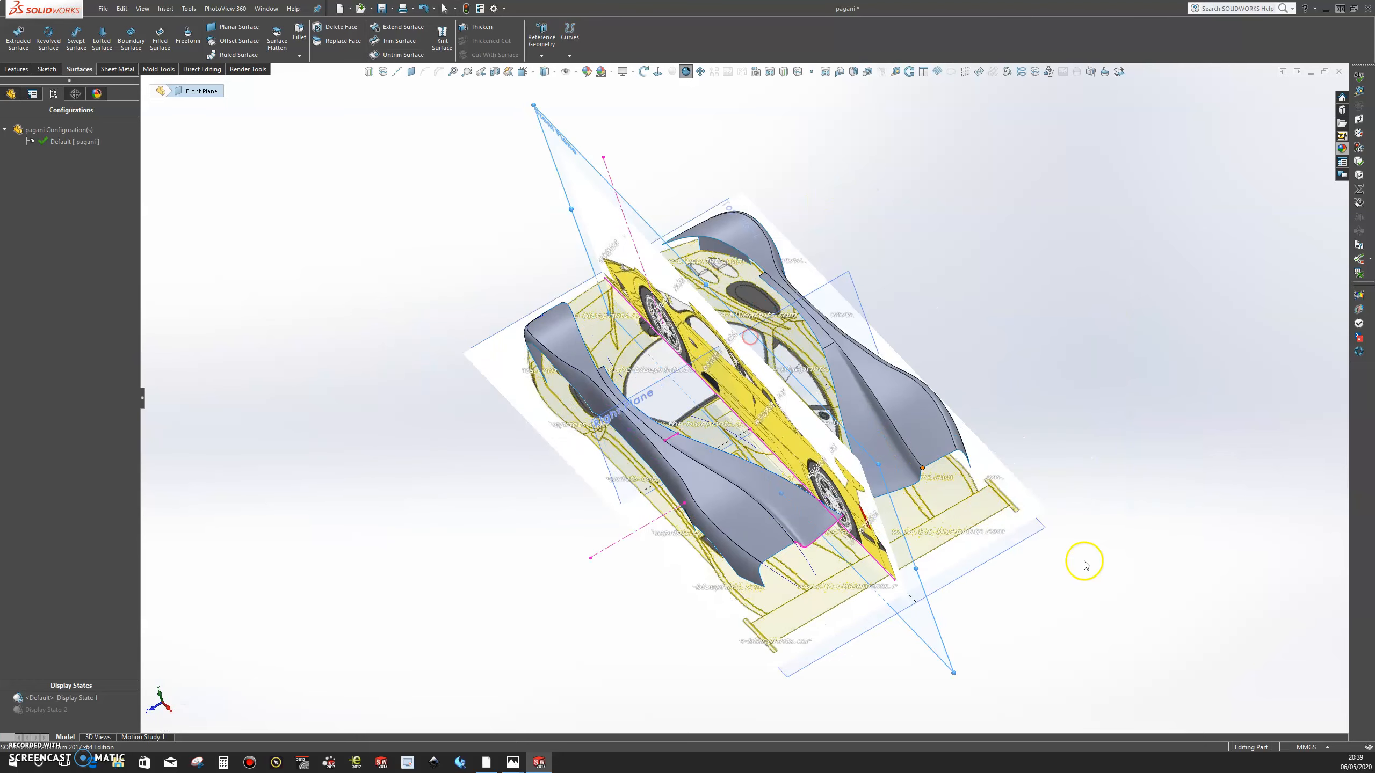
left_click(1018, 540)
left_click(658, 72)
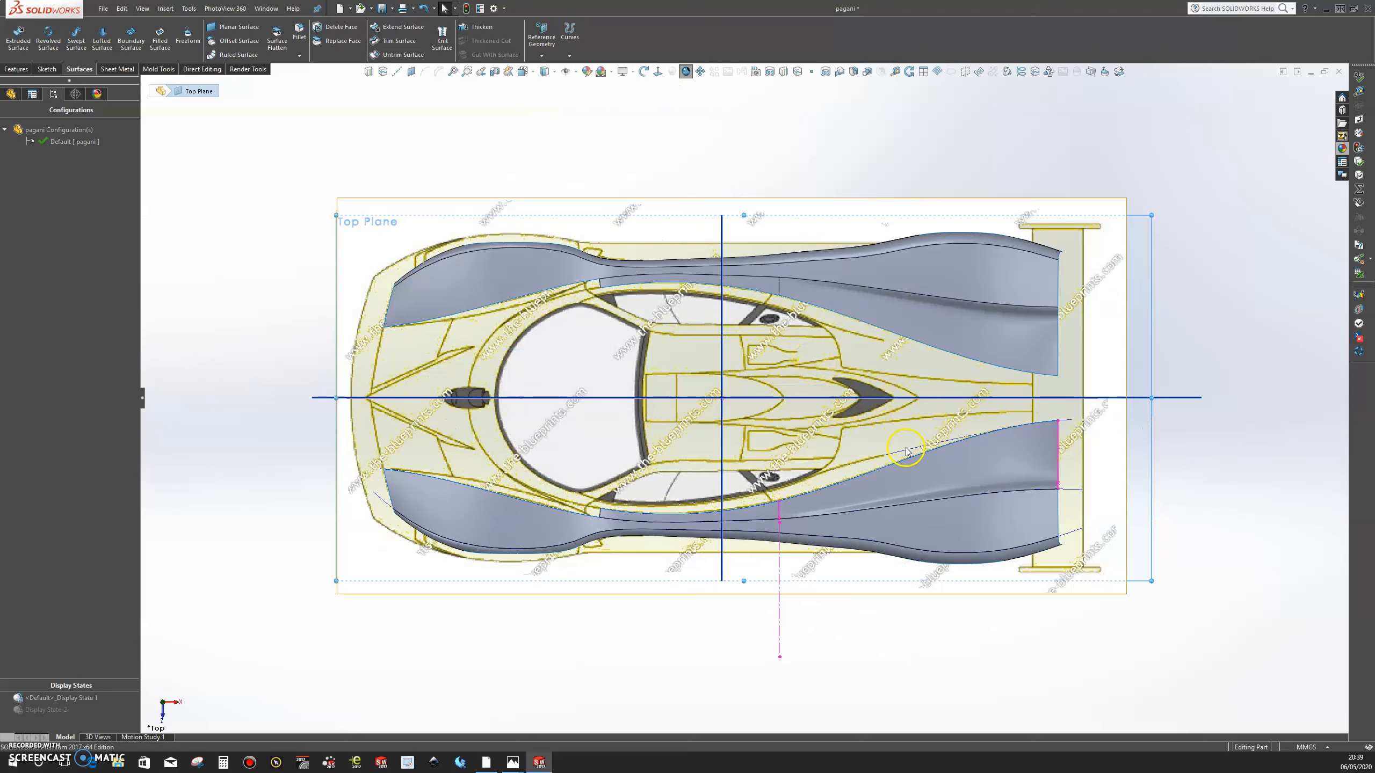
middle_click_drag(885, 627, 758, 487)
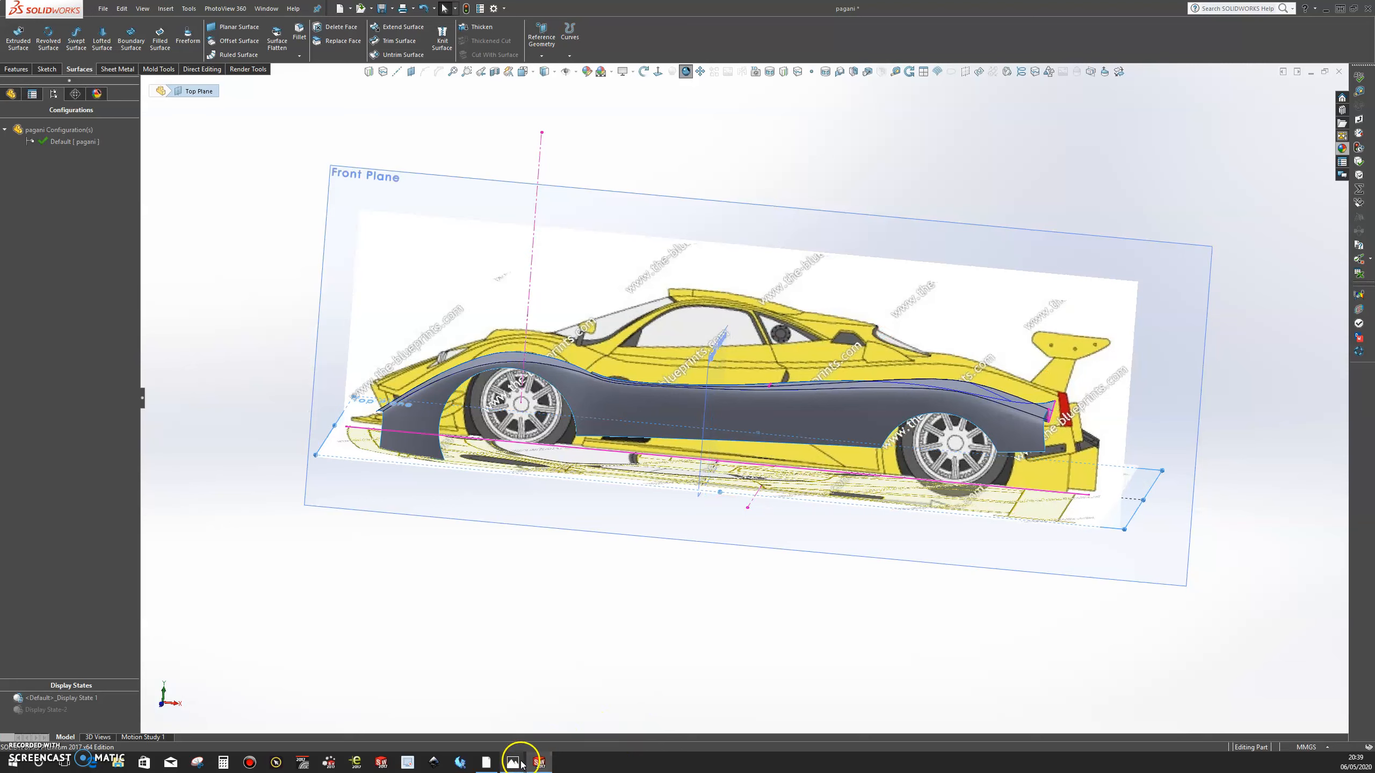
- Switch to the Photos app to examine the rear view of the Pagani Zonda R, and return to the SOLIDWORKS model
mouse_move(518, 763)
mouse_move(556, 719)
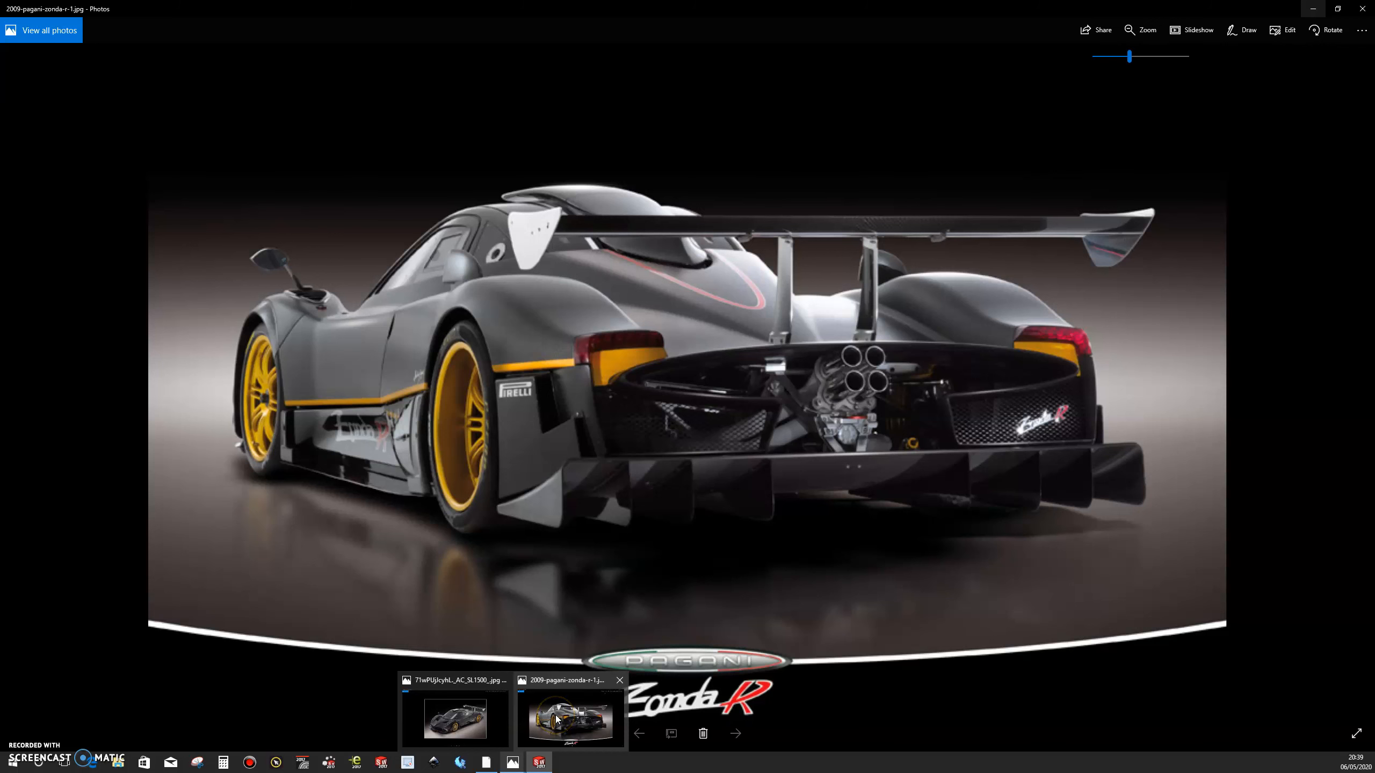
left_click(556, 719)
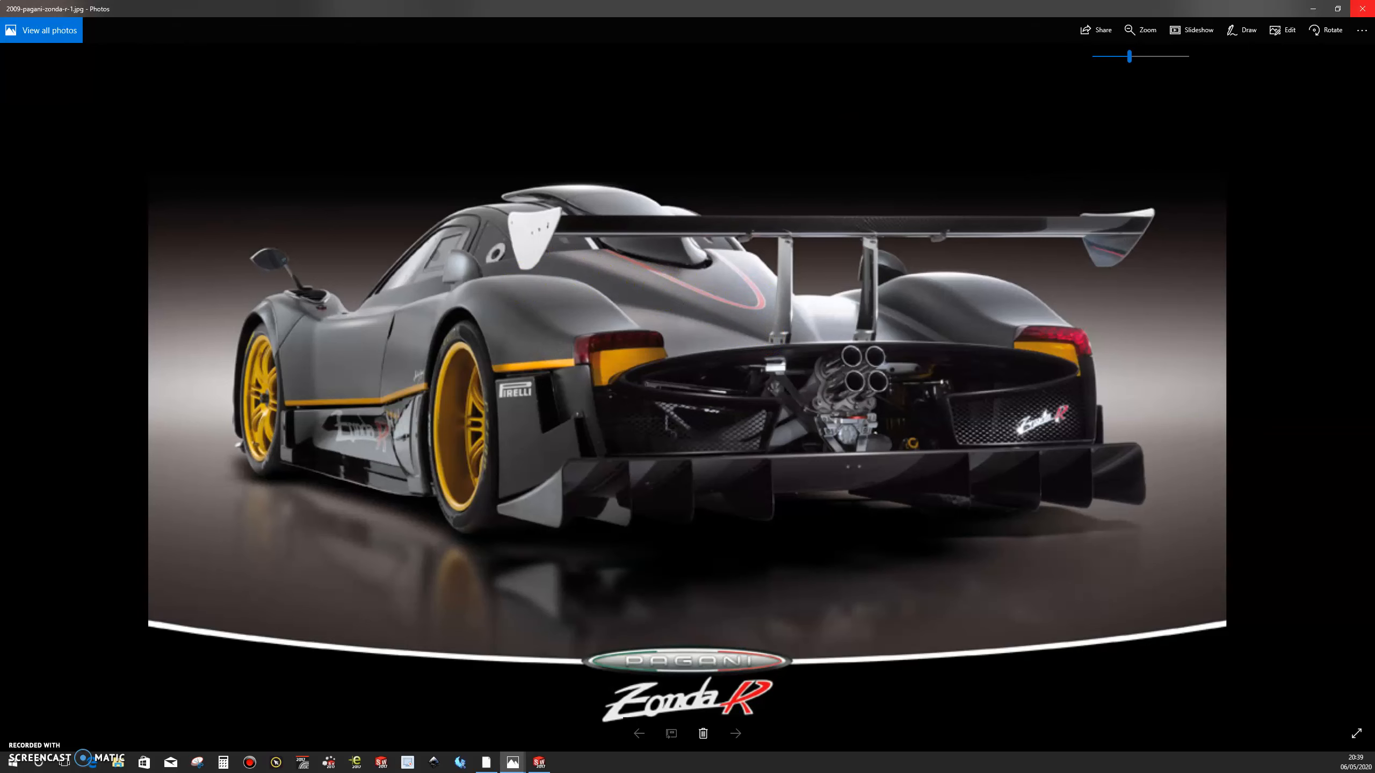
left_click(1319, 8)
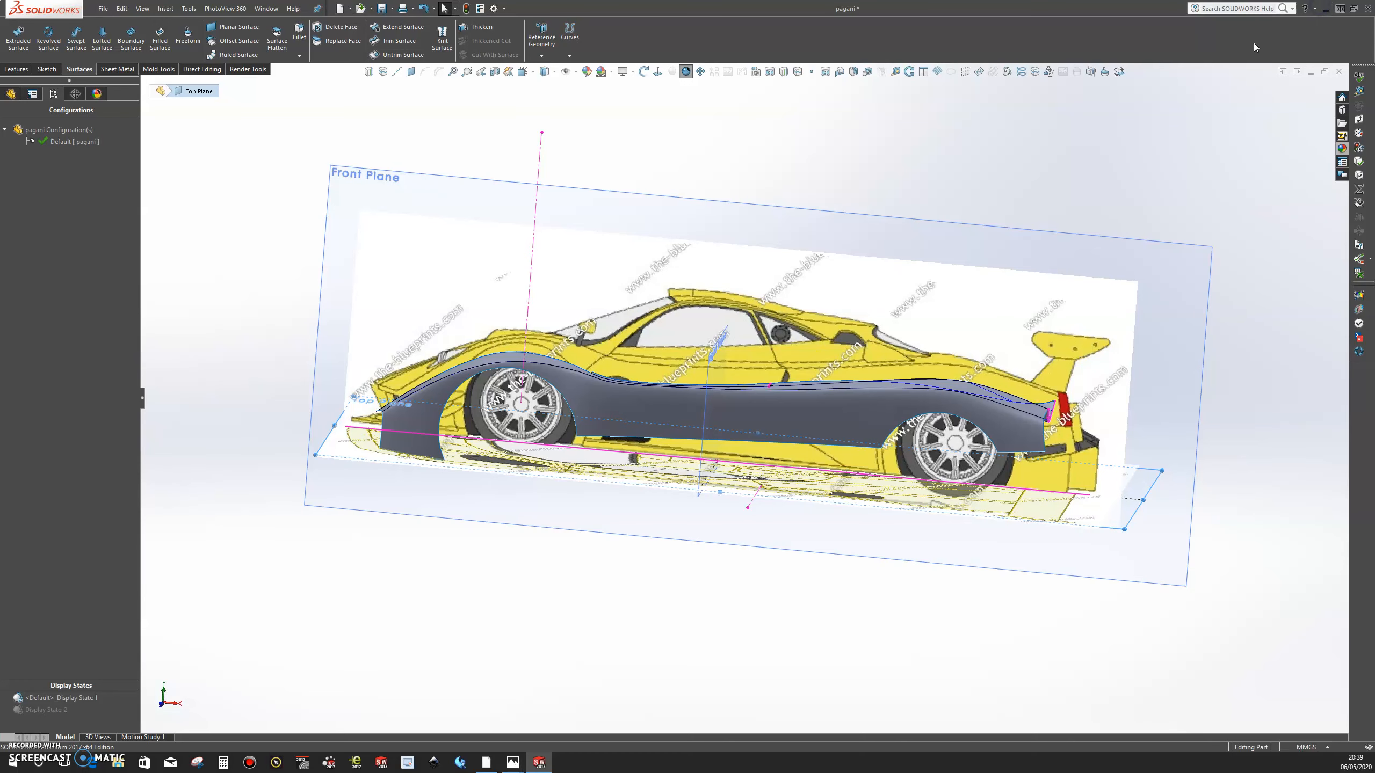
- Activate Display State-2 and examine the gap between the projected curve and the fender's inner edge from front to rear
left_click(55, 710)
double_click(54, 711)
middle_click_drag(899, 491, 847, 421)
scroll(853, 414, "down", 5)
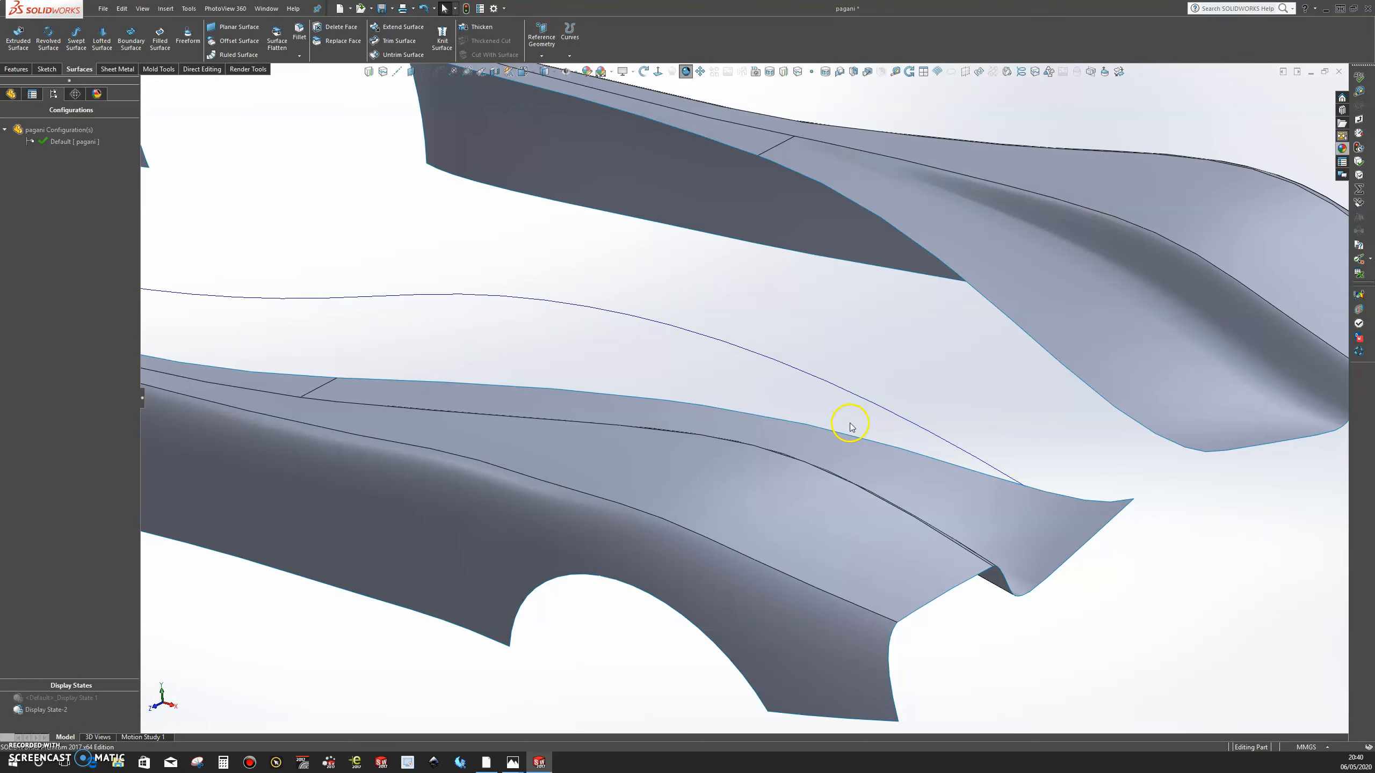
scroll(863, 404, "up", 5)
middle_click_drag(594, 386, 568, 393)
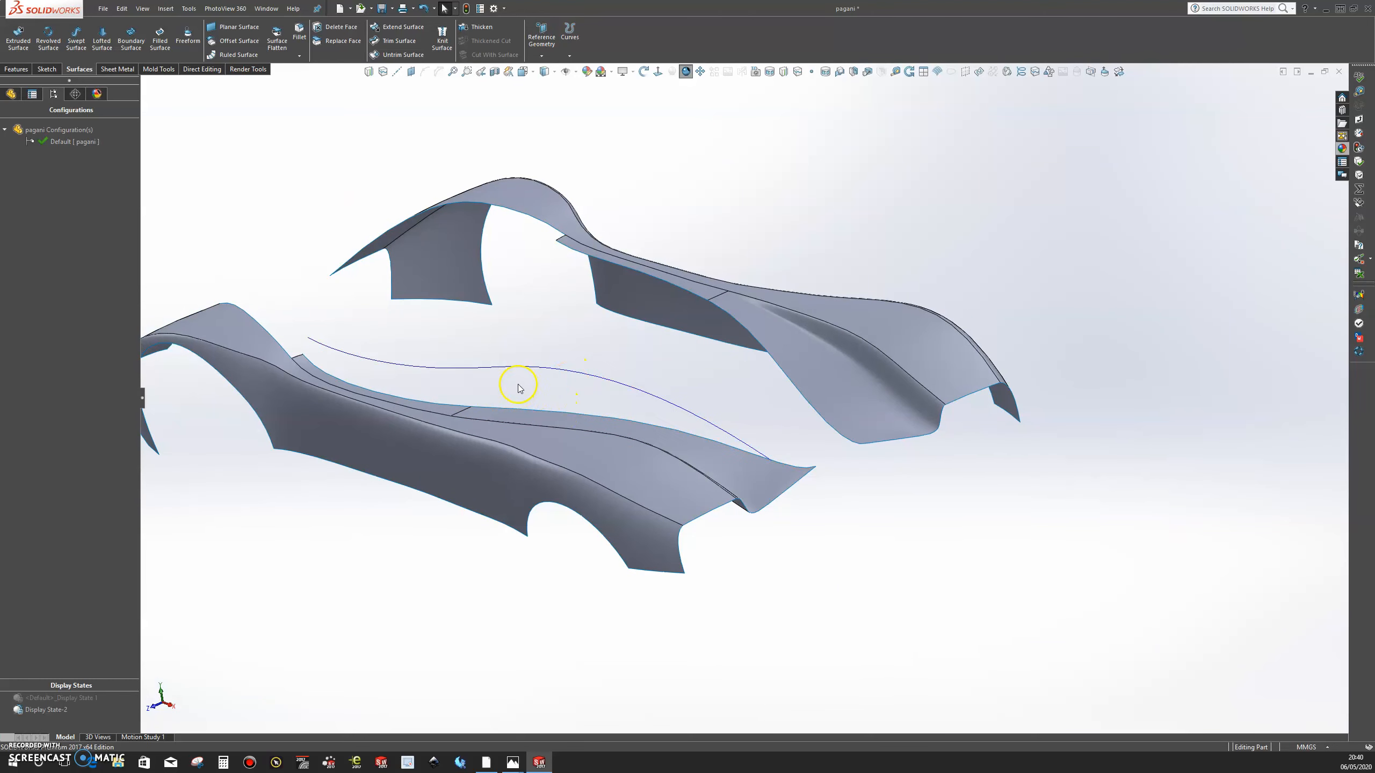
left_click(632, 393)
middle_click_drag(443, 572, 467, 578)
scroll(601, 430, "up", 3)
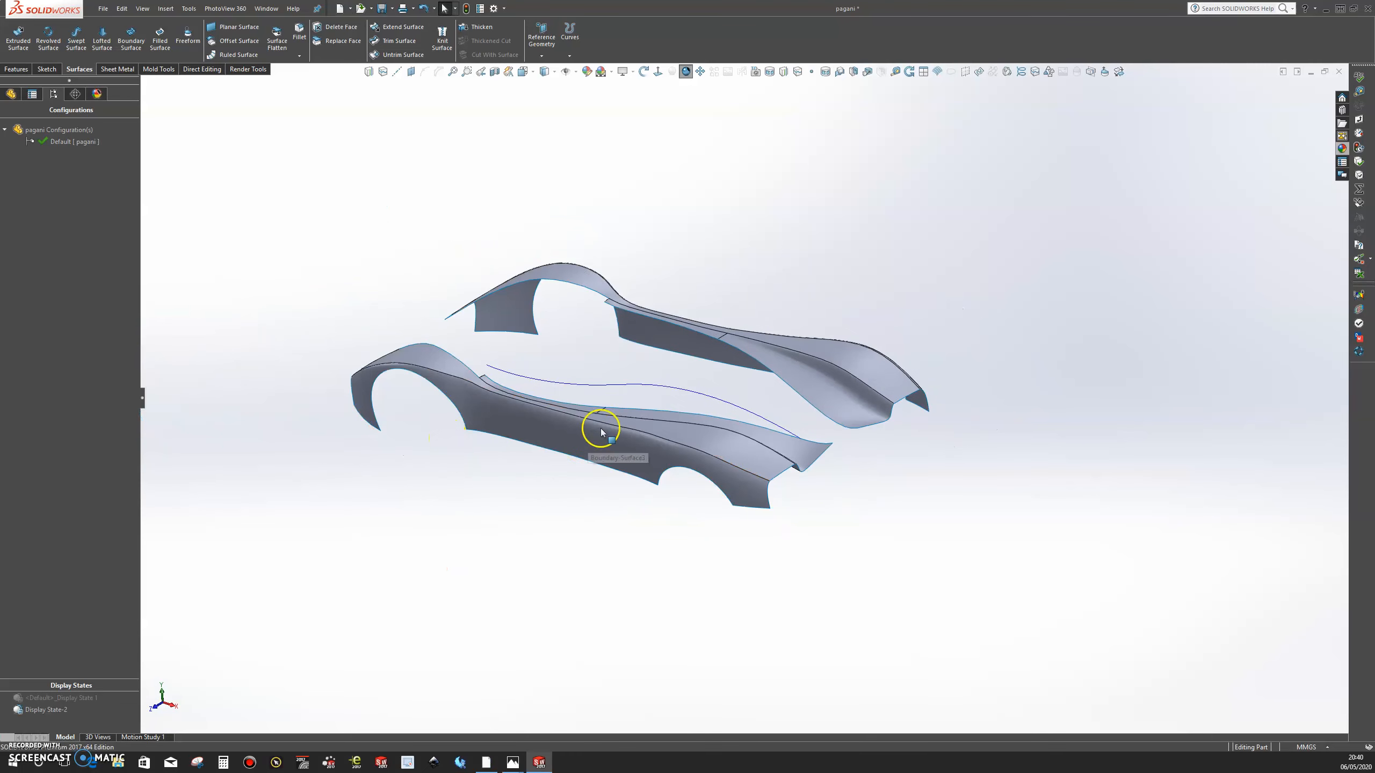
scroll(598, 430, "down", 4)
middle_click_drag(701, 384, 1004, 455)
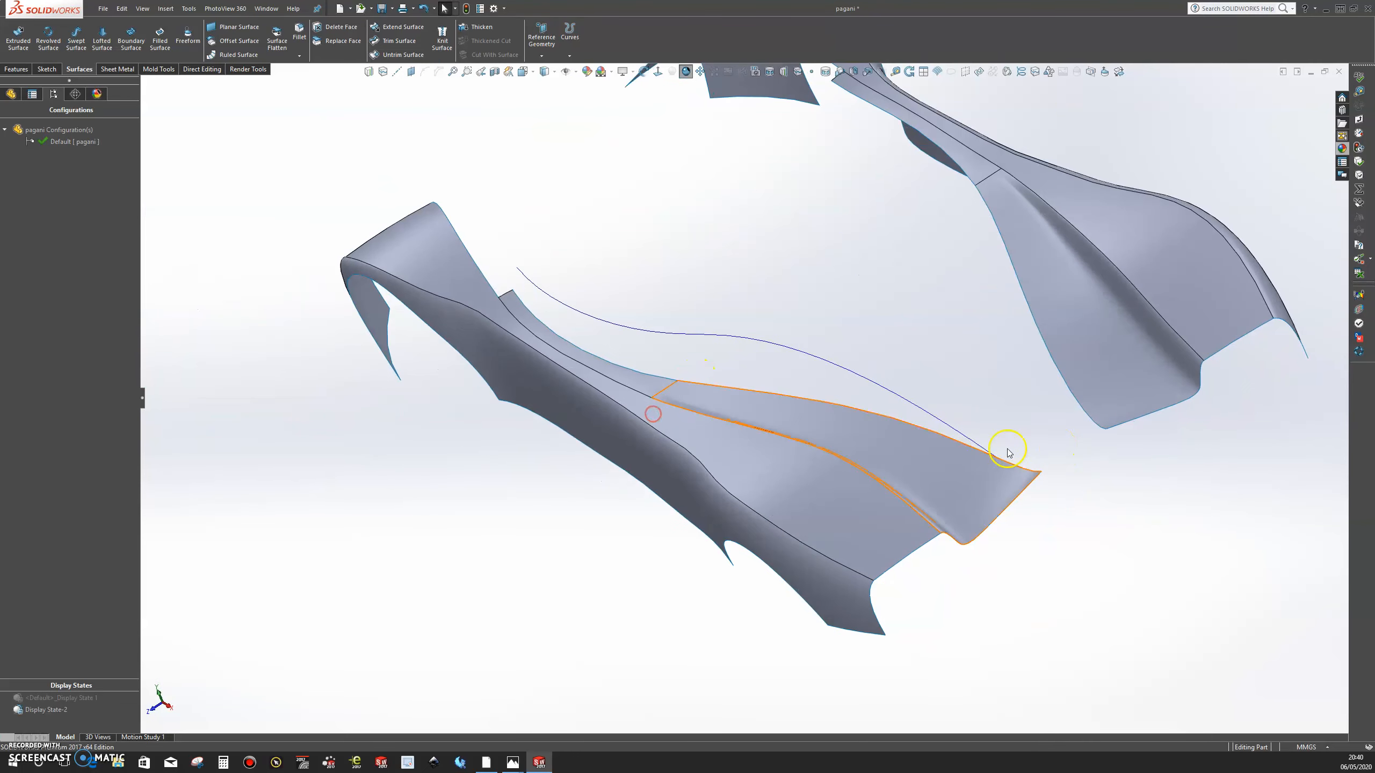
scroll(955, 451, "down", 5)
middle_click_drag(903, 462, 920, 424)
scroll(921, 424, "up", 5)
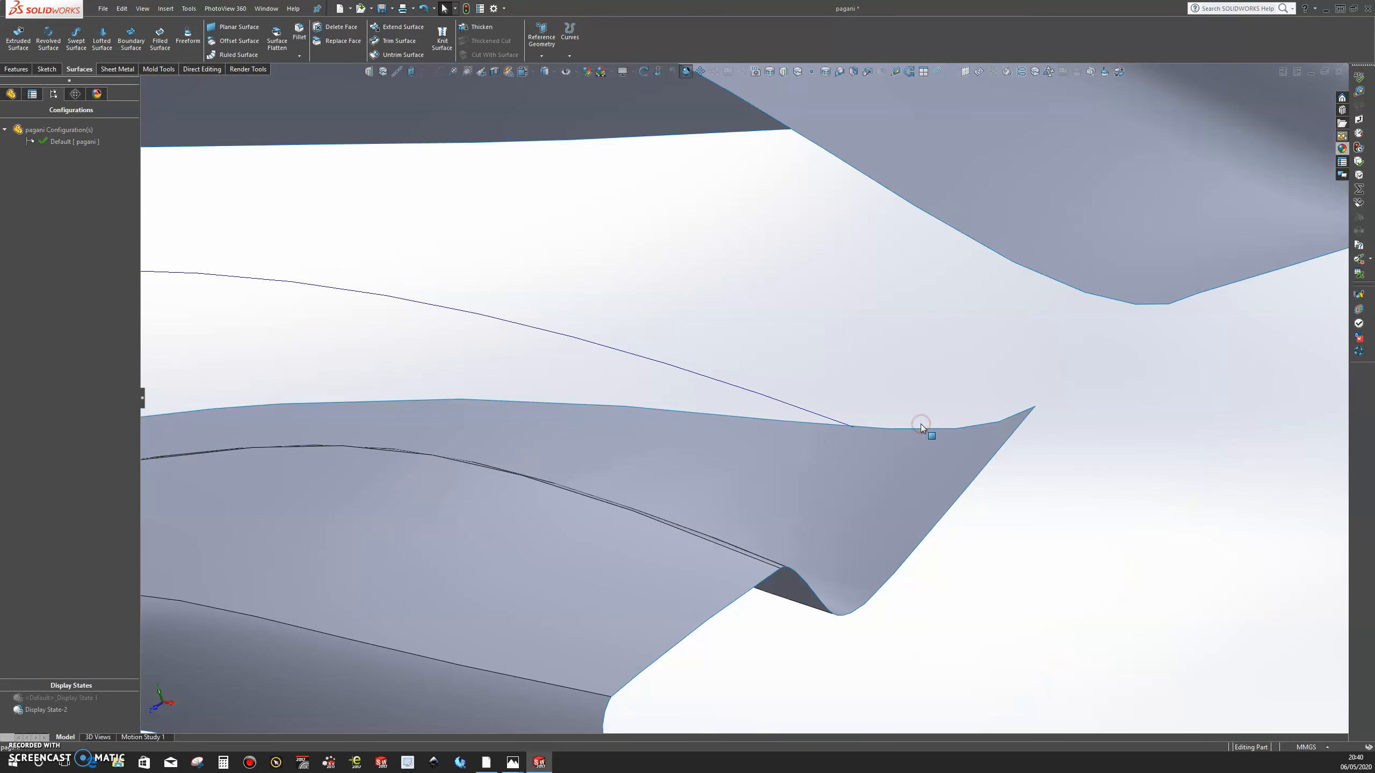
middle_click_drag(535, 407, 381, 467)
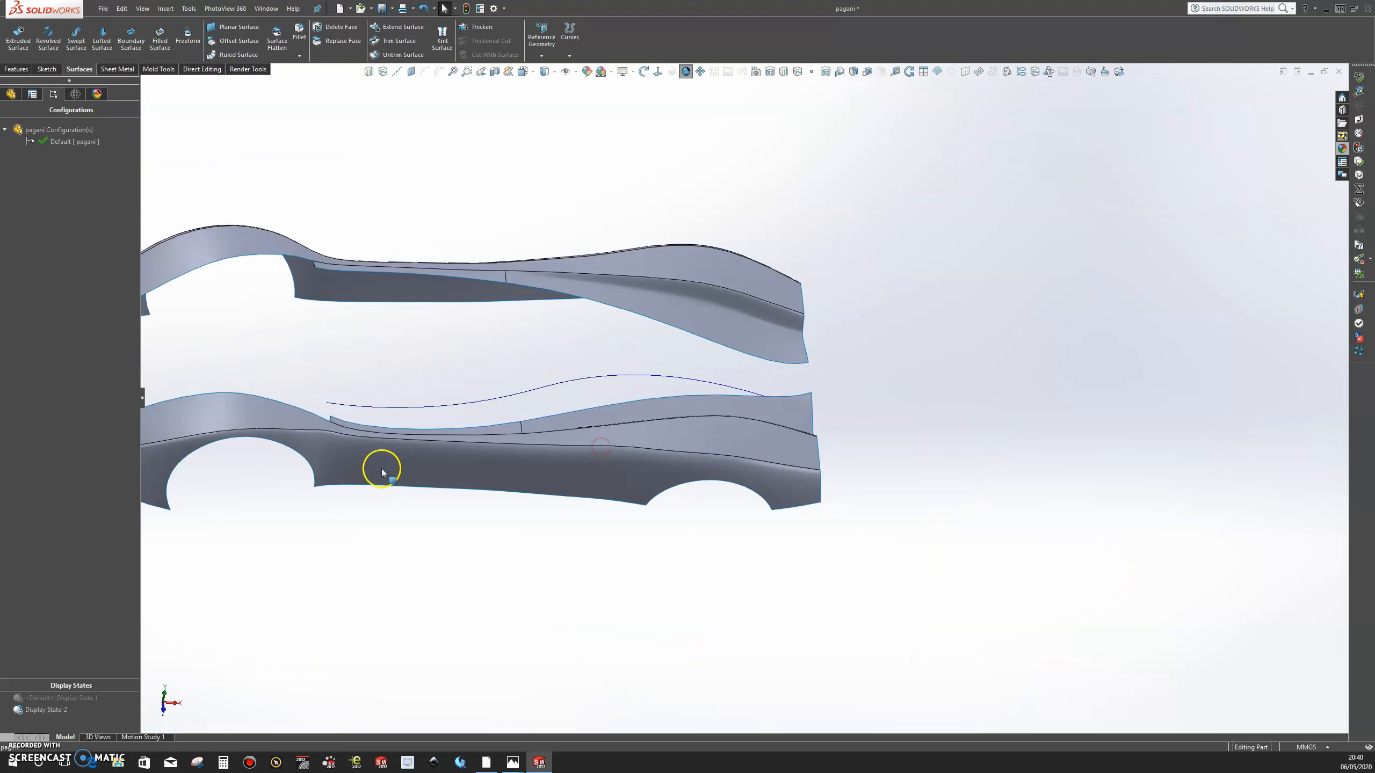
- Start a 3D sketch and draw a two-point spline from the front corner of the fender's inner surface strip to the projected curve
scroll(430, 402, "up", 3)
scroll(563, 398, "down", 4)
scroll(563, 398, "down", 5)
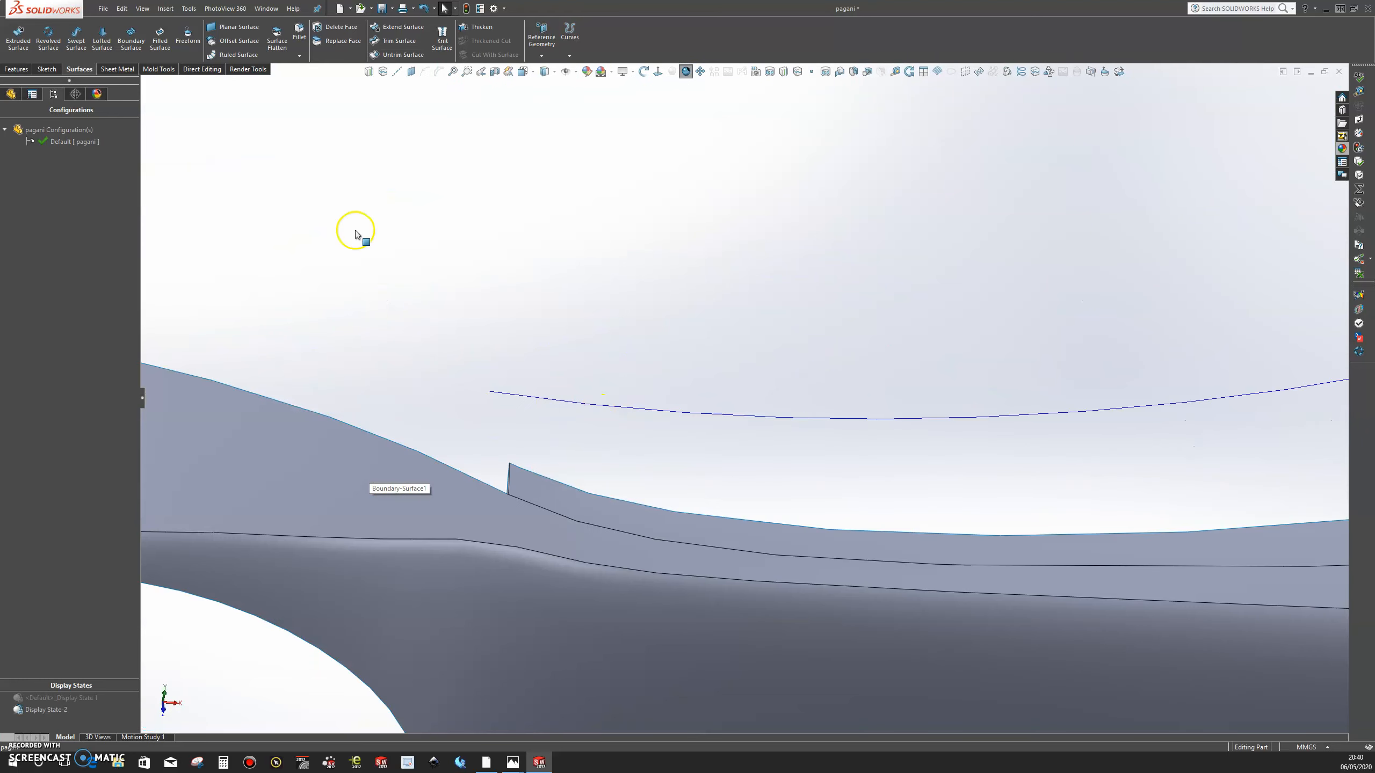
left_click(47, 70)
left_click(24, 56)
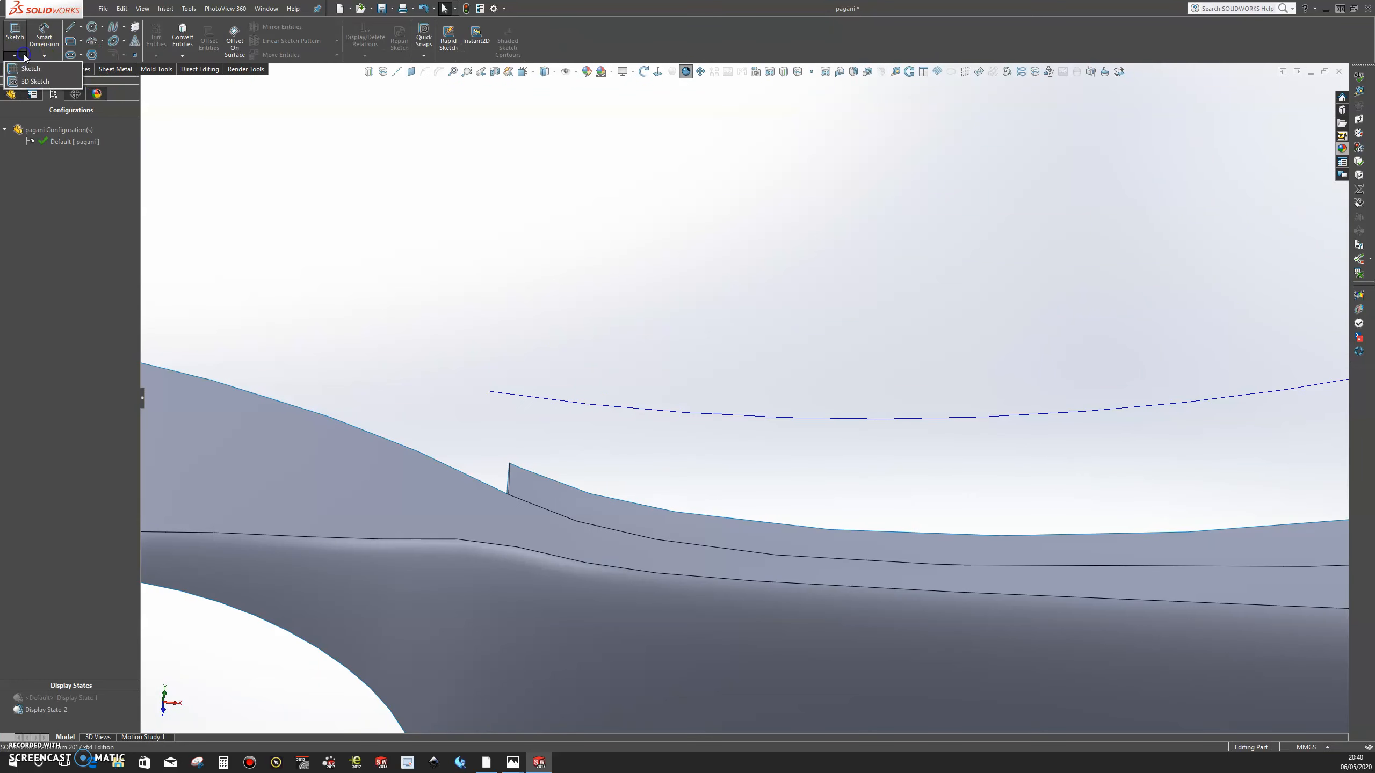
left_click(28, 82)
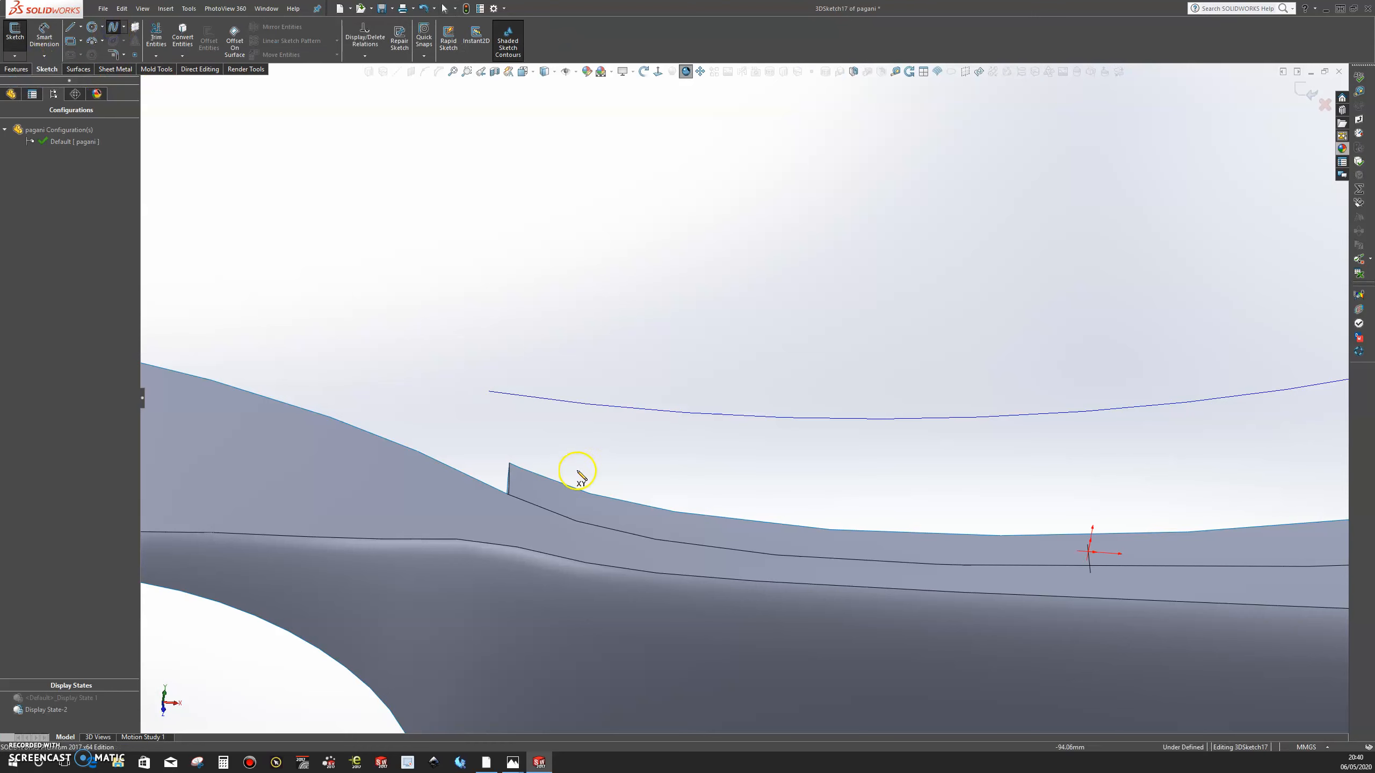
scroll(581, 476, "down", 3)
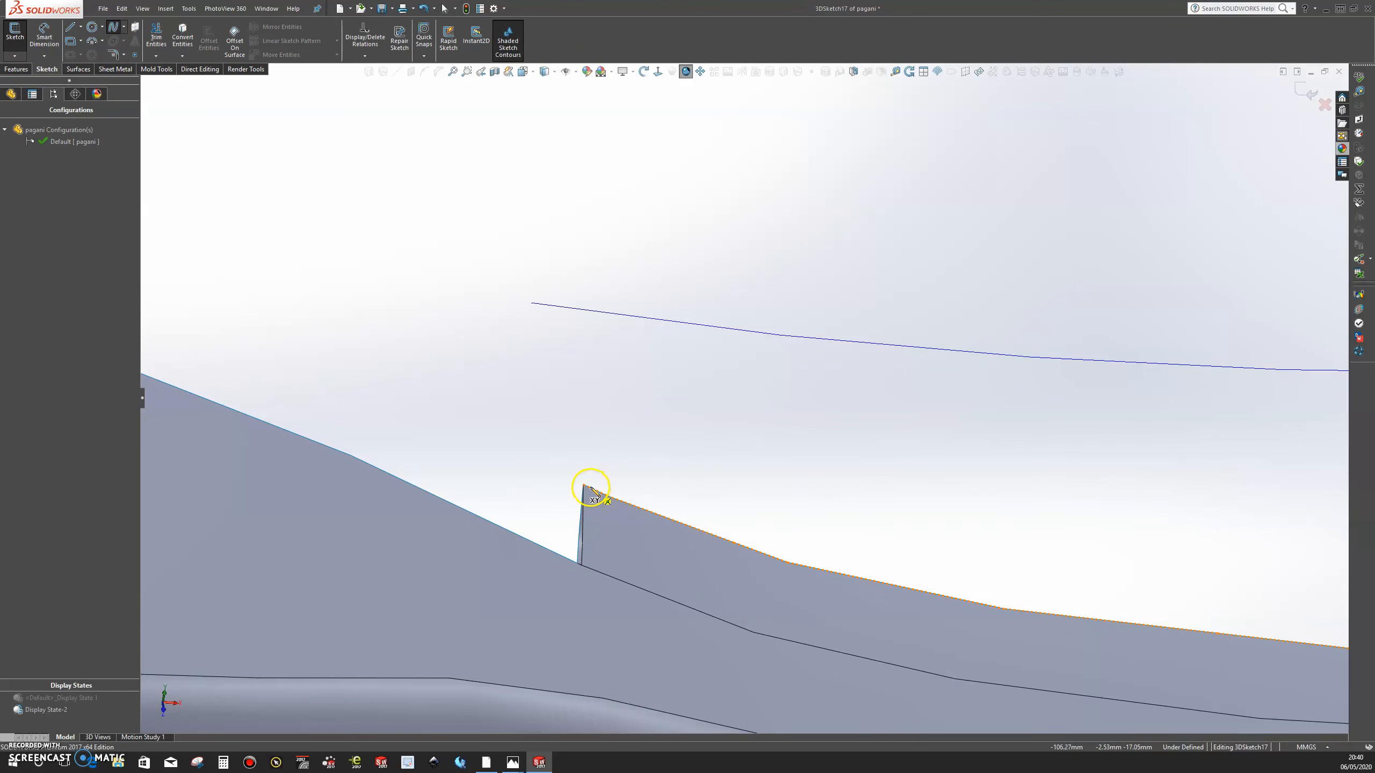
left_click_drag(585, 487, 571, 374)
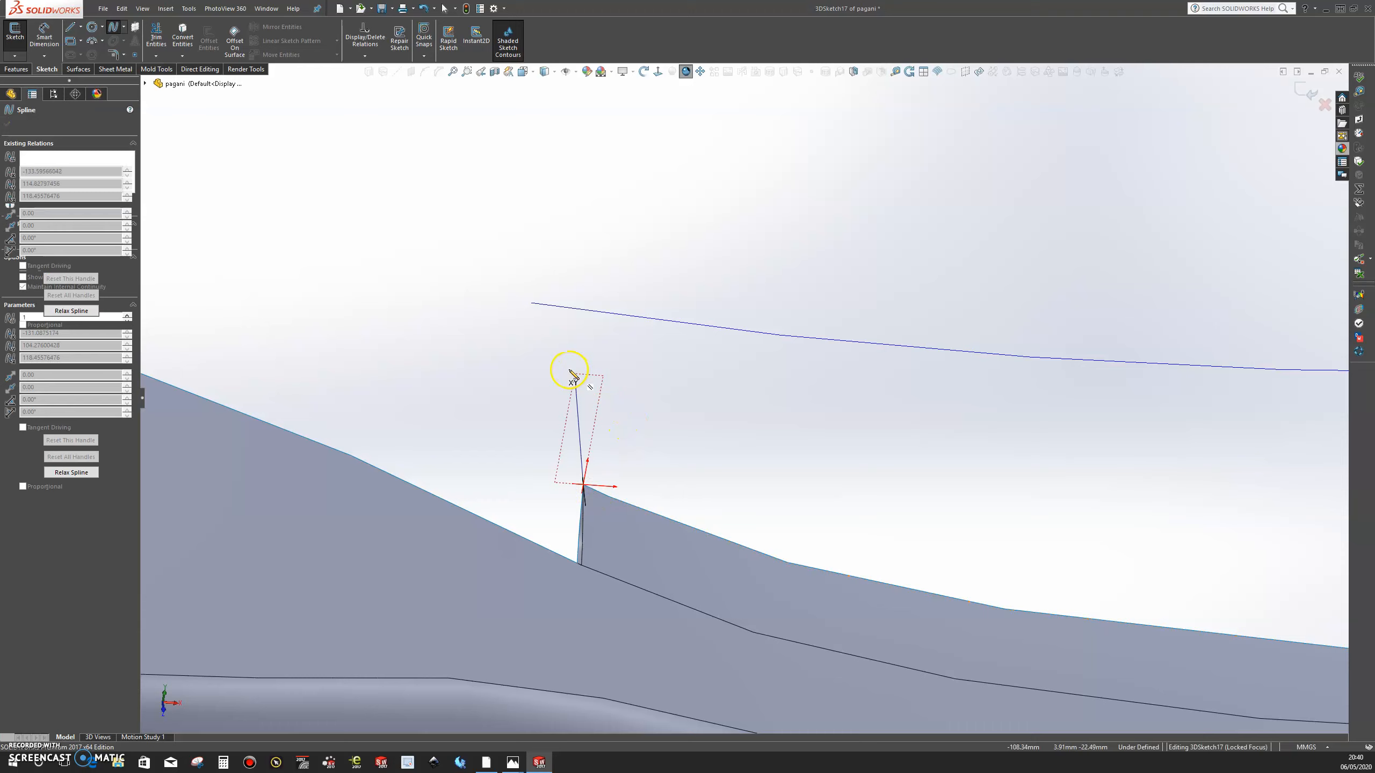
left_click_drag(536, 313, 588, 311)
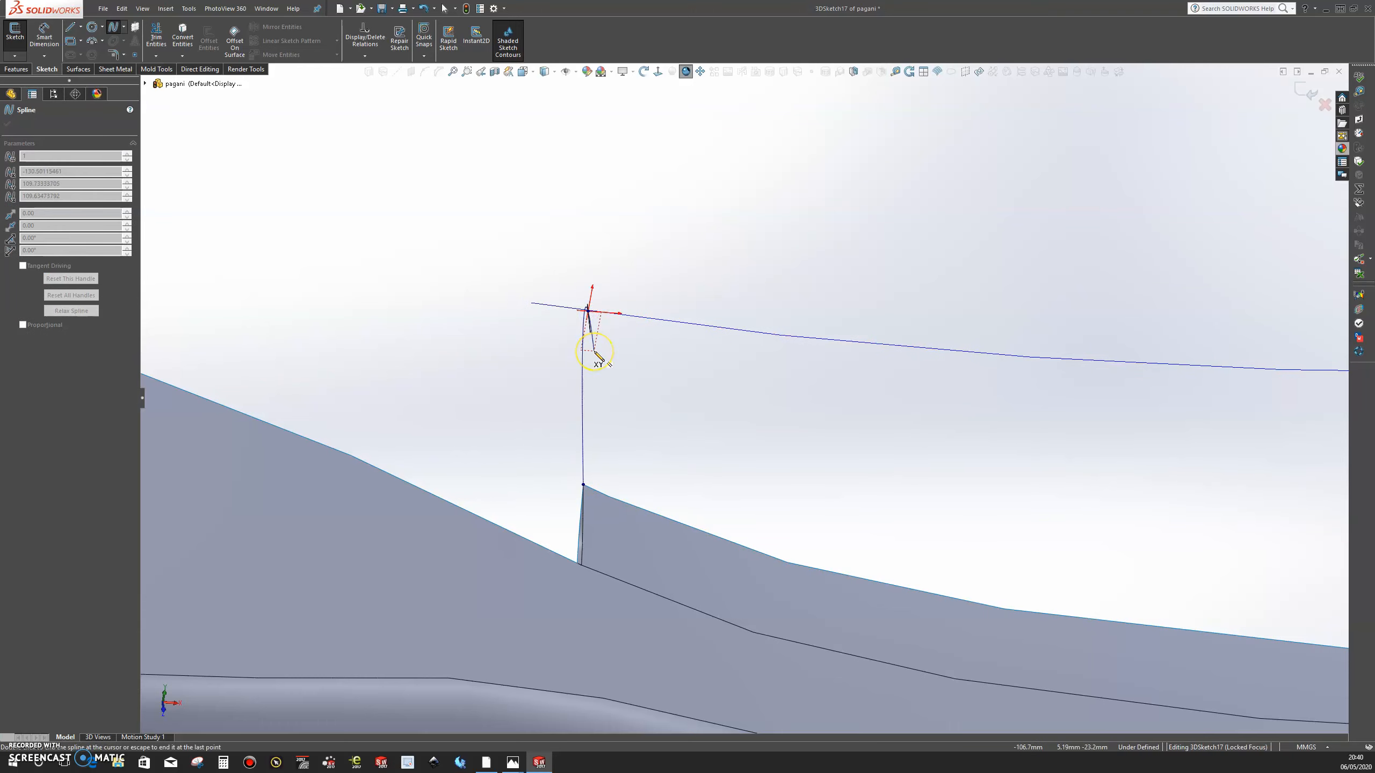
key("Escape")
- In the Top view, move the spline's upper endpoint along the projected curve to about X -130.39 mm
middle_click_drag(594, 352, 643, 393)
key("space")
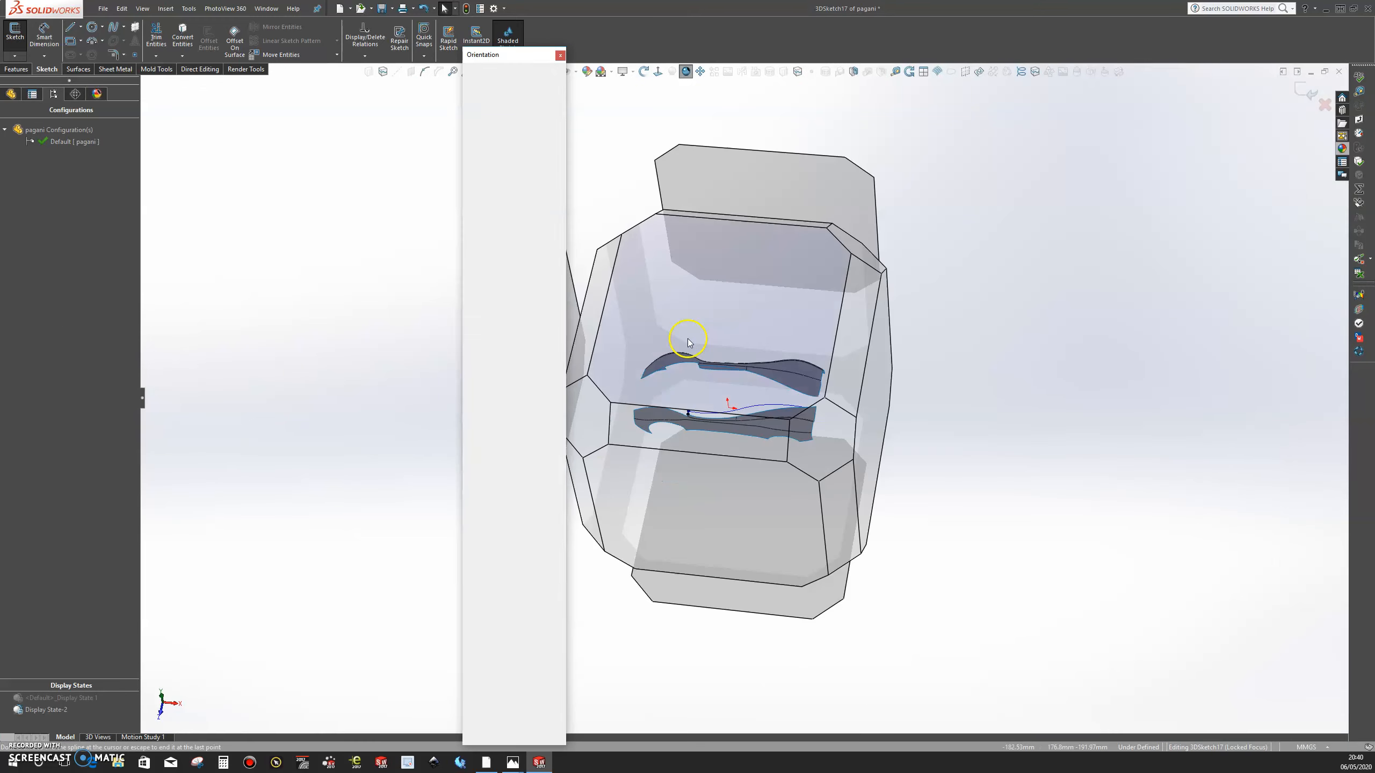
left_click(688, 340)
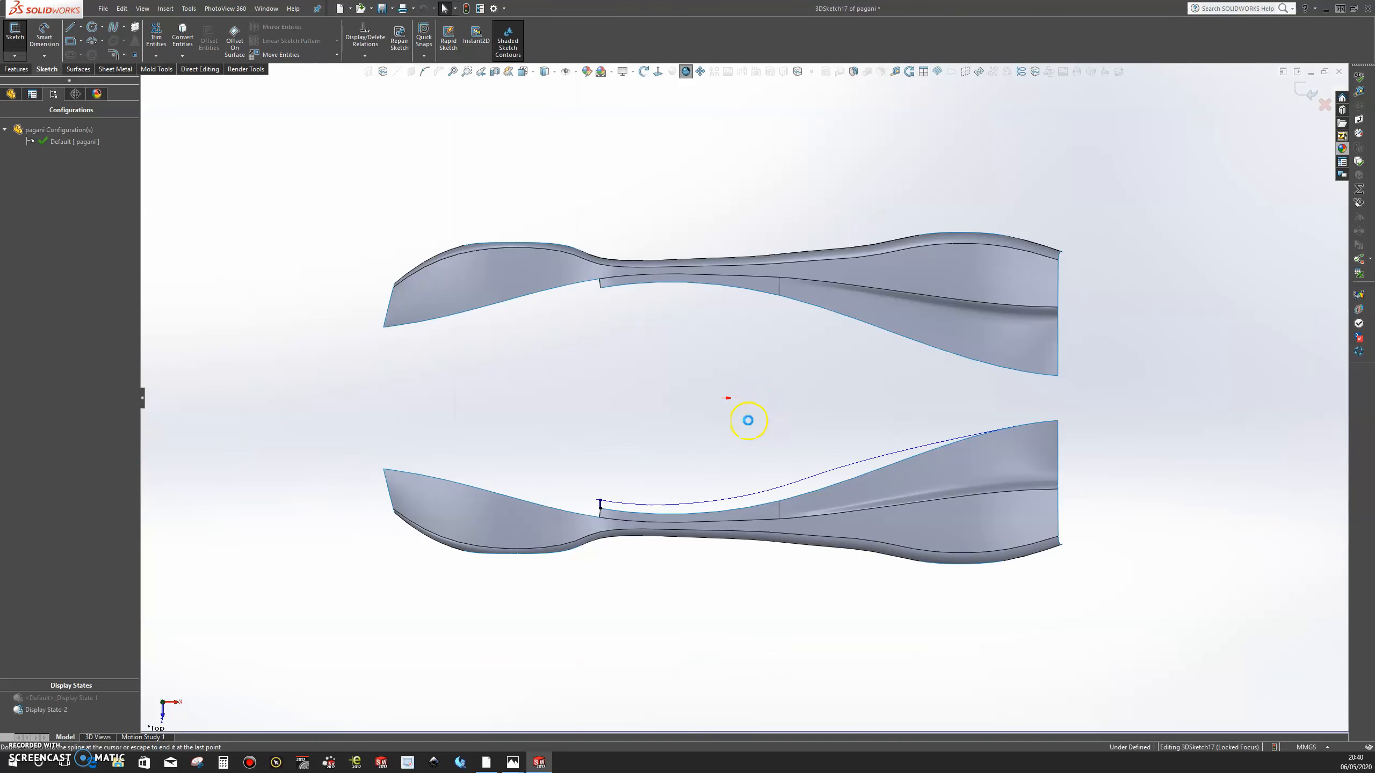
scroll(605, 497, "down", 5)
scroll(680, 478, "down", 3)
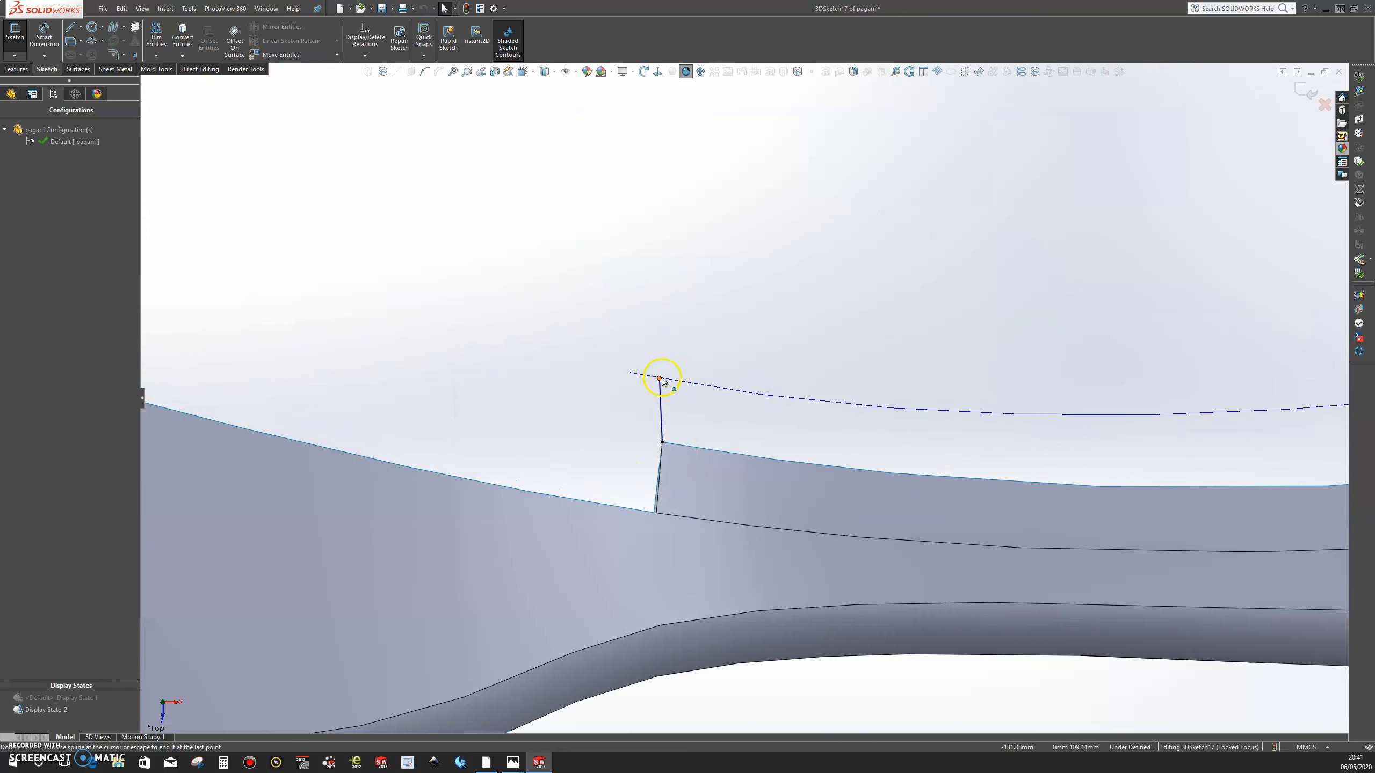
mouse_move(661, 379)
left_mouse_down()
mouse_move(680, 382)
mouse_move(669, 381)
left_mouse_up()
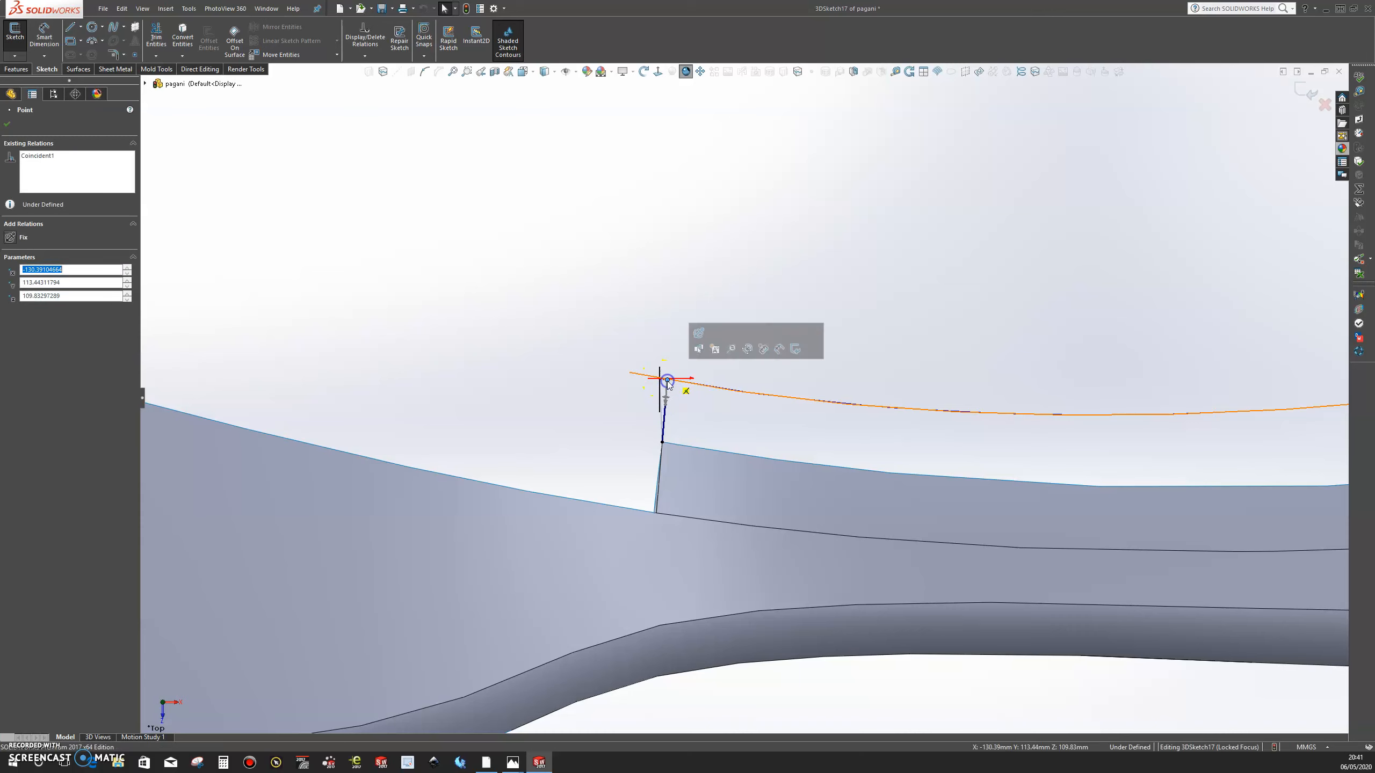
scroll(728, 430, "up", 5)
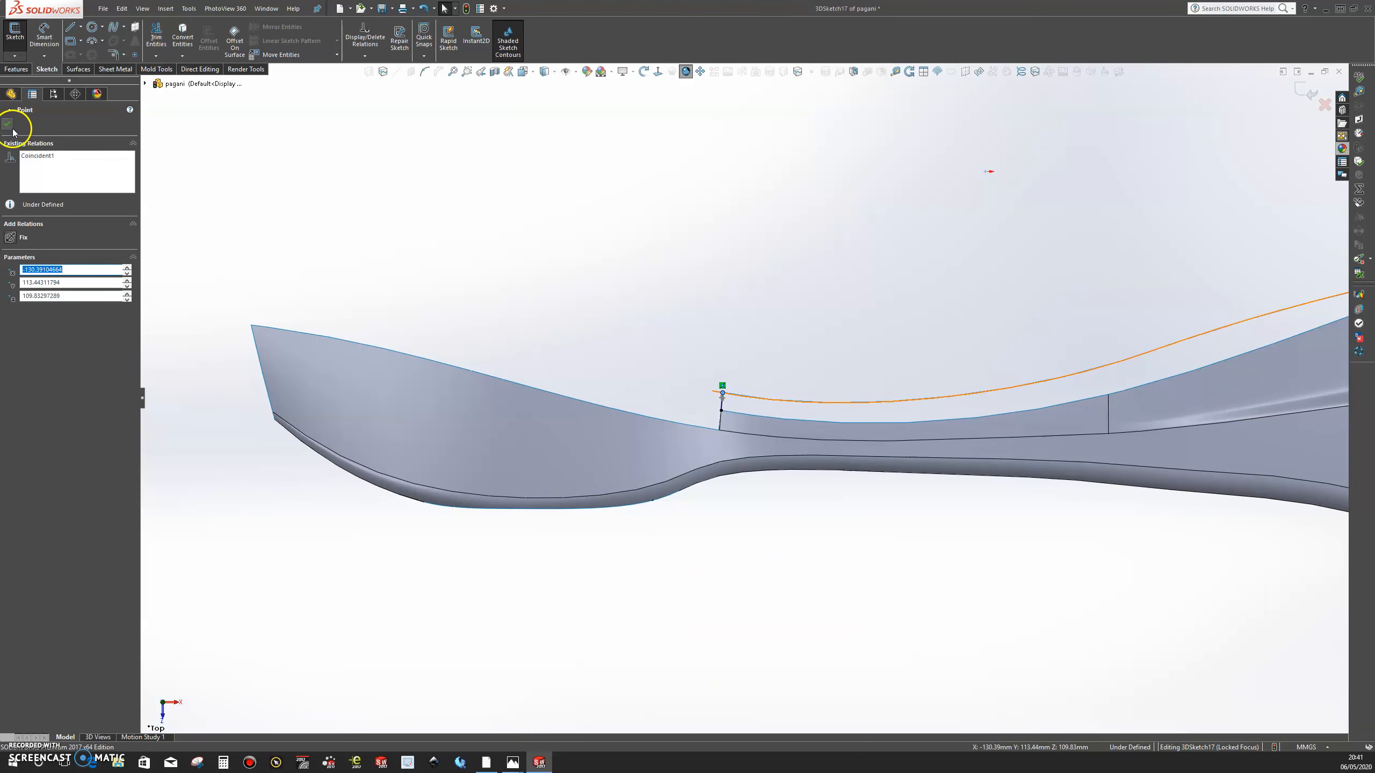
left_click(13, 129)
left_click(827, 551)
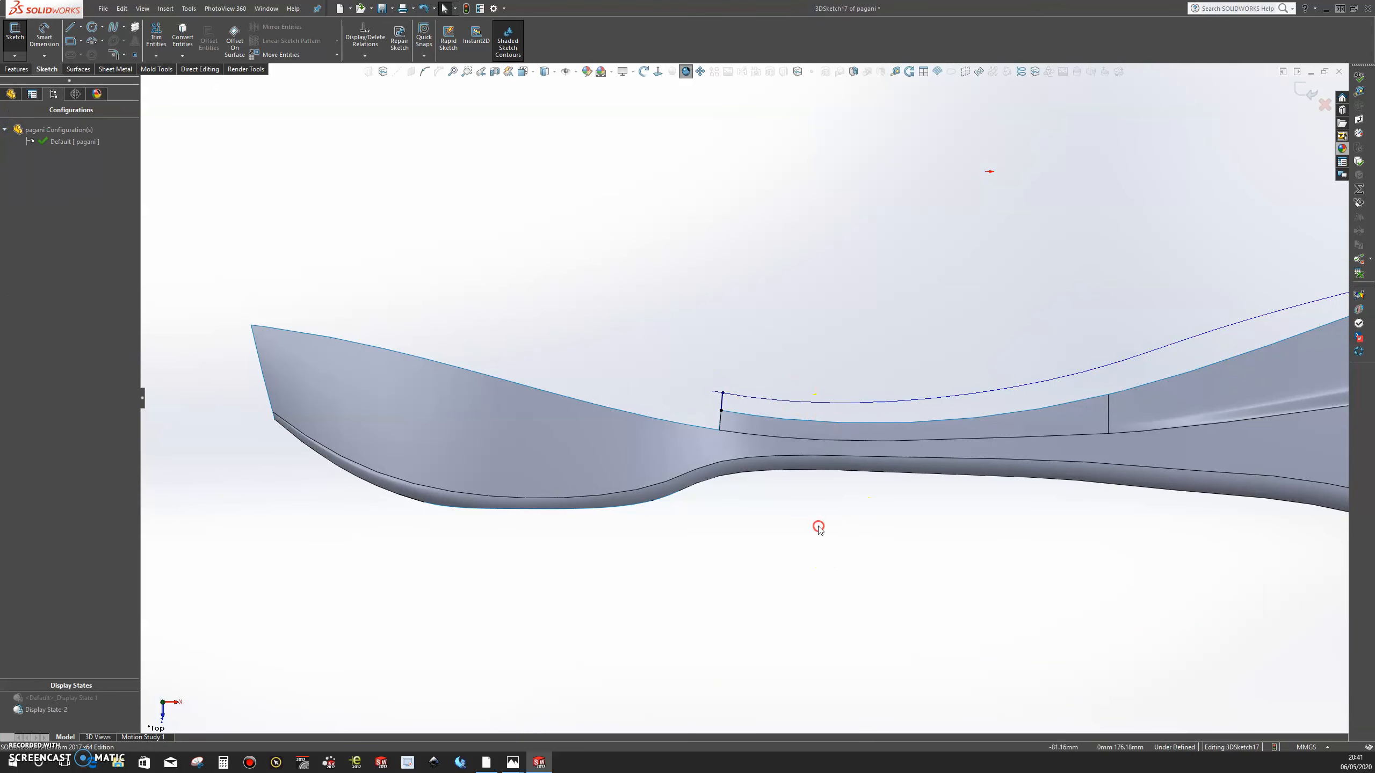
- Draw a second two-point spline between the projected curve and the fender's inner edge, behind the seam between the edge segments
scroll(818, 528, "up", 5)
middle_click_drag(844, 495, 1011, 341)
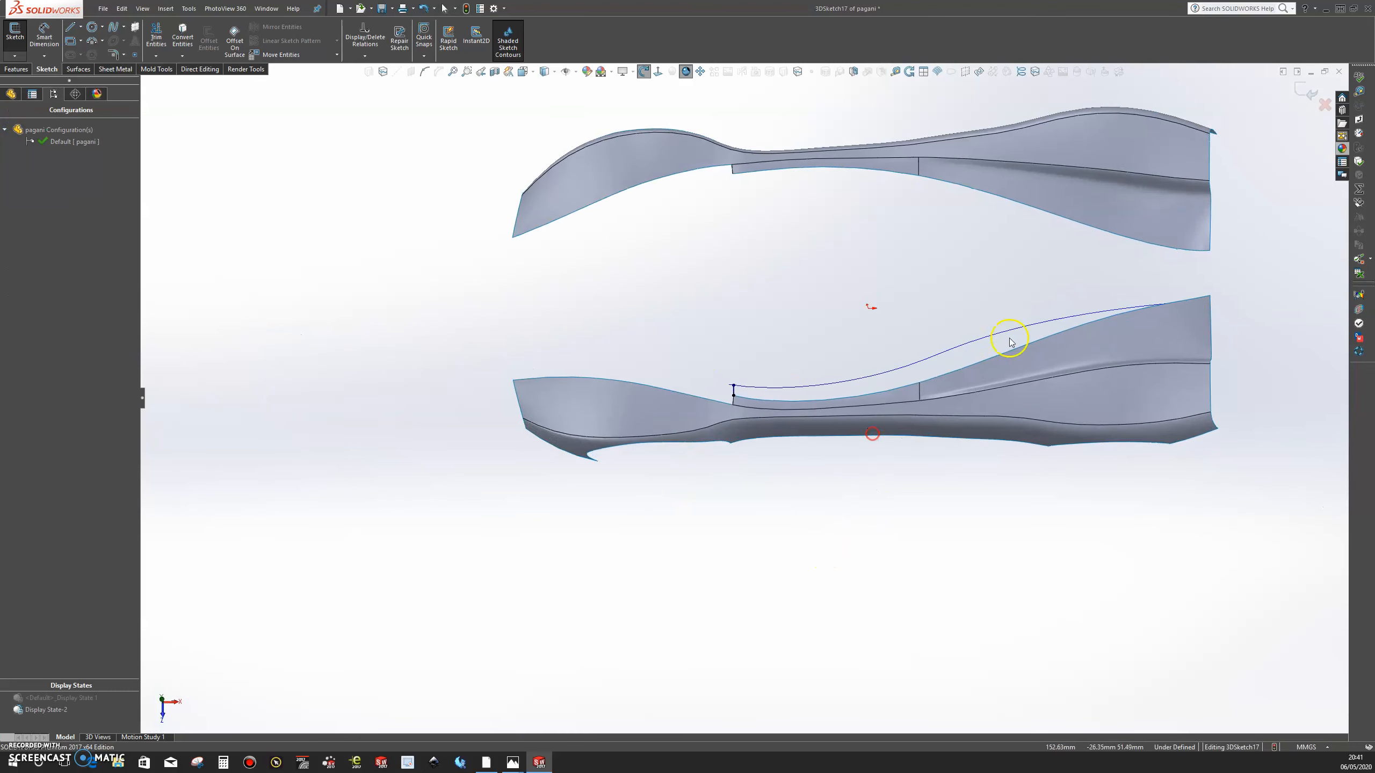
scroll(990, 352, "down", 5)
left_click(911, 388)
left_click(185, 41)
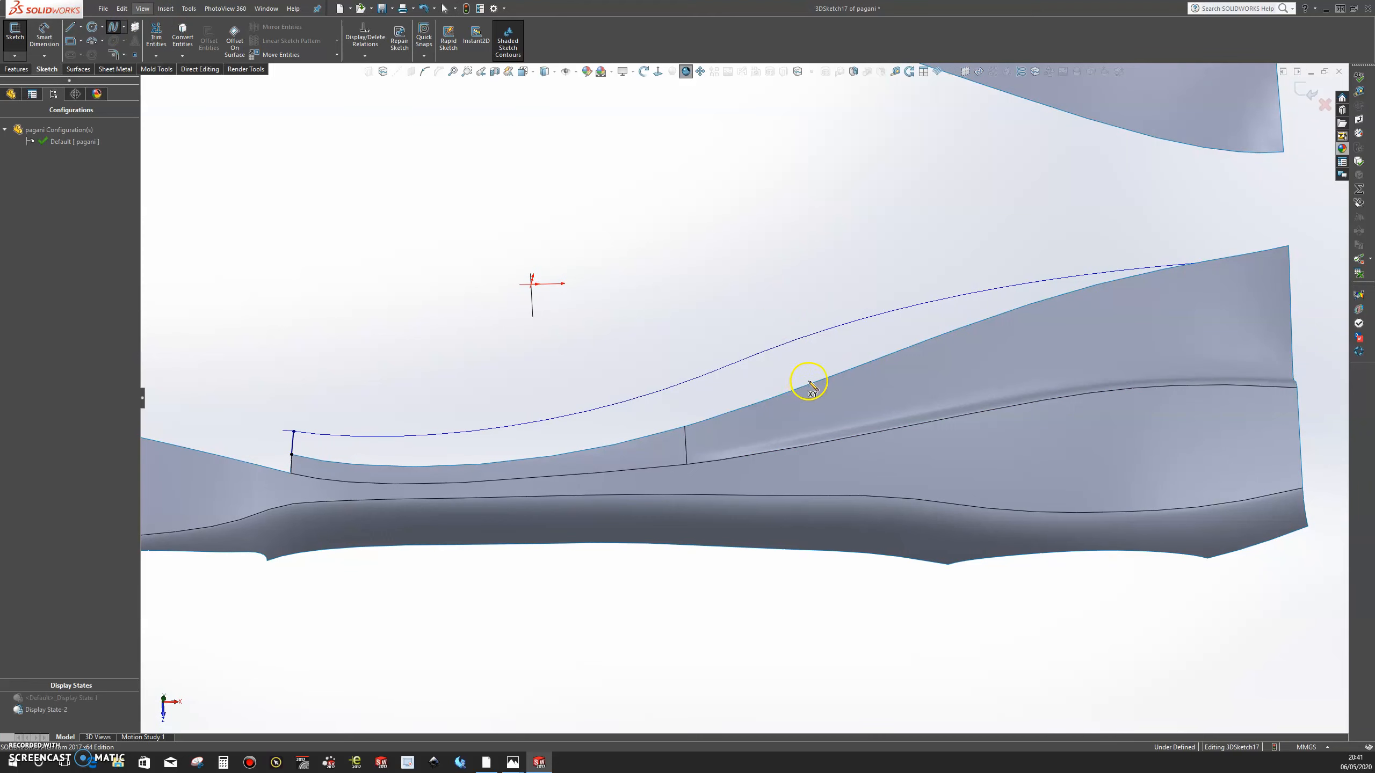
left_click(799, 345)
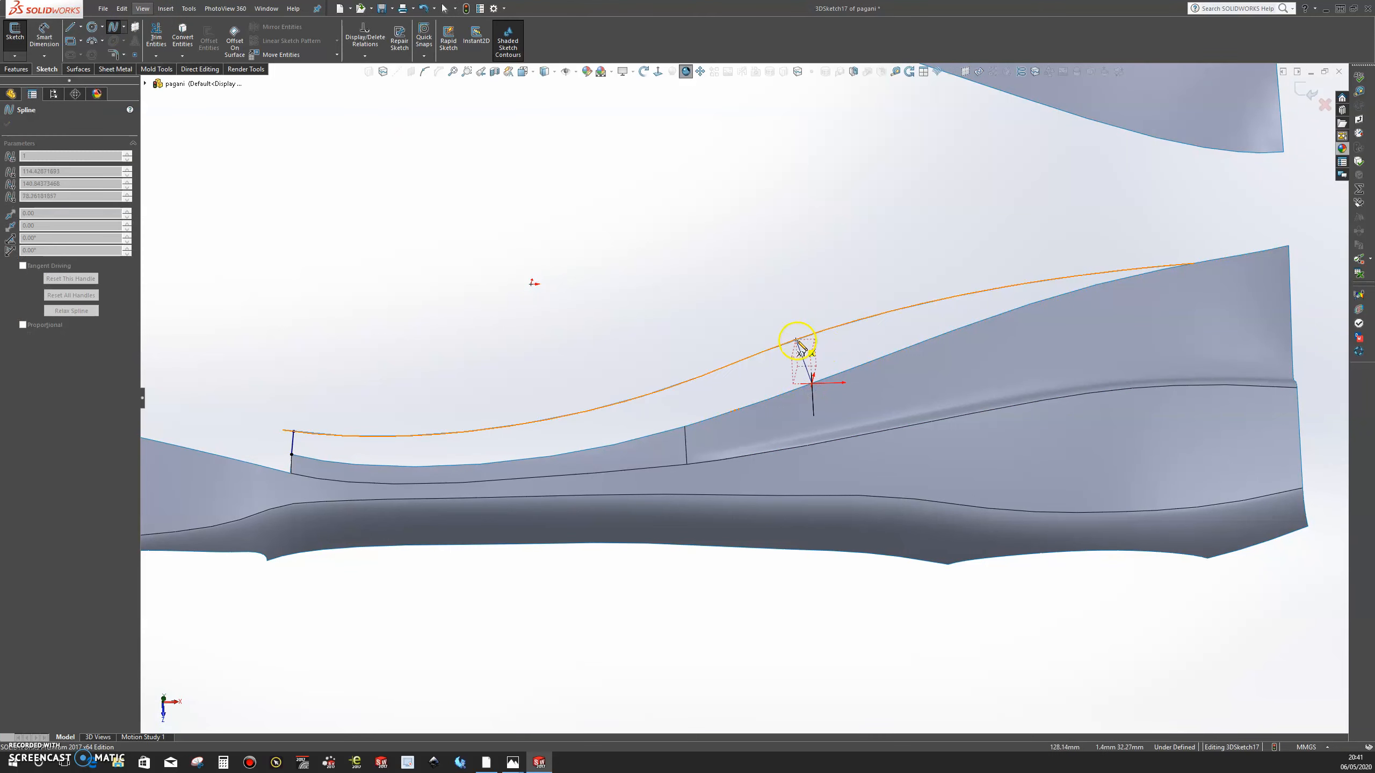
left_click(812, 383)
key("Escape")
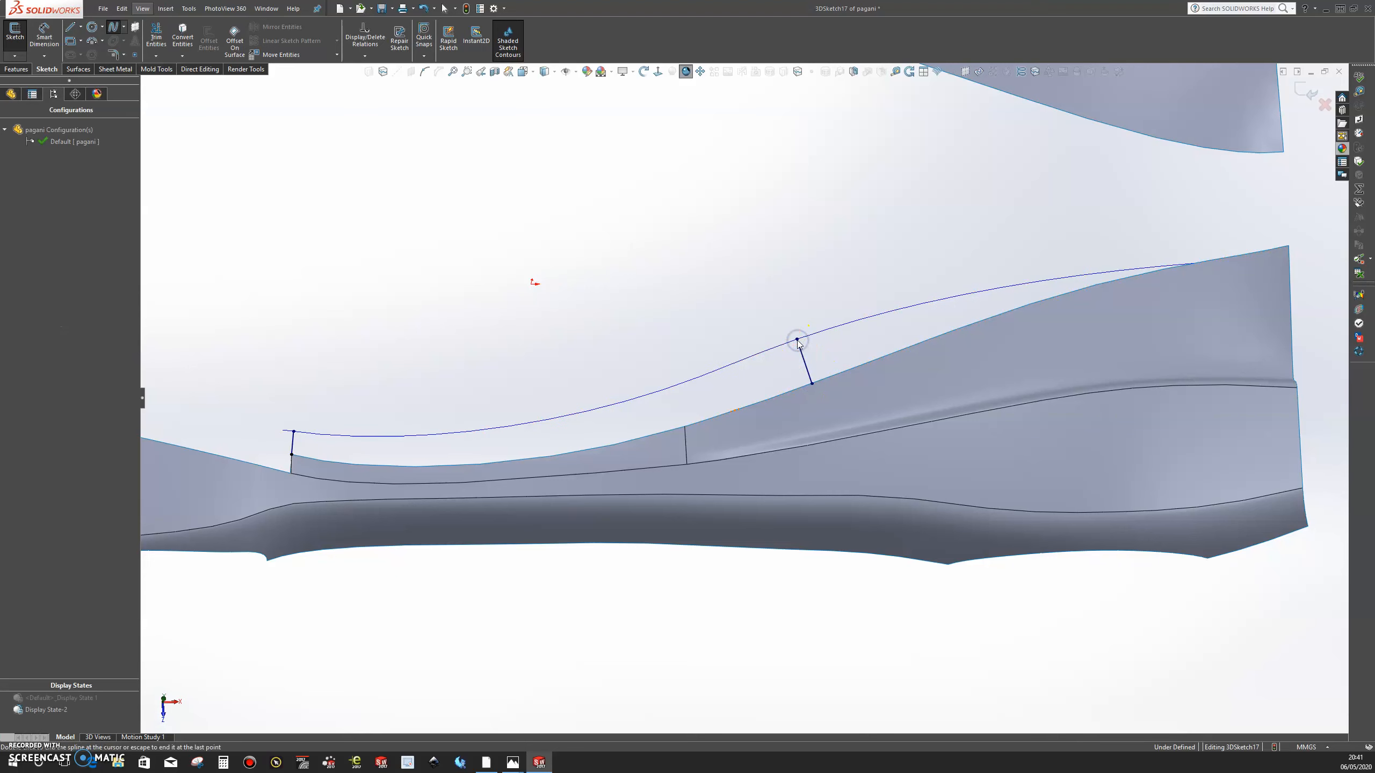
- In the Left view, bow the front connecting spline outward by moving its polygon control point to about Y 109.55, Z 114.93 mm
middle_click_drag(794, 398, 917, 263)
scroll(898, 295, "up", 4)
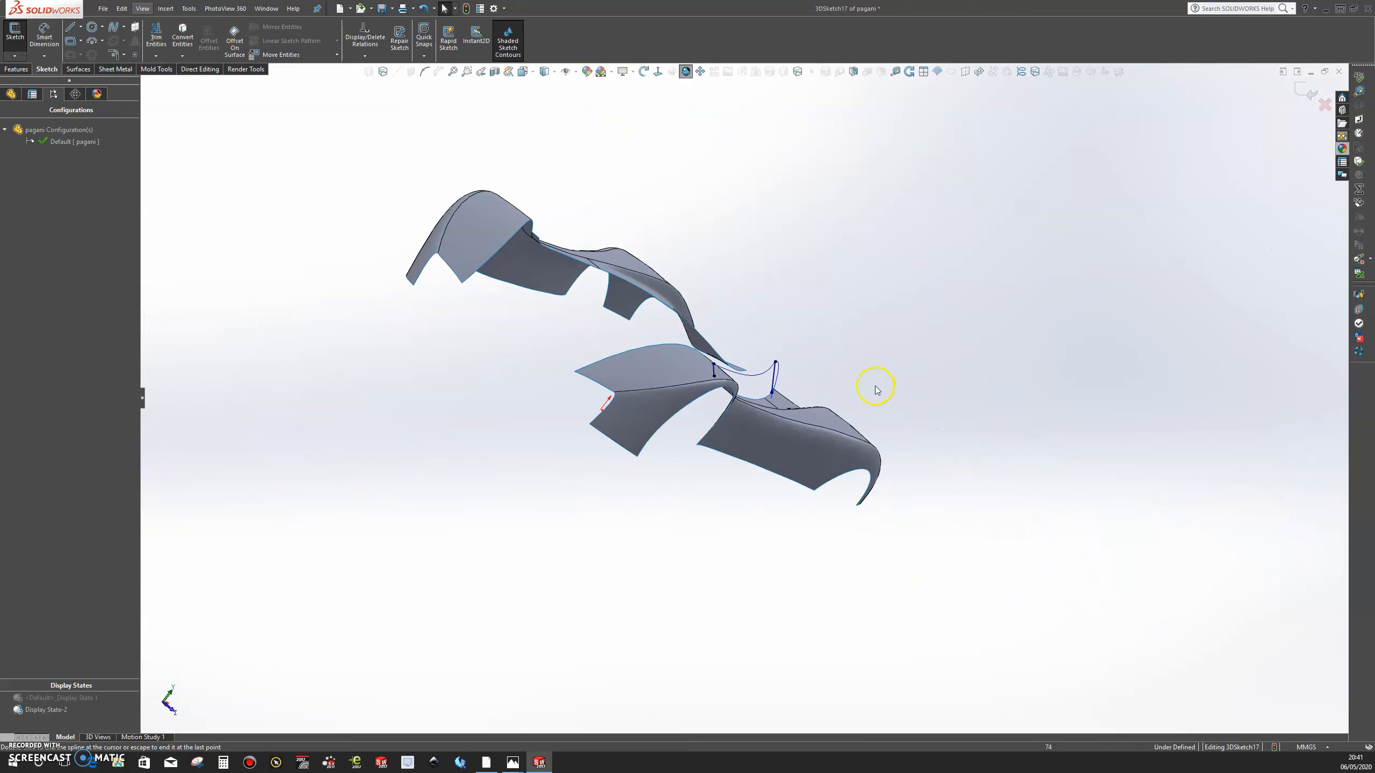
key("space")
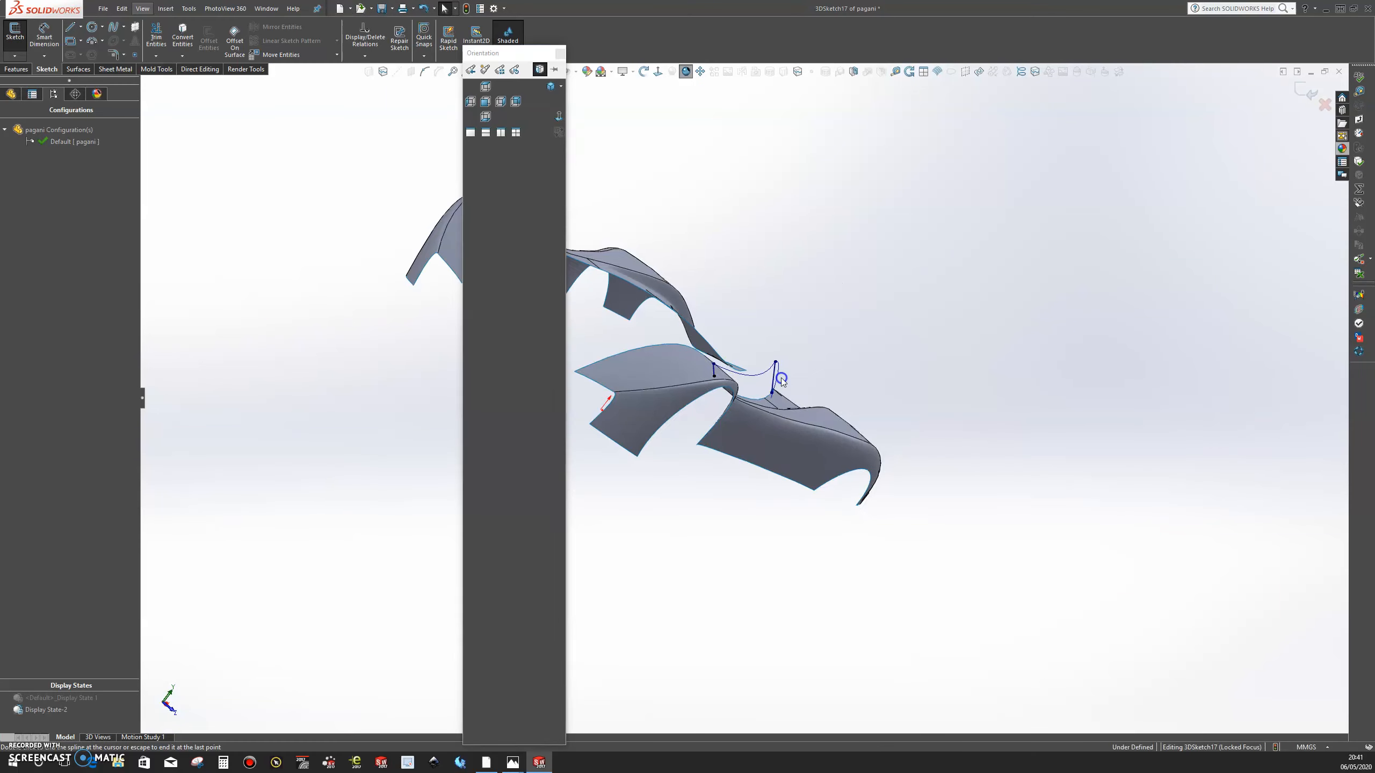
left_click(781, 378)
scroll(972, 315, "down", 4)
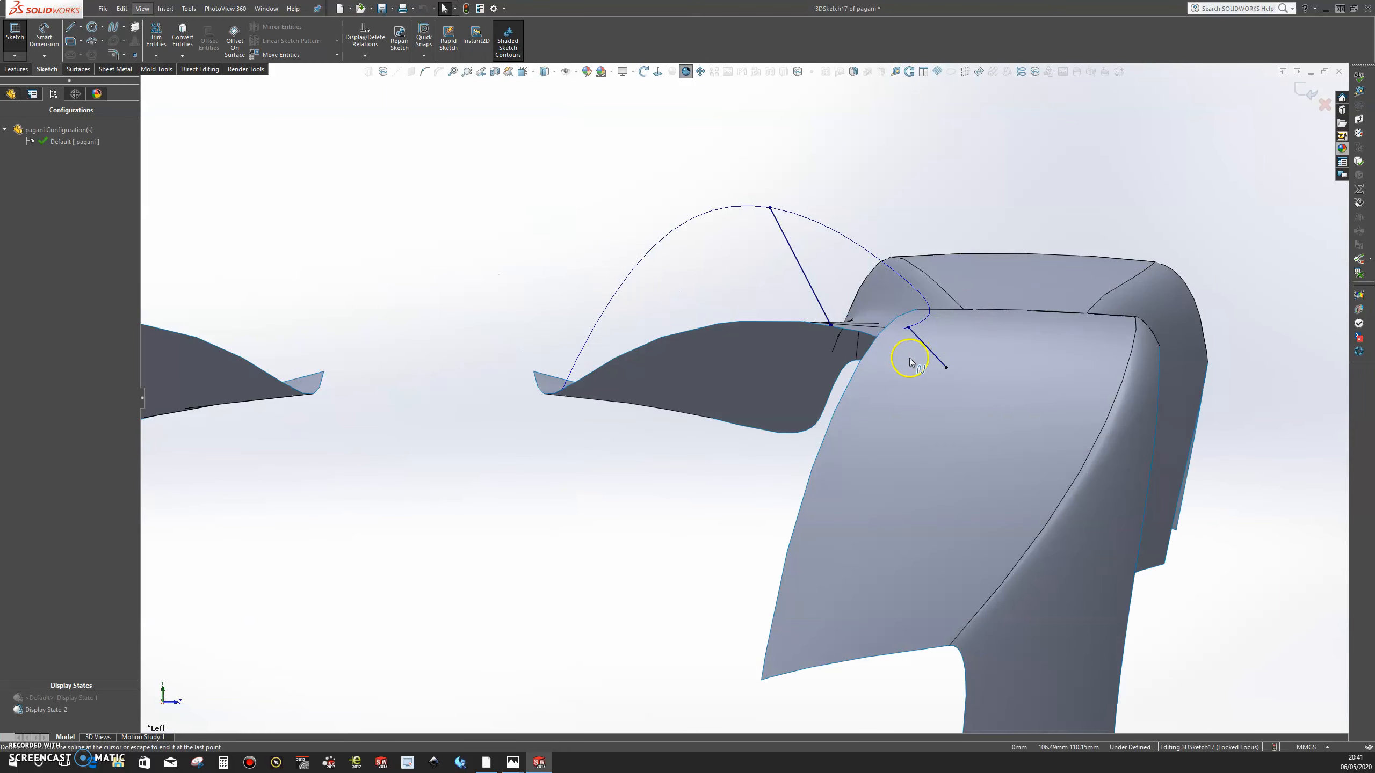
scroll(911, 362, "down", 2)
left_click(911, 341)
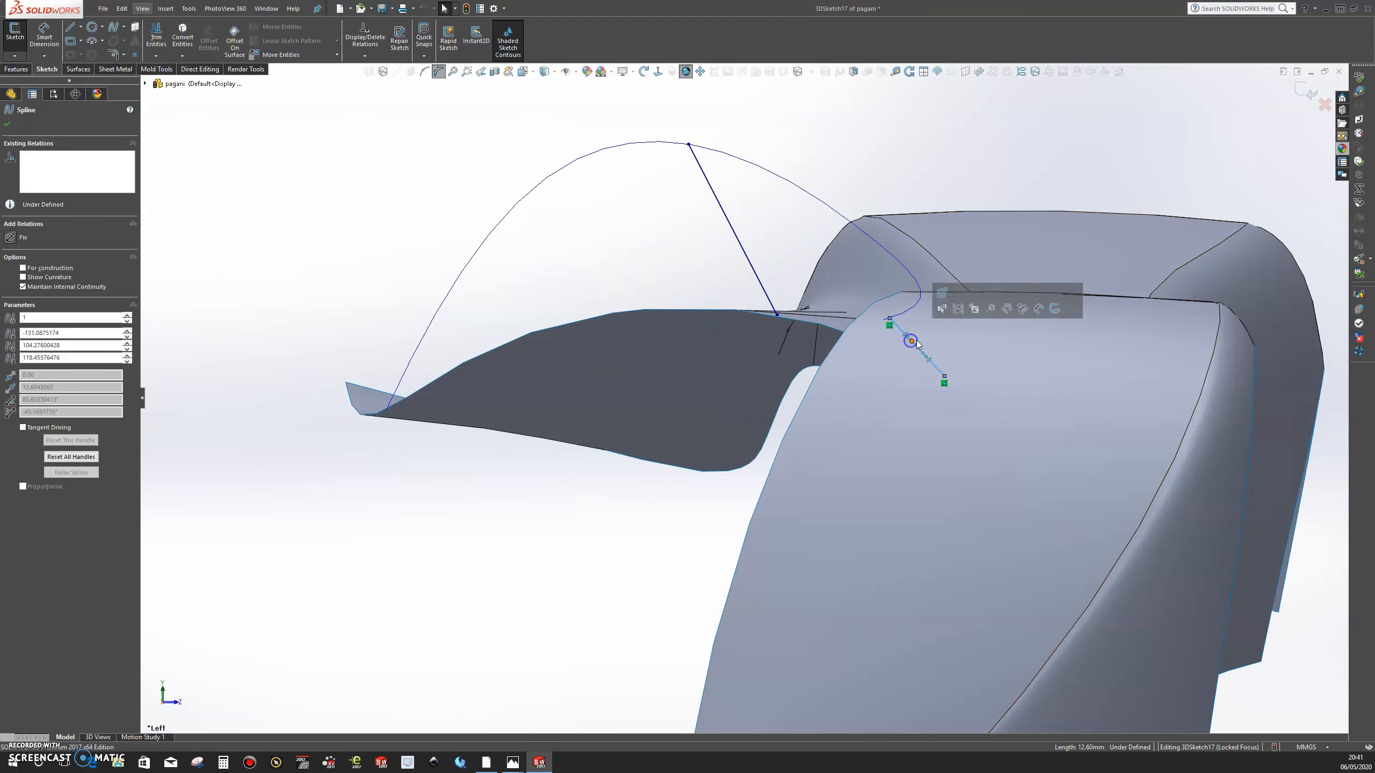
left_click_drag(924, 355, 926, 351)
left_click(920, 344)
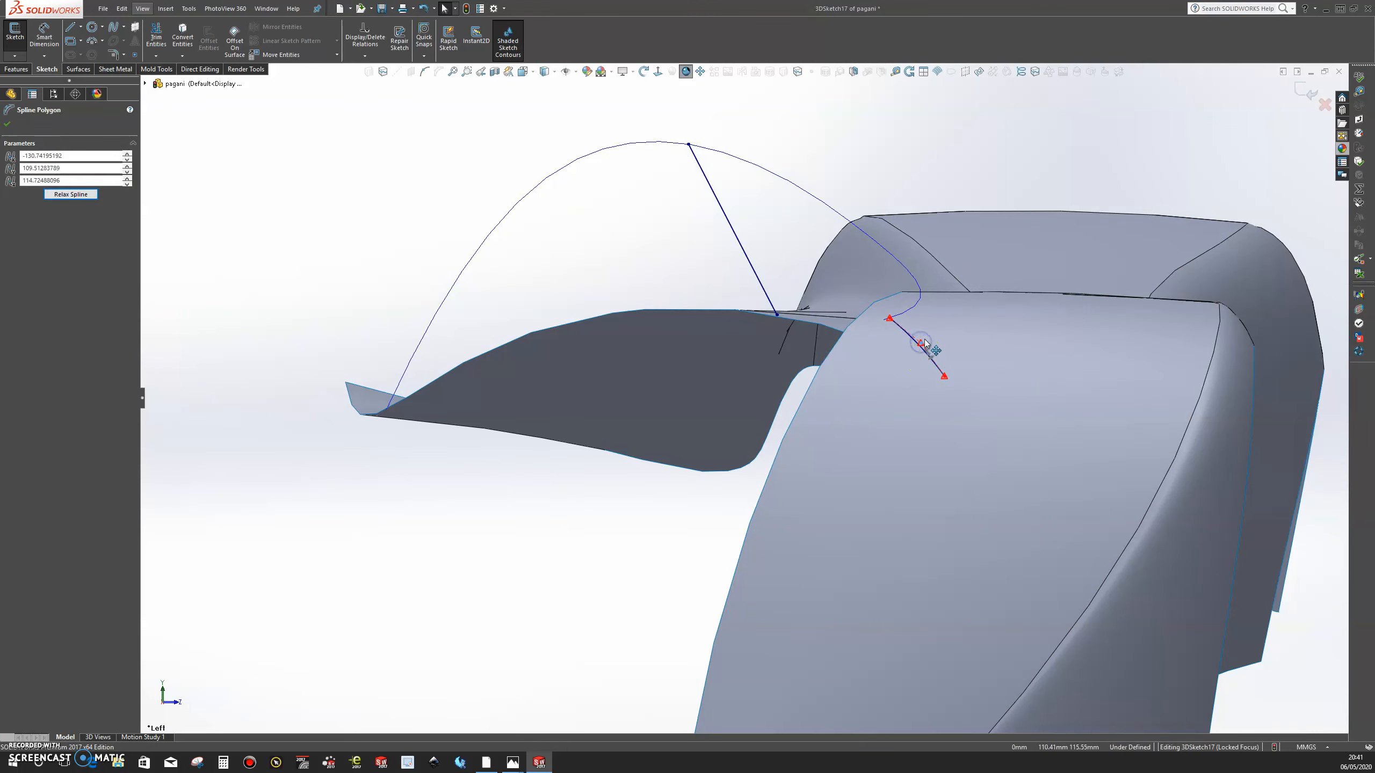
scroll(923, 344, "down", 5)
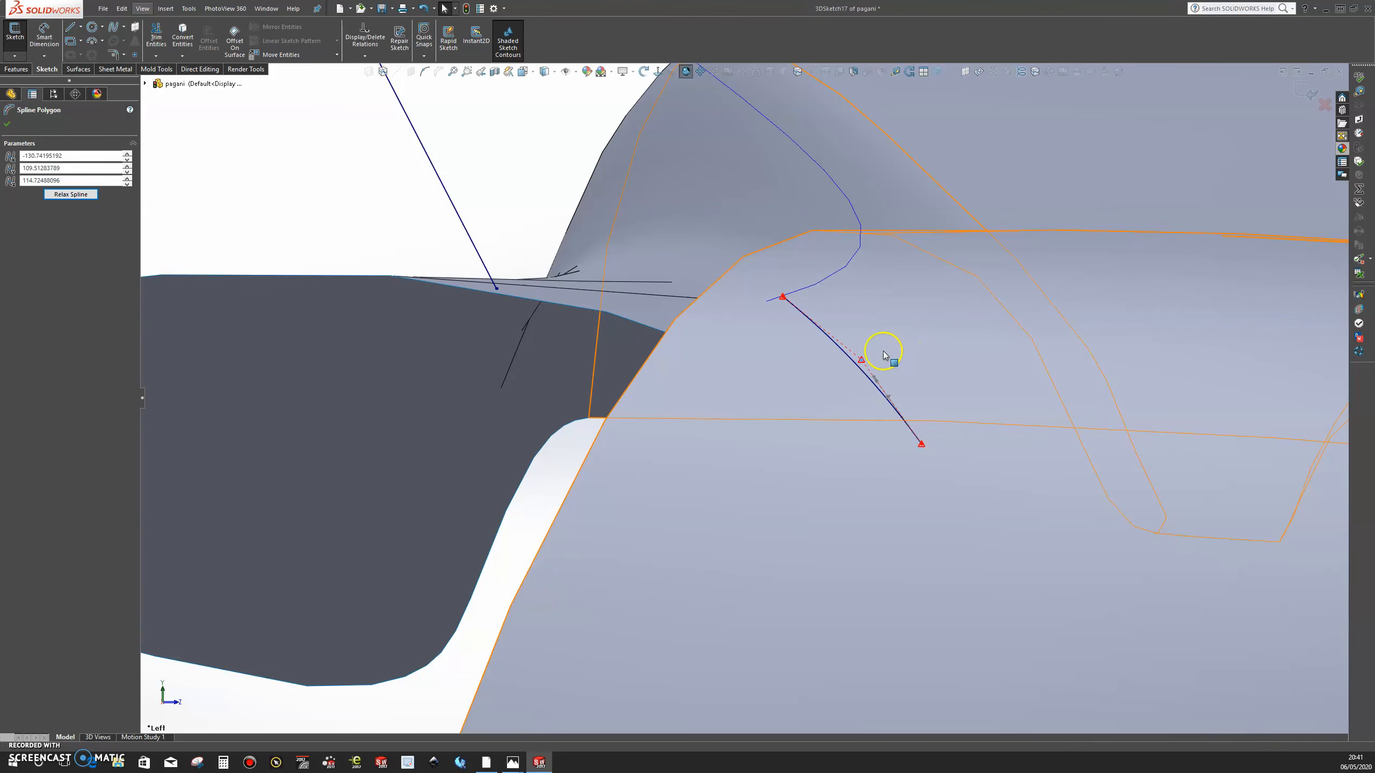
left_click_drag(865, 362, 866, 362)
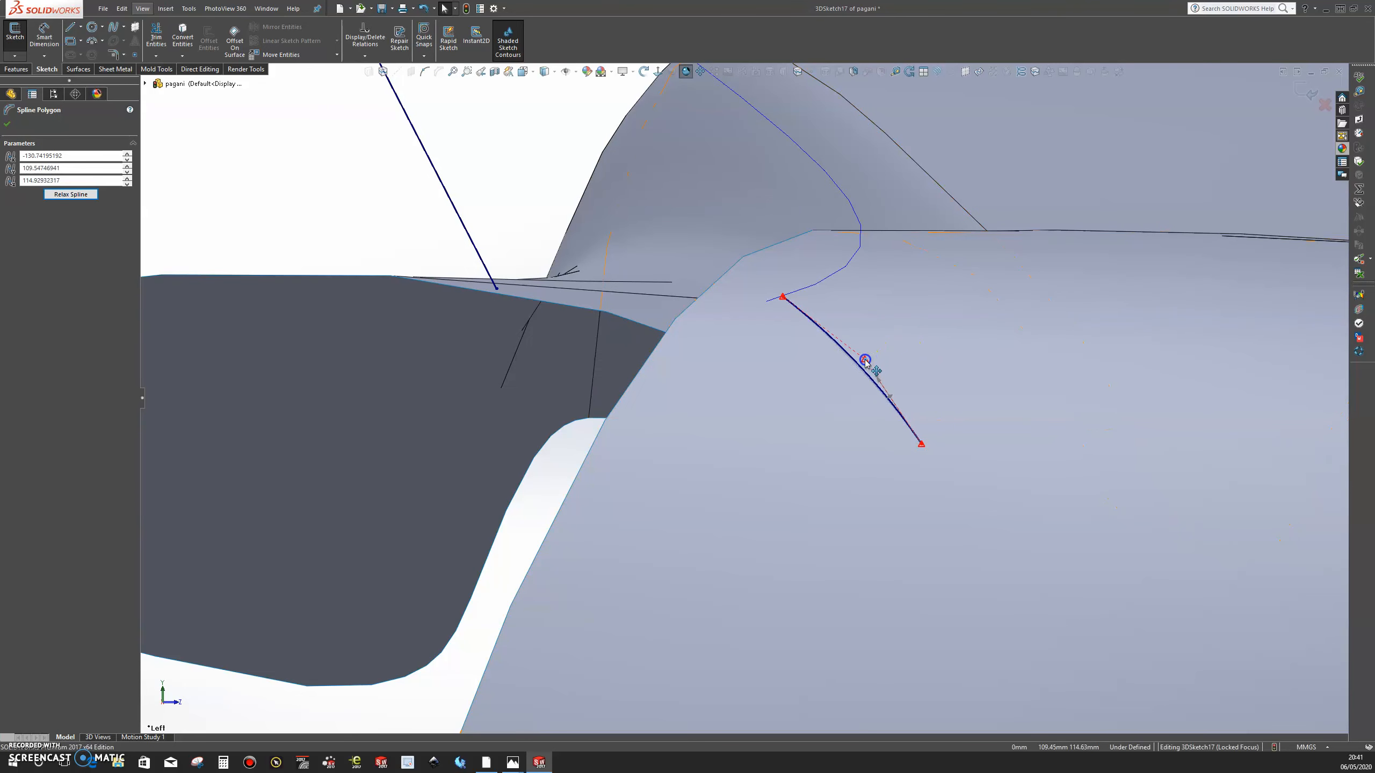
- Bow the rear connecting spline outward by moving its control point to about Y 128.11, Z 87.21 mm, and exit the 3D sketch
scroll(865, 362, "up", 3)
scroll(785, 352, "up", 4)
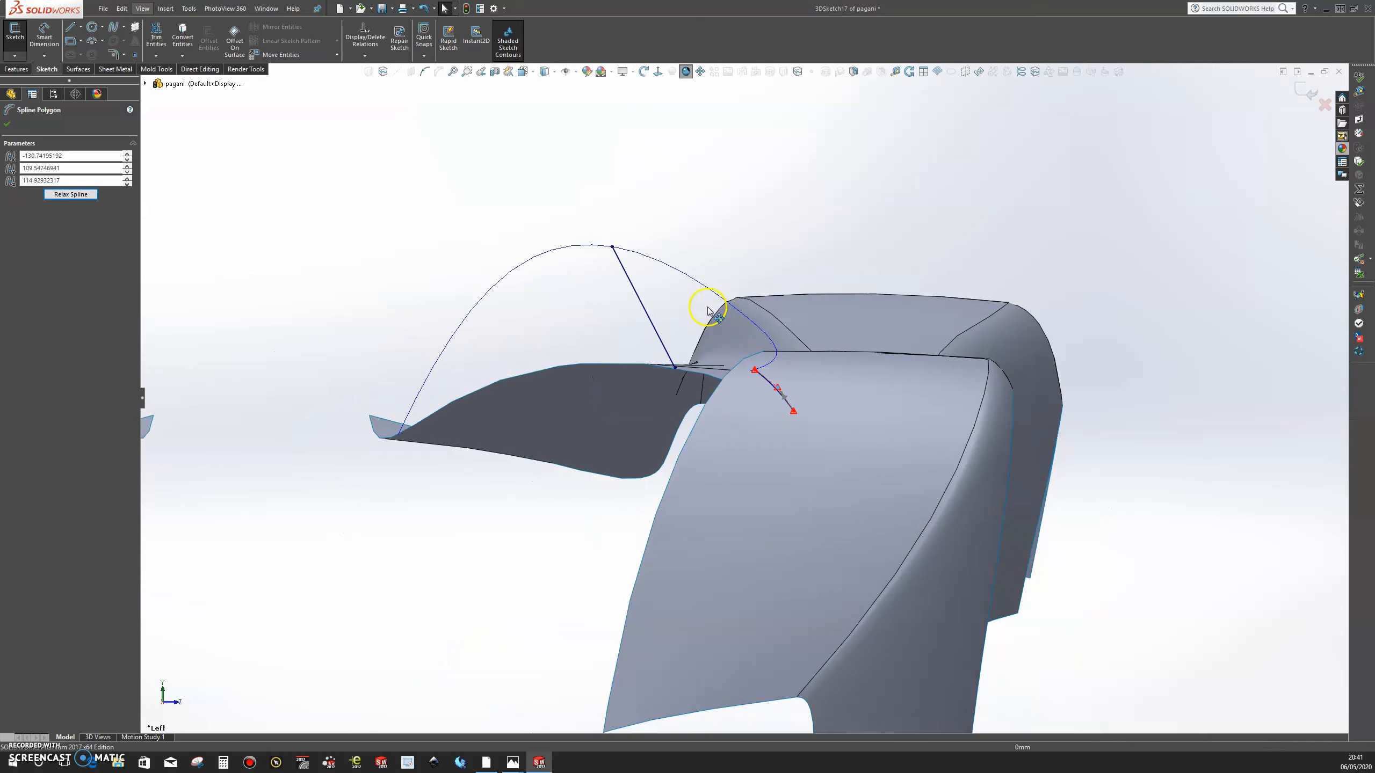
left_click(646, 311)
left_click_drag(649, 317, 656, 306)
left_click(651, 304)
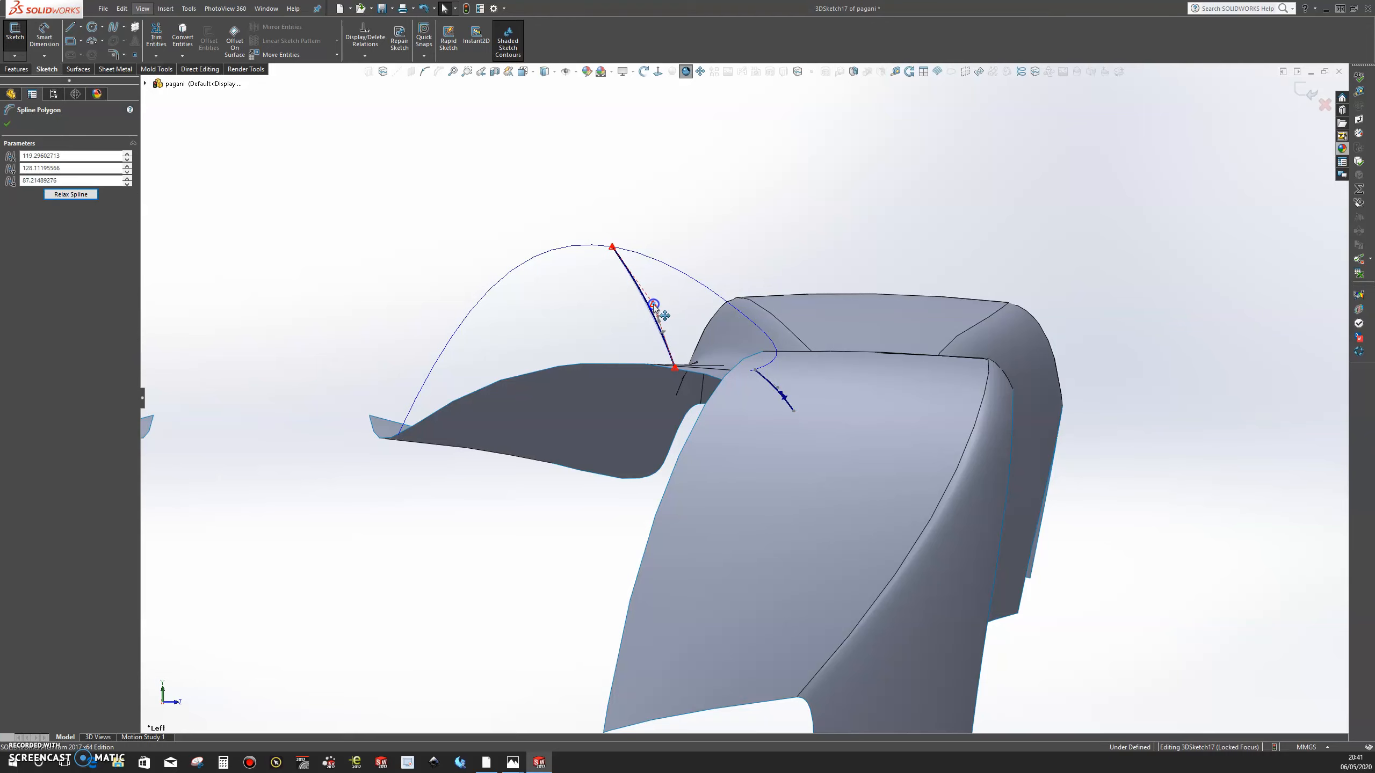
left_click(860, 187)
middle_click_drag(860, 187, 902, 267)
left_click(1298, 88)
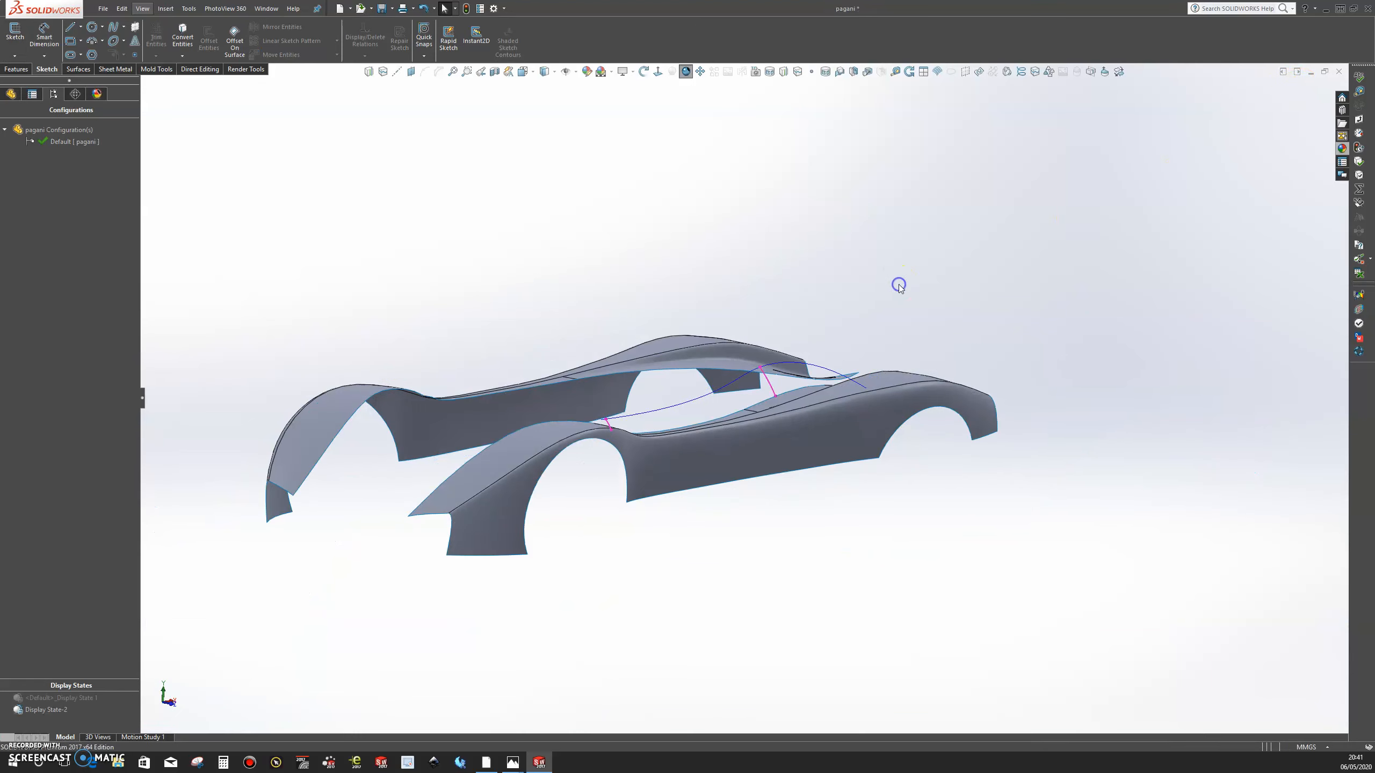
- Start a Boundary Surface and group the fender's two inner edge segments as the first Direction 1 profile using the SelectionManager
scroll(712, 425, "down", 3)
middle_click_drag(894, 319, 905, 367)
scroll(904, 367, "up", 4)
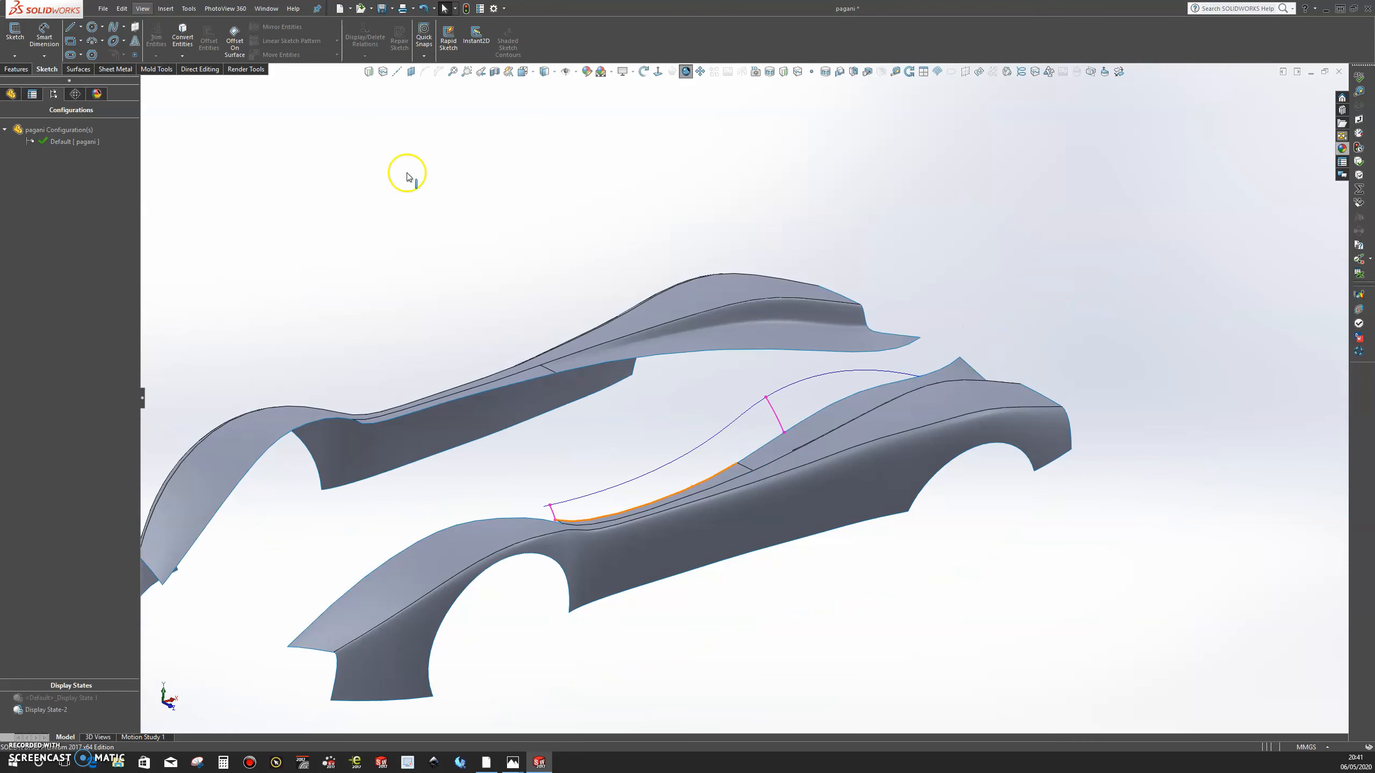
left_click(79, 69)
left_click(141, 34)
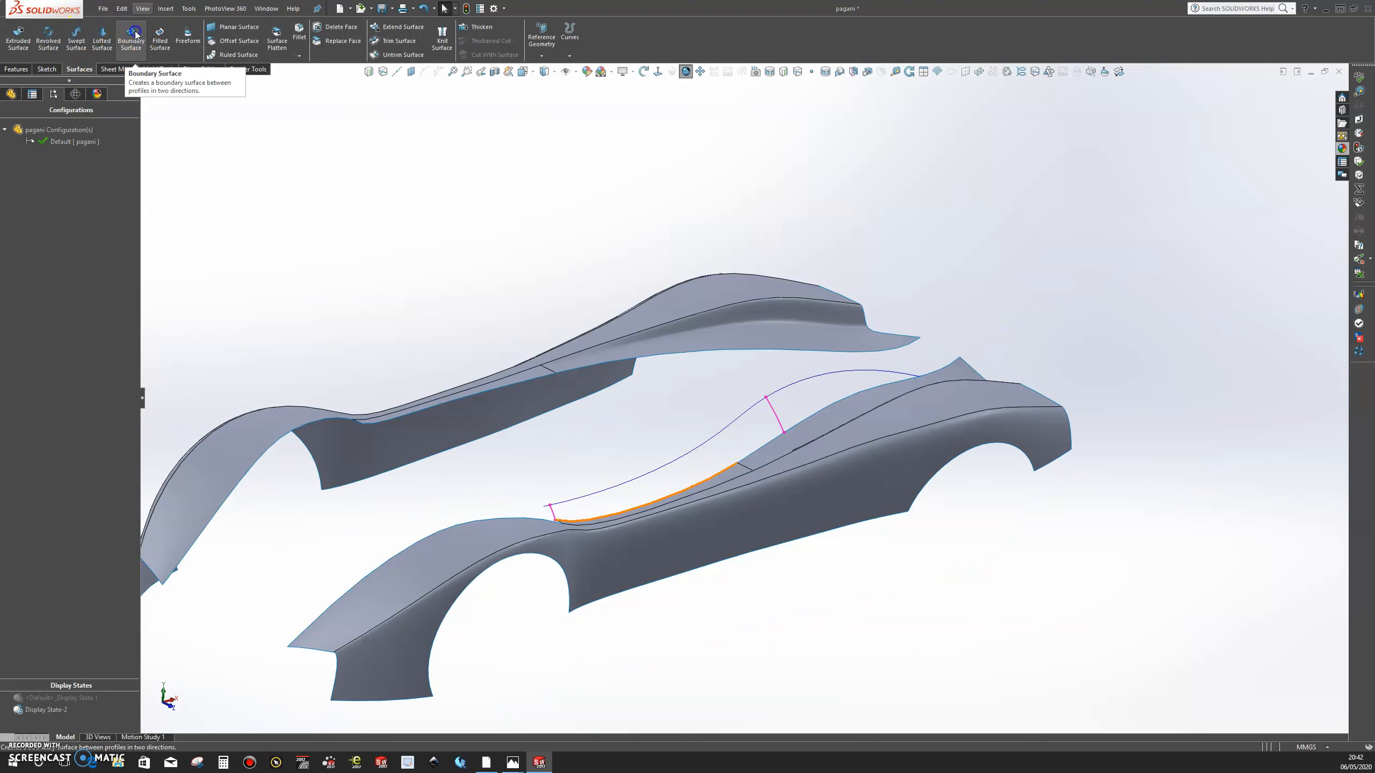
right_click(928, 222)
left_click(964, 255)
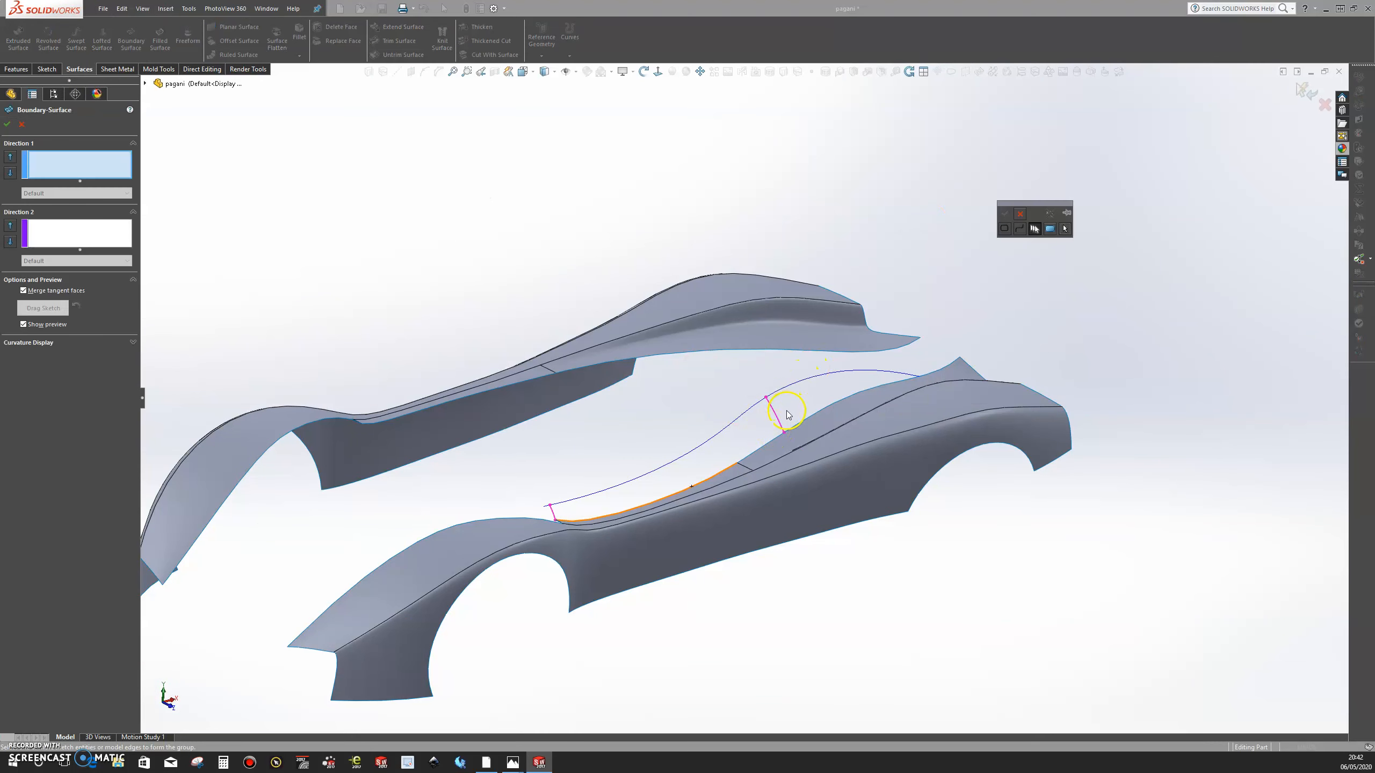
left_click(807, 423)
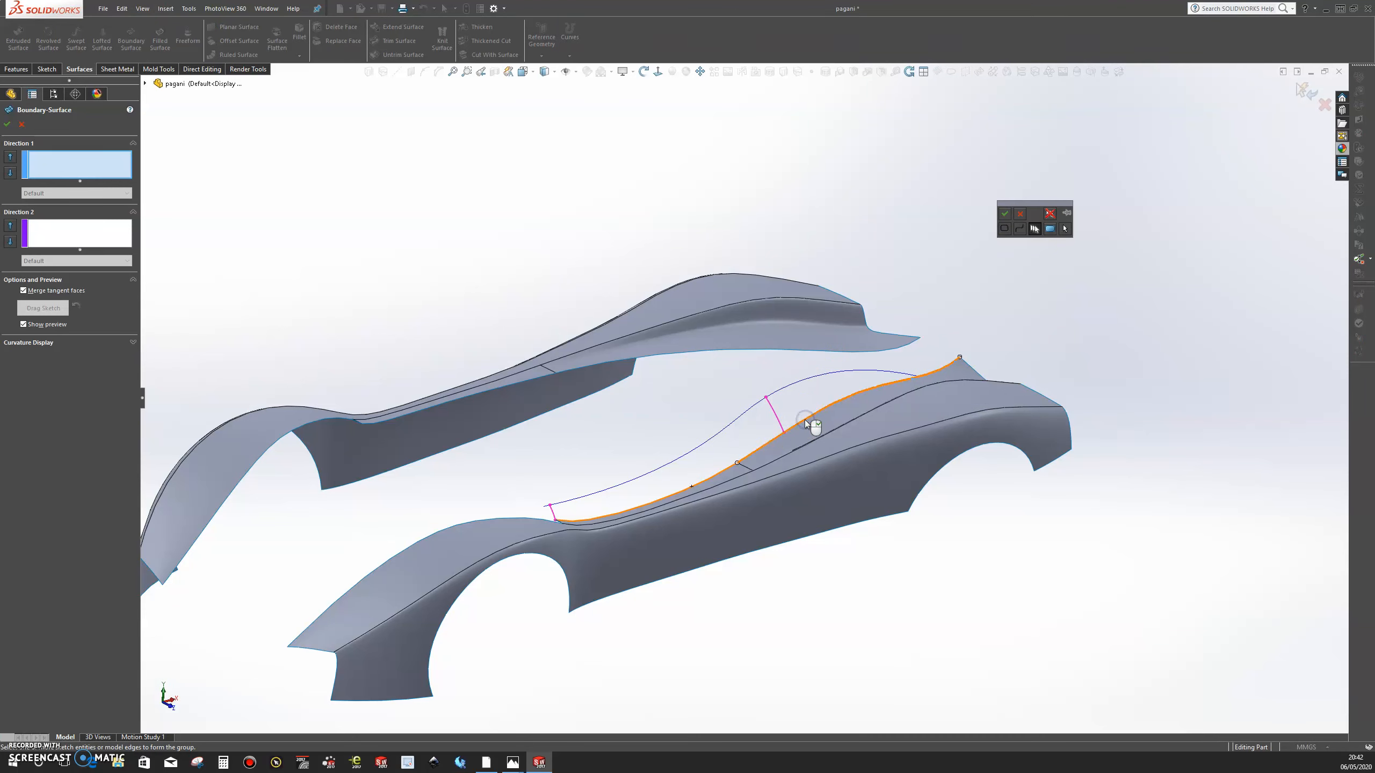
left_click(727, 472)
left_click(1005, 213)
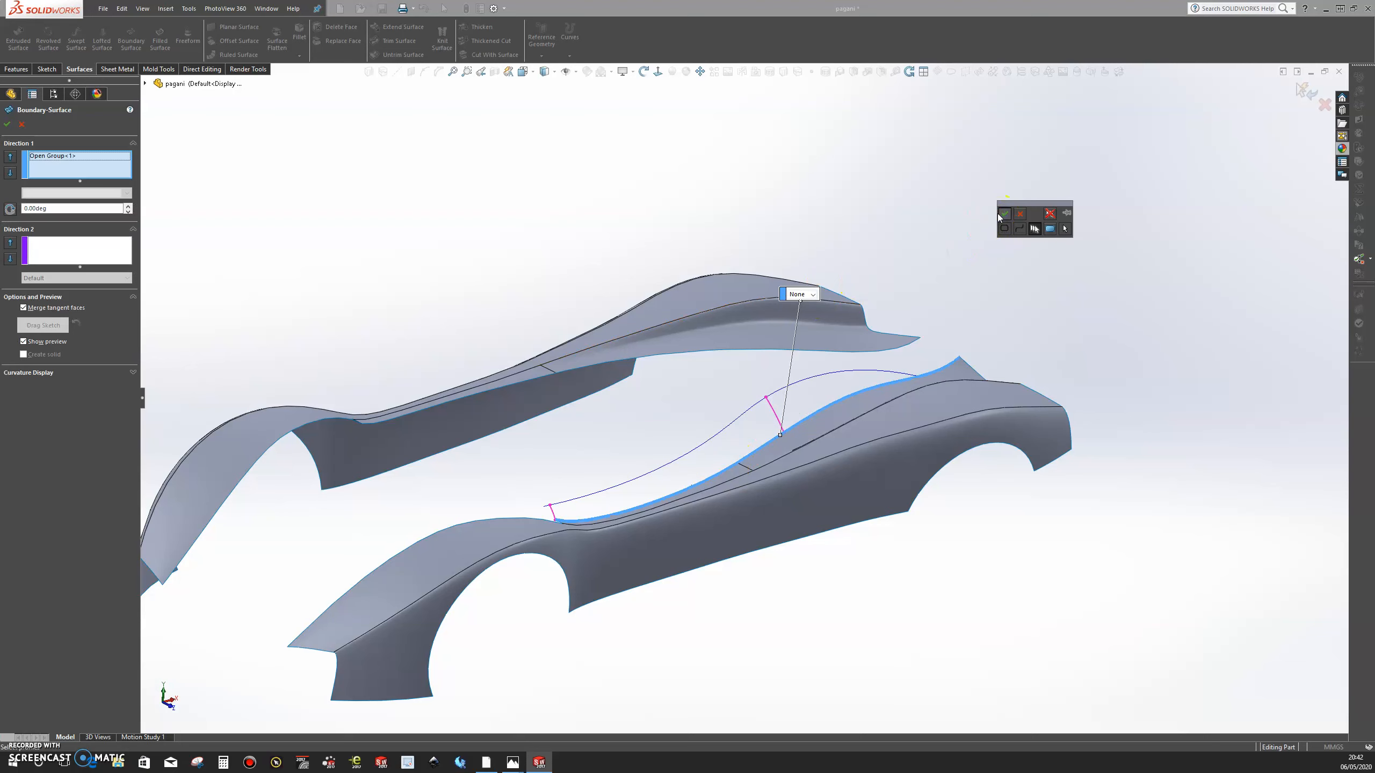
- Add the projected curve as the second Direction 1 profile and flip the surface's connectors
left_click(745, 415)
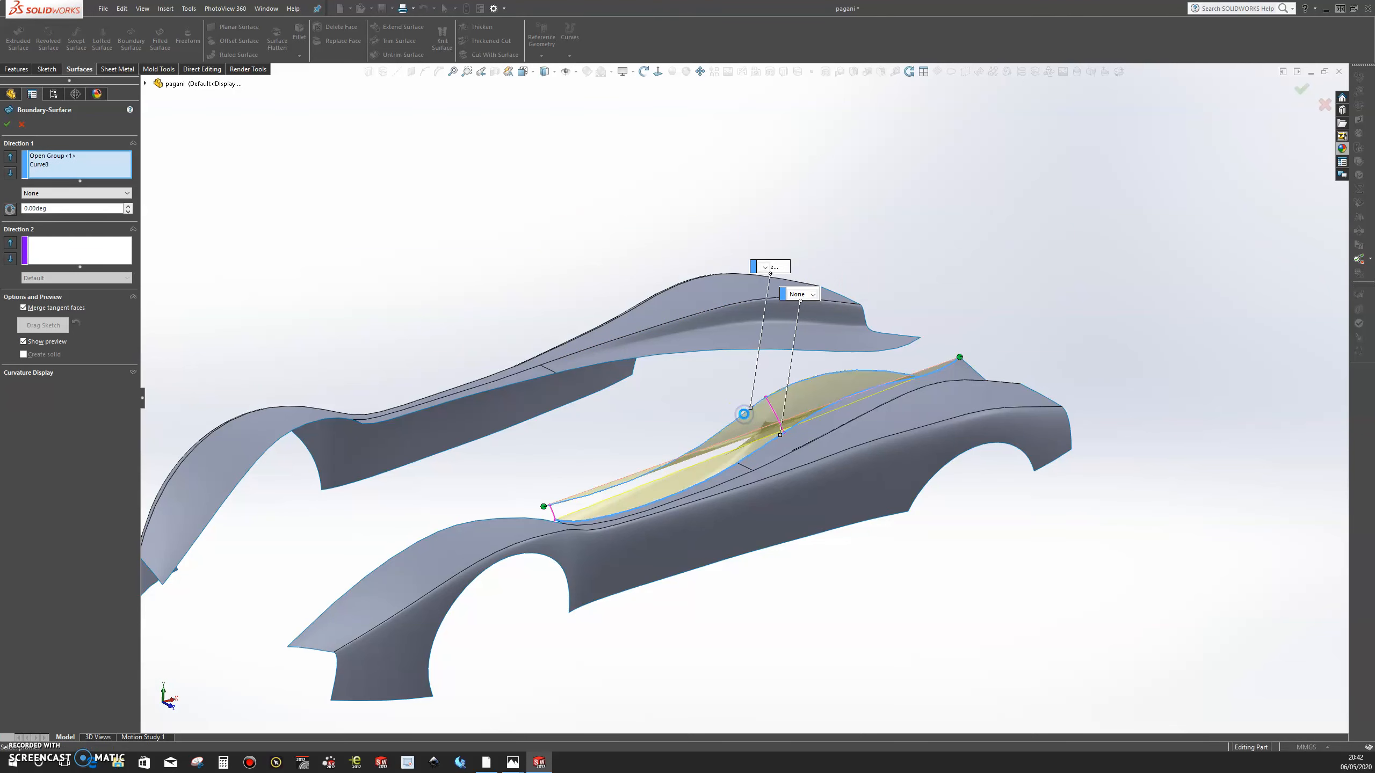
left_click(954, 360)
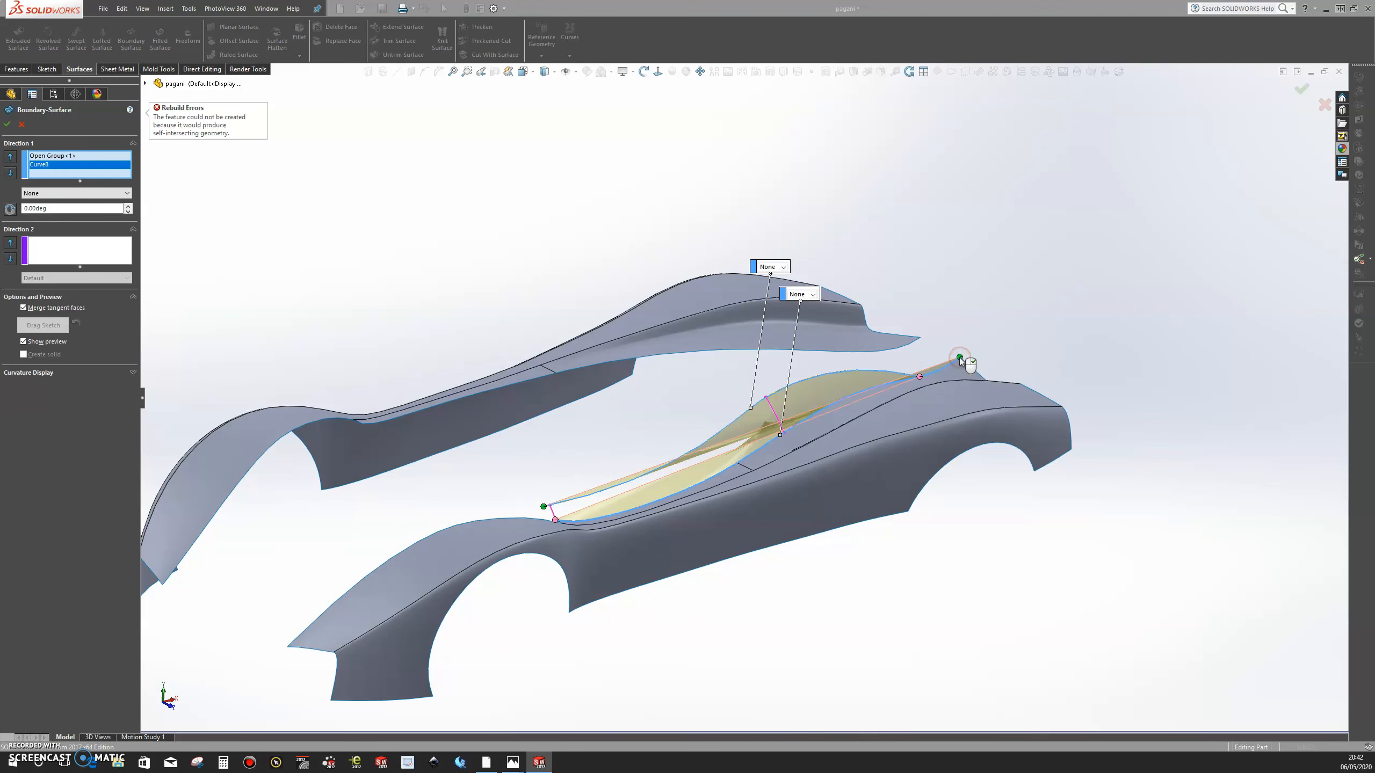
right_click(921, 377)
left_click(961, 519)
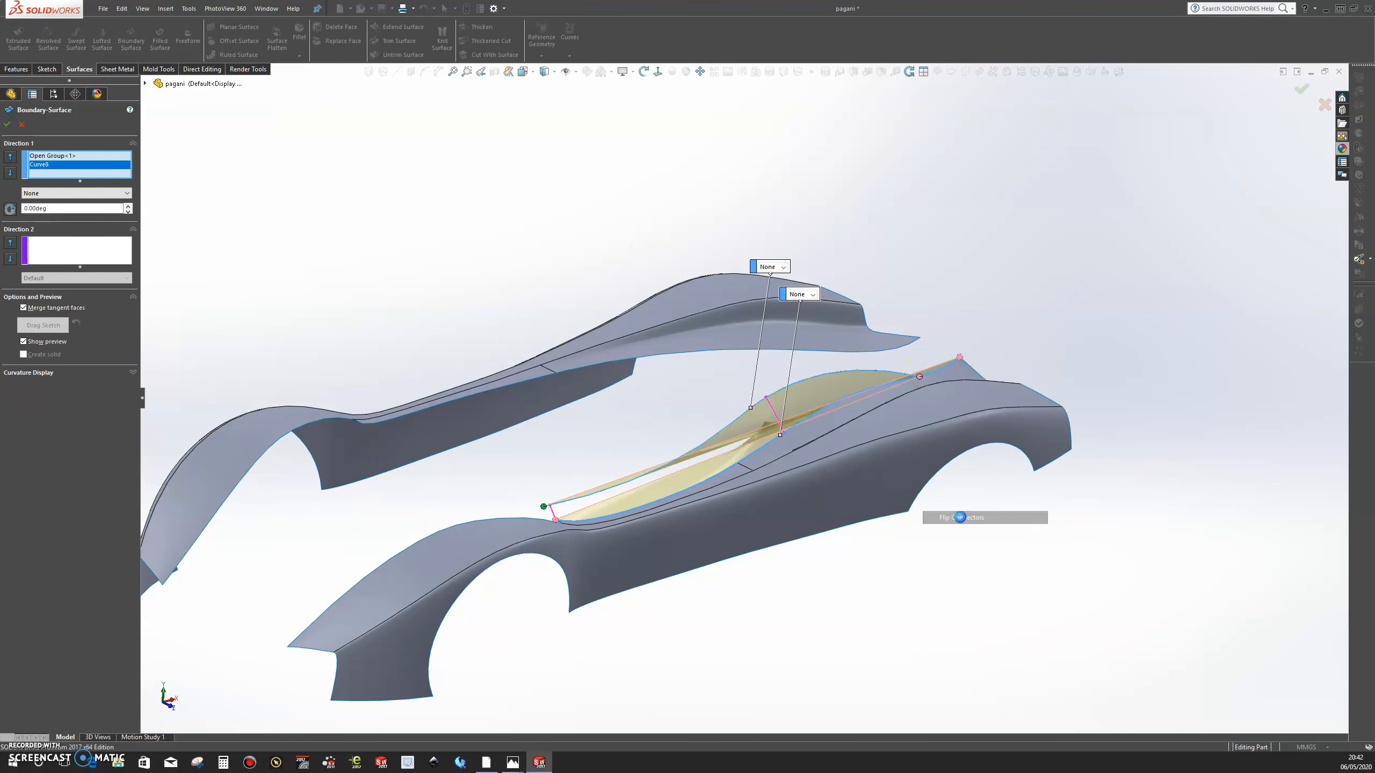
- Try the front connecting spline as a Direction 2 profile, and cancel the boundary surface
left_click(72, 247)
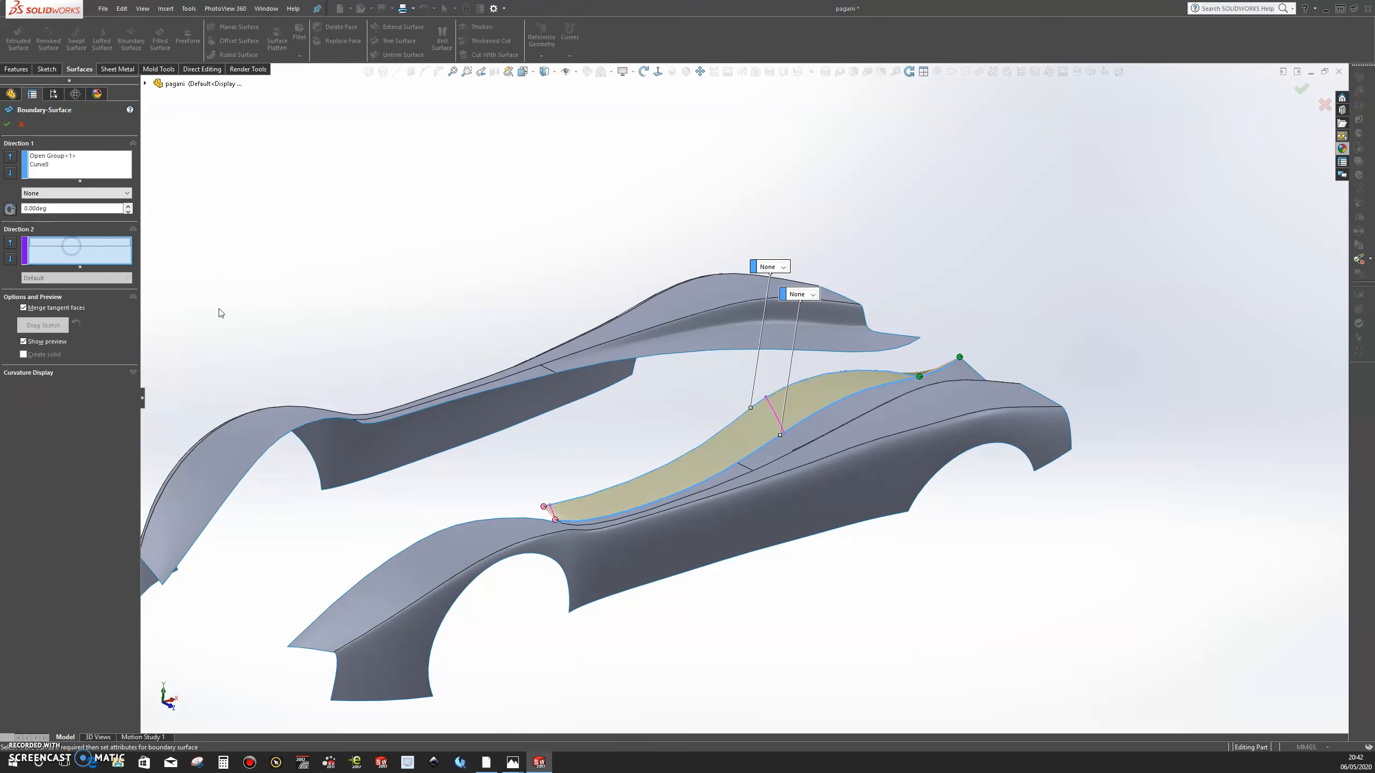
scroll(607, 480, "down", 5)
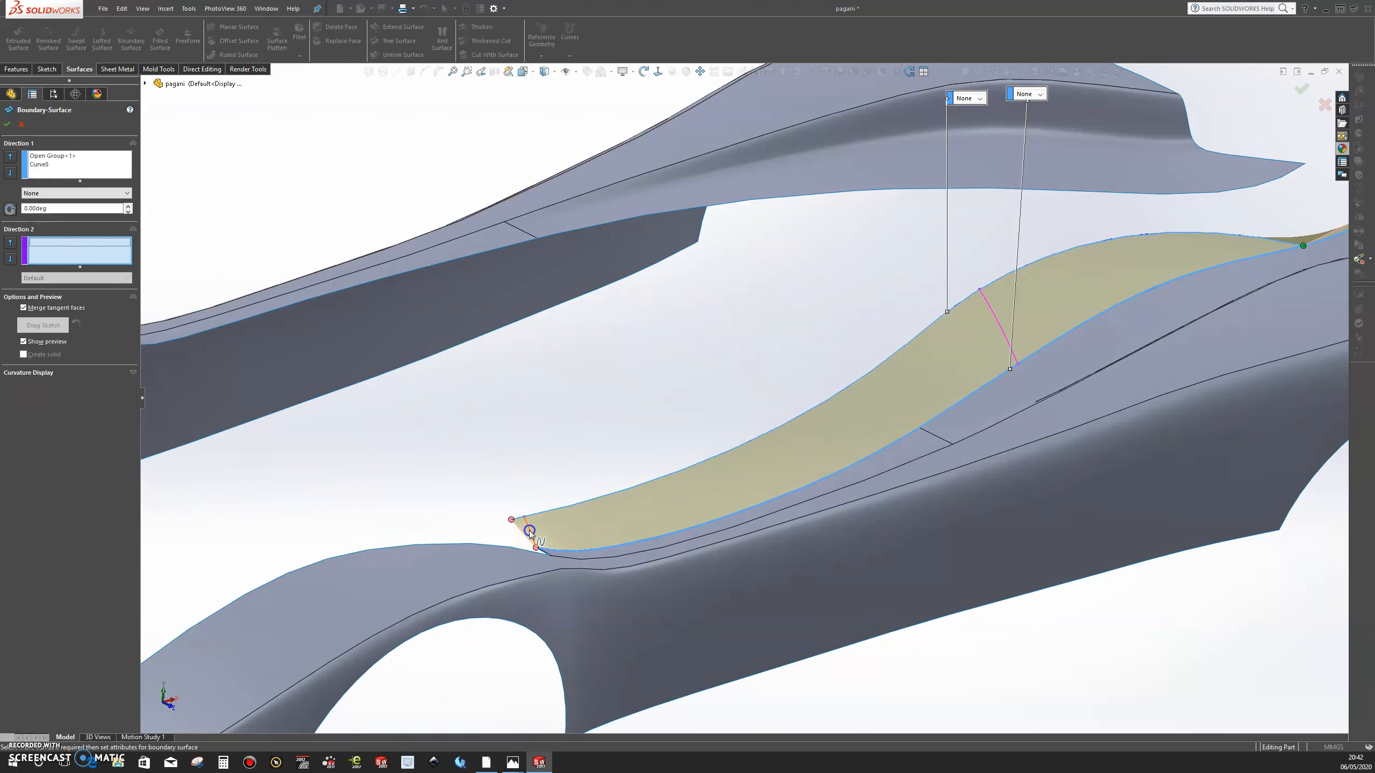
left_click(529, 533)
left_click(440, 565)
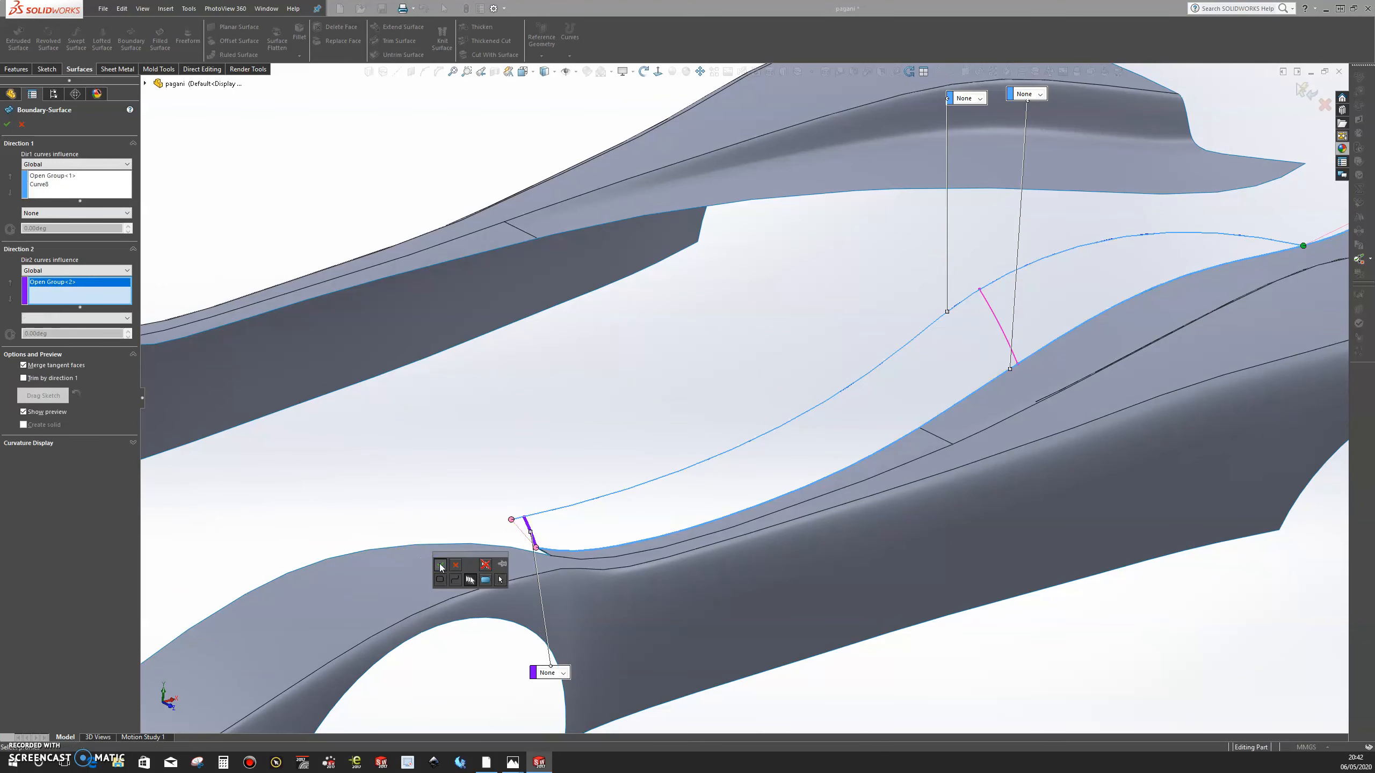
left_click(20, 126)
- Restart the Boundary Surface with the fender's inner edge segments grouped as the first Direction 1 profile using the SelectionManager
scroll(551, 536, "down", 3)
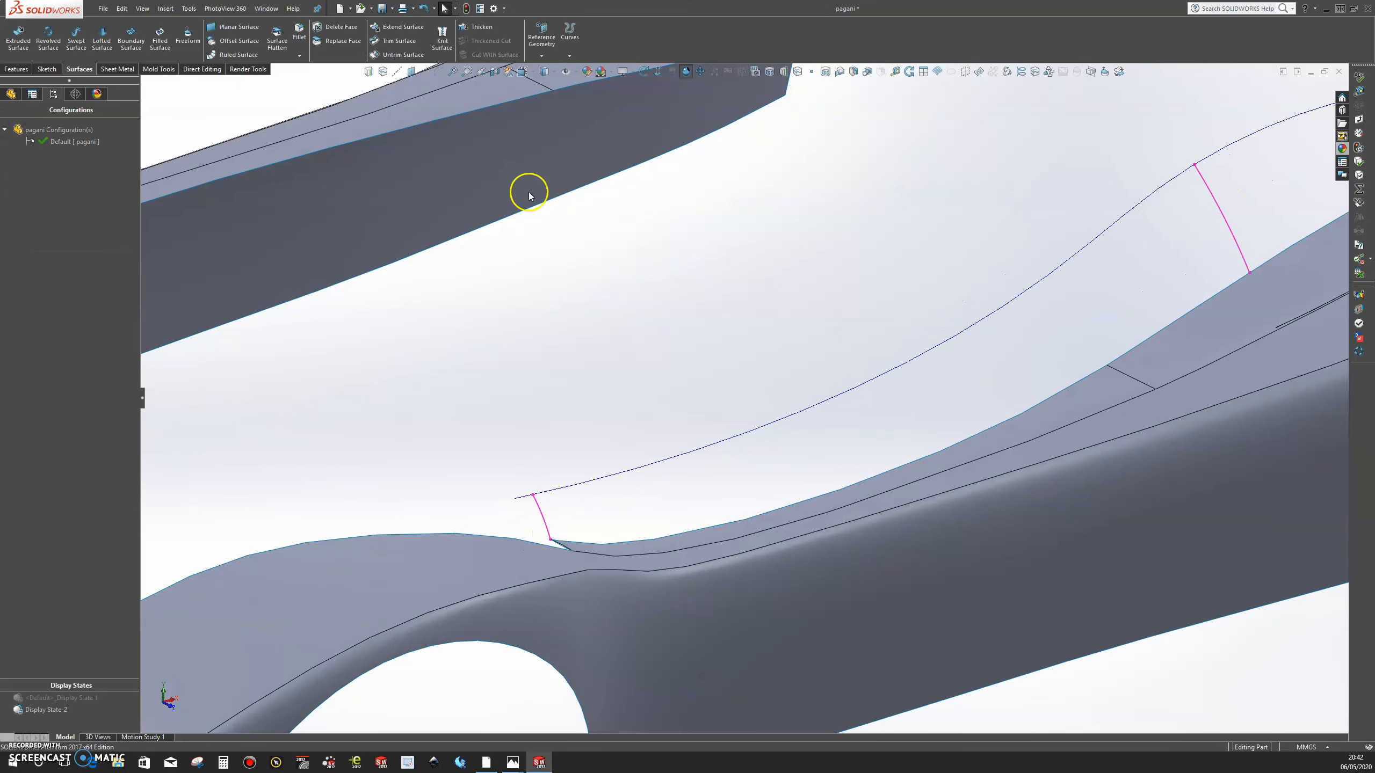
left_click(131, 34)
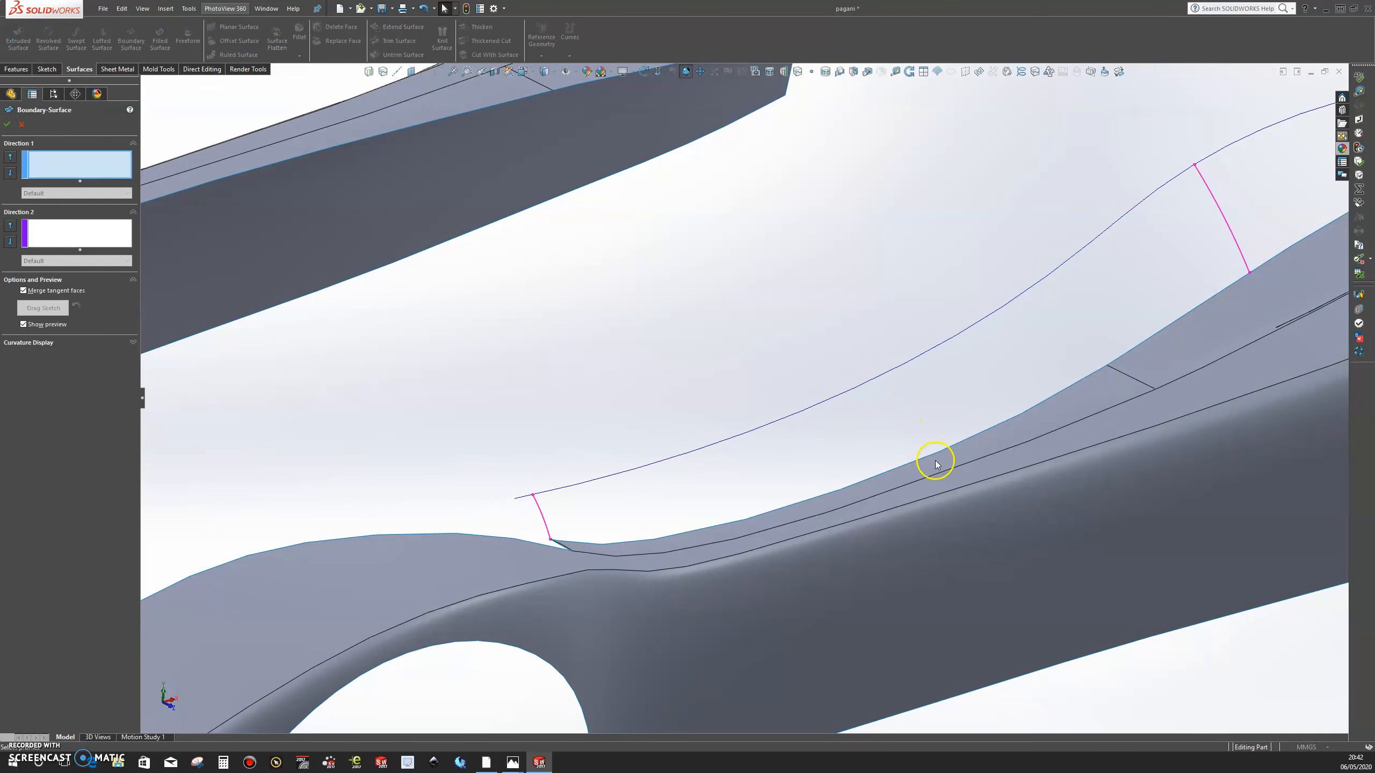
right_click(896, 340)
left_click(940, 371)
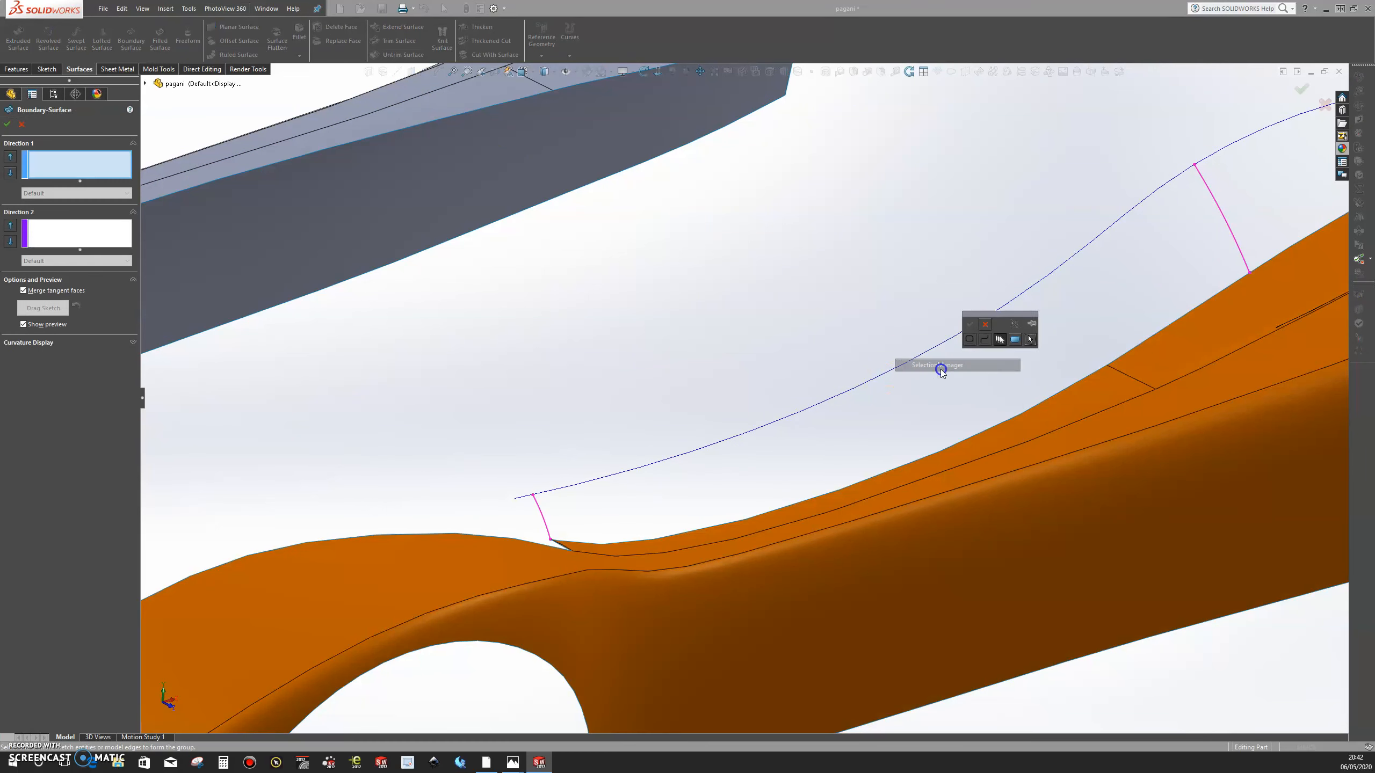
left_click(1253, 275)
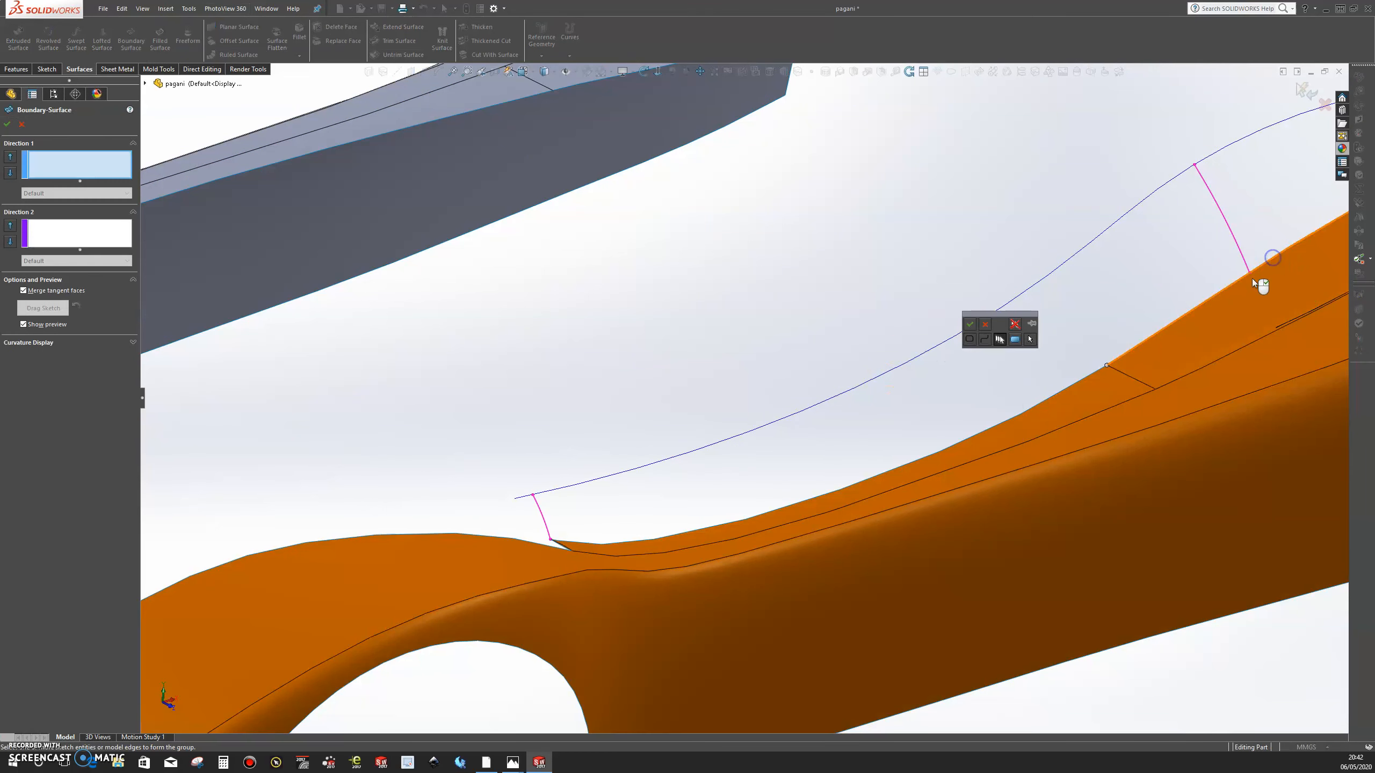
left_click(970, 324)
- Add the projected window-line curve as the second Direction 1 profile, flip the connectors, and examine the surface preview's rear end
left_click(1004, 308)
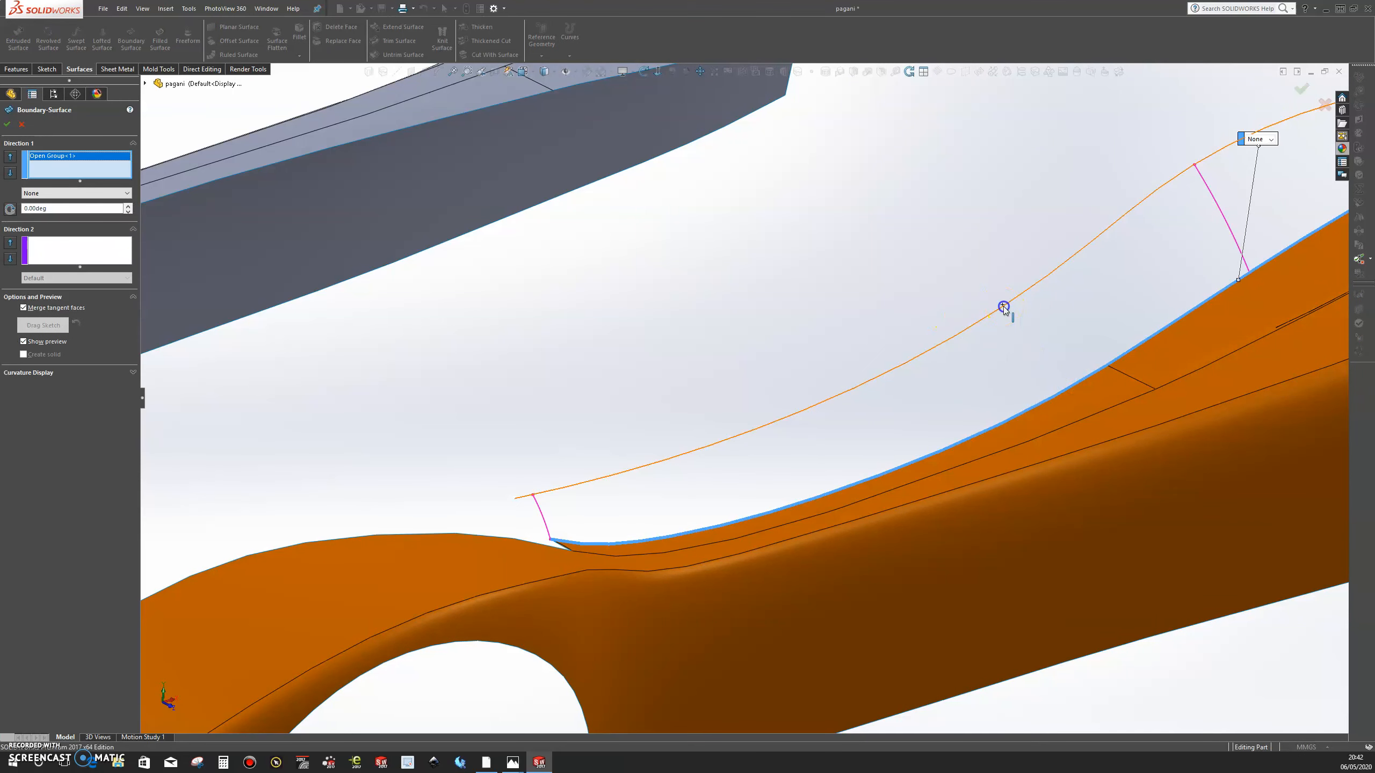
left_click(1003, 307)
left_click(1022, 331)
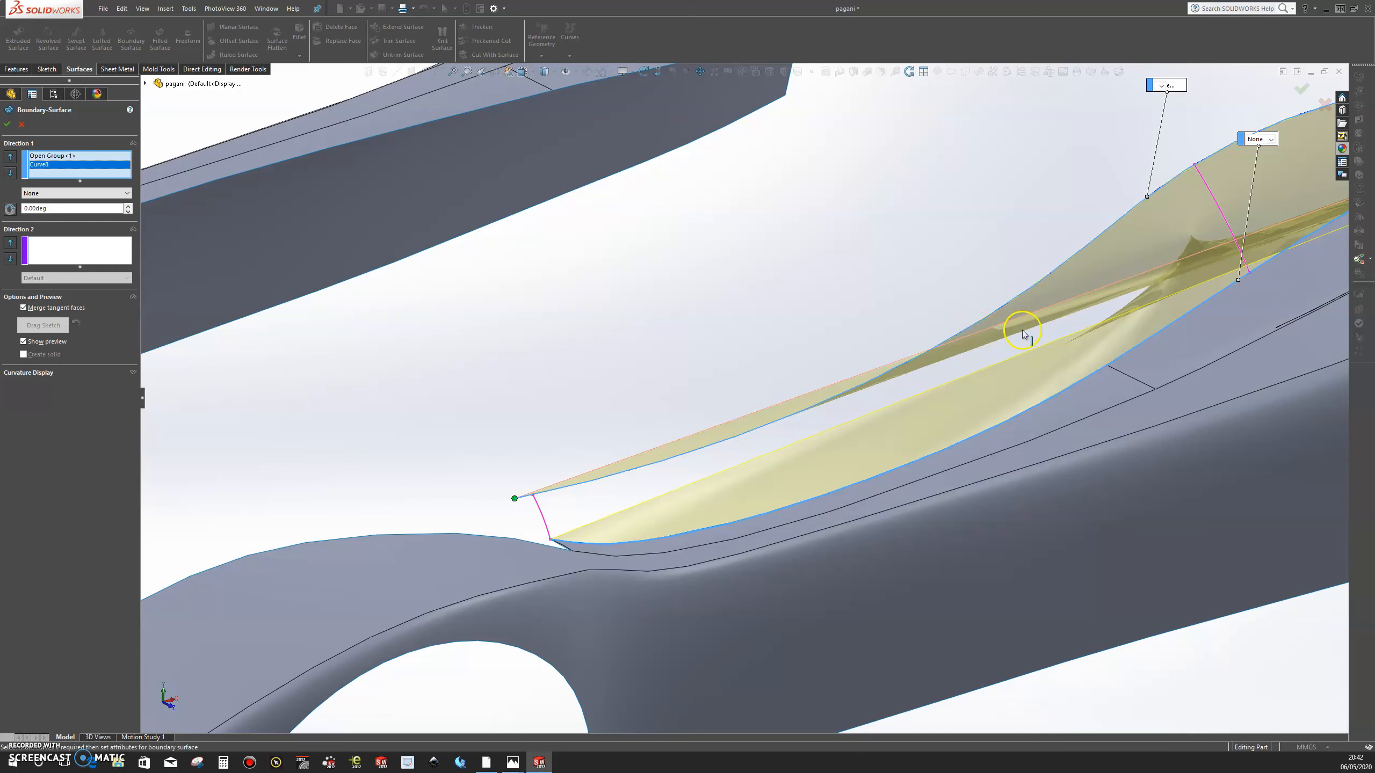
key("f")
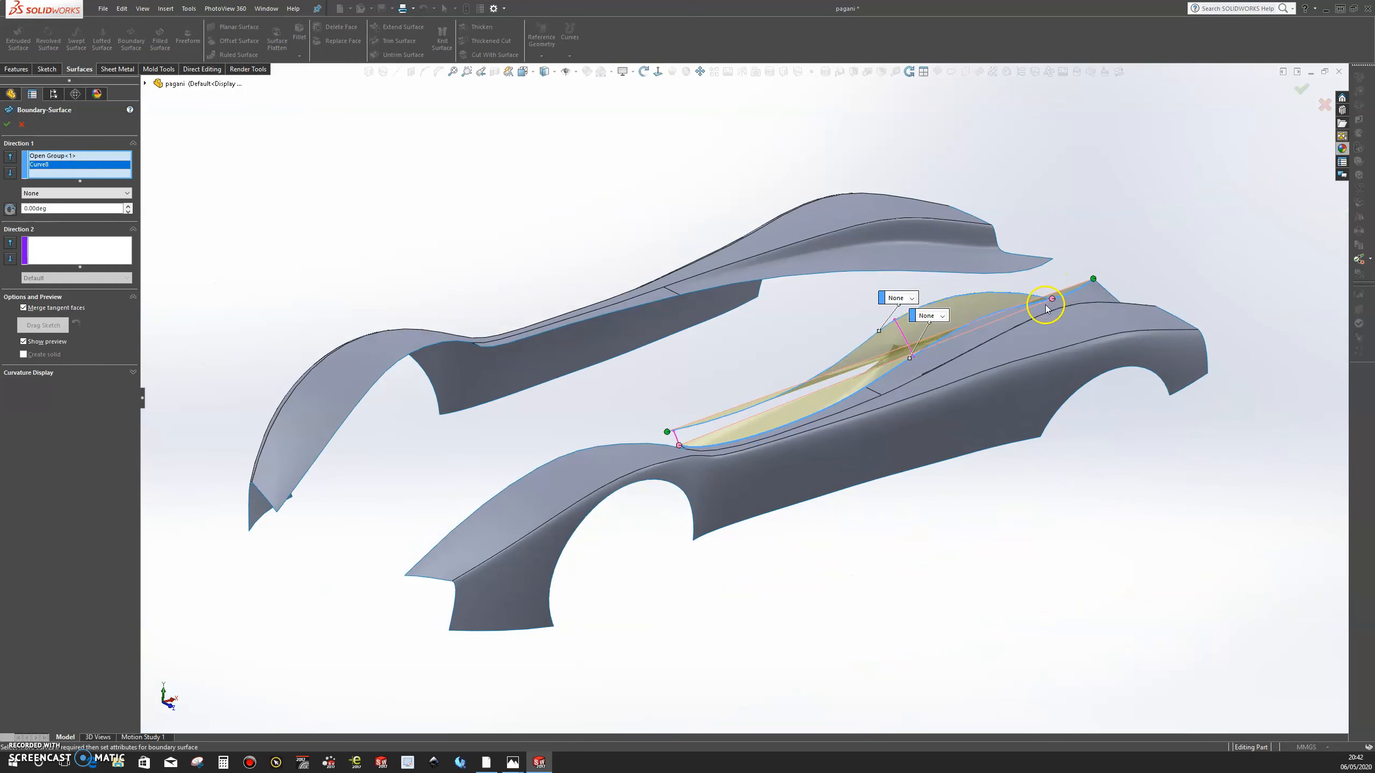
right_click(1053, 298)
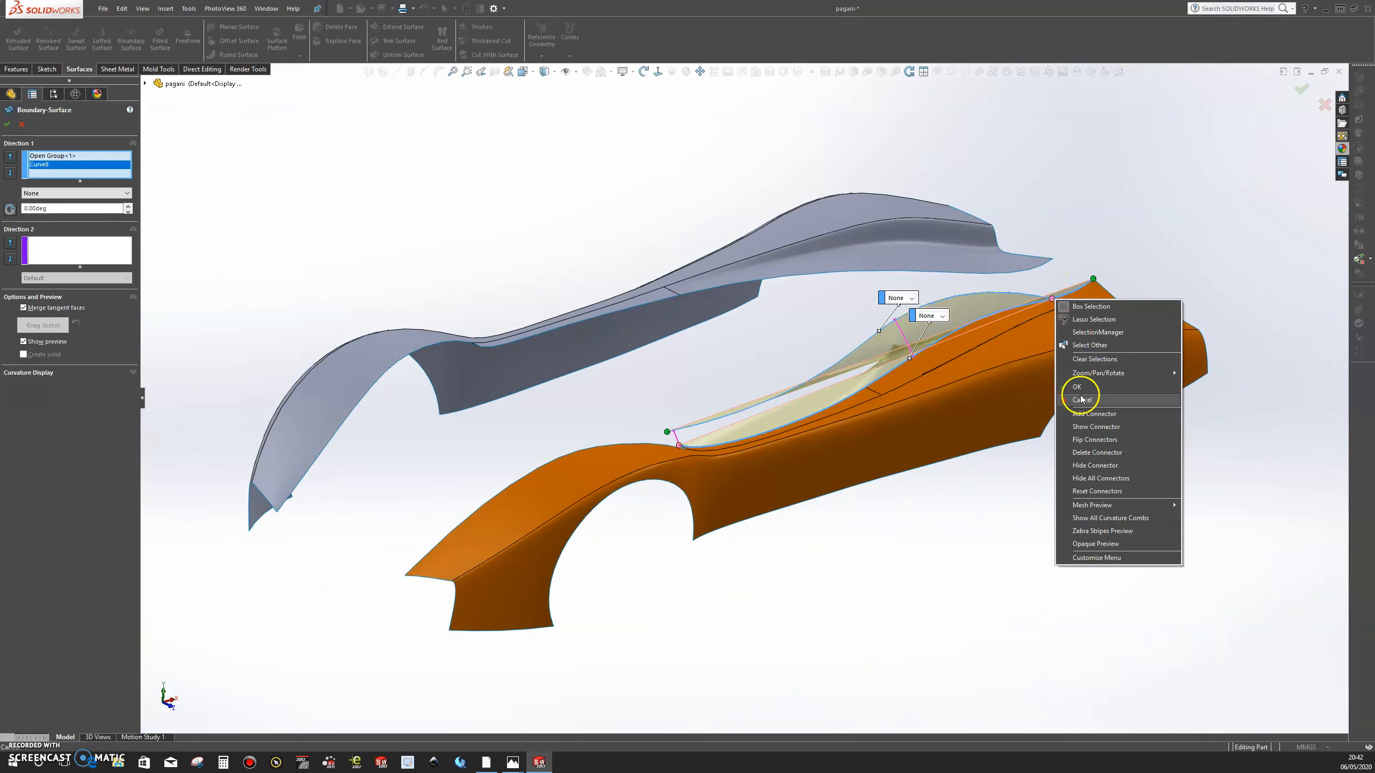
left_click(1094, 442)
middle_click_drag(1039, 303, 873, 299)
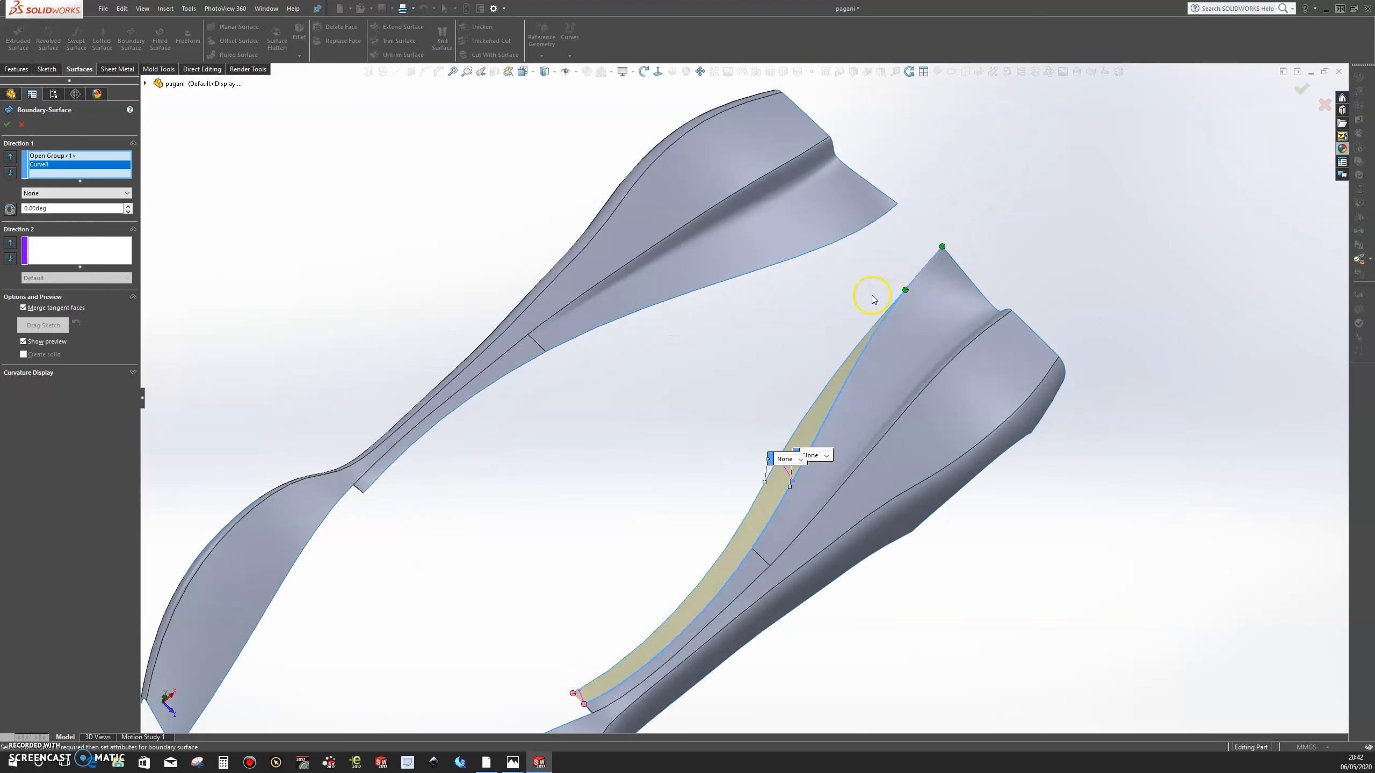
scroll(888, 281, "down", 5)
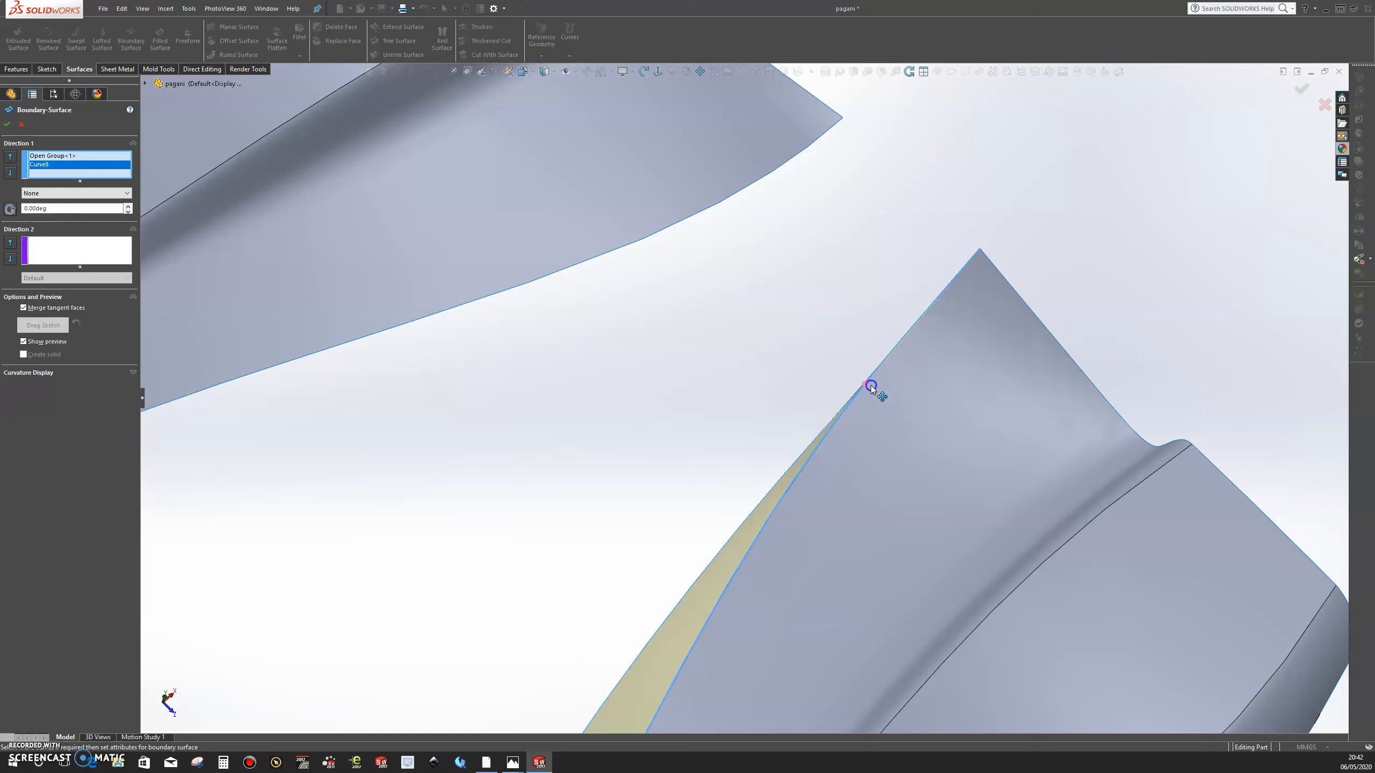
- Pull the rear connector's handles away from the surface preview's pointed tip along the projected curve and the fender edge
middle_click(849, 420)
middle_click_drag(849, 419, 952, 421)
scroll(851, 428, "down", 10)
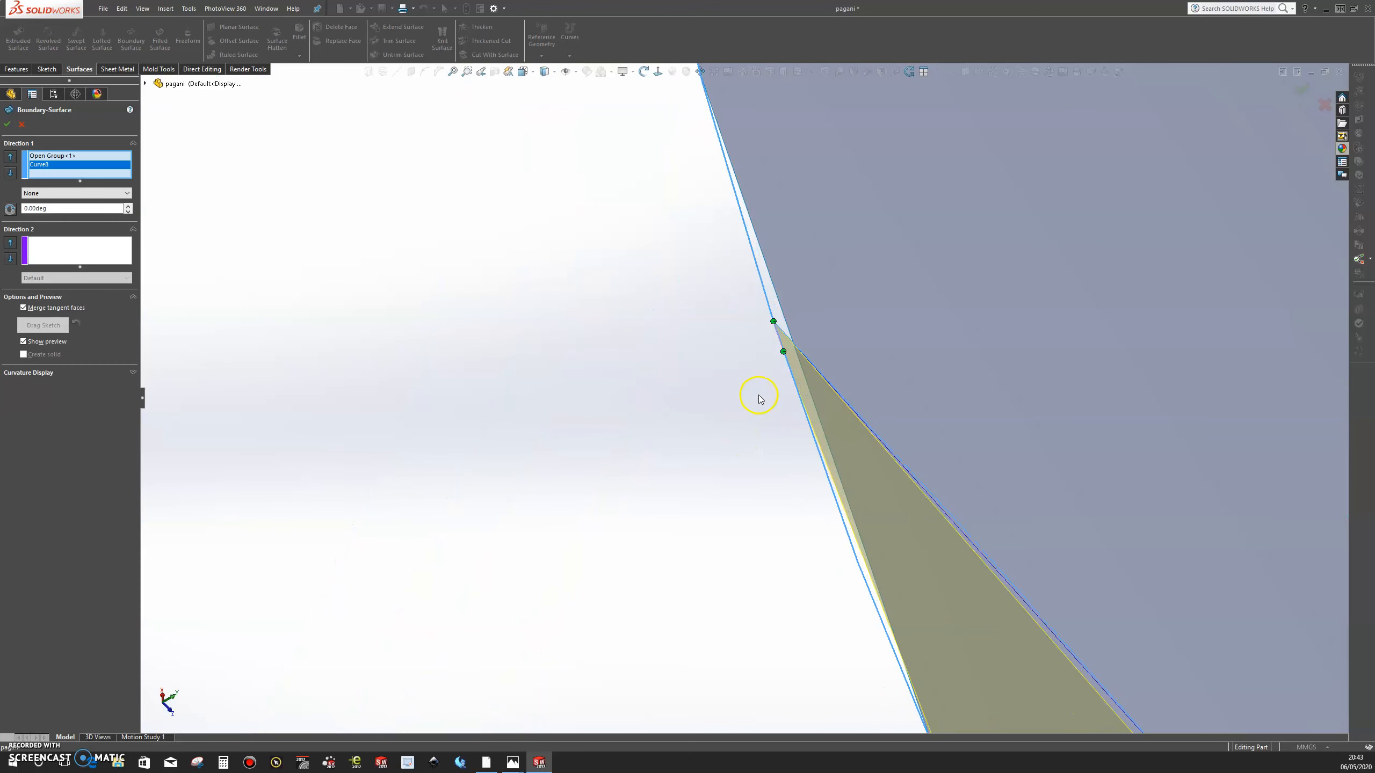
middle_click_drag(760, 399, 789, 425)
scroll(825, 335, "down", 4)
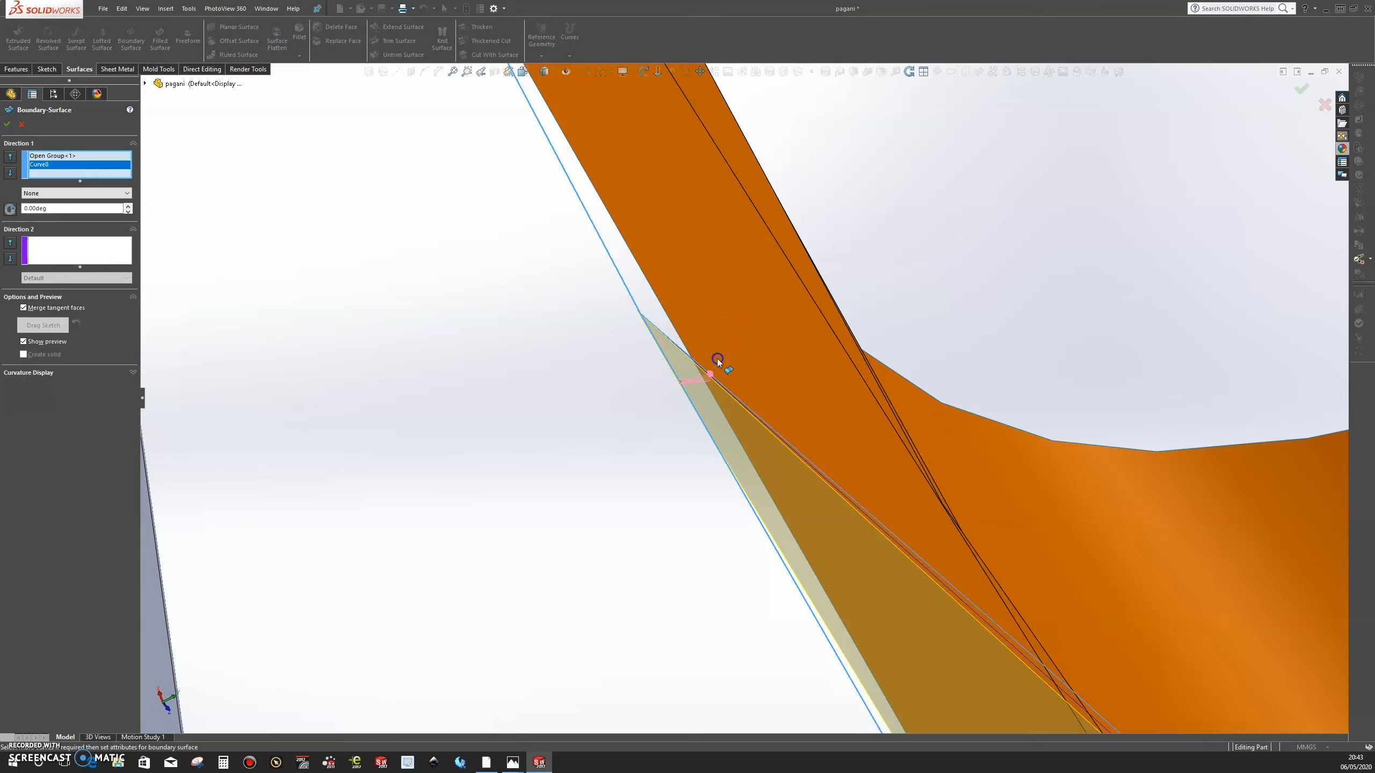
middle_click_drag(707, 350, 691, 414)
scroll(538, 401, "down", 3)
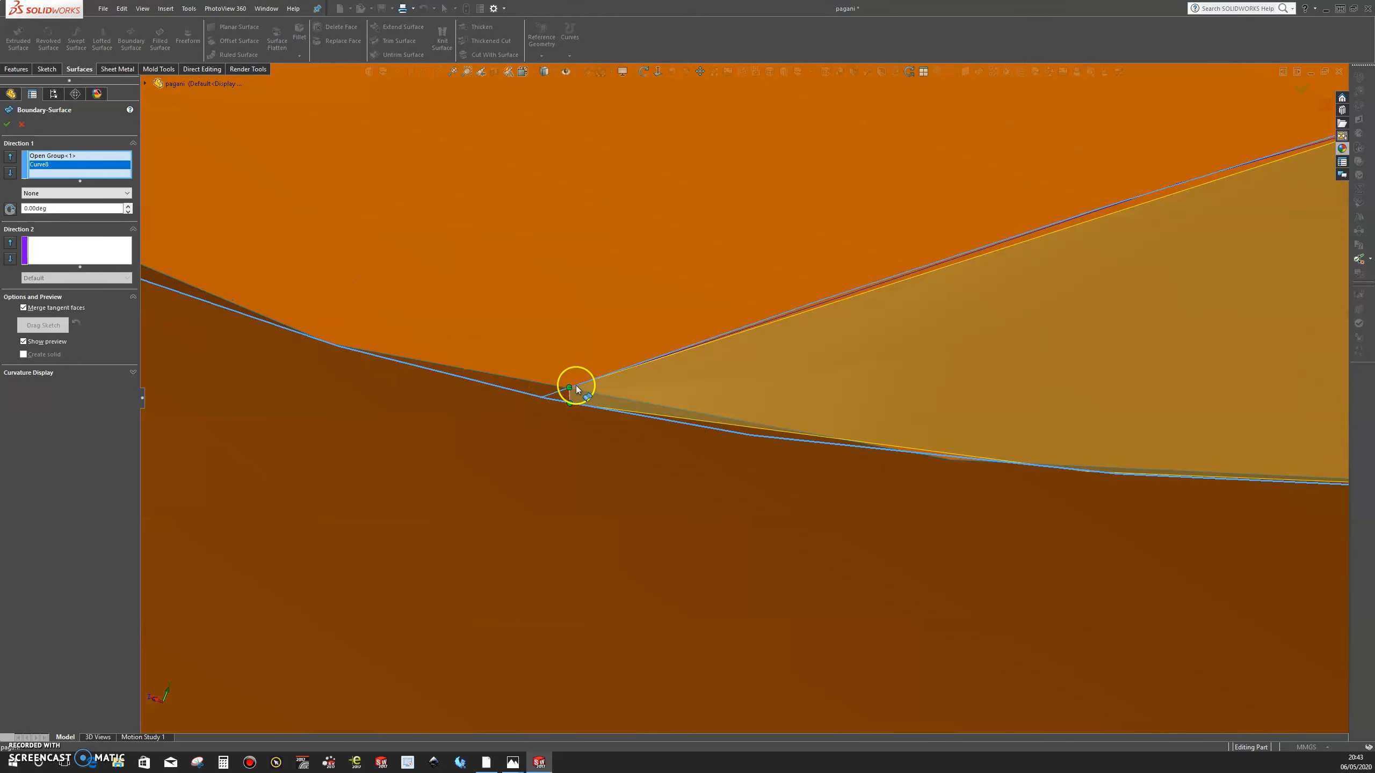
left_click(580, 409)
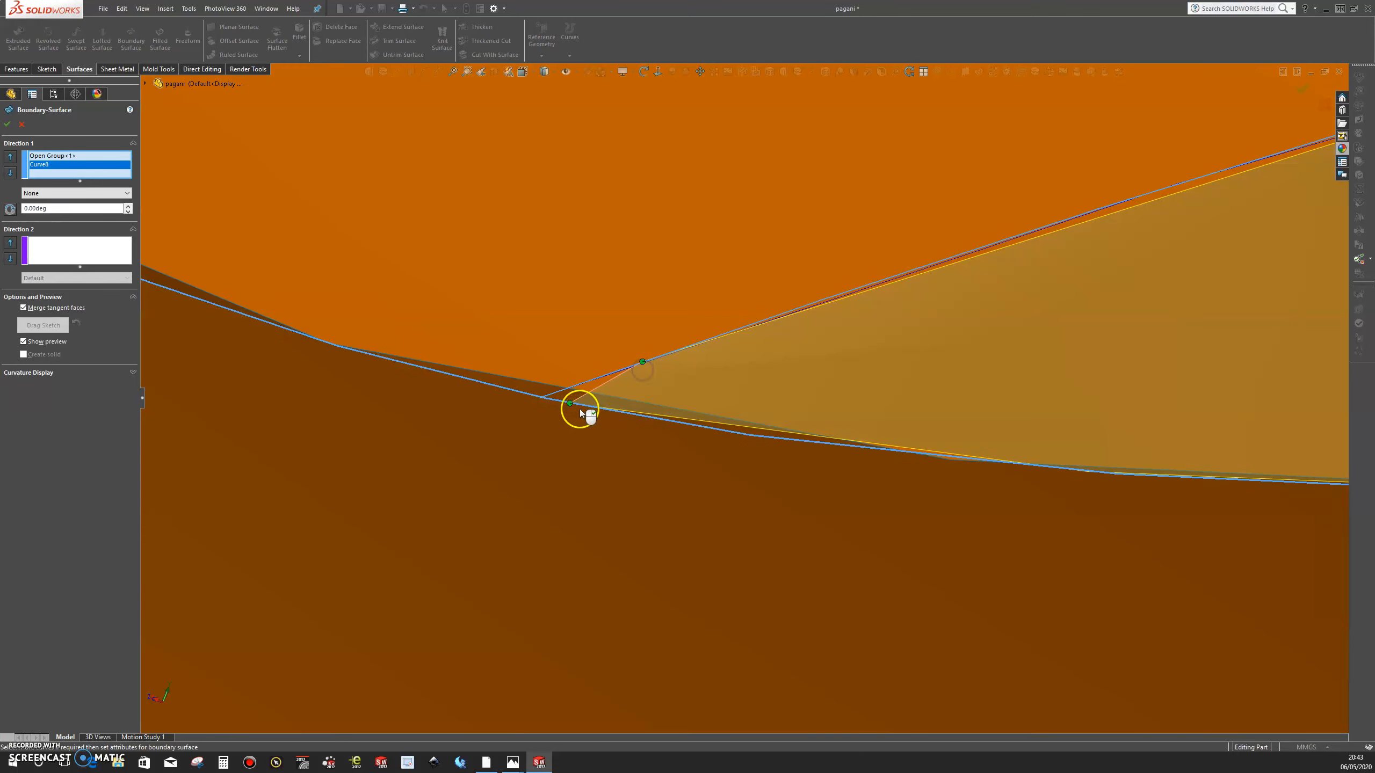
left_click_drag(632, 411, 623, 411)
- Fine-tune the rear connector's handles on both profiles so the preview ends in a short edge instead of a point
scroll(675, 391, "up", 4)
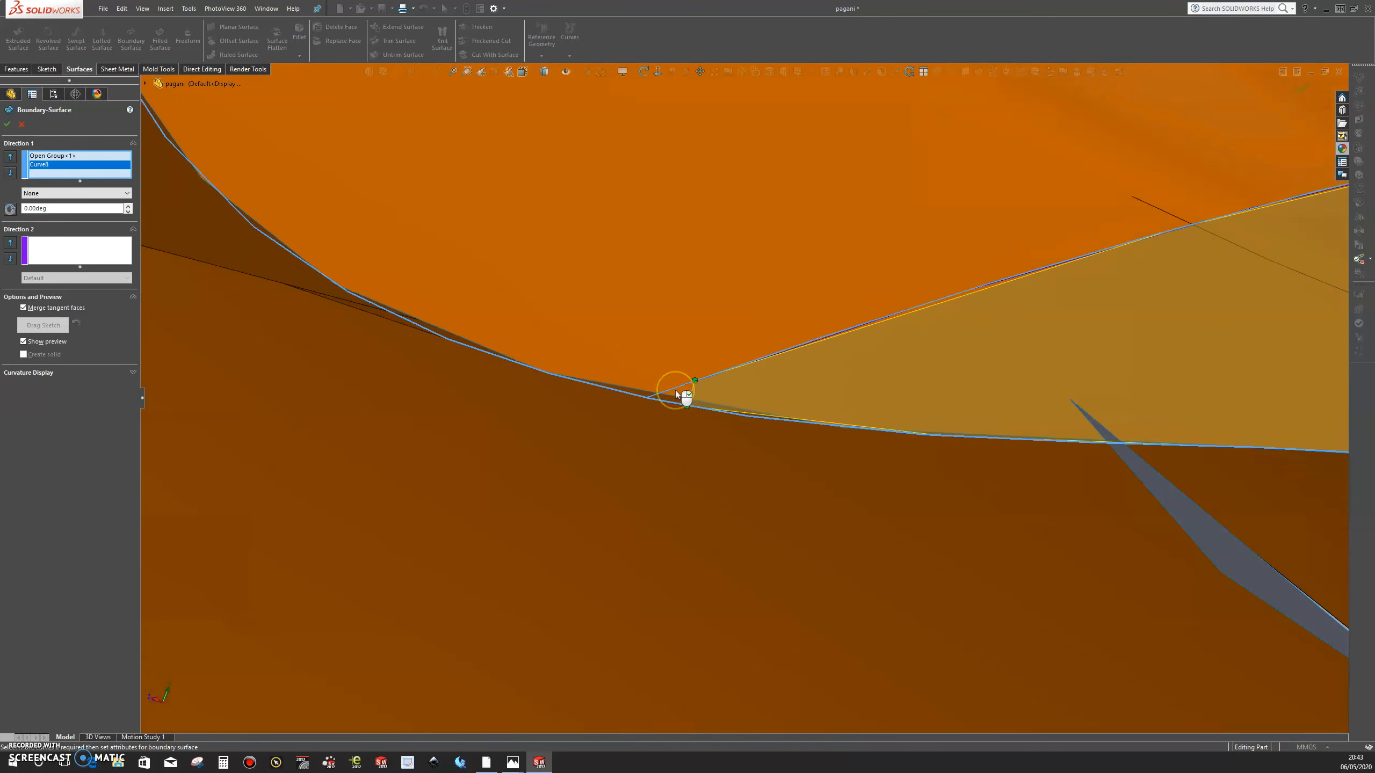
scroll(674, 390, "up", 5)
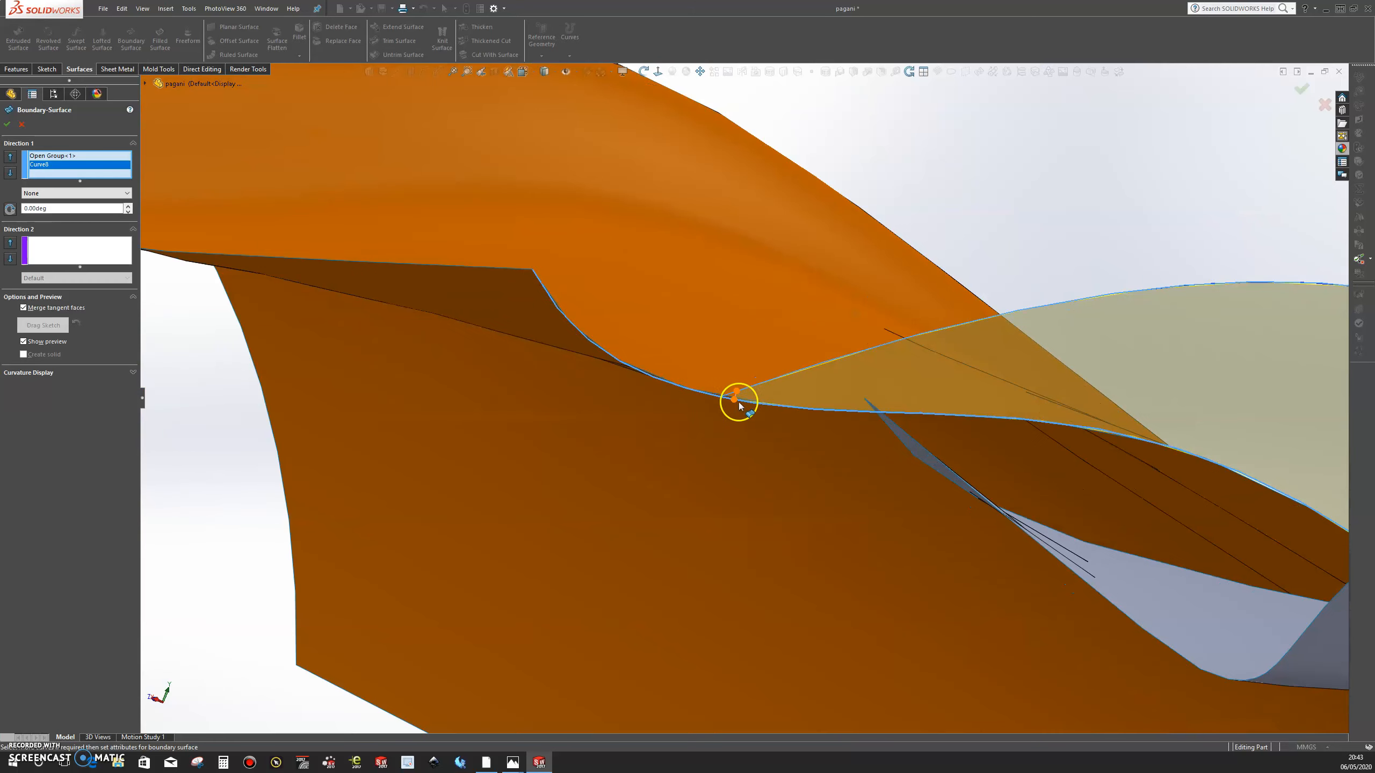
scroll(739, 402, "down", 5)
left_click_drag(643, 378, 685, 364)
left_click(633, 410)
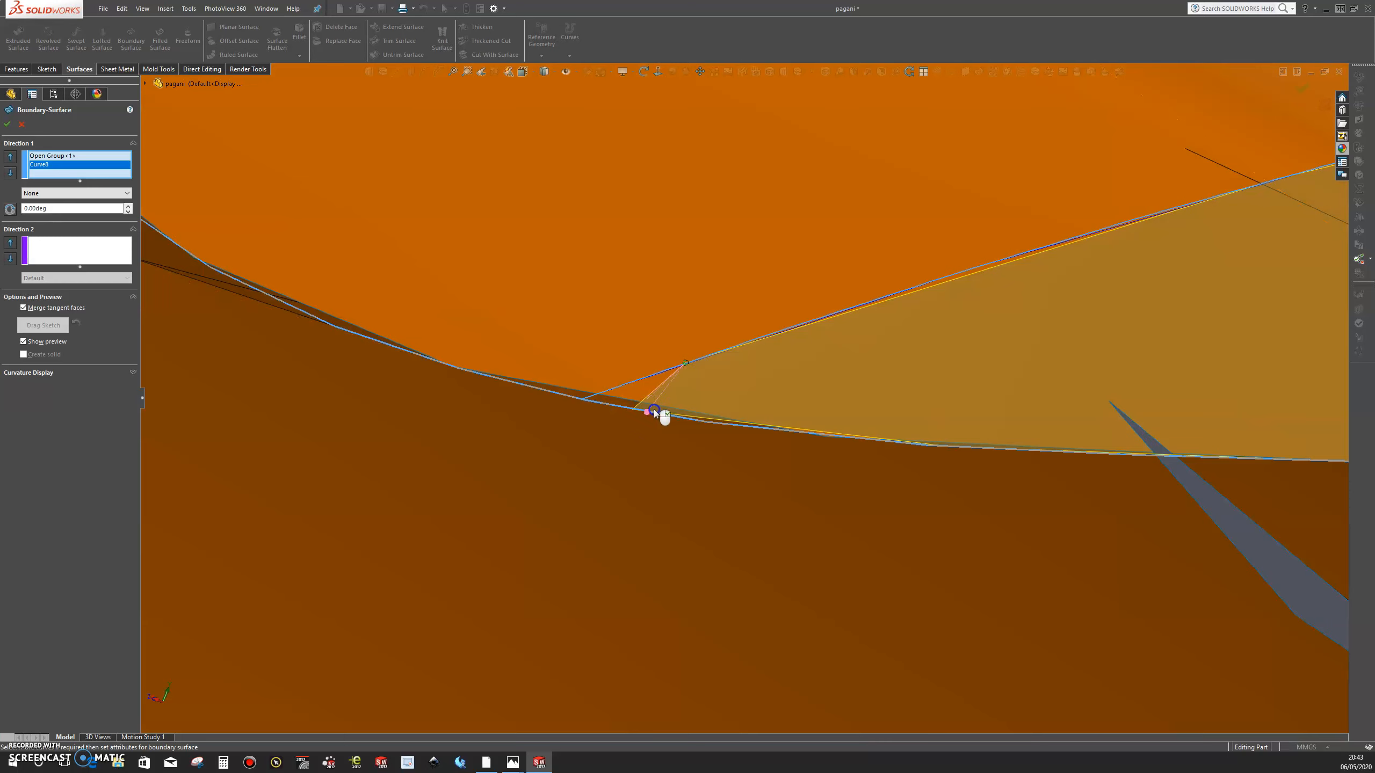
scroll(674, 410, "up", 8)
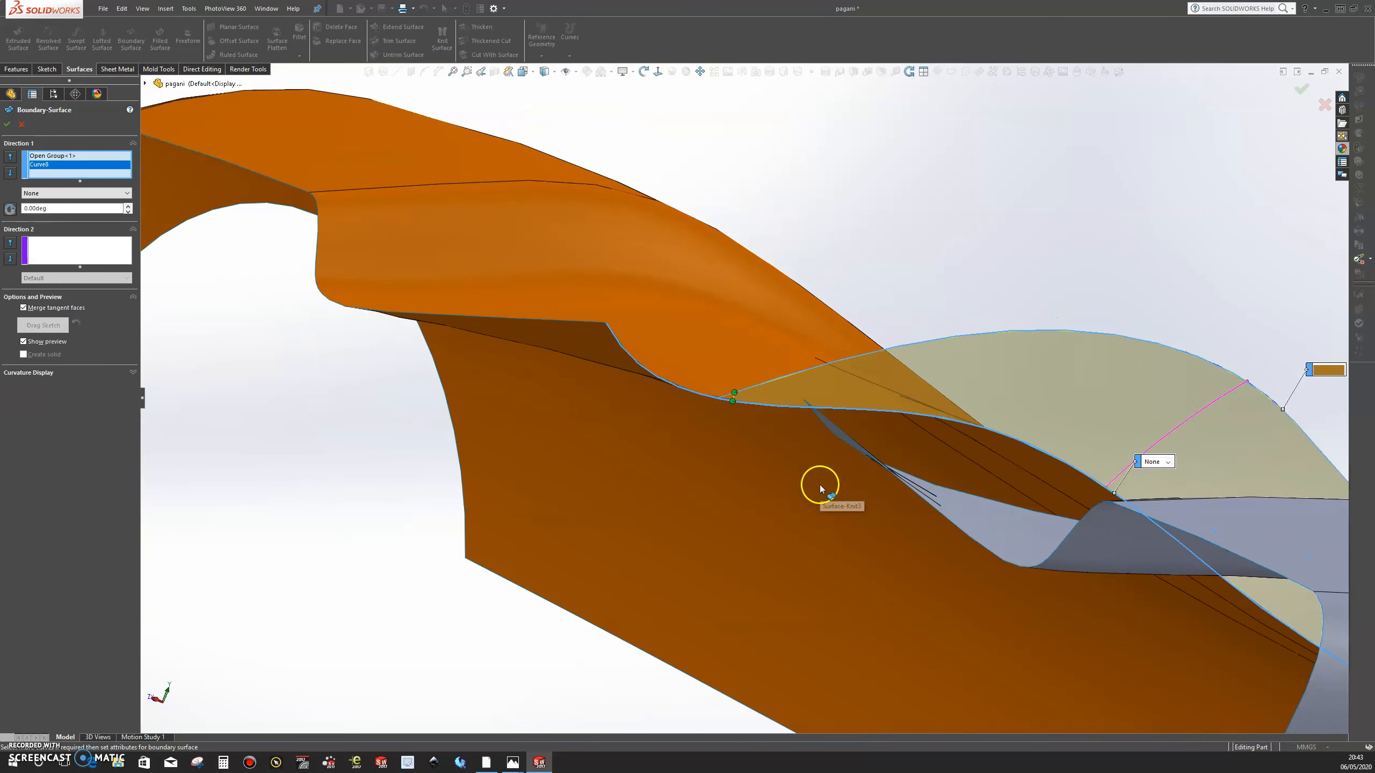
- Move the front connector's handle along the projected curve to the end of the front connecting spline, working in a top view
middle_click_drag(813, 431, 772, 203)
scroll(771, 203, "up", 4)
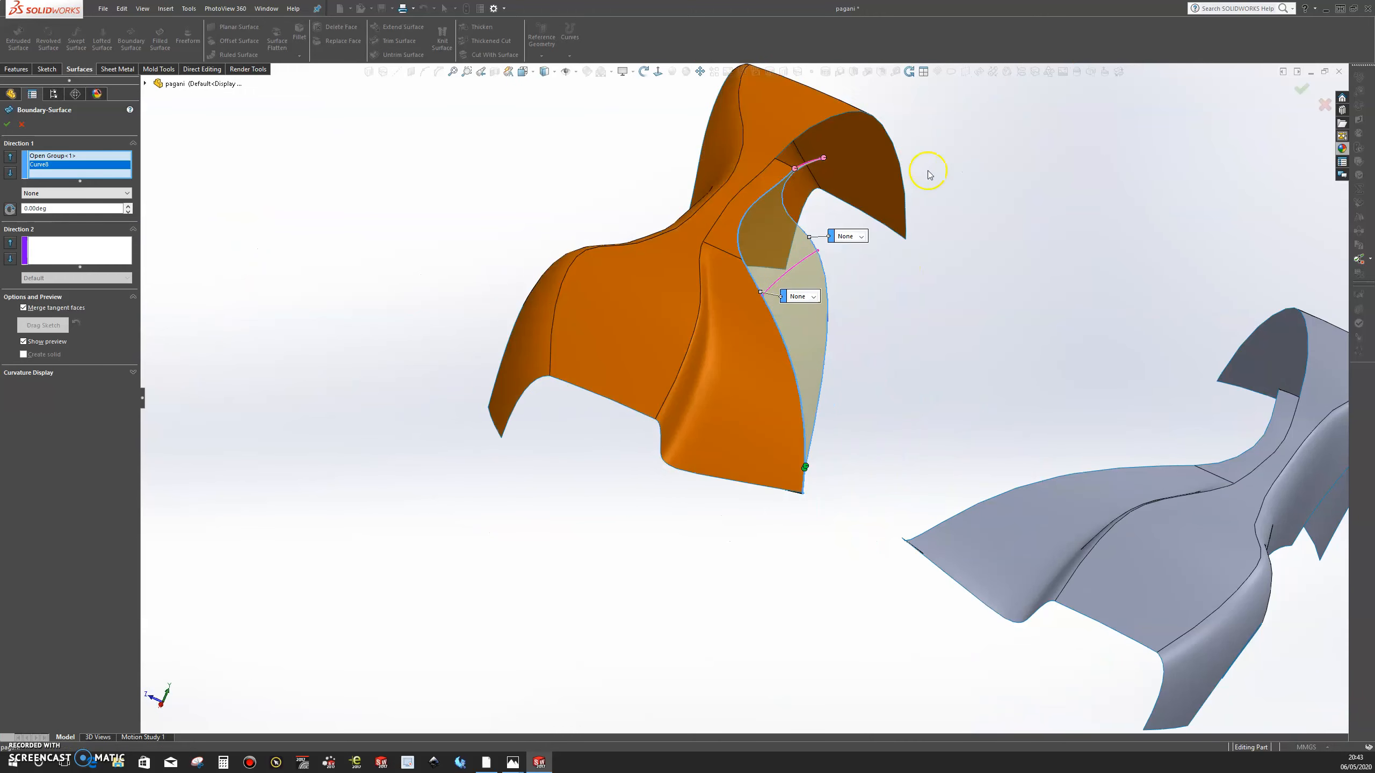
key("space")
key("f")
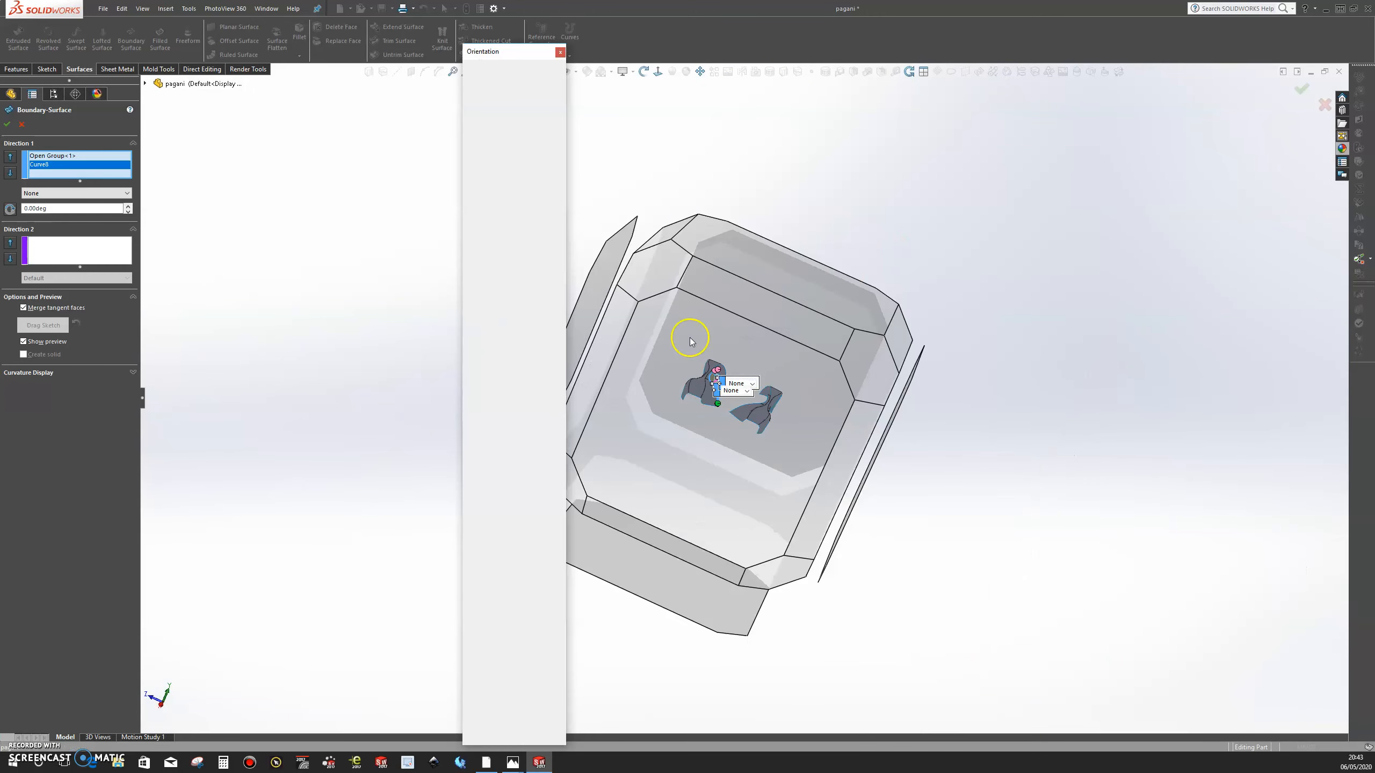
left_click(785, 266)
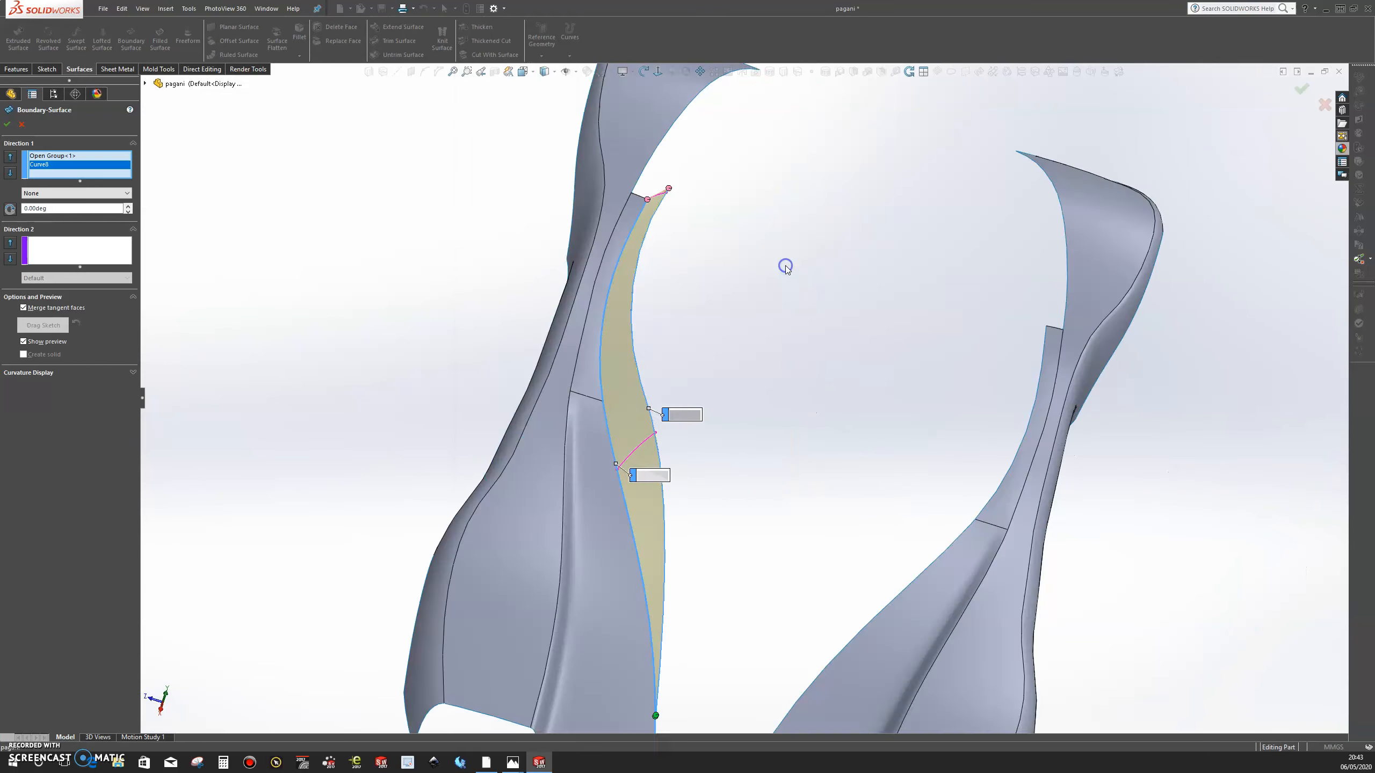
scroll(726, 305, "down", 6)
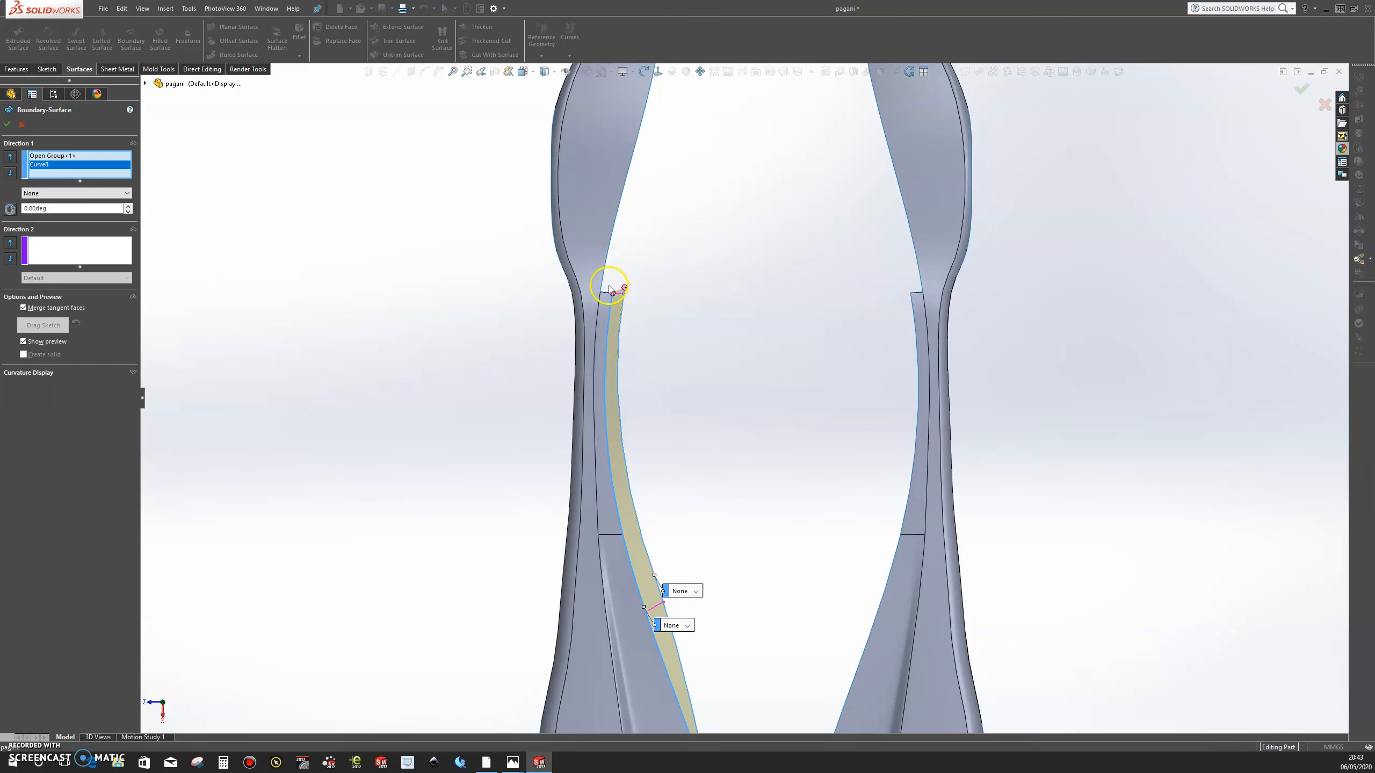
scroll(703, 368, "down", 3)
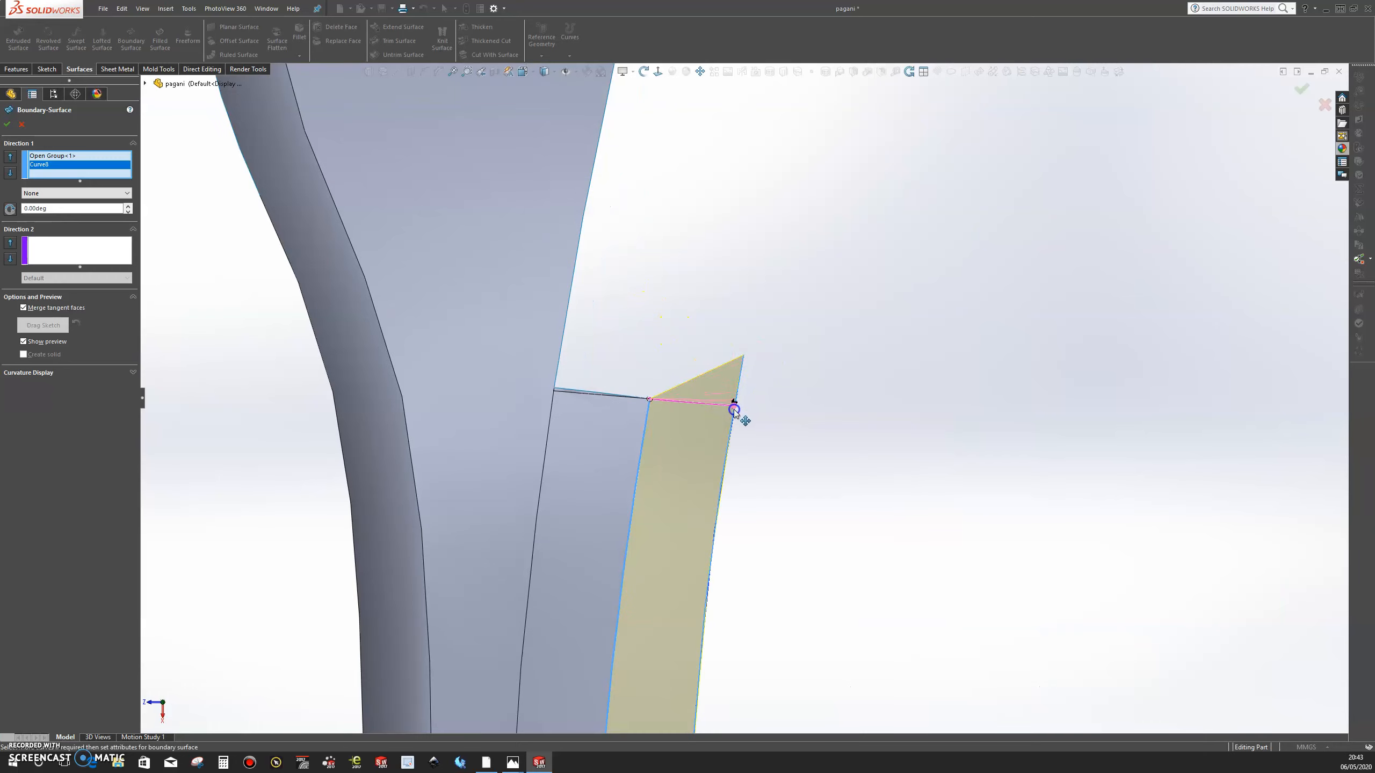
left_click_drag(735, 410, 734, 410)
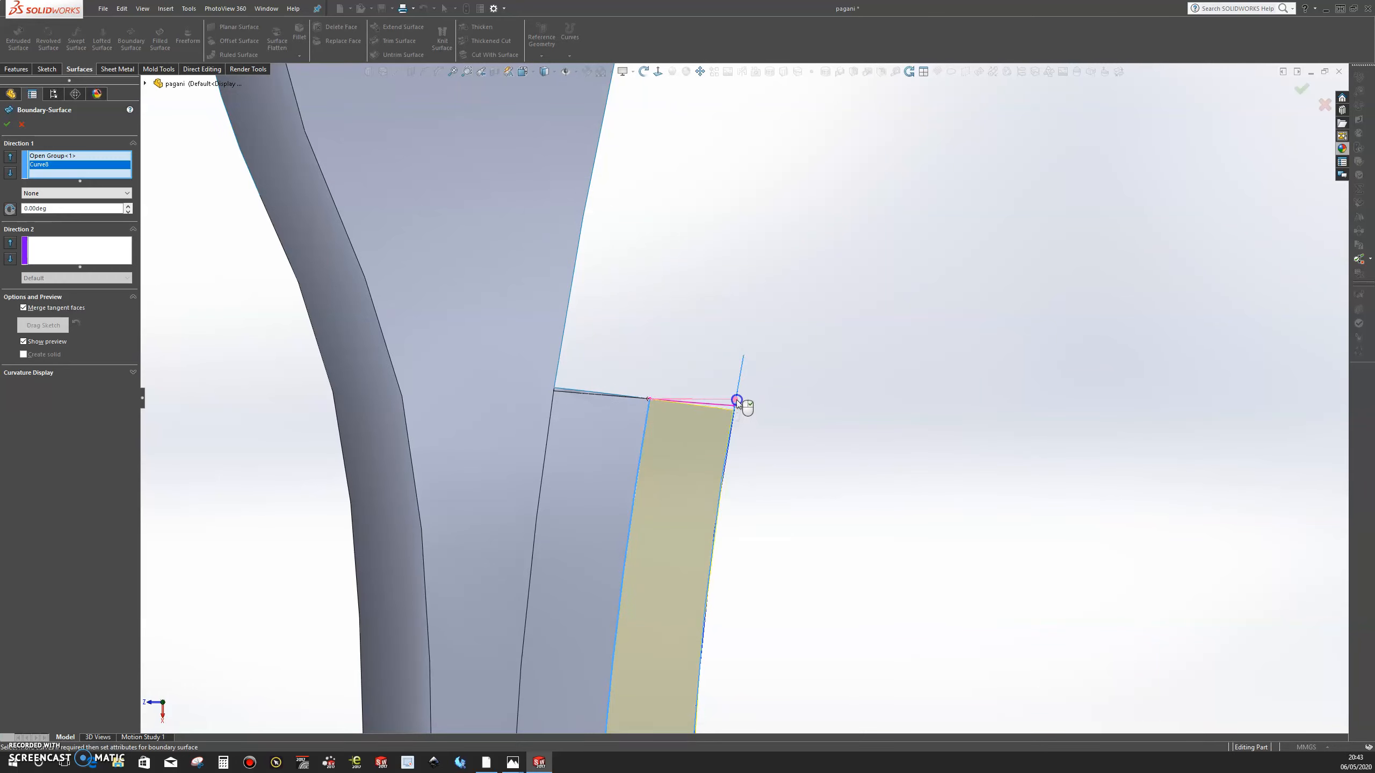
- Add the front connecting spline as the first Direction 2 profile of the boundary surface
scroll(869, 482, "up", 10)
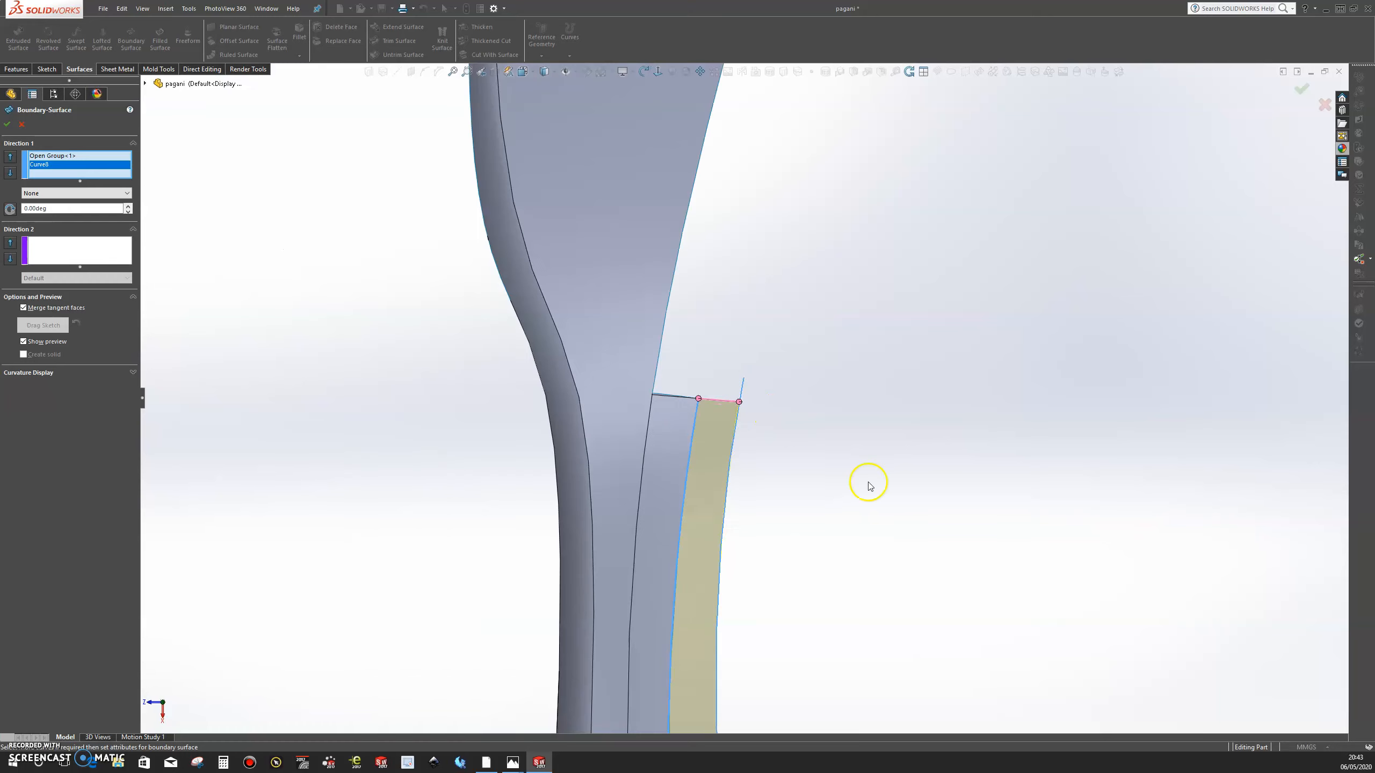
middle_click_drag(810, 493, 827, 465)
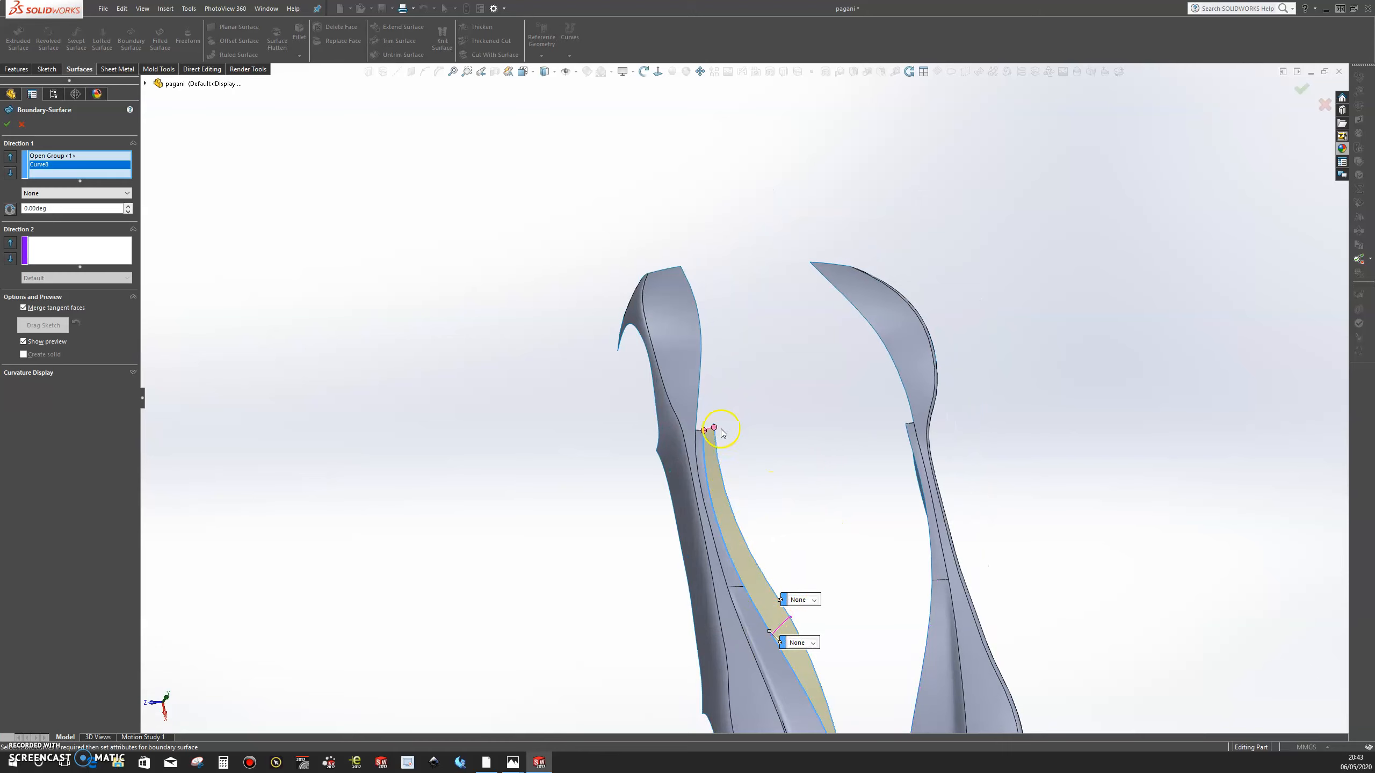
scroll(720, 432, "down", 10)
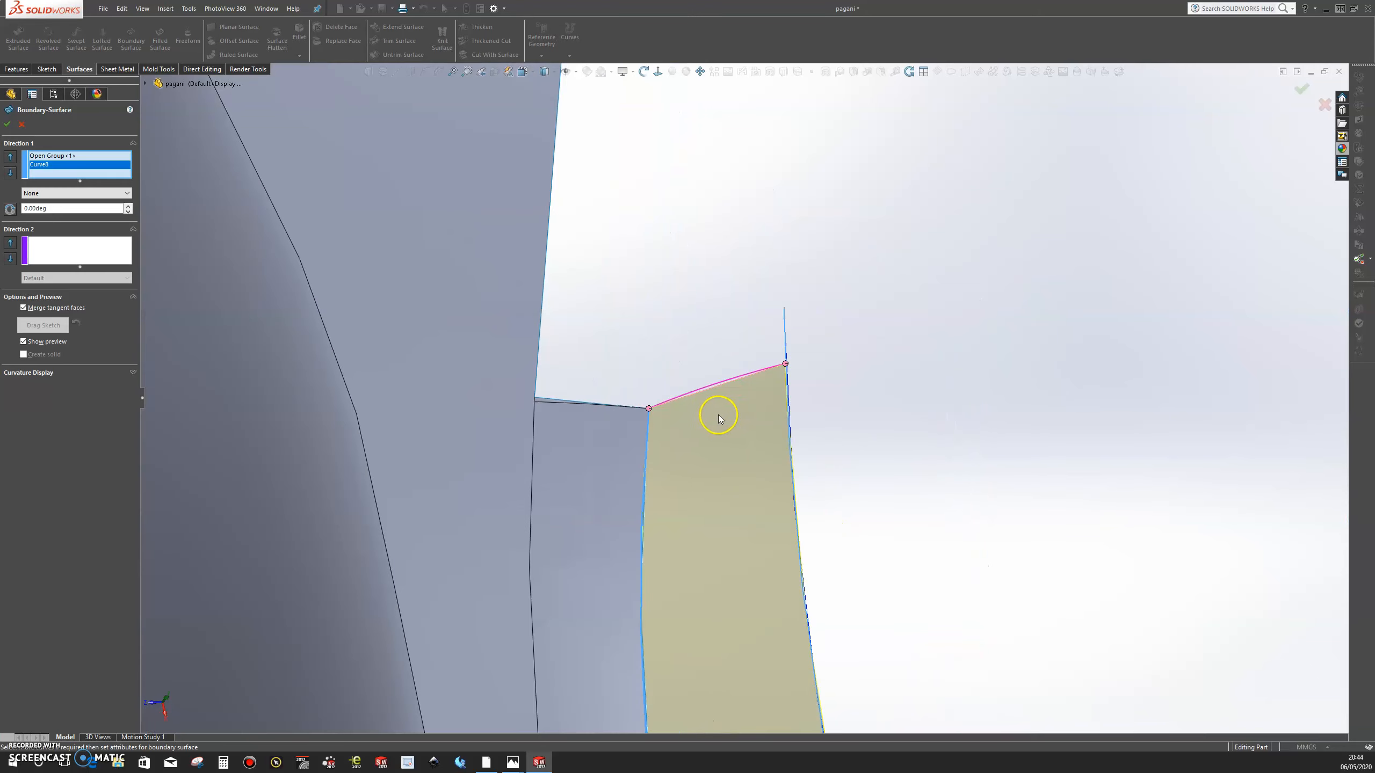
left_click(70, 249)
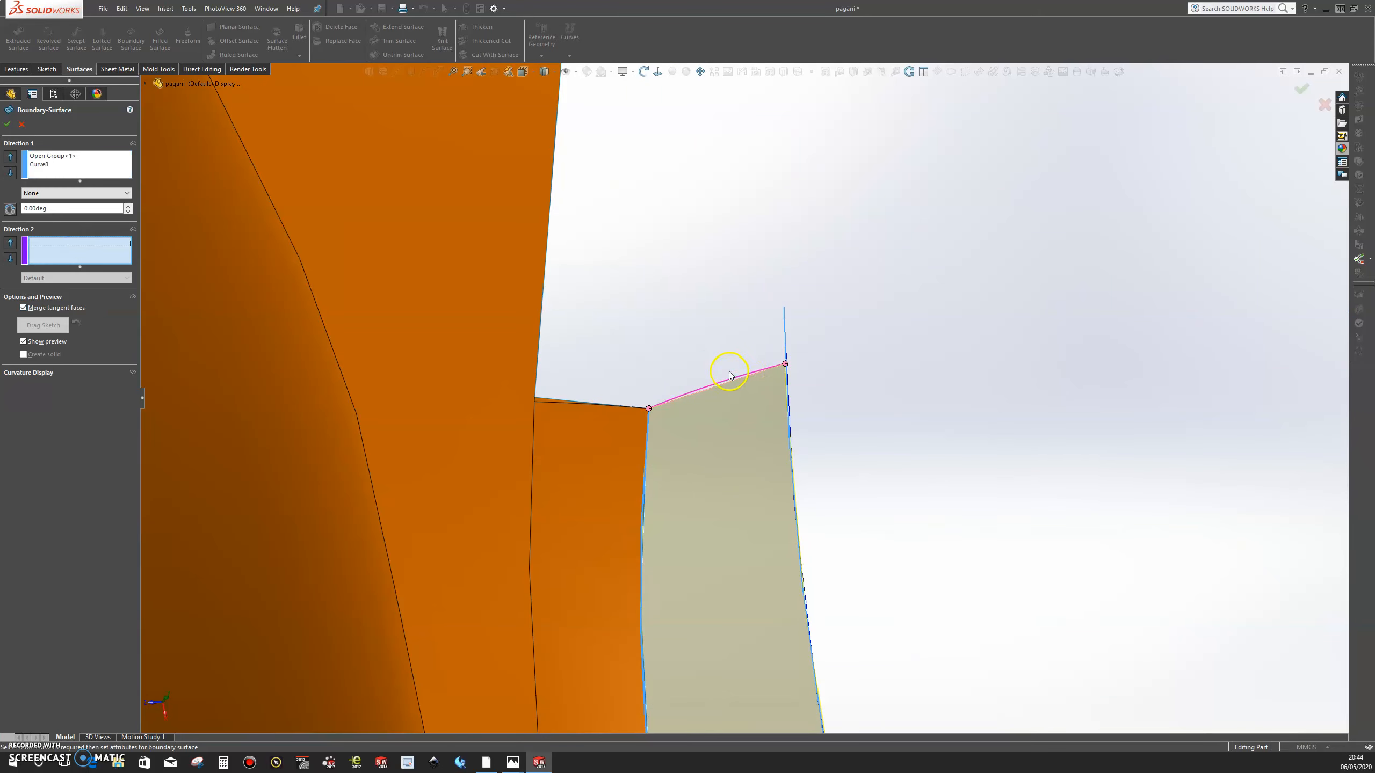
left_click(750, 345)
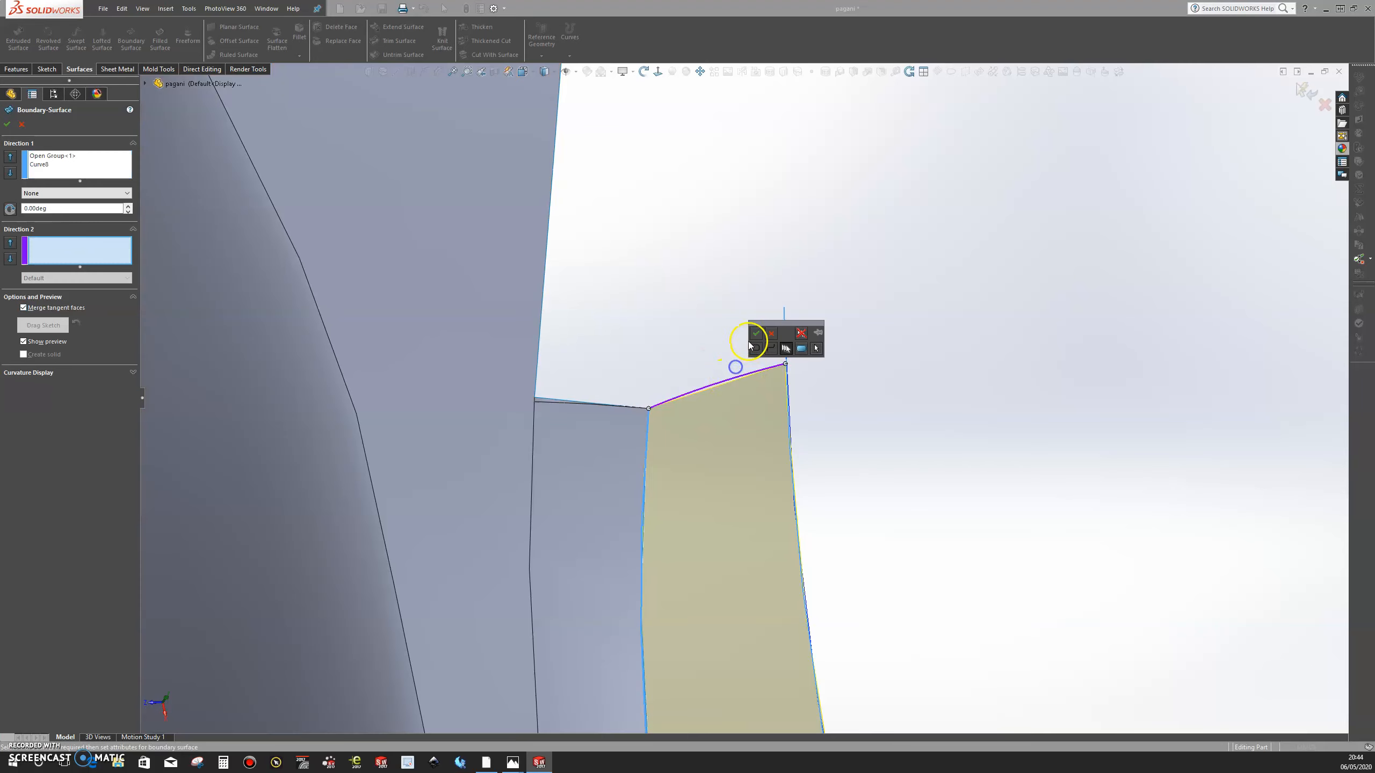
left_click(755, 334)
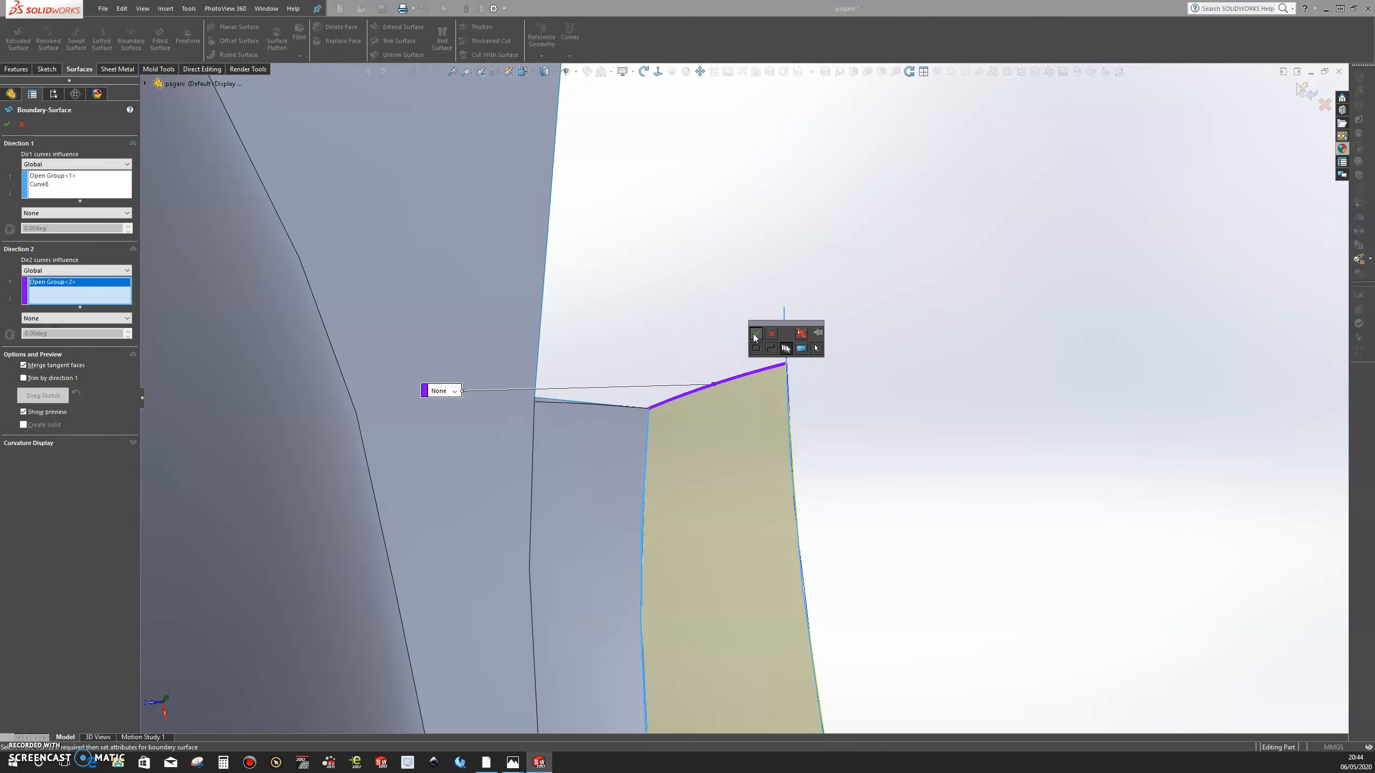
left_click(845, 508)
- Add the middle connecting spline as the second Direction 2 profile of the boundary surface
scroll(845, 508, "up", 8)
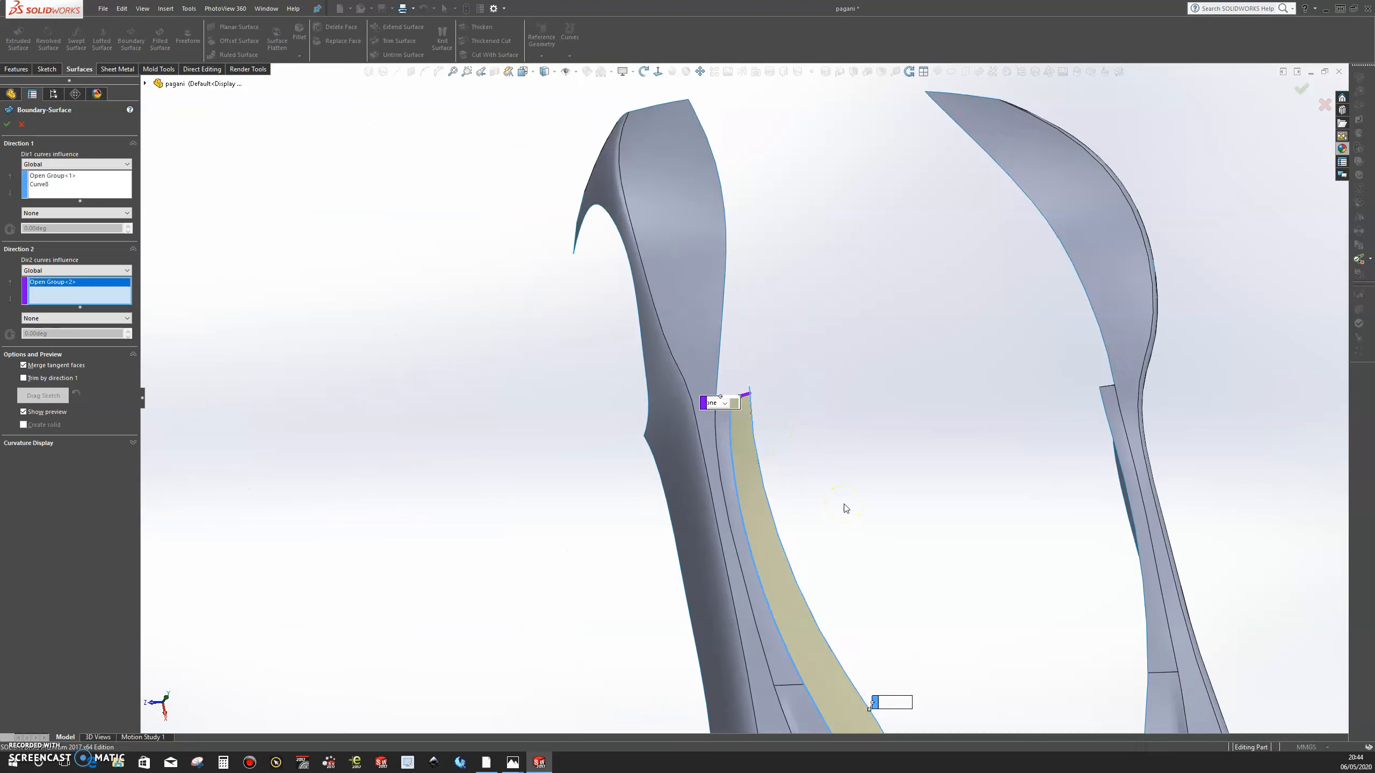
scroll(814, 544, "down", 8)
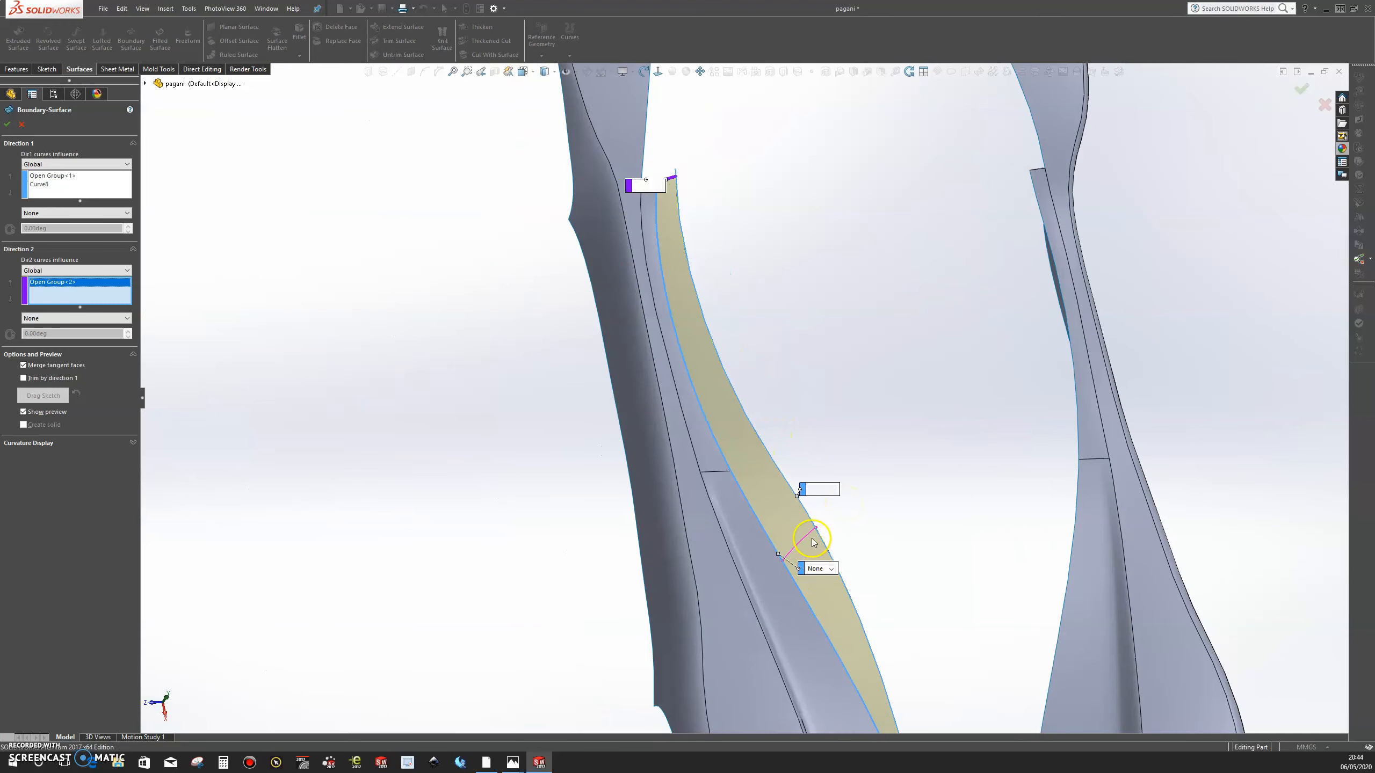
scroll(811, 540, "down", 2)
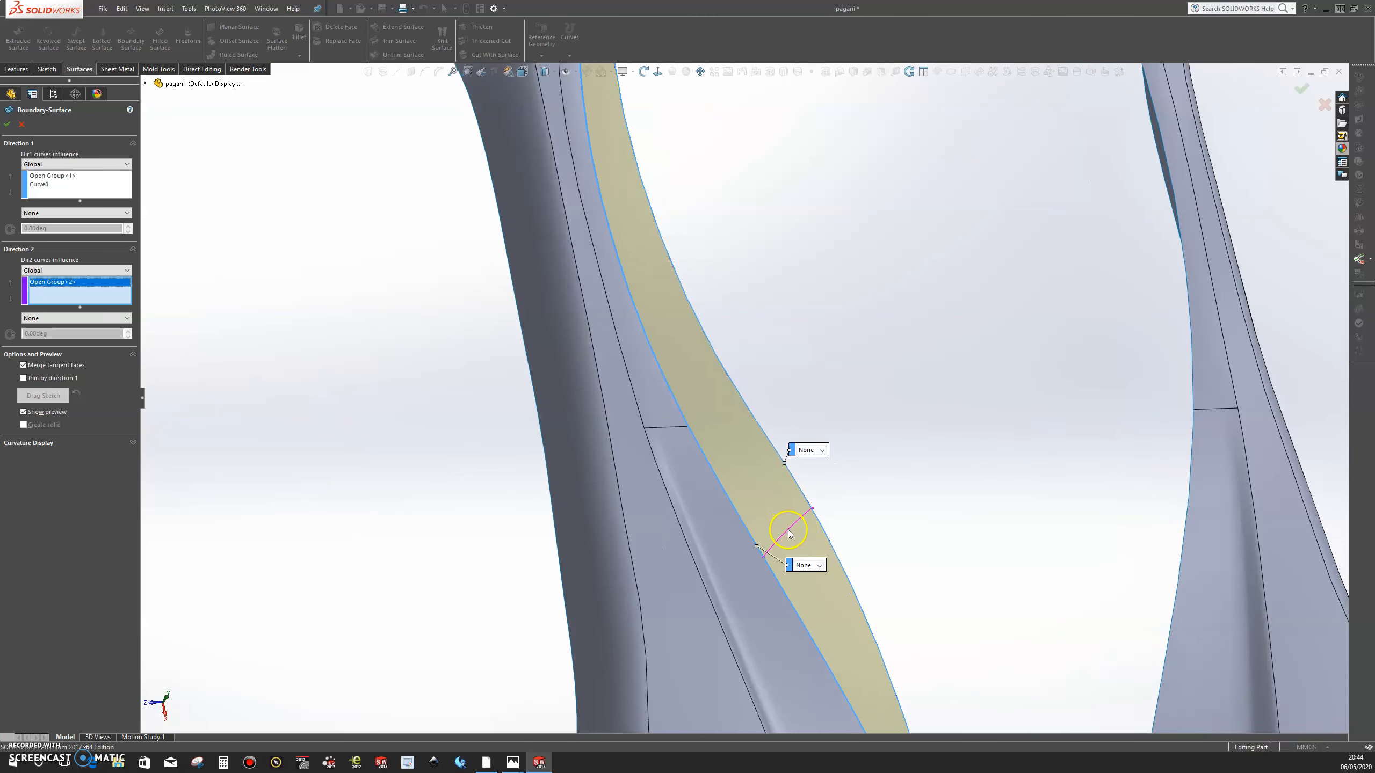
right_click(809, 552)
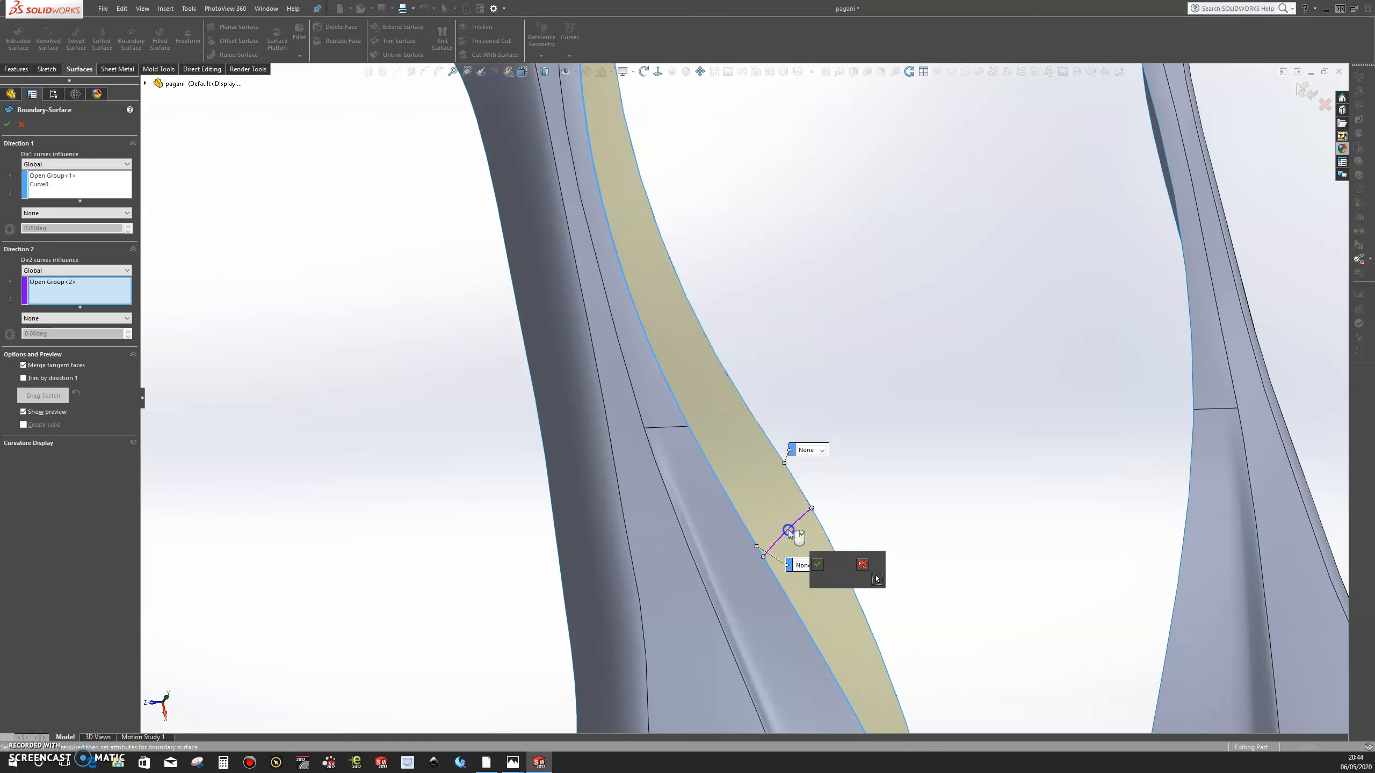
left_click(818, 567)
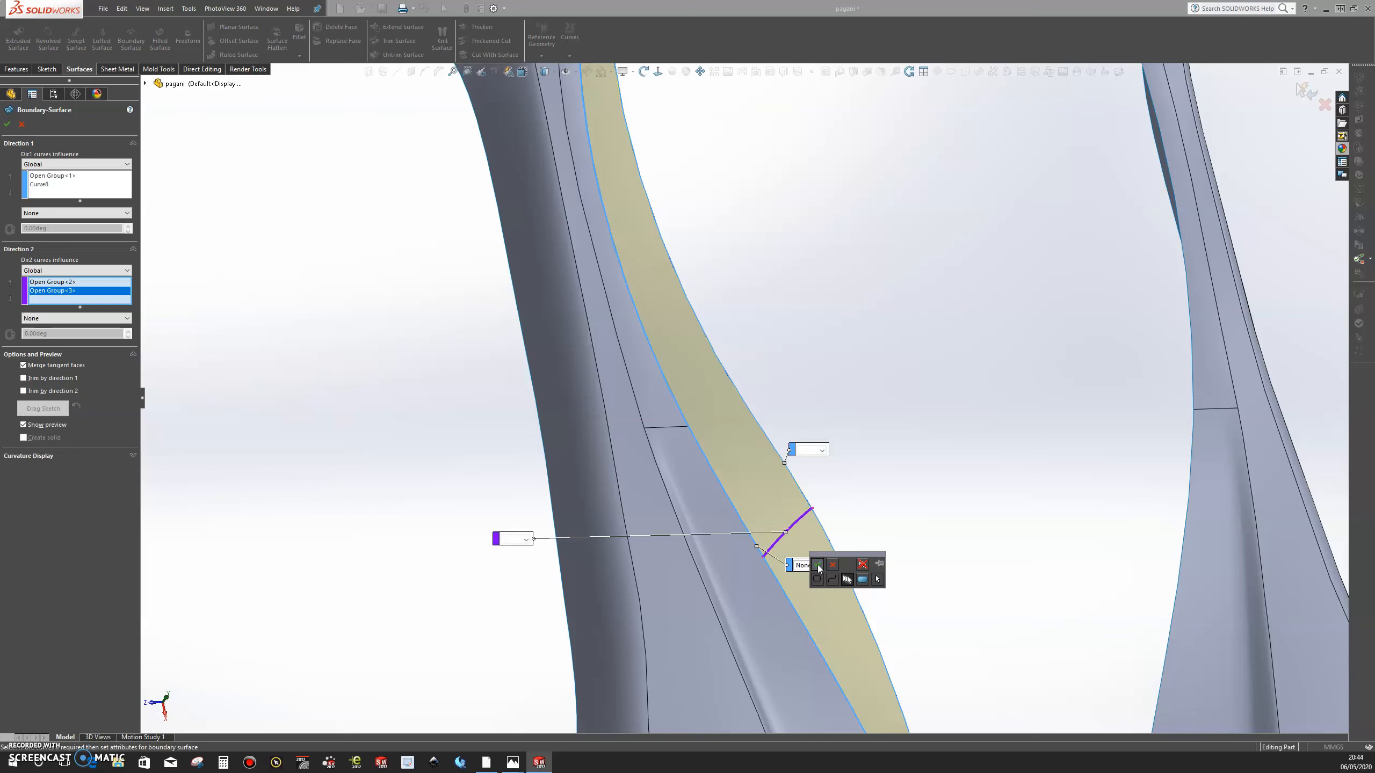
left_click(818, 566)
- Move the fender-edge profile's tangency callout clear of the model and examine its tangency options without changing them
scroll(890, 523, "down", 8)
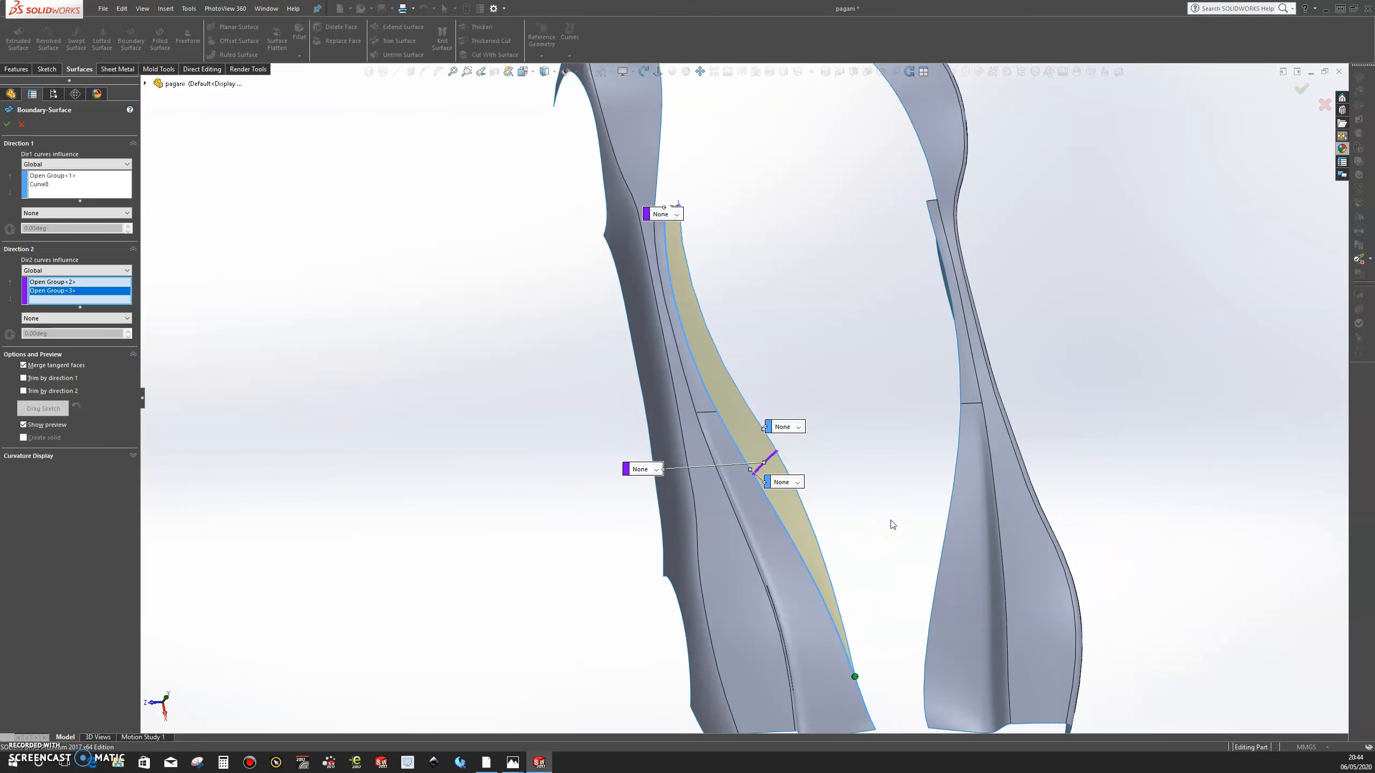
middle_click_drag(871, 513, 869, 499)
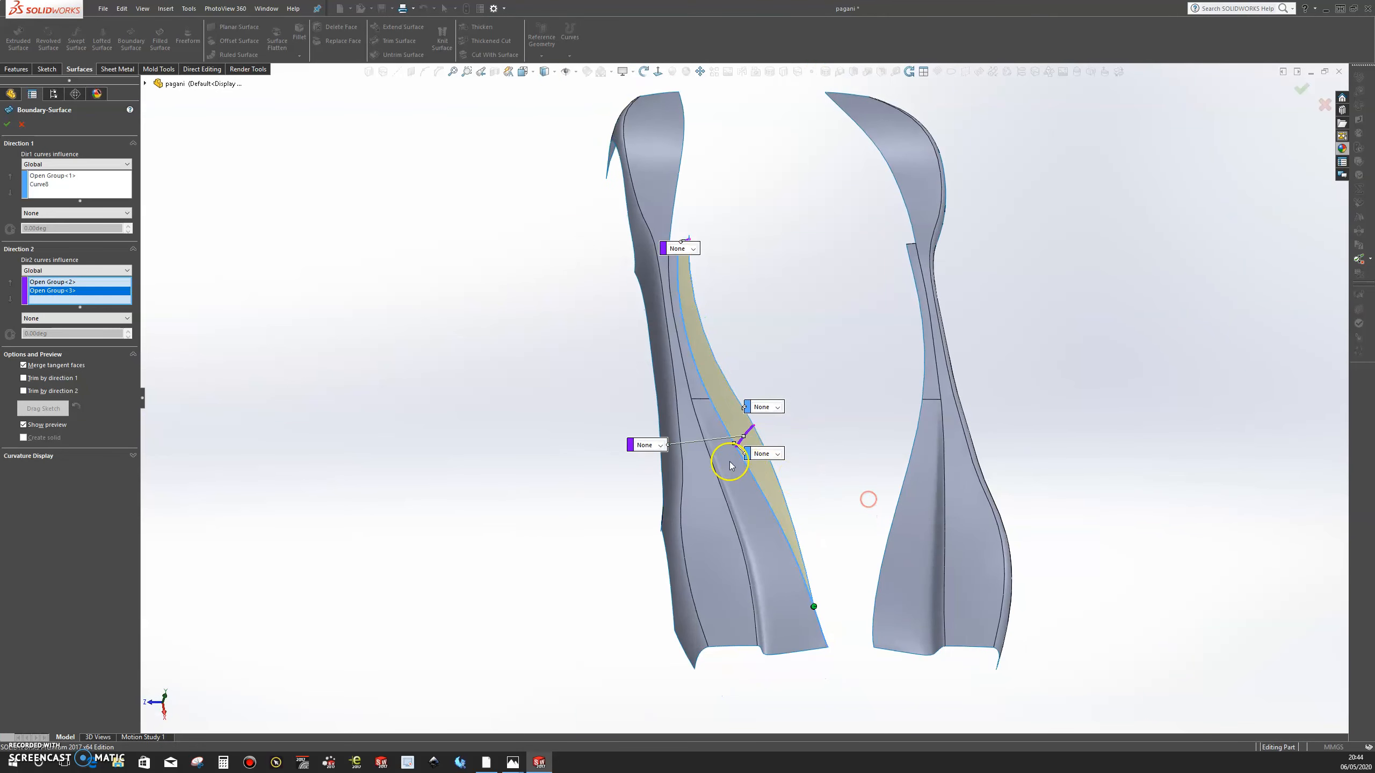
left_click(655, 431)
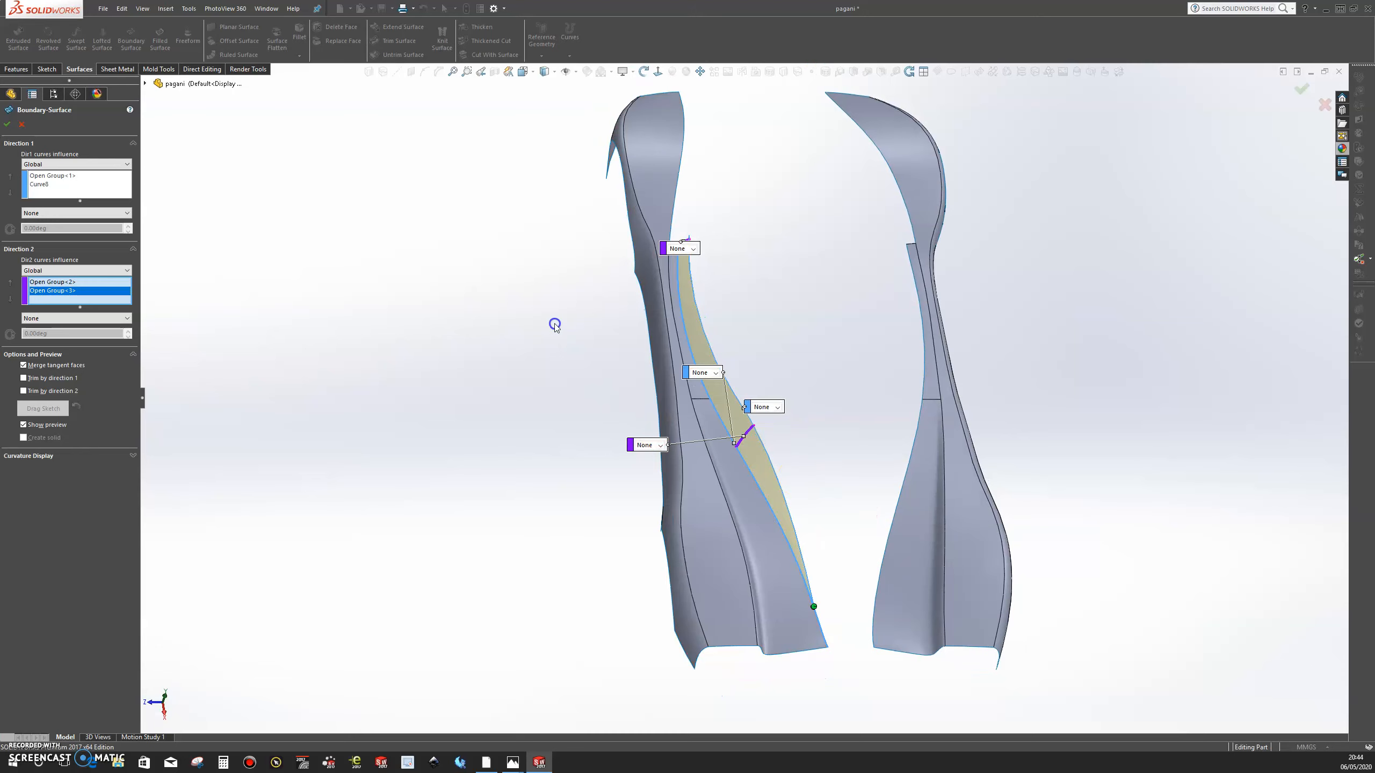
left_click_drag(473, 318, 460, 319)
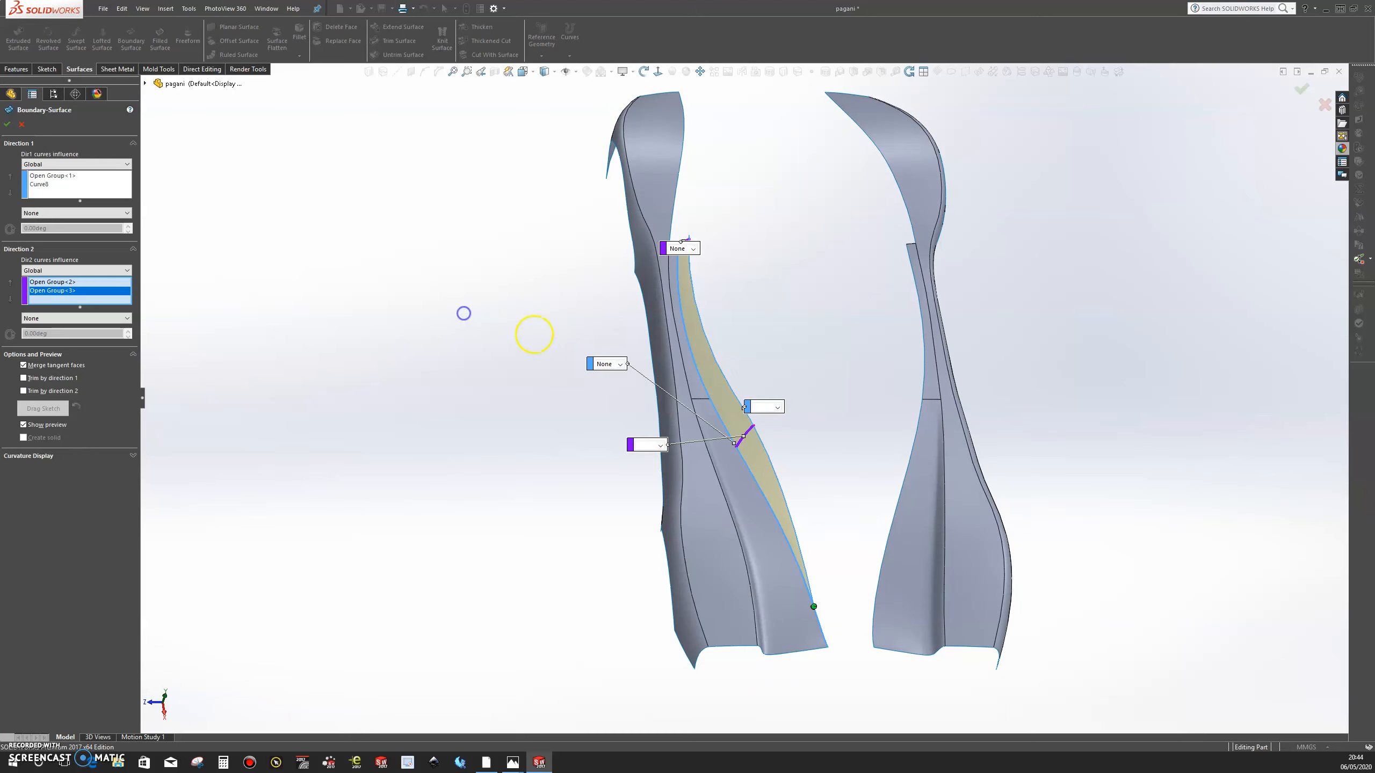
scroll(612, 364, "down", 2)
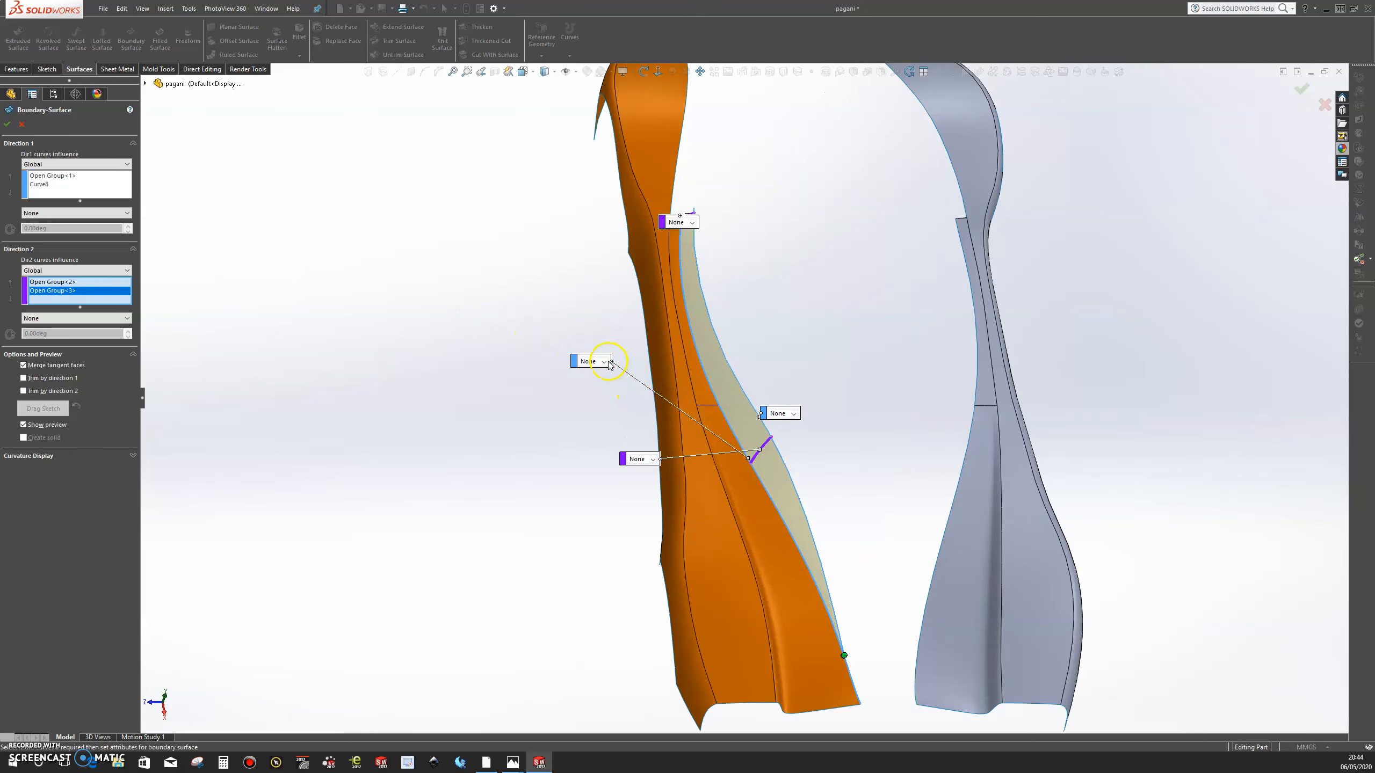
left_click(605, 362)
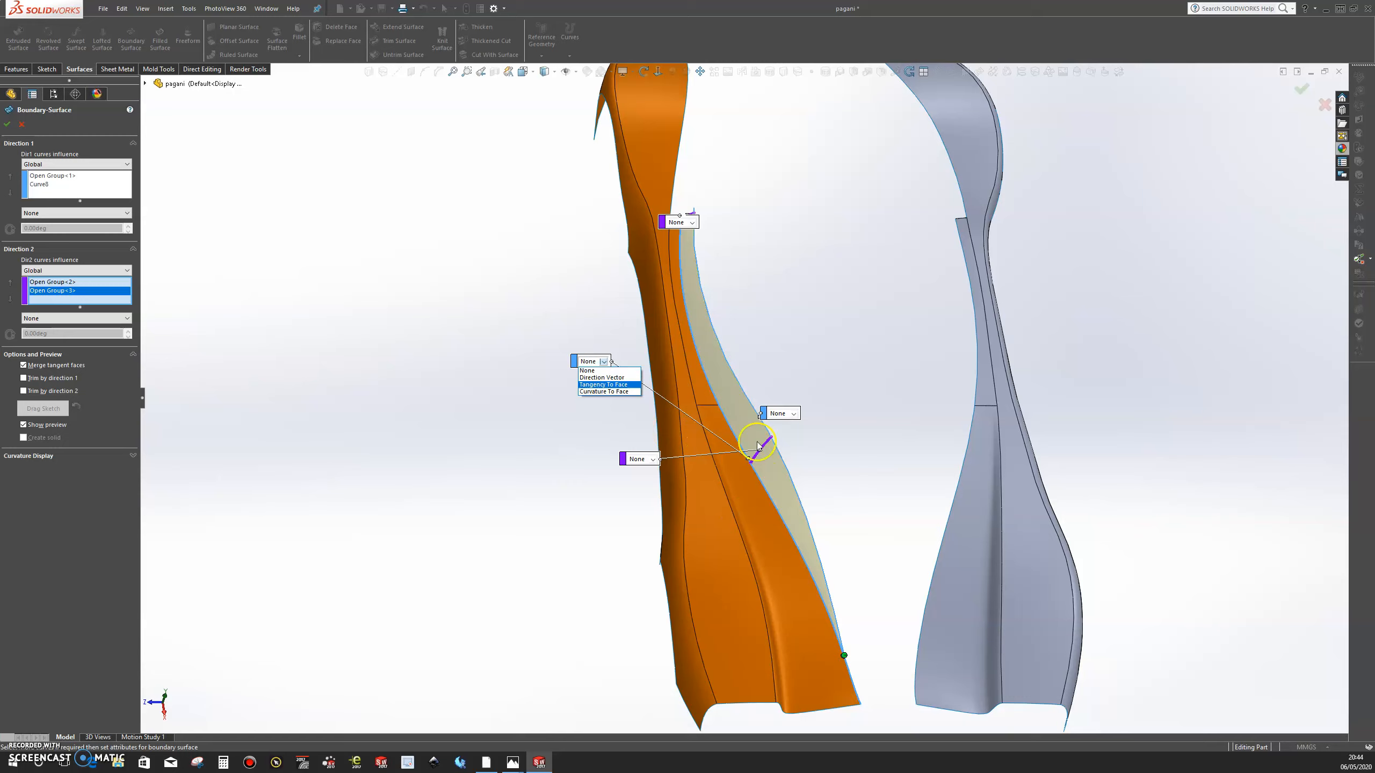
left_click(397, 207)
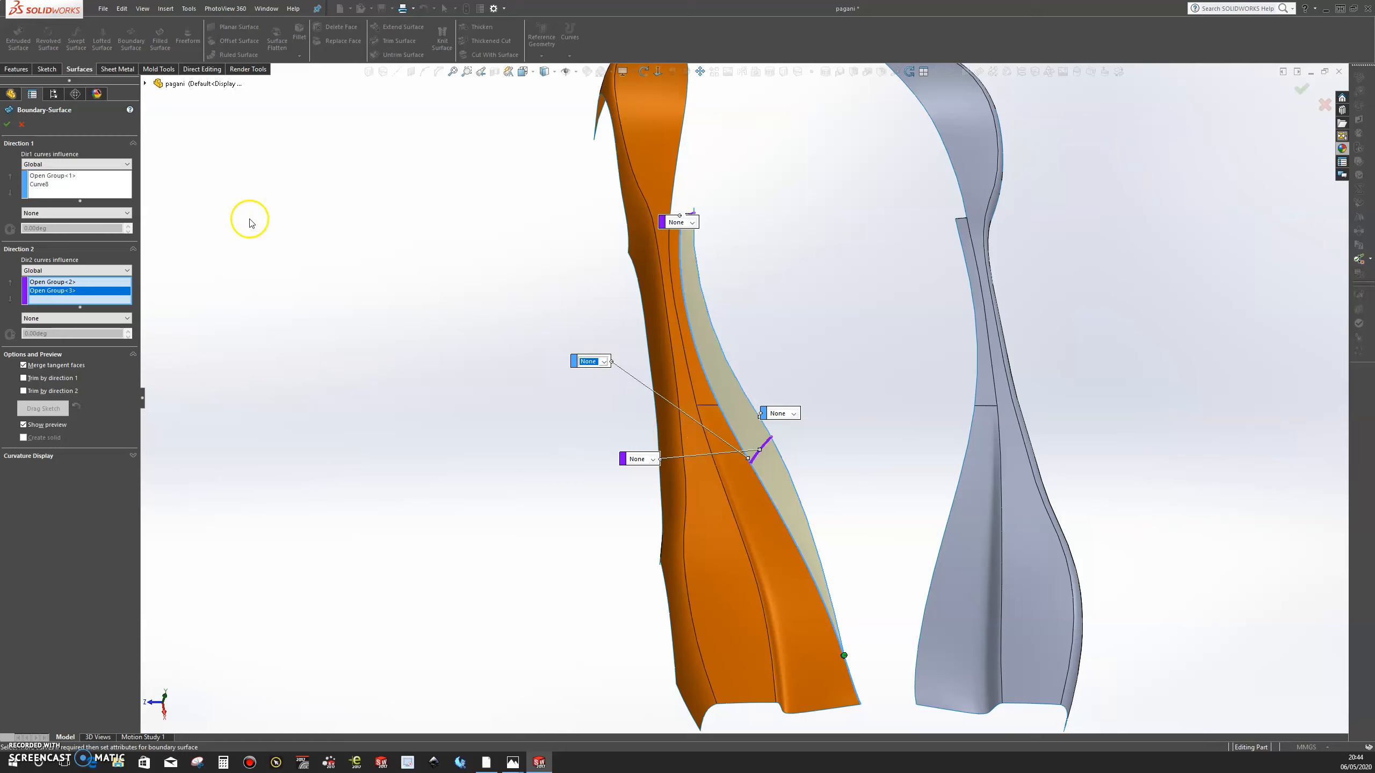
- Create the boundary surface and inspect its tapered rear end against the fender
left_click(6, 125)
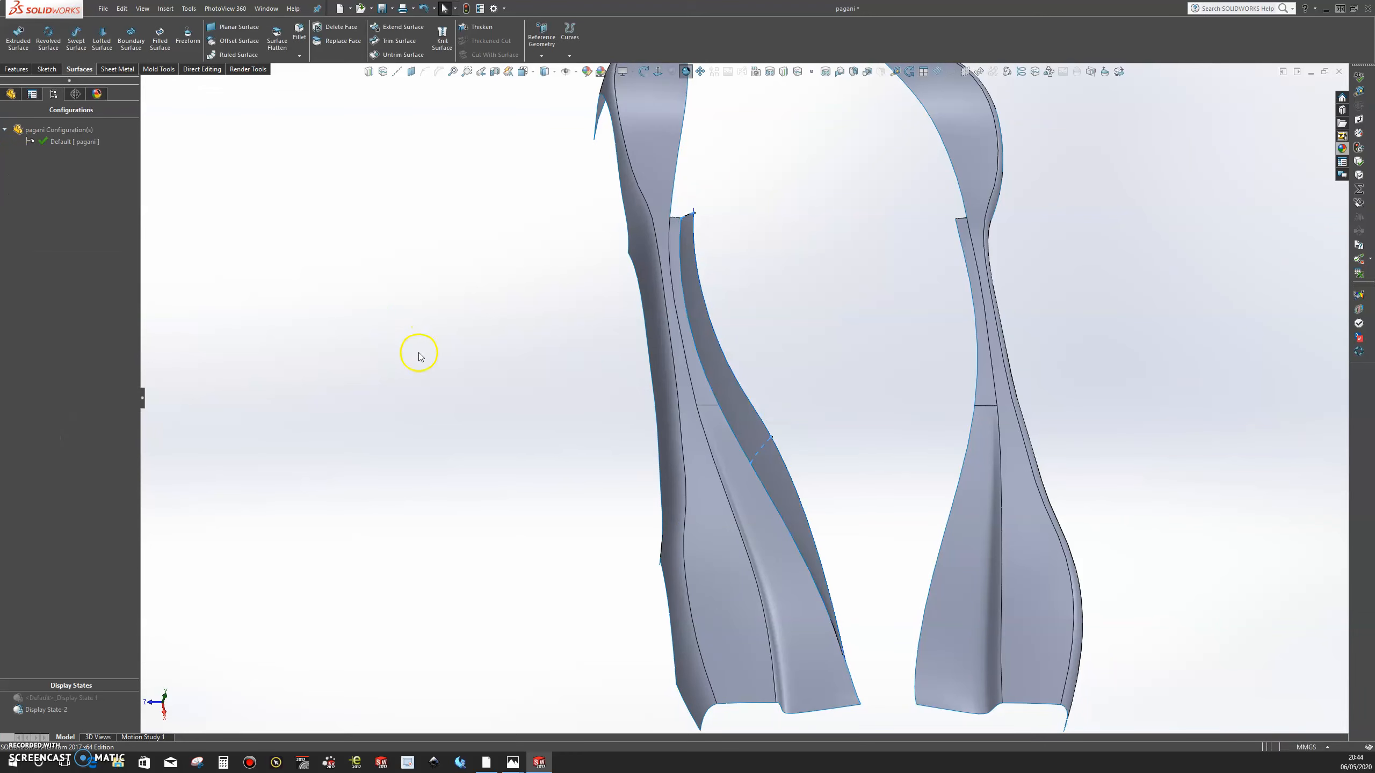
middle_click_drag(494, 477, 580, 430)
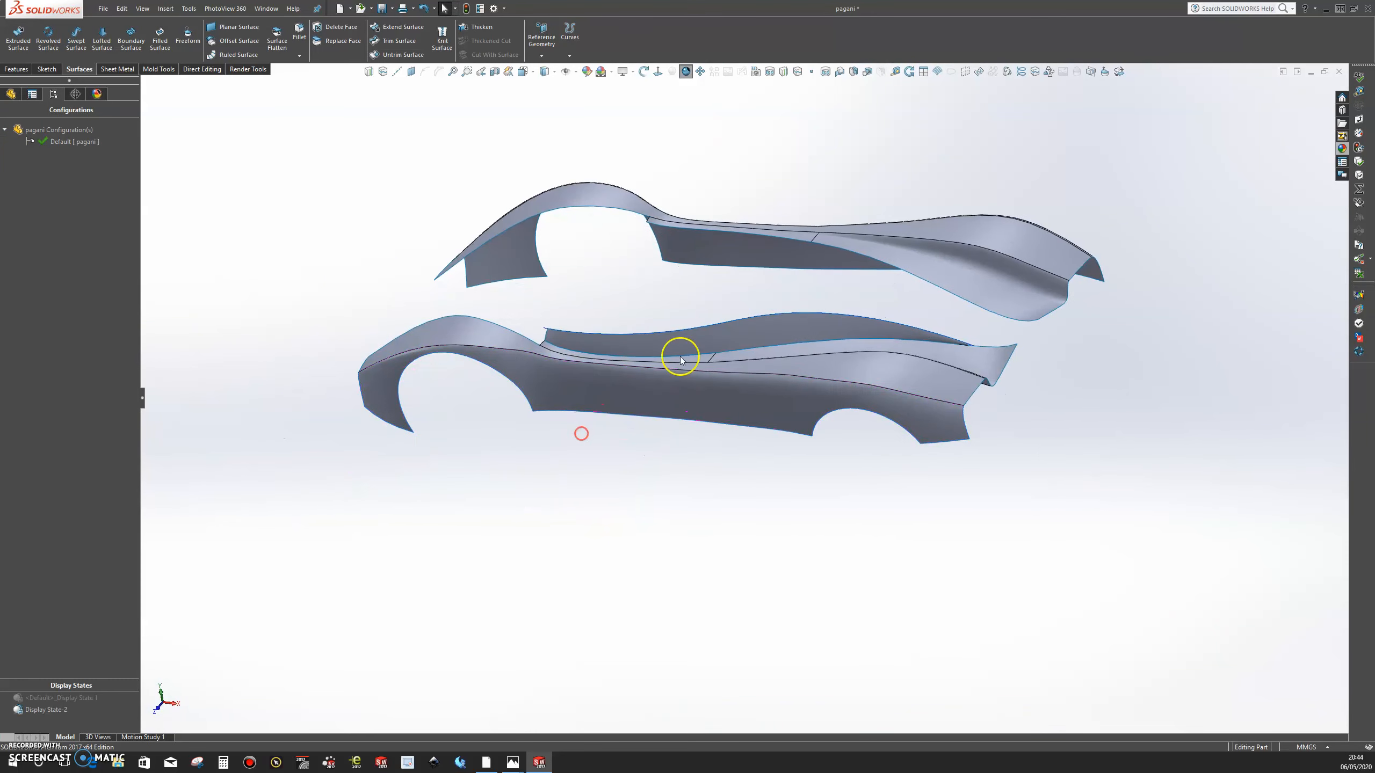
scroll(833, 325, "down", 3)
scroll(1043, 331, "down", 4)
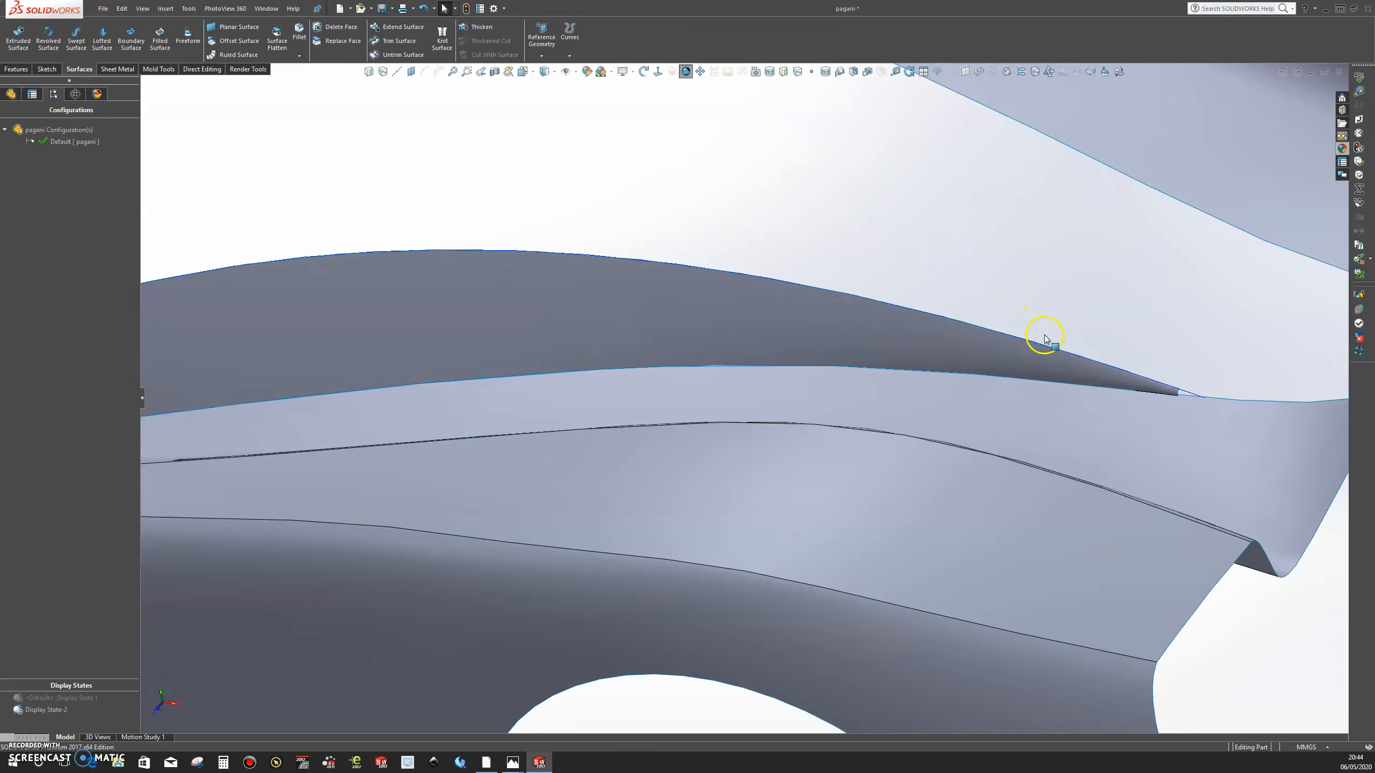
- Examine the boundary surface's rear tip where it meets the fender edge and the window-line curve
scroll(1078, 400, "down", 2)
scroll(1237, 460, "down", 3)
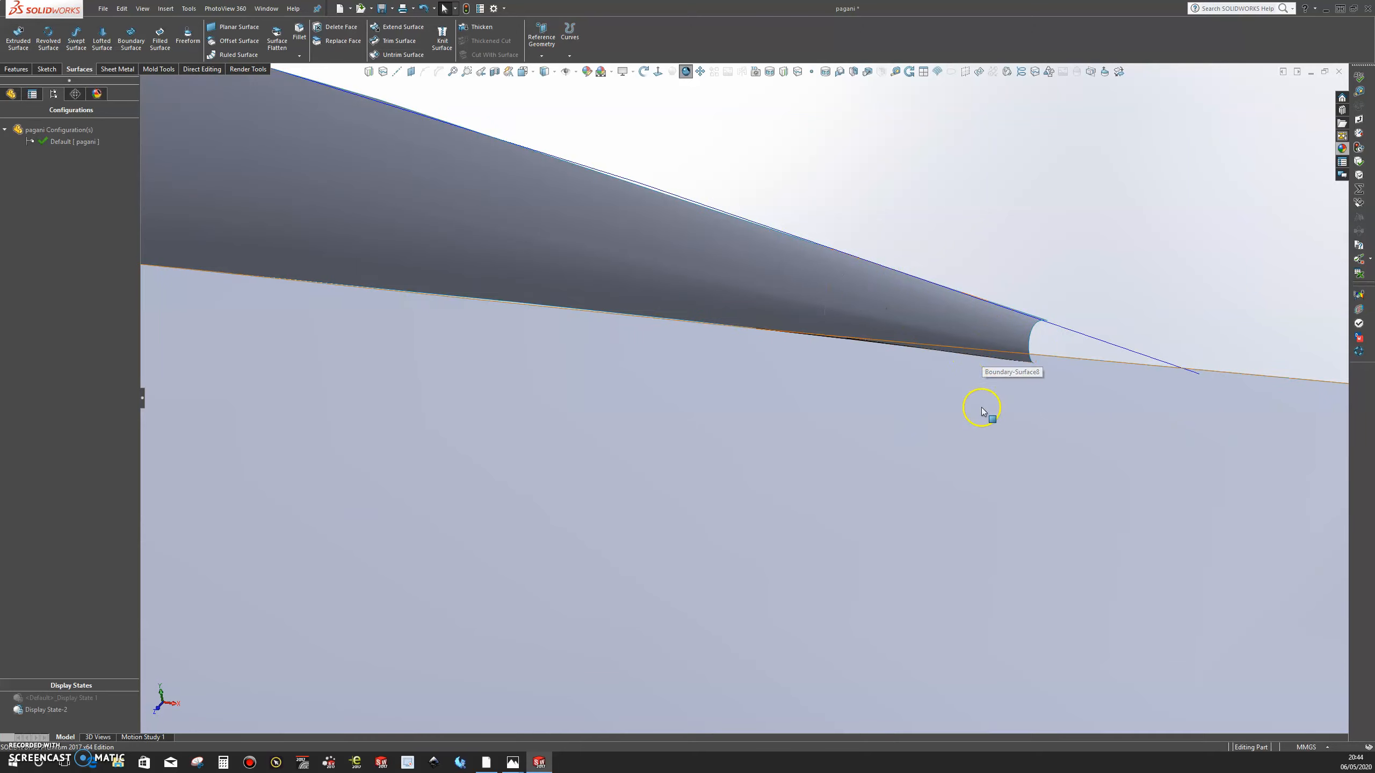
scroll(983, 410, "up", 2)
scroll(771, 428, "up", 8)
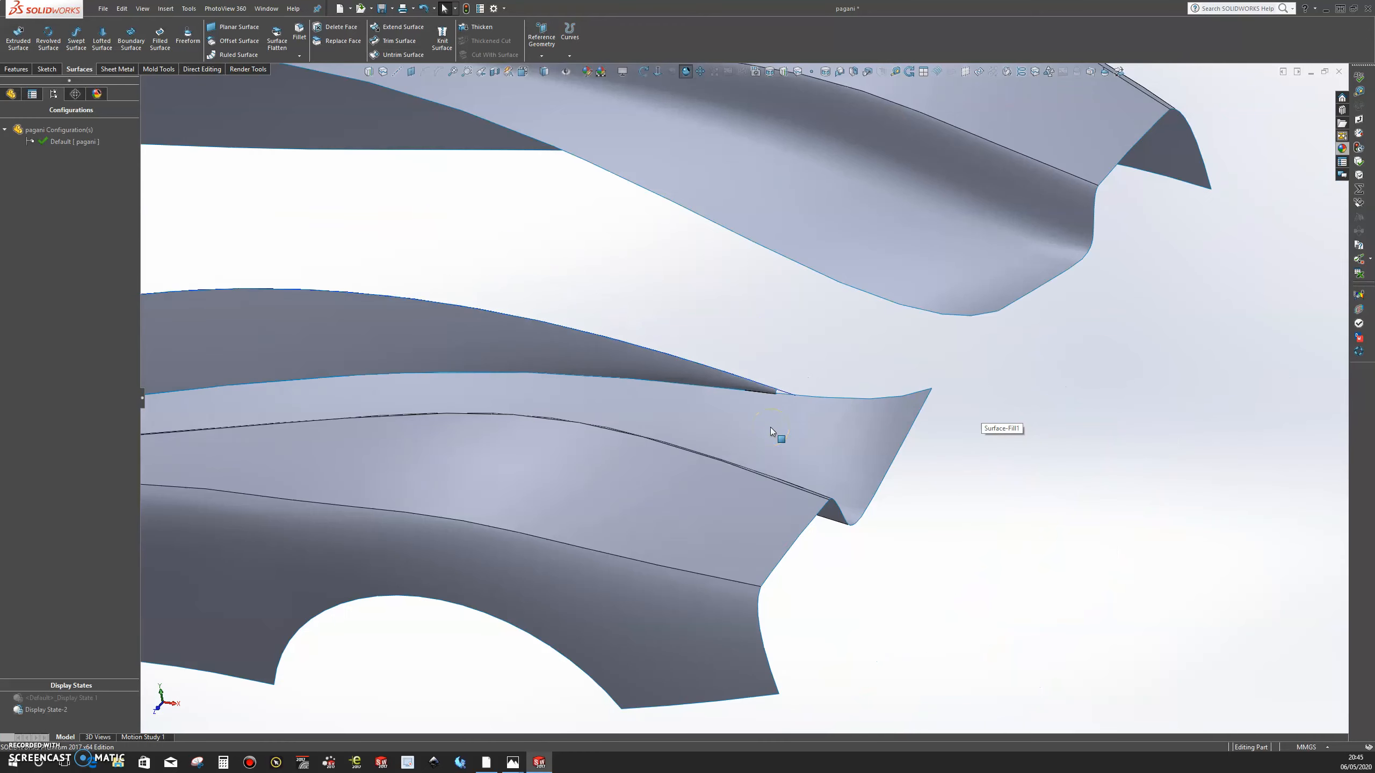
scroll(586, 438, "up", 3)
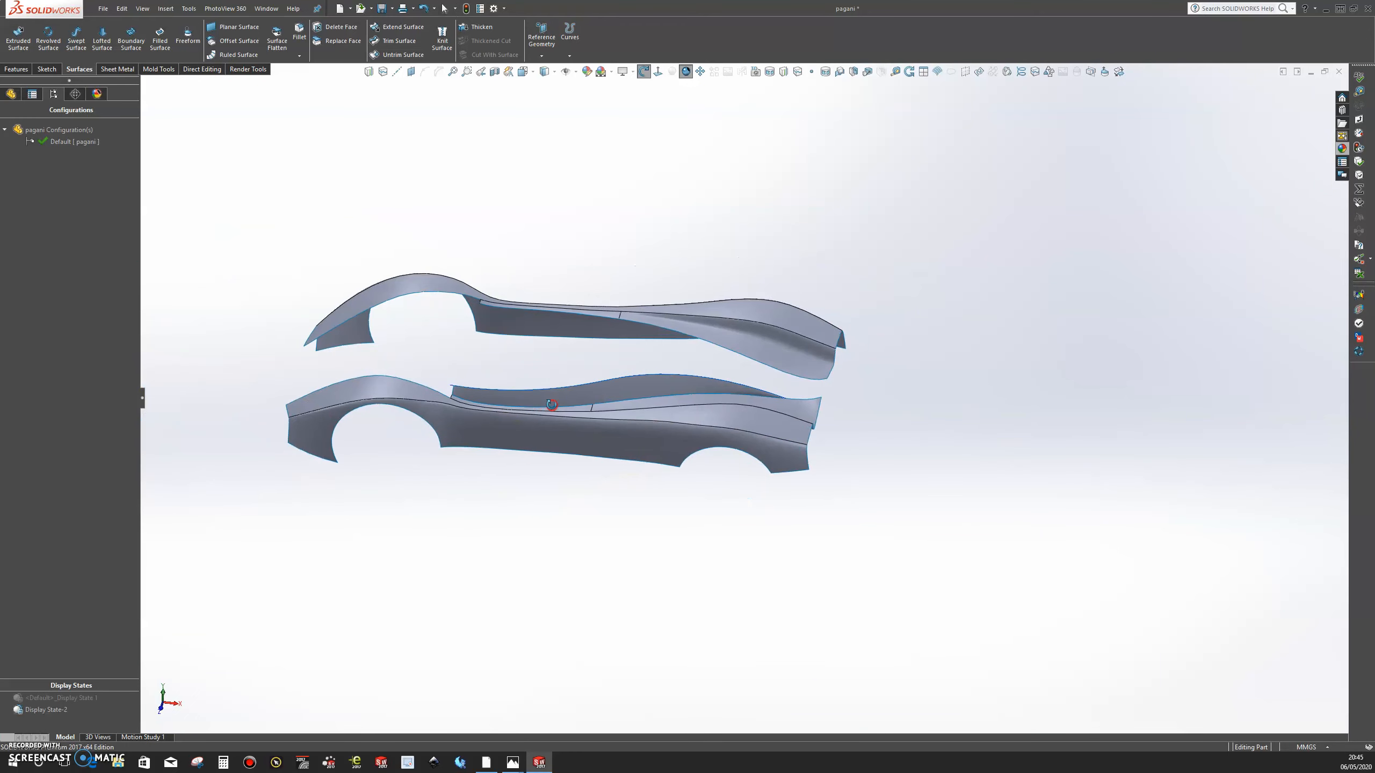
- Compare the body surfaces from several angles with the 2009 Pagani Zonda R reference photo
mouse_move(512, 762)
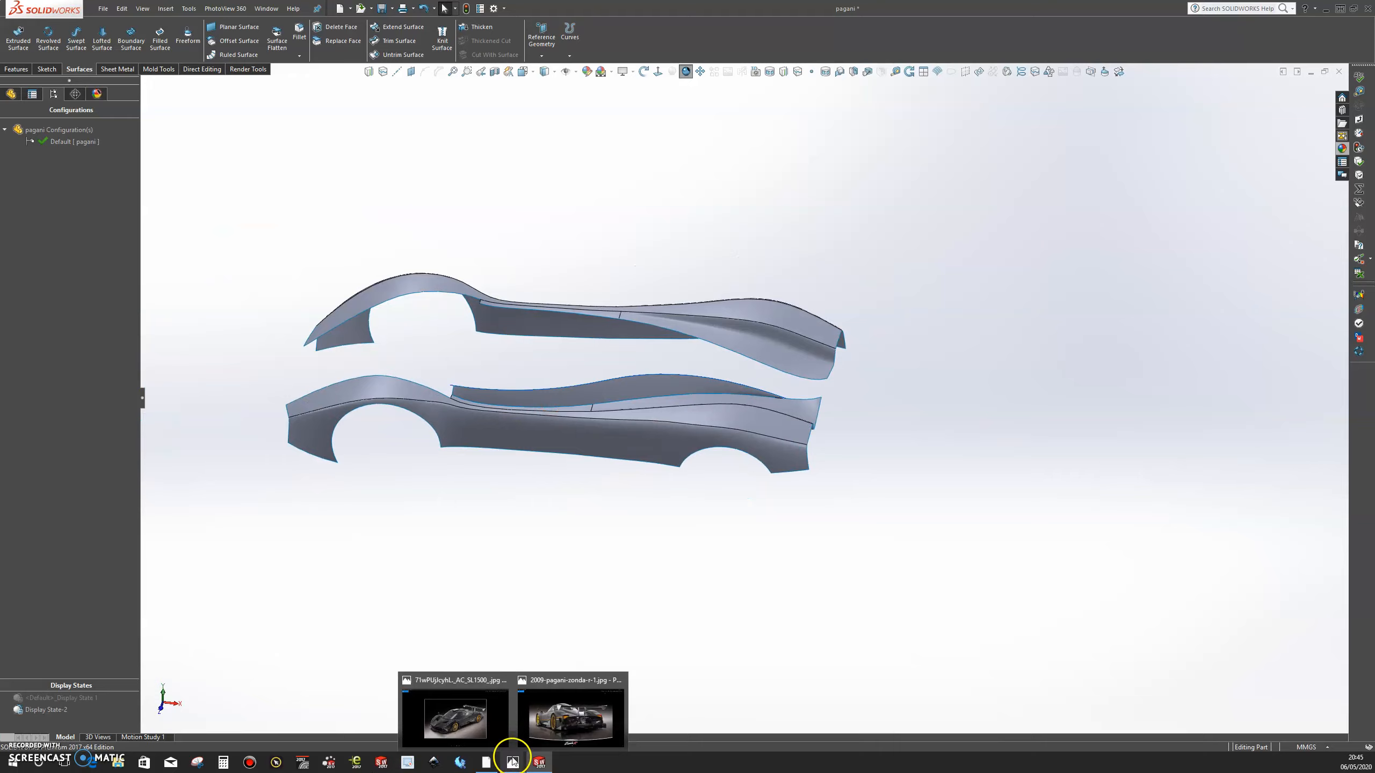
left_click(578, 717)
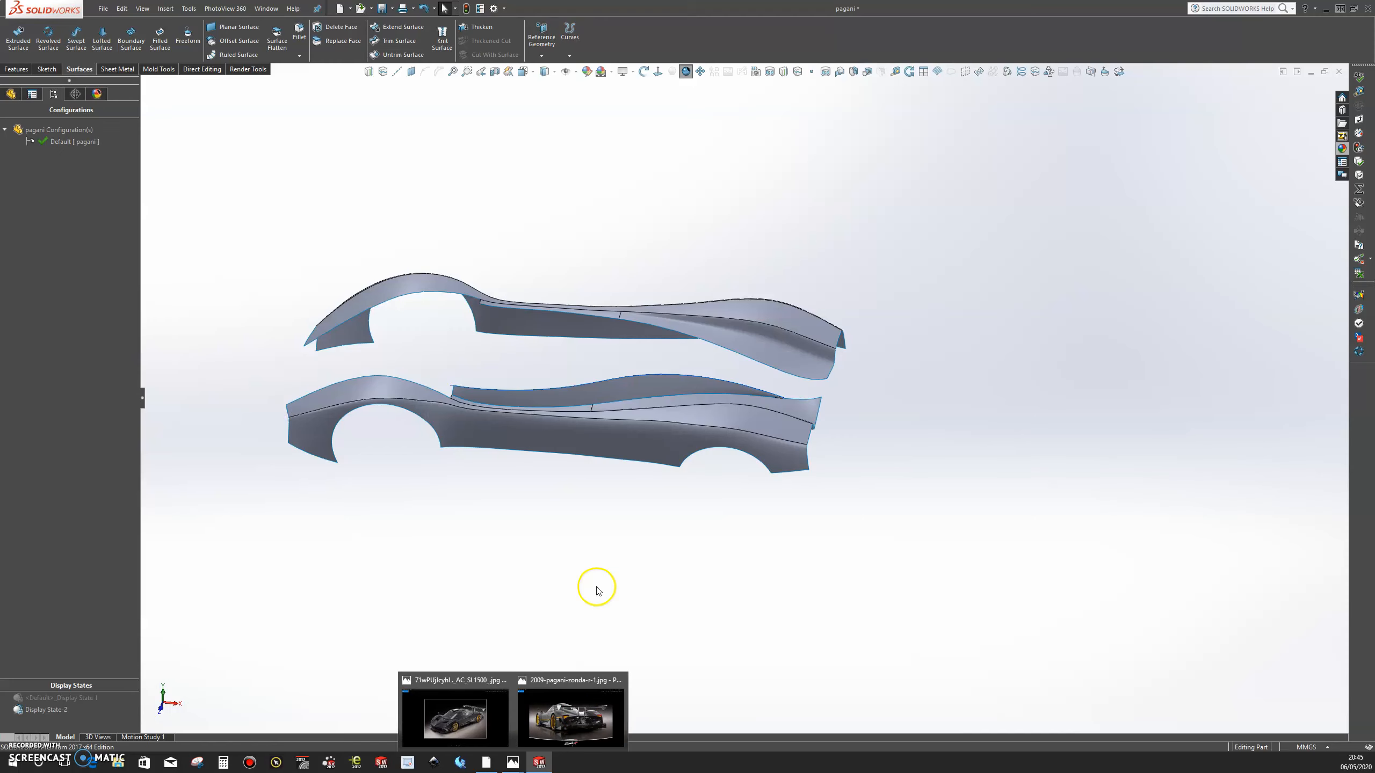
left_click_drag(613, 501, 491, 538)
middle_click_drag(490, 538, 541, 477)
scroll(576, 391, "down", 4)
middle_click_drag(621, 399, 514, 365)
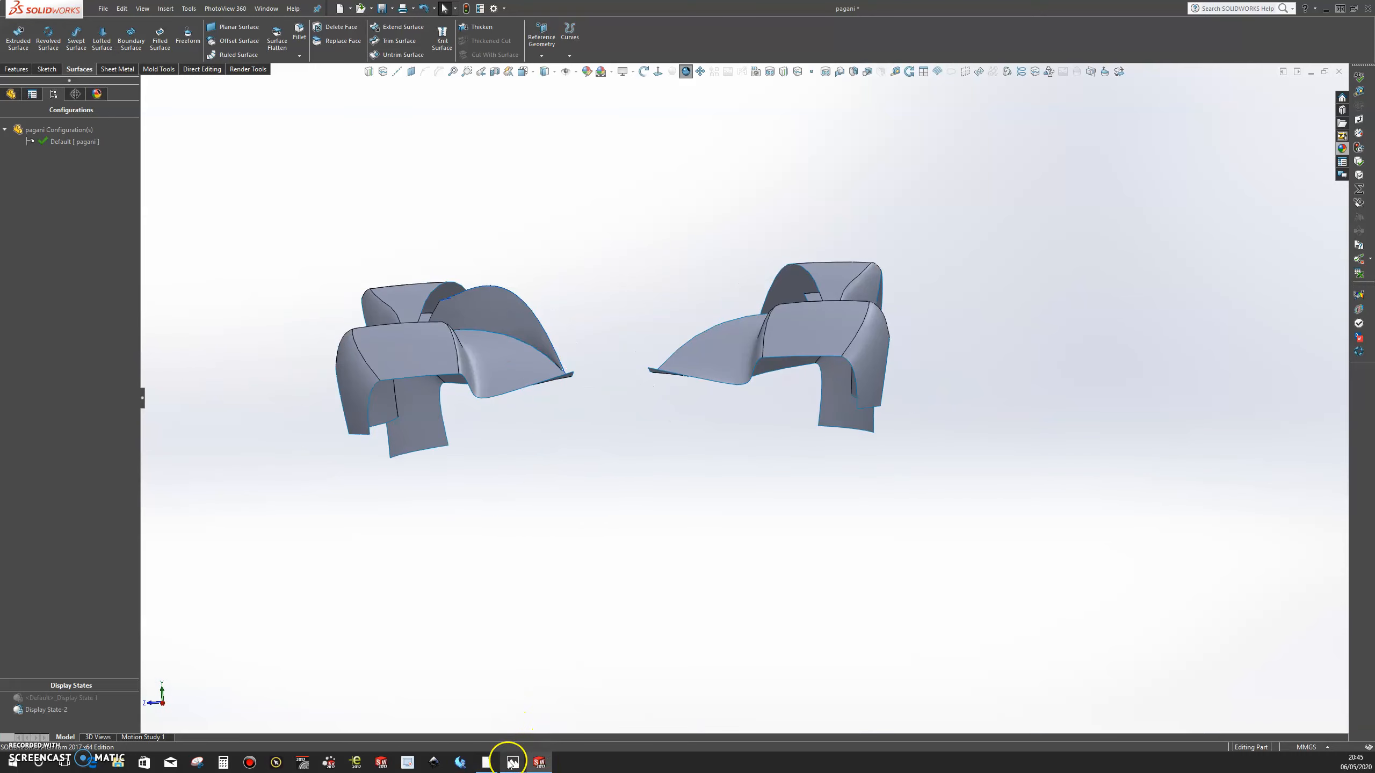
mouse_move(511, 763)
mouse_move(540, 715)
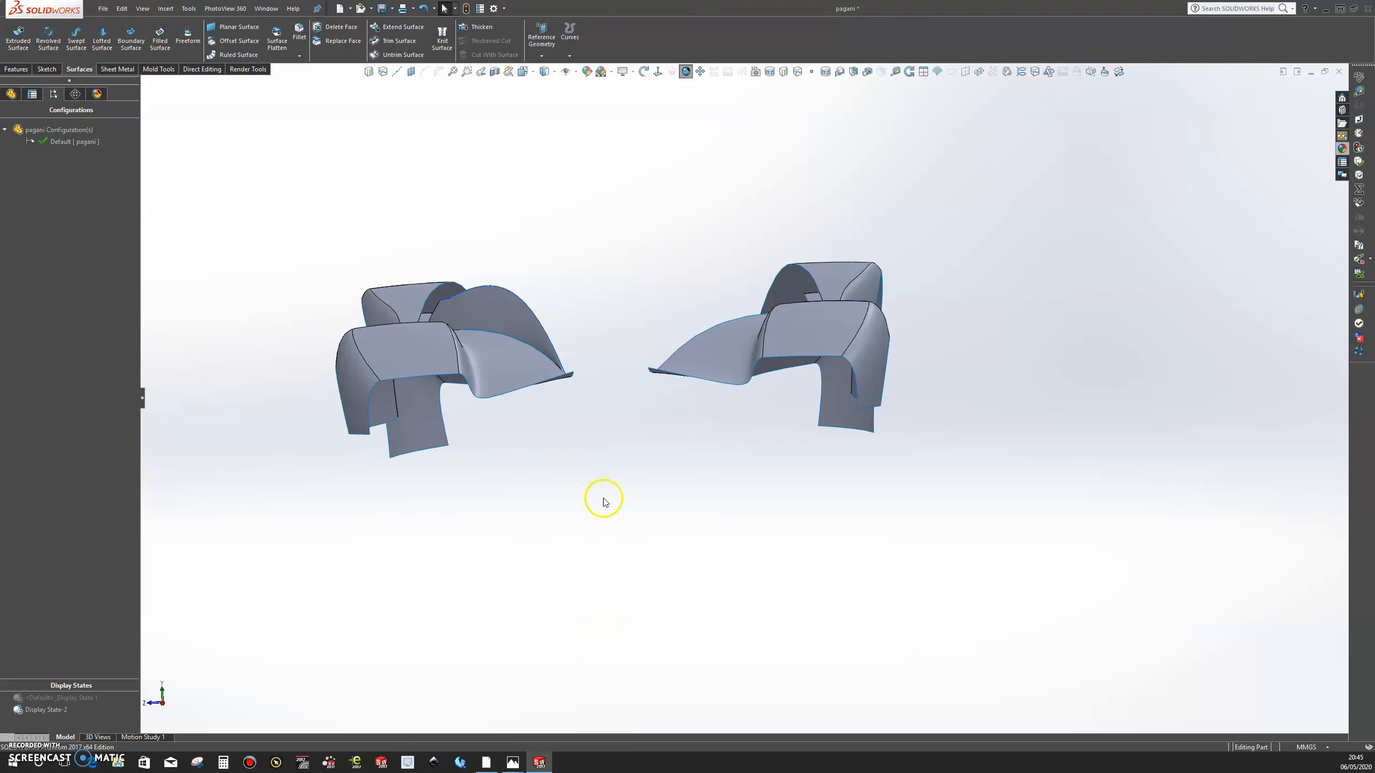
middle_click_drag(605, 501, 869, 504)
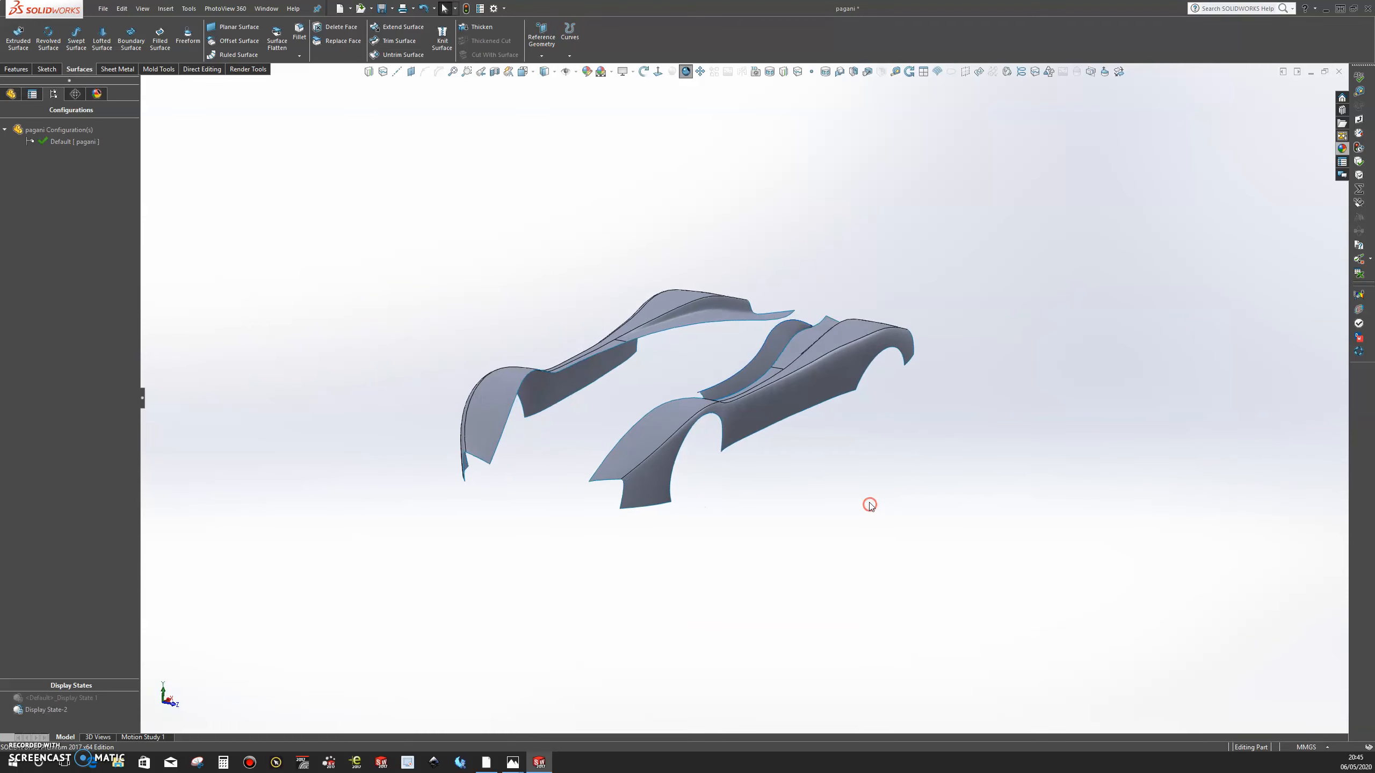
- Open the 3D sketch of connecting splines under the newest boundary surface (3DSketch17) for editing
scroll(858, 421, "down", 2)
scroll(858, 421, "up", 3)
scroll(824, 325, "down", 5)
middle_click_drag(723, 397, 583, 359)
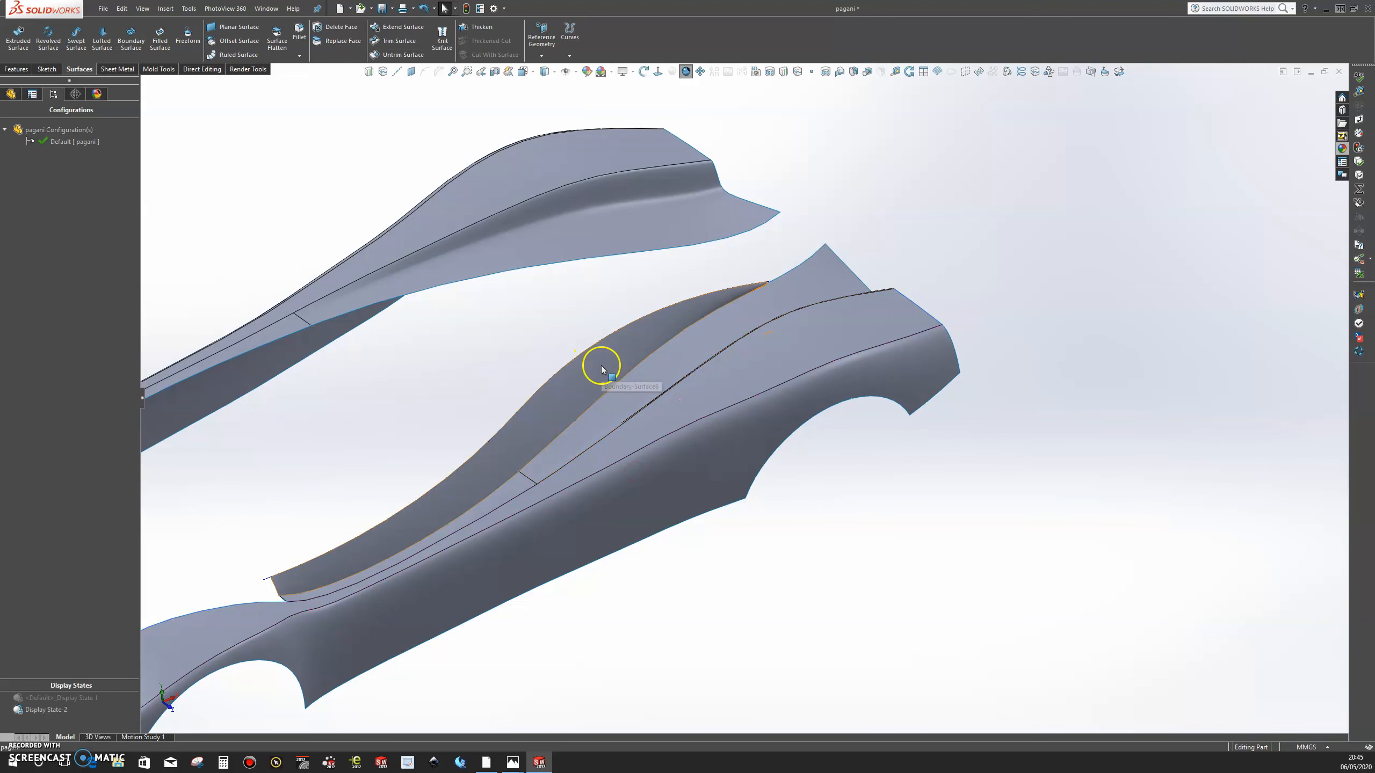
left_click(11, 94)
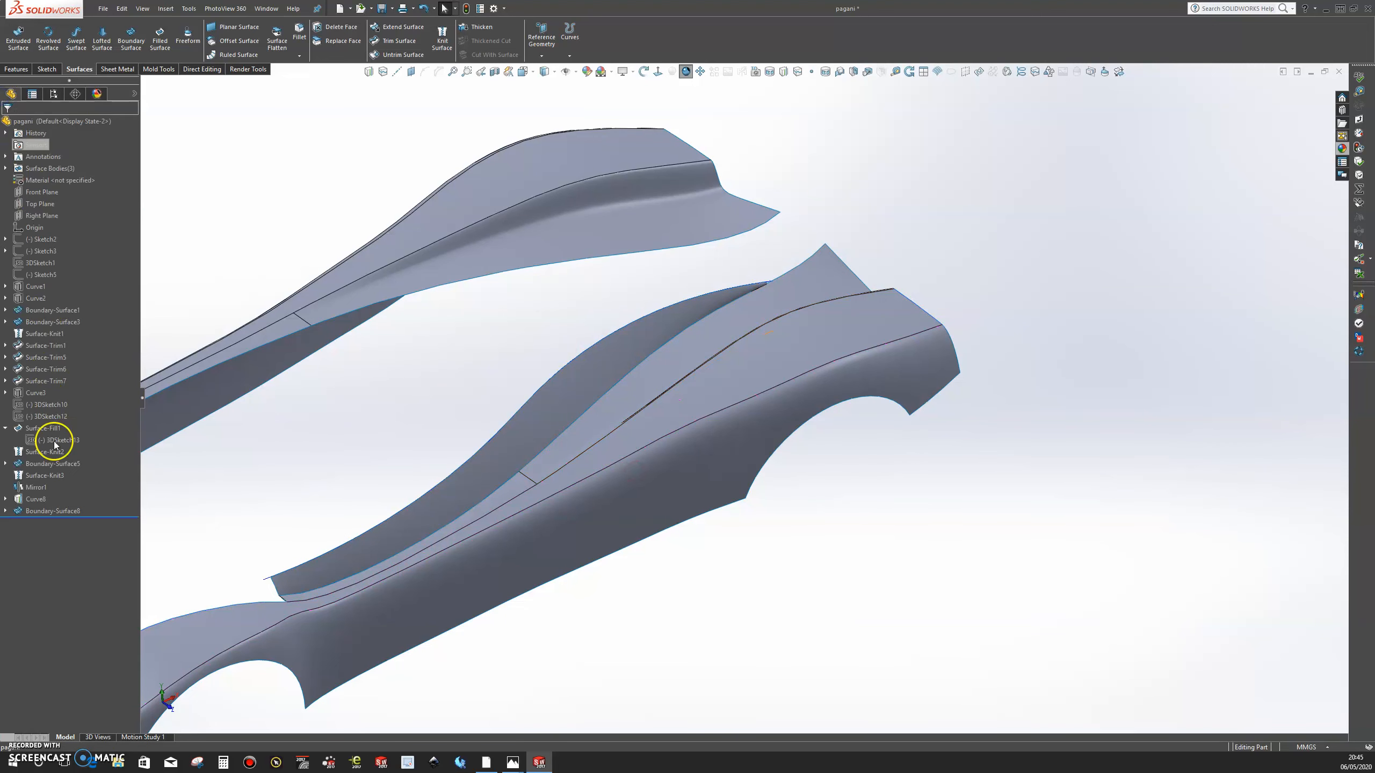
left_click(5, 499)
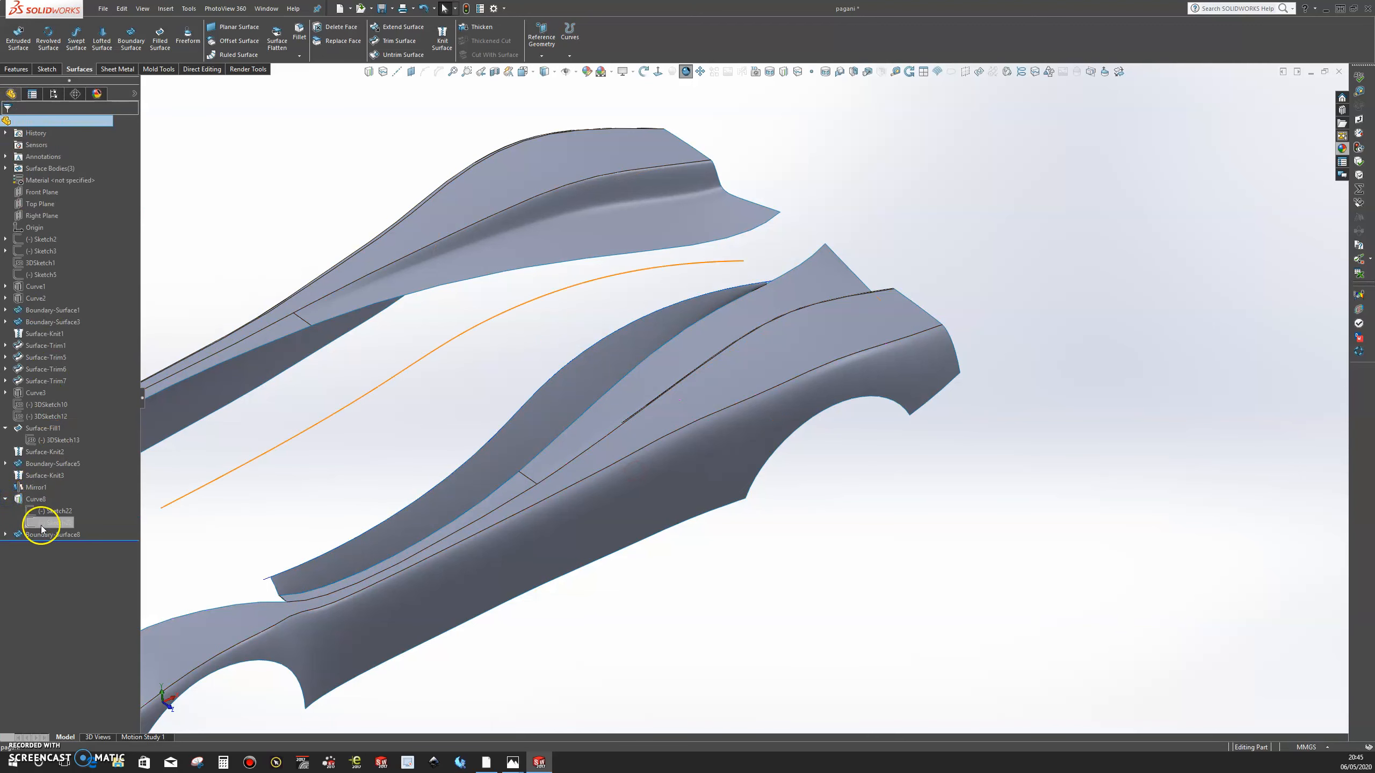
left_click(6, 535)
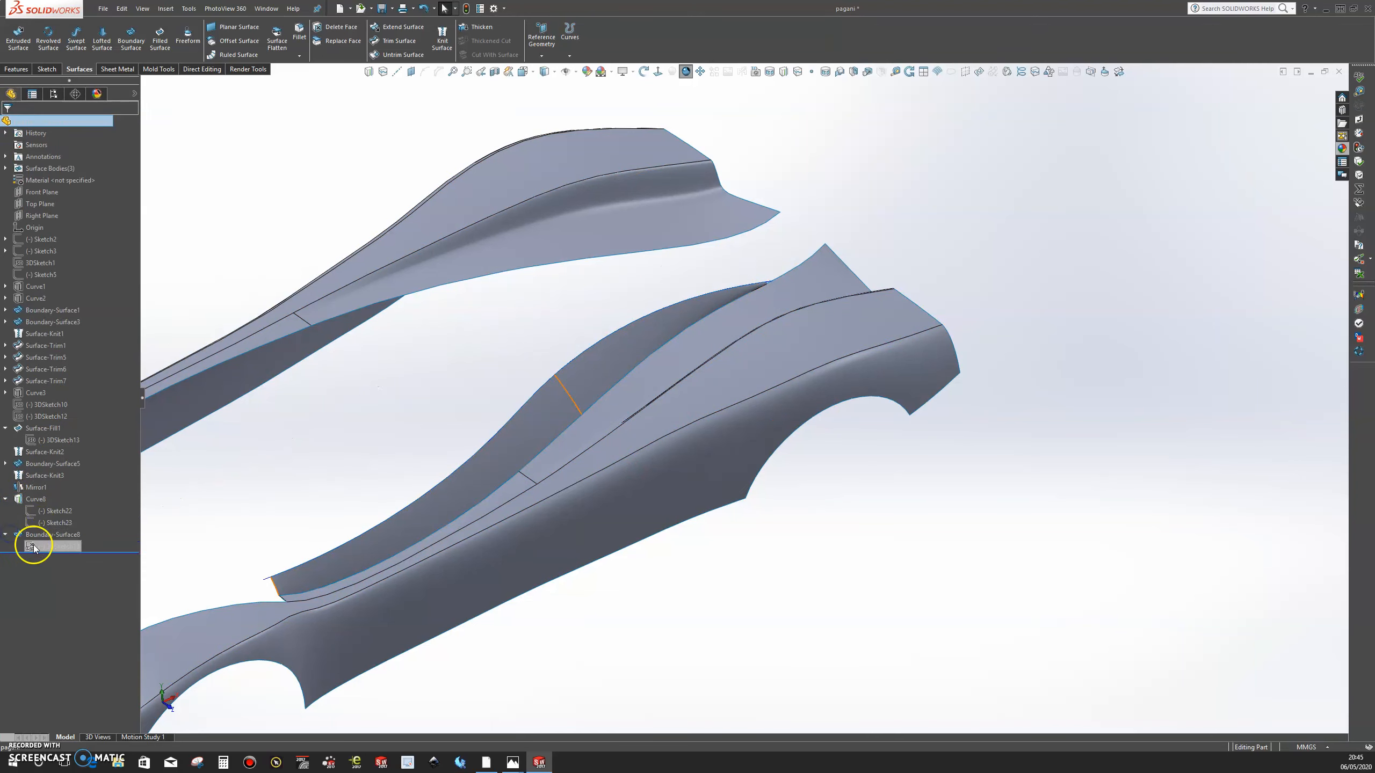
left_click(41, 549)
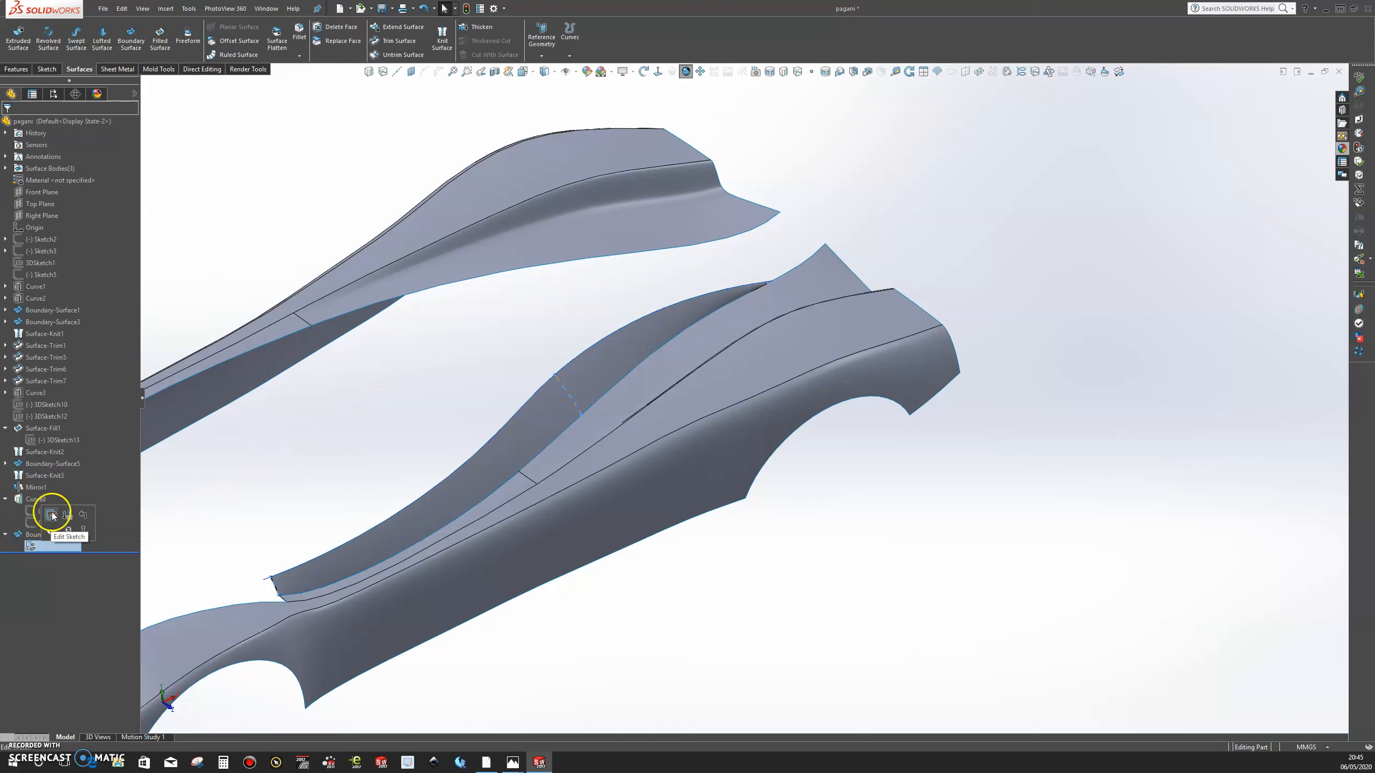
left_click(52, 516)
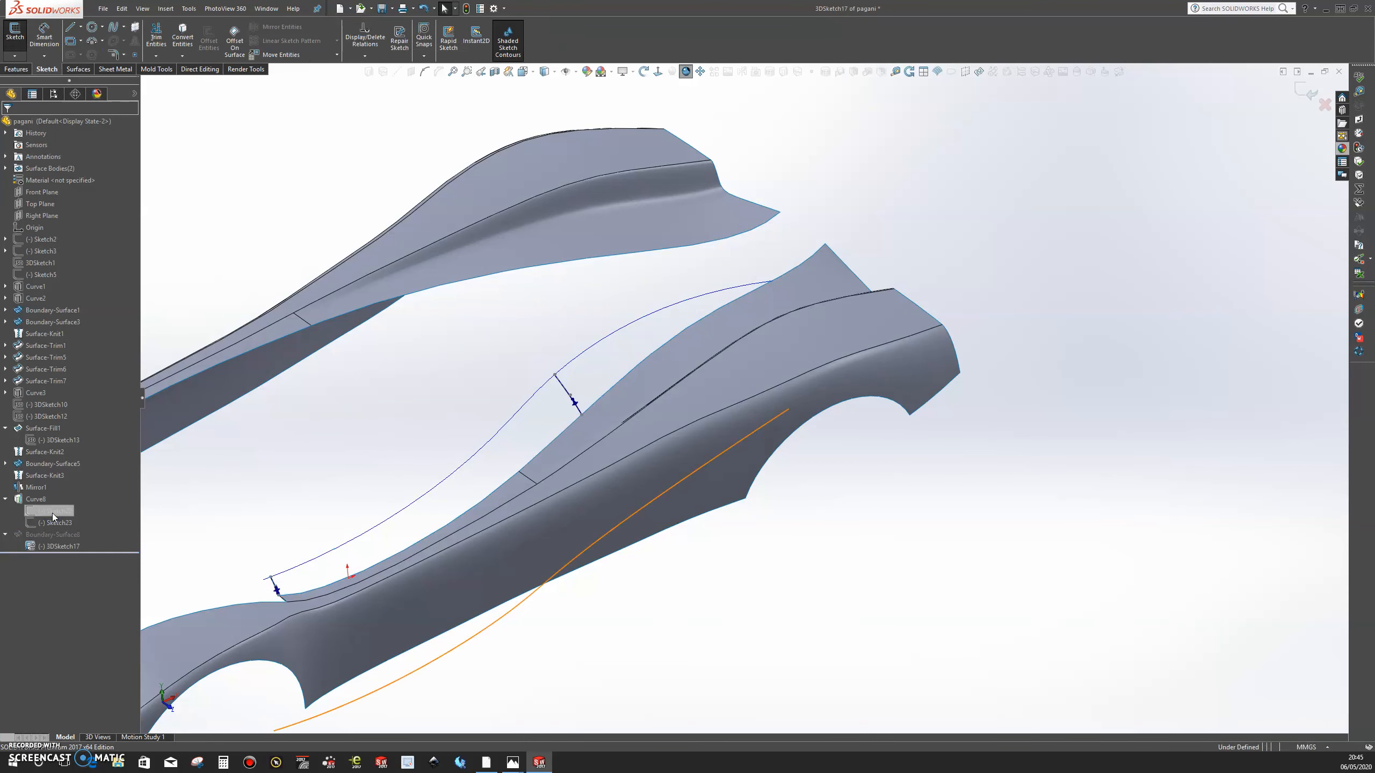
- Try a short connecting spline between the fender edge and the window-line curve, very close to their rear meeting point
middle_click_drag(631, 323, 641, 427)
scroll(717, 128, "down", 2)
scroll(718, 125, "down", 3)
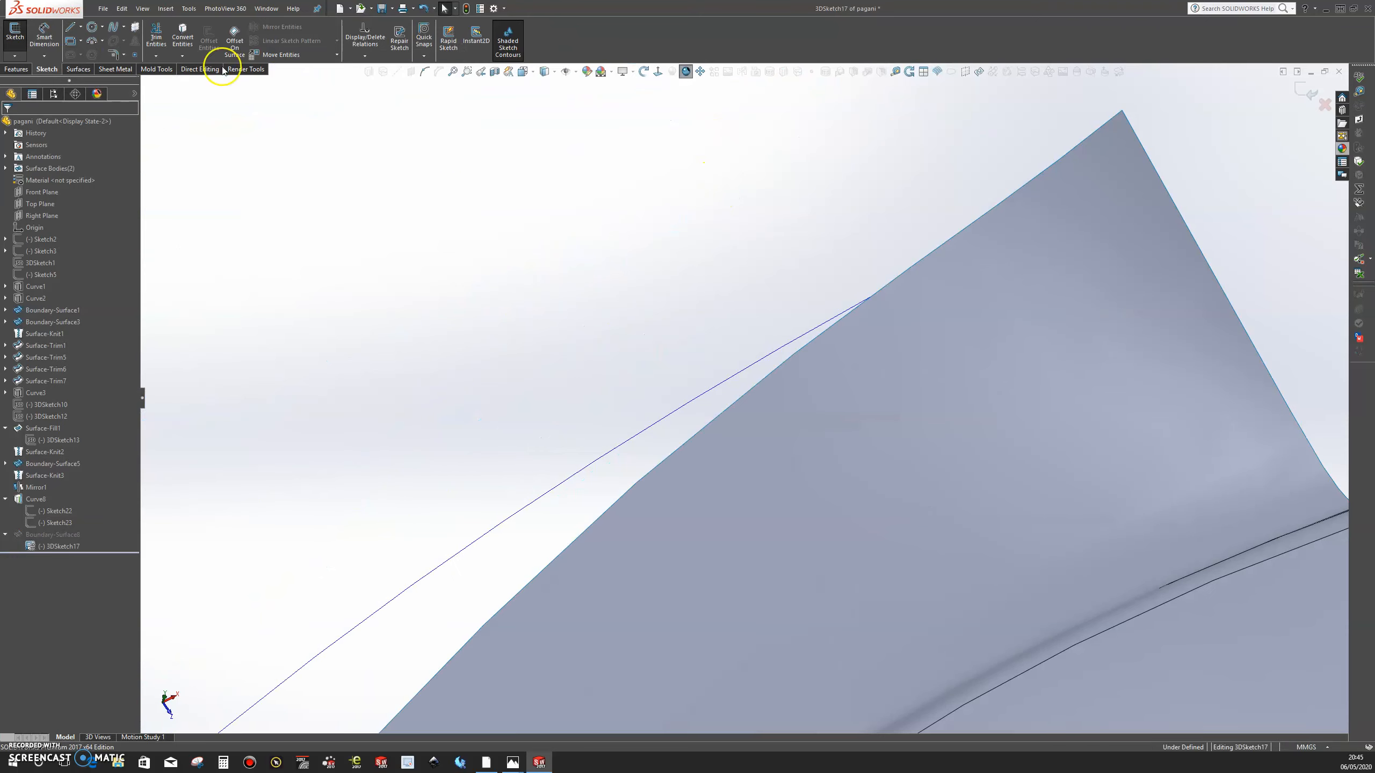
left_click(114, 28)
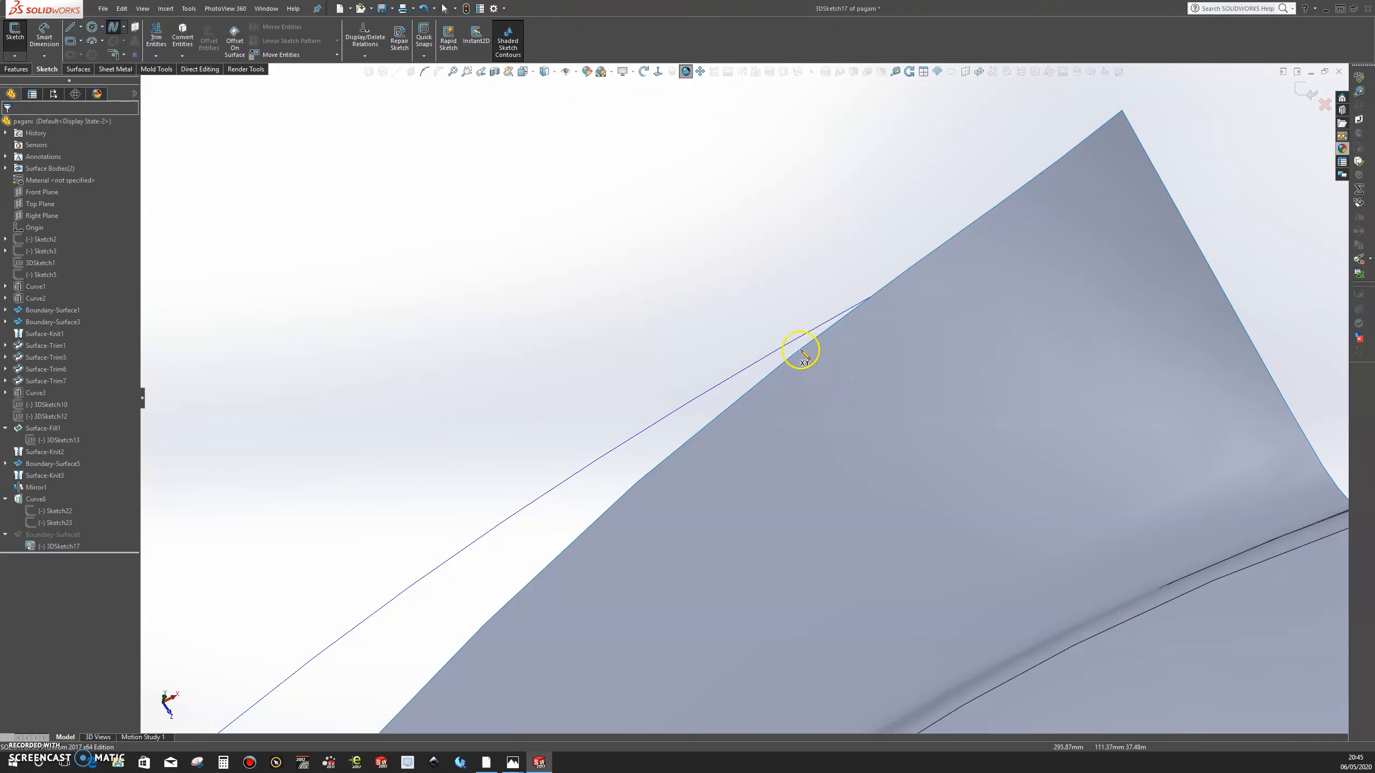
scroll(827, 340, "down", 2)
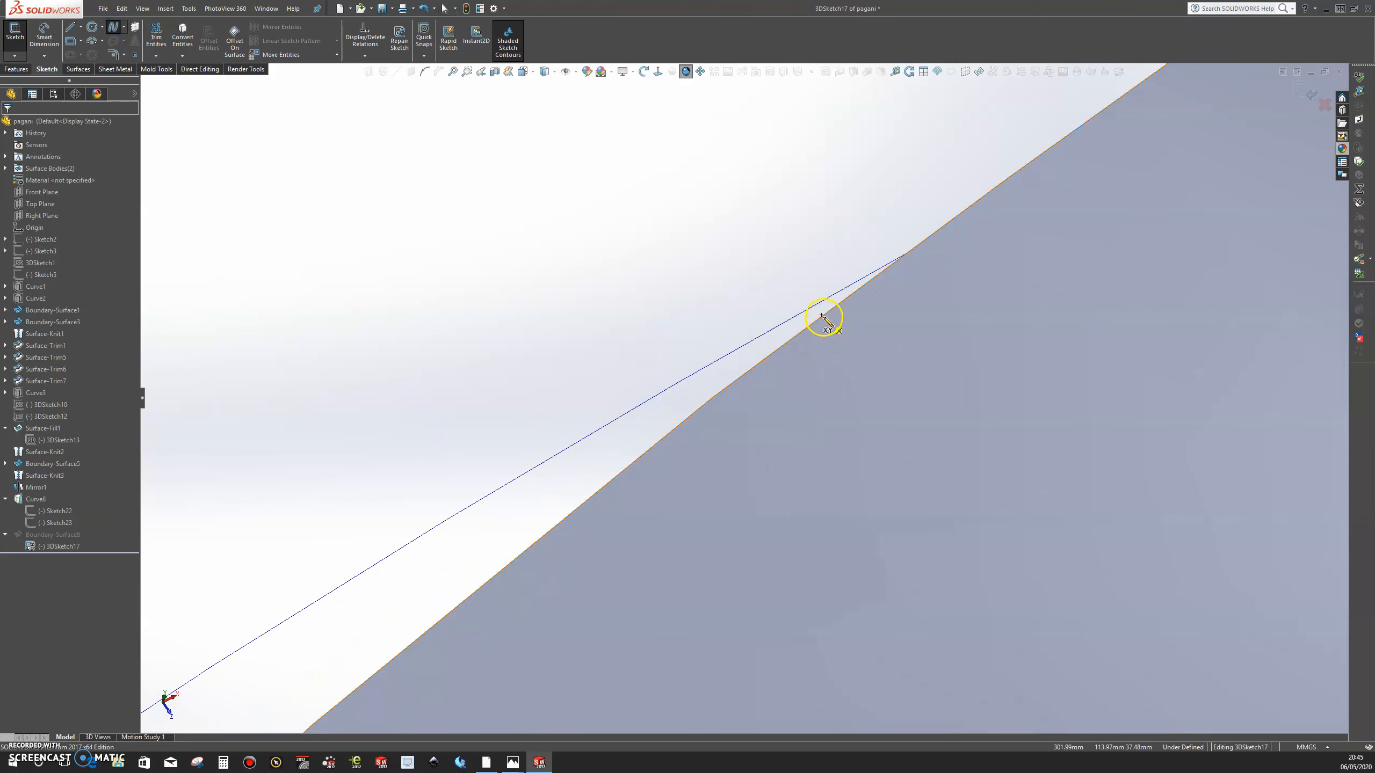
left_click(823, 318)
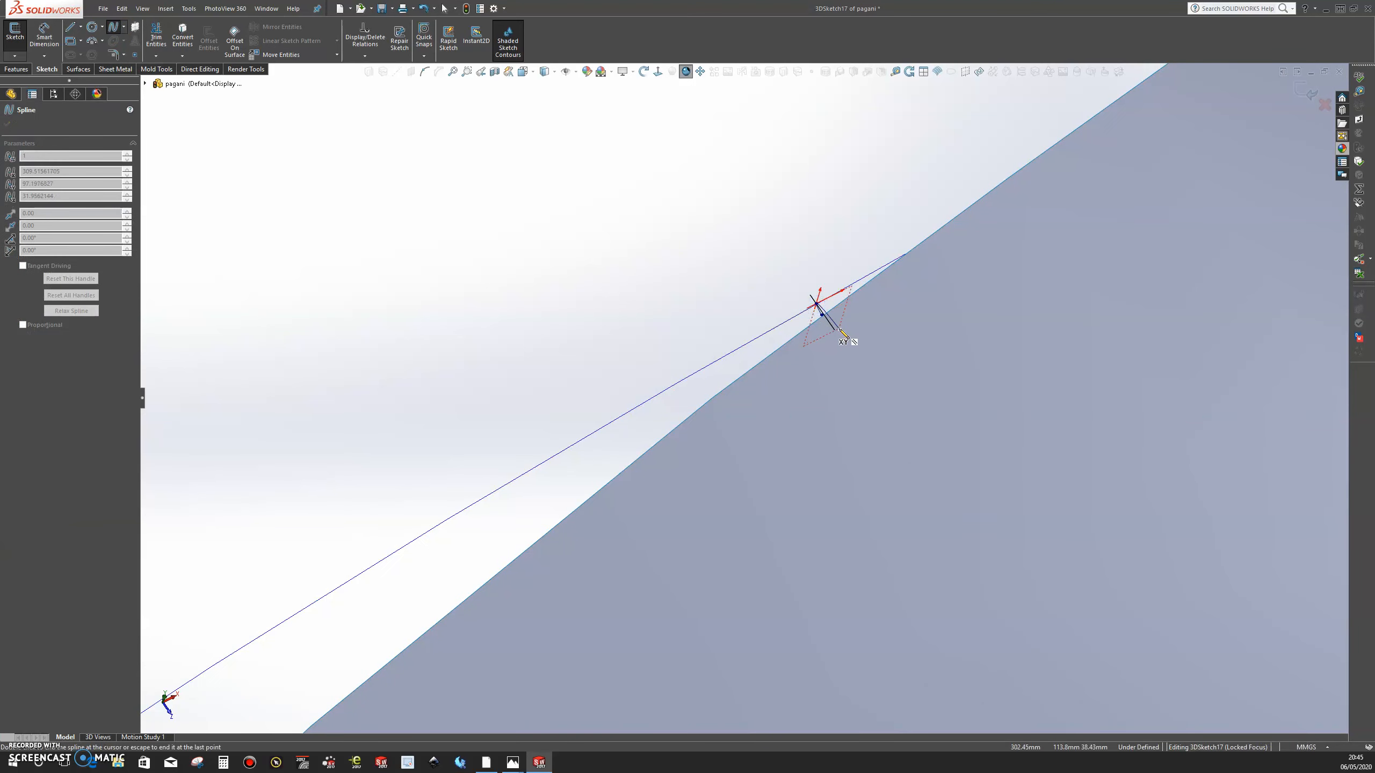
key("Escape")
- Delete the short spline just drawn near the rear meeting point
scroll(839, 329, "up", 5)
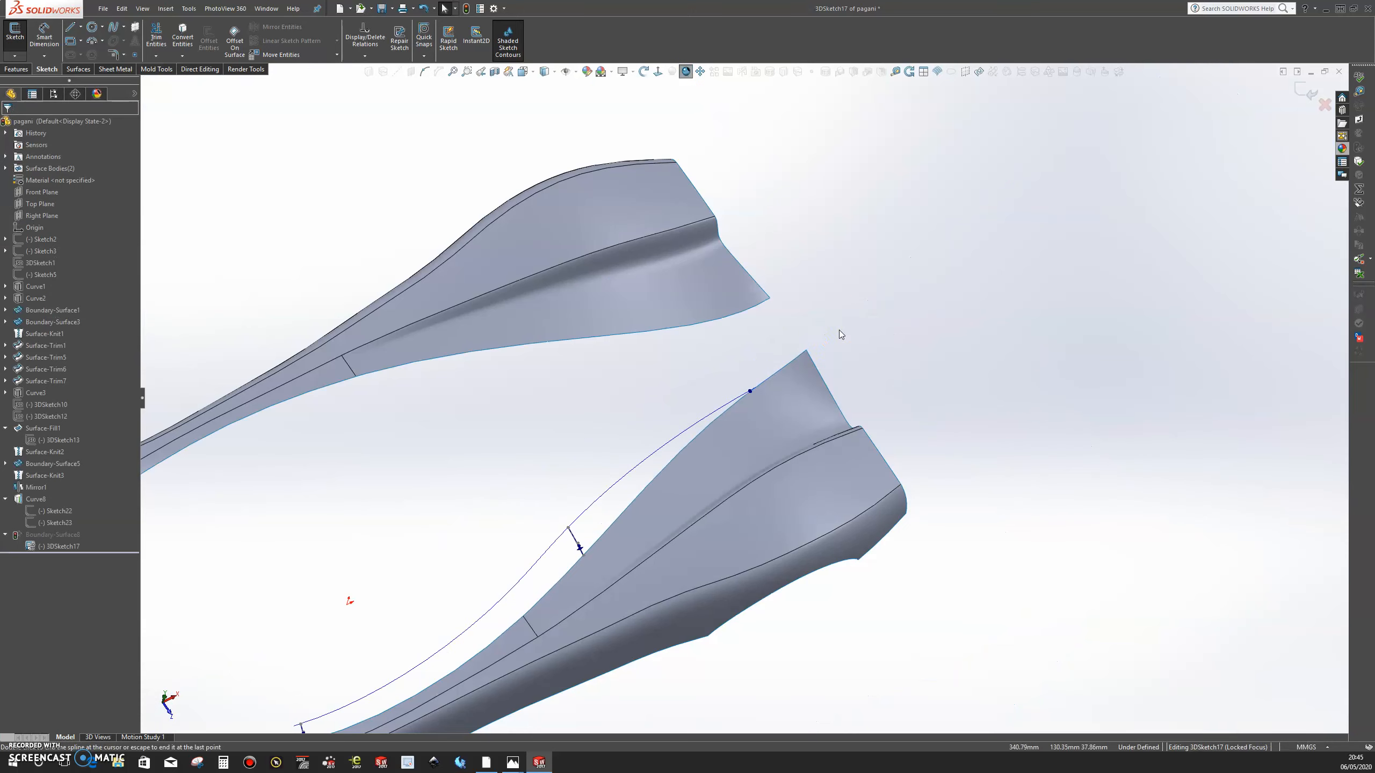
scroll(719, 407, "down", 5)
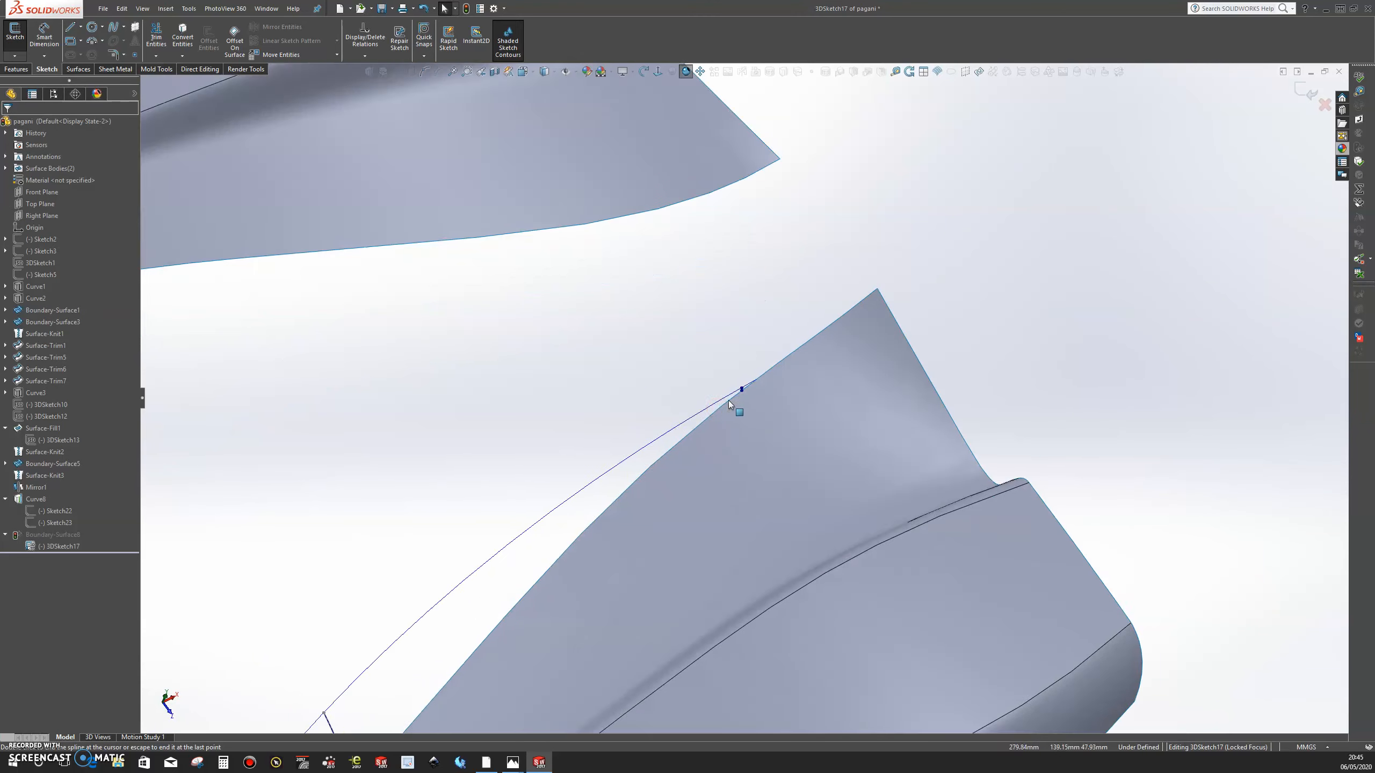
scroll(786, 362, "down", 4)
scroll(754, 394, "down", 4)
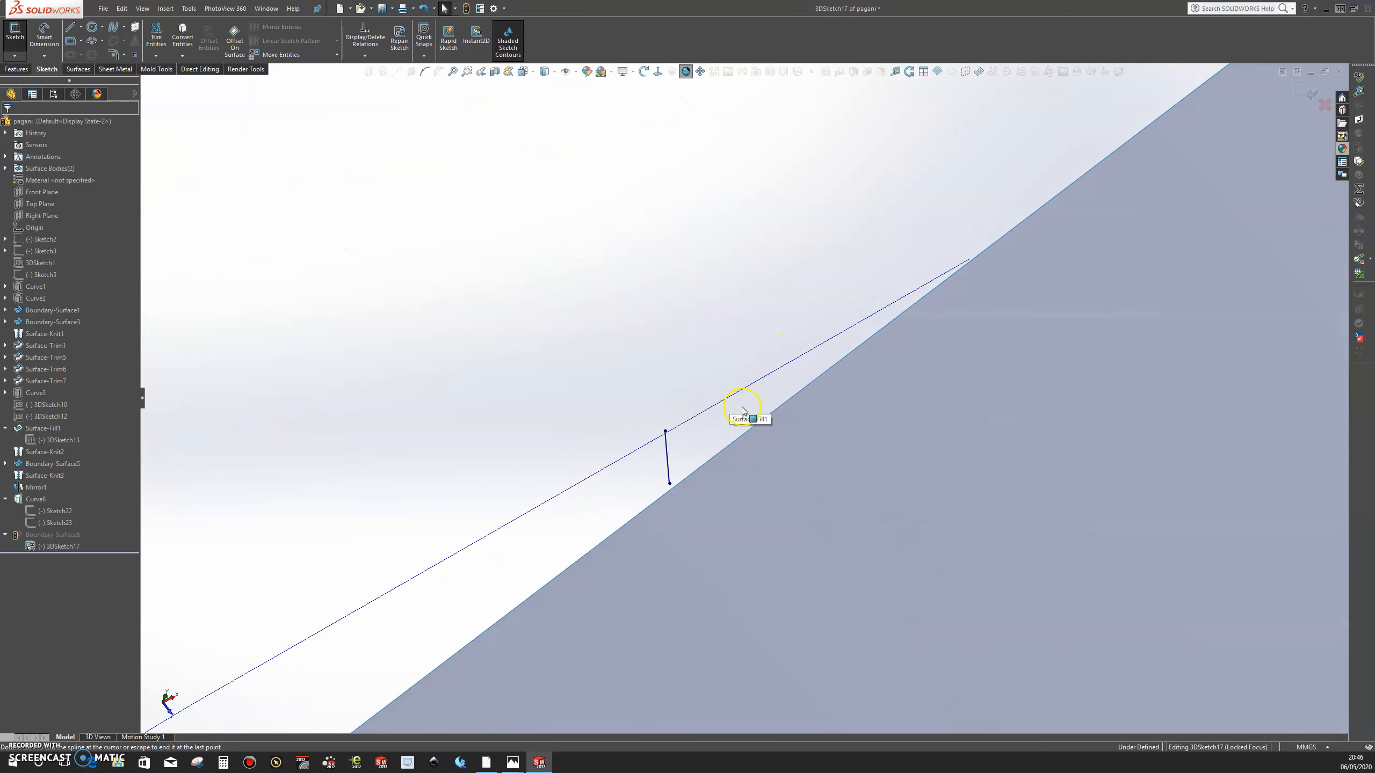
left_click(668, 461)
right_click(668, 459)
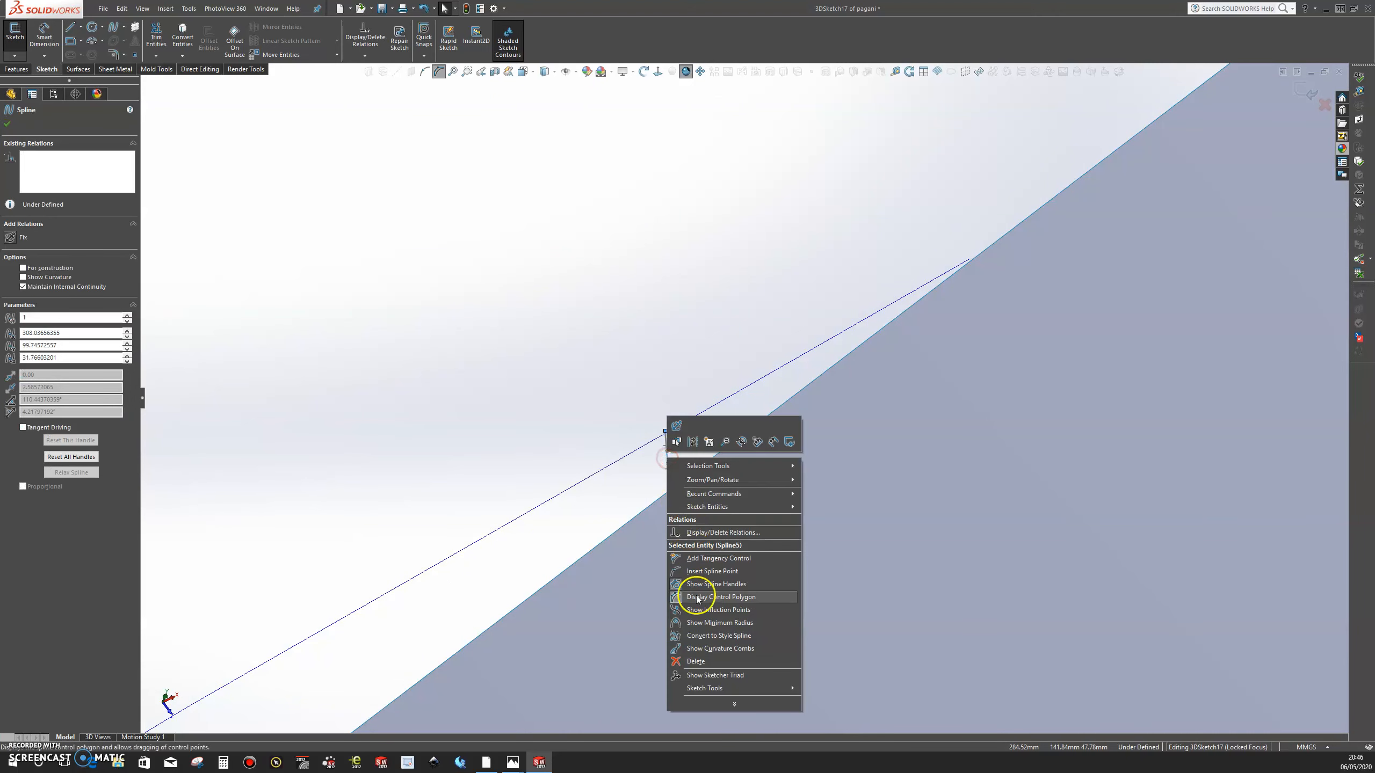
left_click(700, 661)
- Draw a connecting spline about 2.8 mm long between the fender edge and the window-line curve, slightly ahead of their rear meeting point
left_click(114, 27)
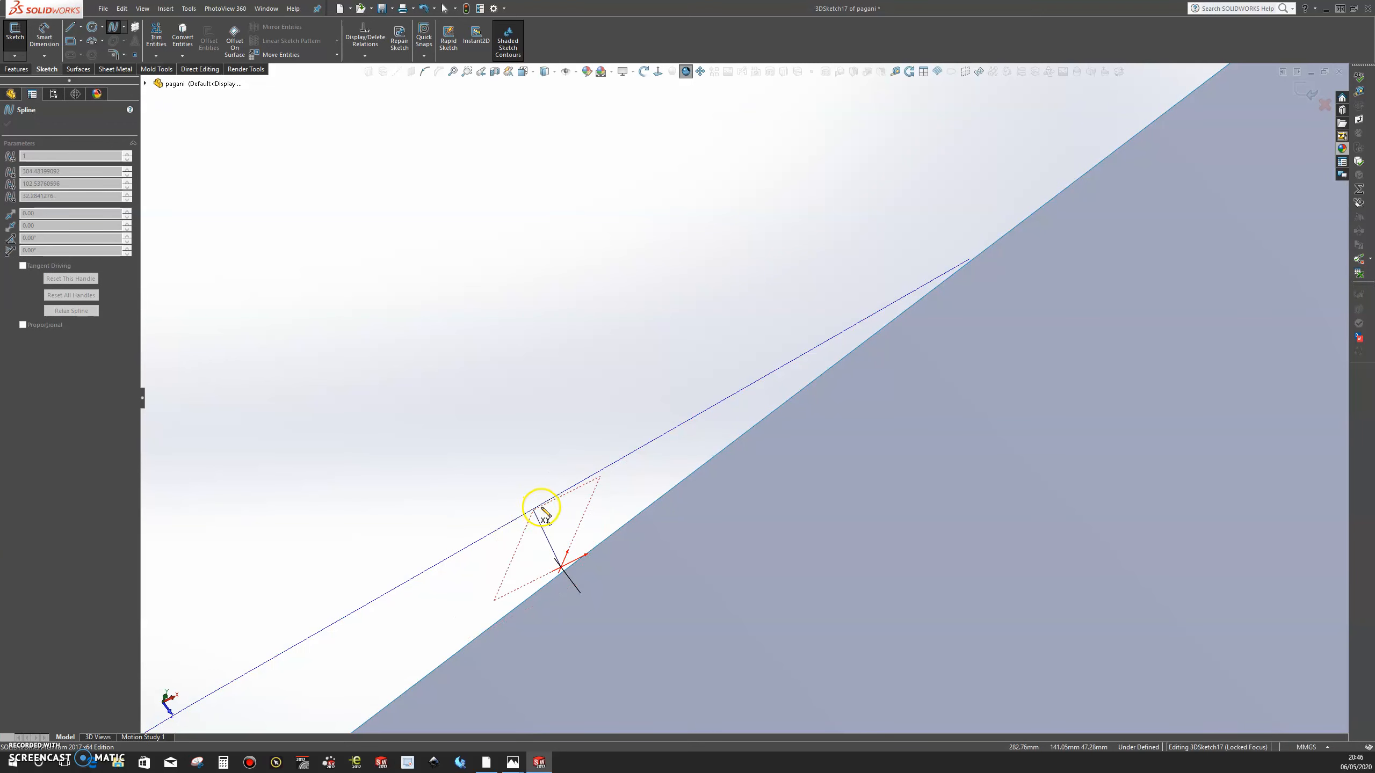
left_click(530, 508)
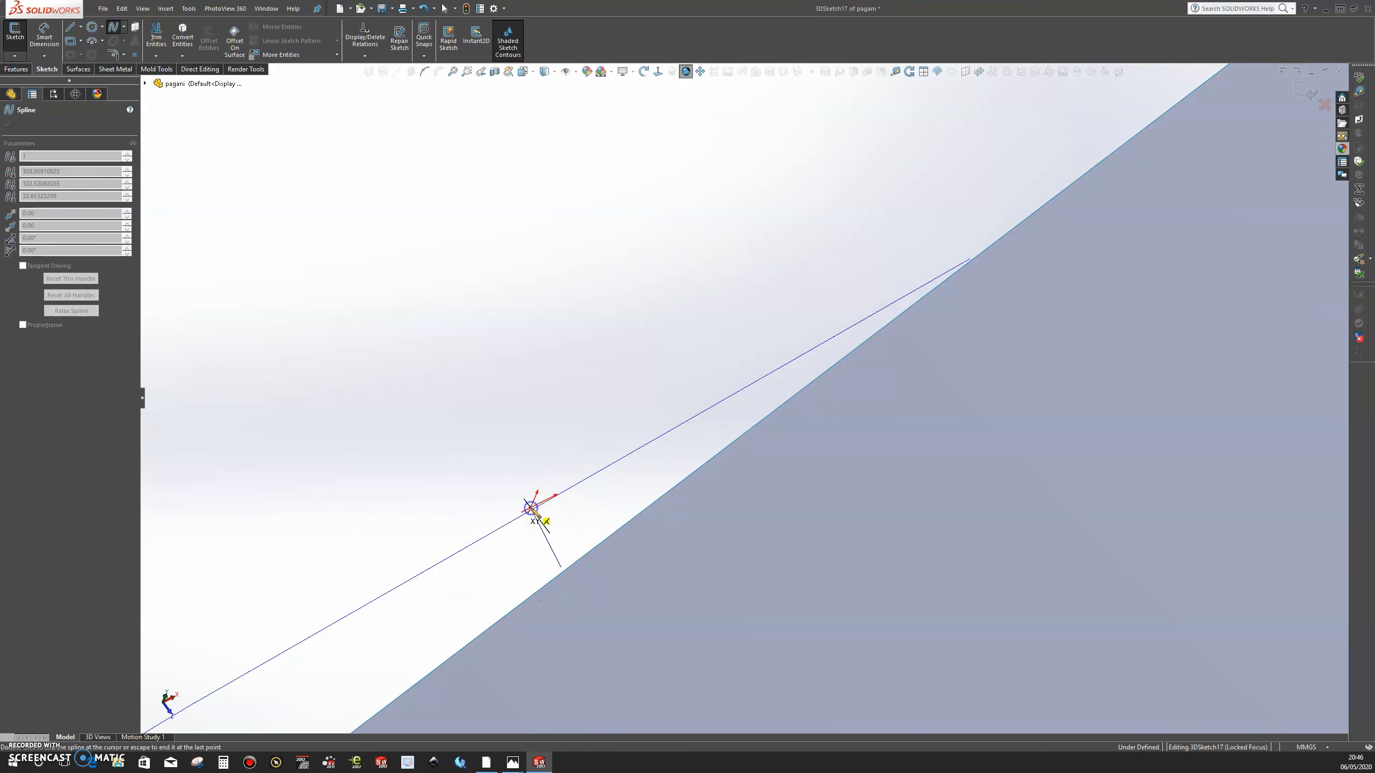
key("Escape")
scroll(558, 518, "up", 5)
scroll(558, 519, "up", 1)
- Reshape the short rear connecting spline and finish editing the 3D sketch
middle_click_drag(724, 431, 390, 234)
scroll(720, 379, "down", 3)
left_click_drag(713, 362, 888, 301)
left_click_drag(923, 241, 743, 353)
scroll(749, 469, "up", 12)
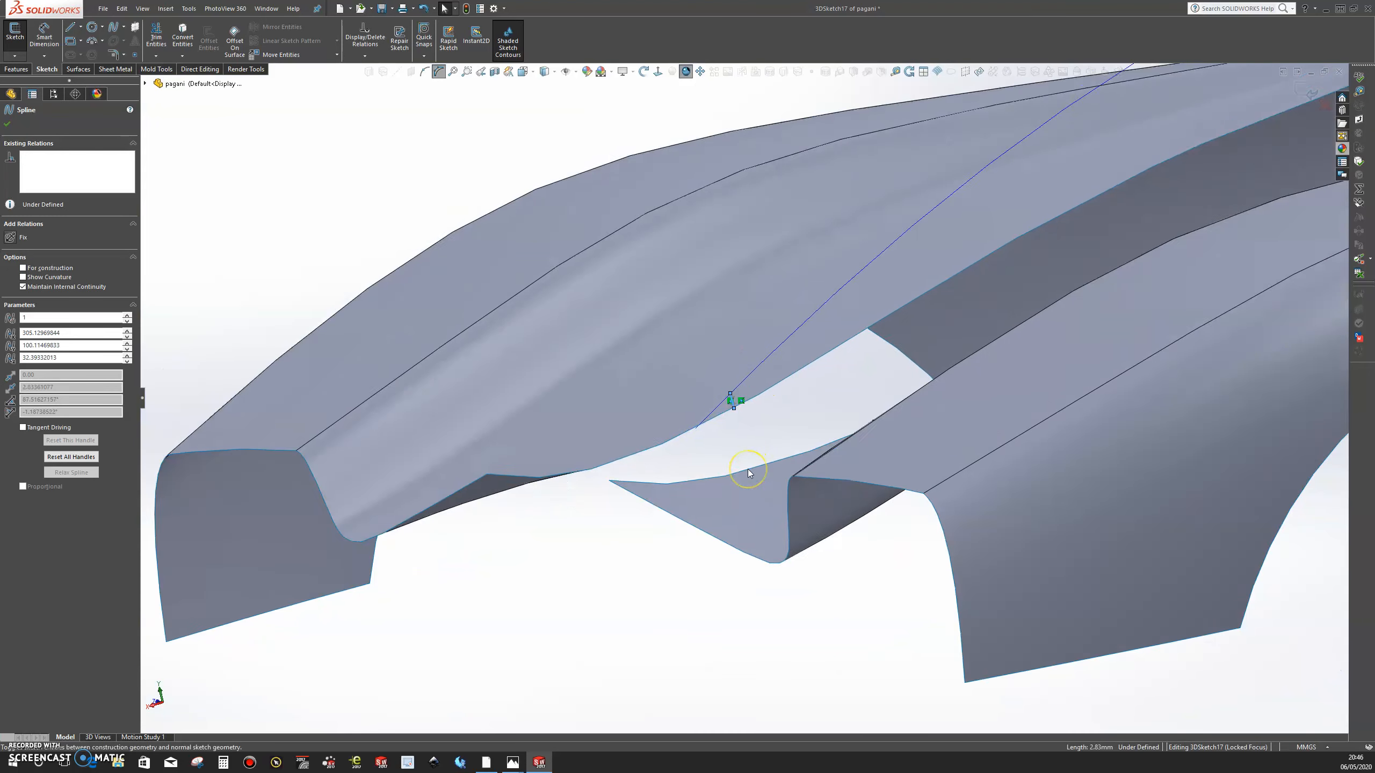
left_click(685, 192)
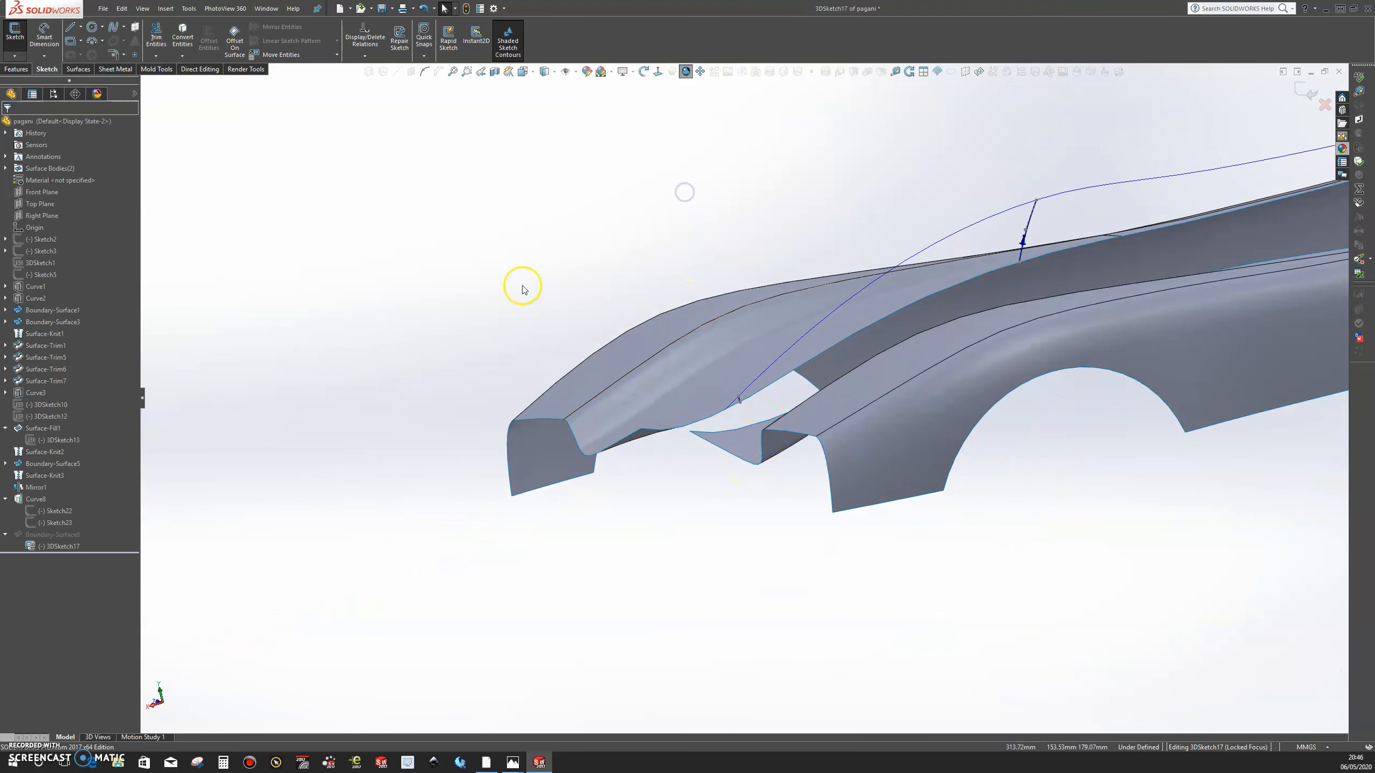
left_click(1300, 100)
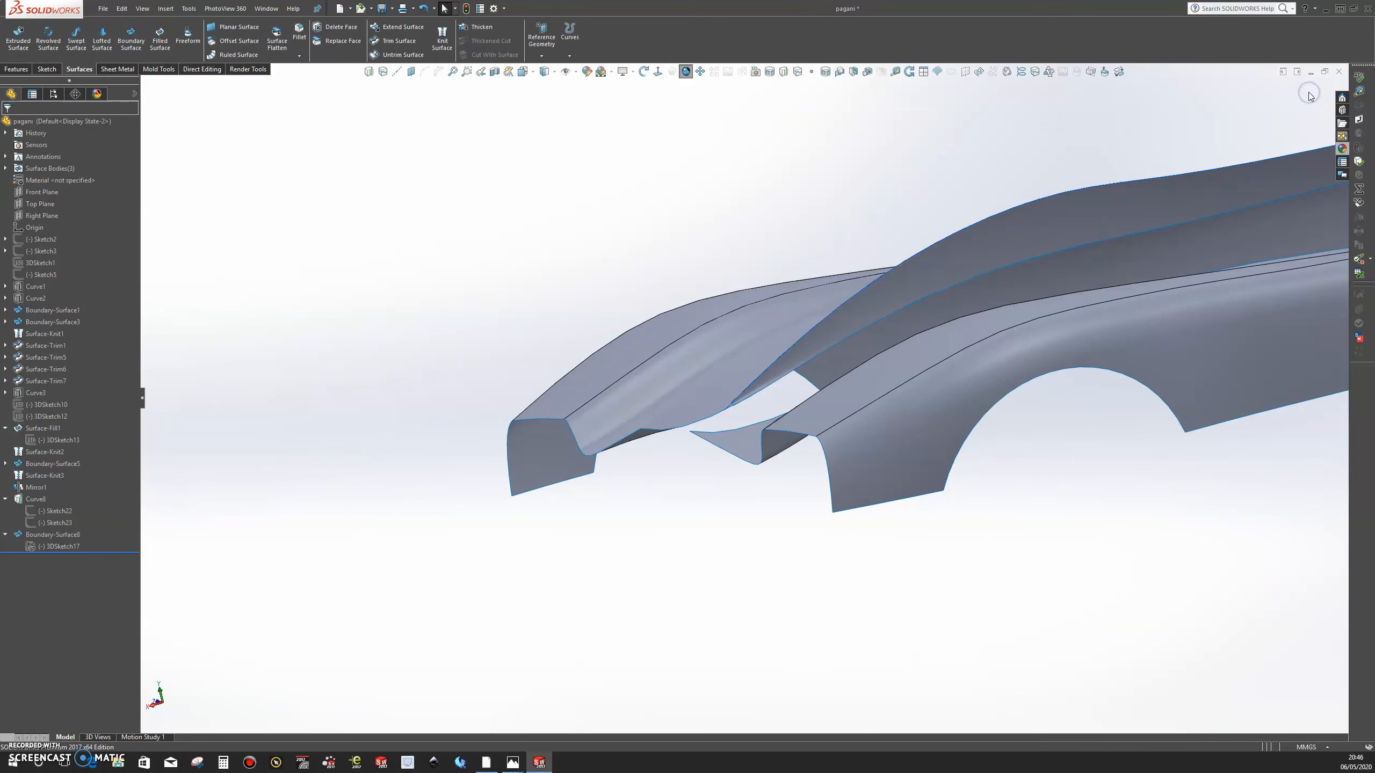
- Edit the boundary surface to add the short rear connecting spline as its third Direction 2 profile, and accept the change
left_click(1024, 196)
right_click(1023, 196)
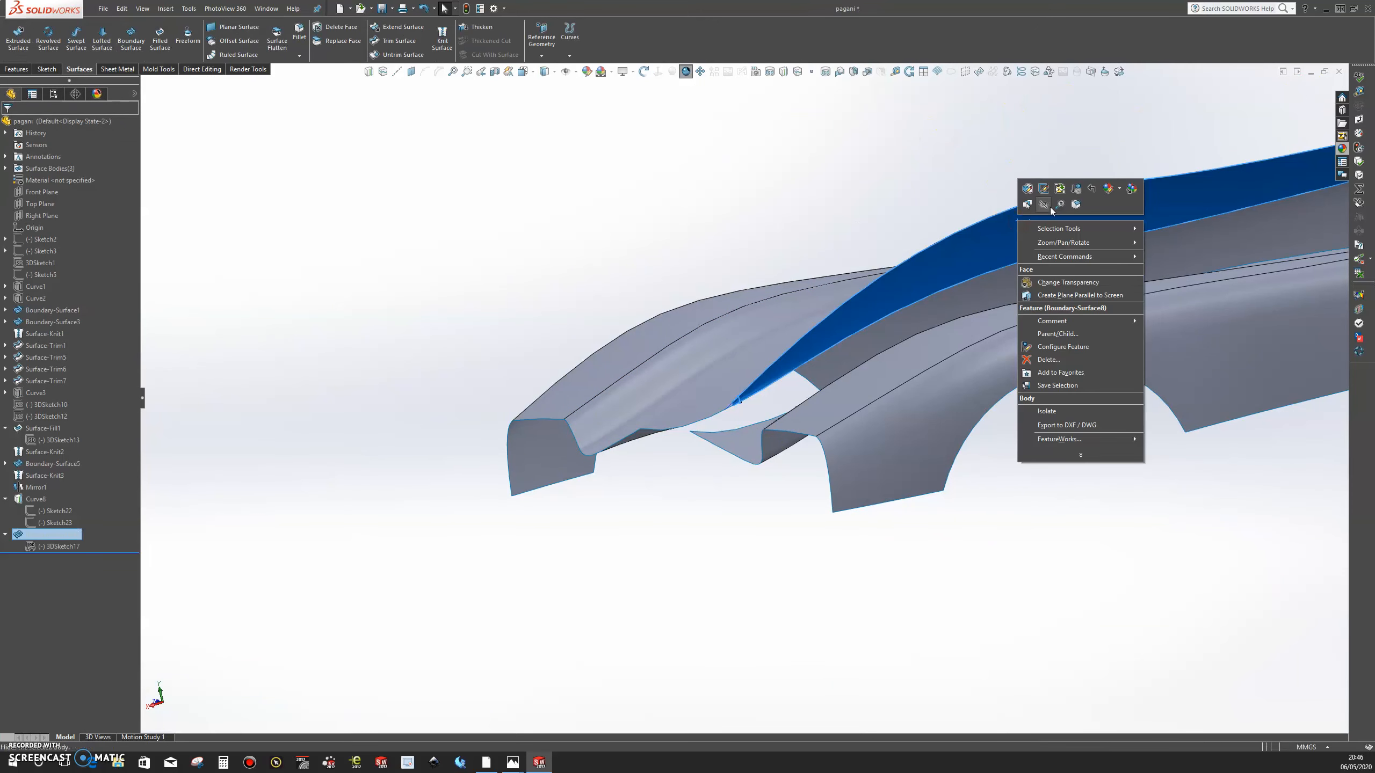
left_click(1029, 189)
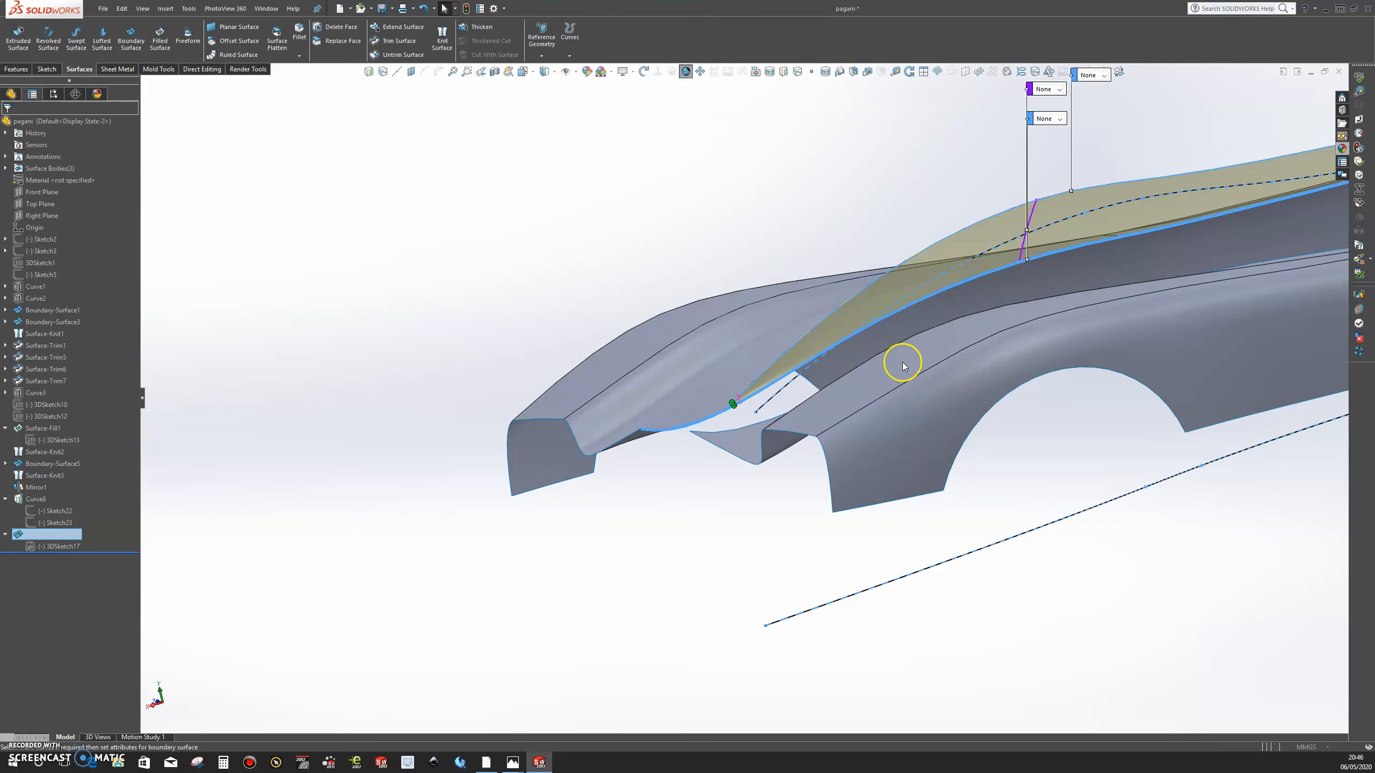
middle_click_drag(915, 320, 1014, 313)
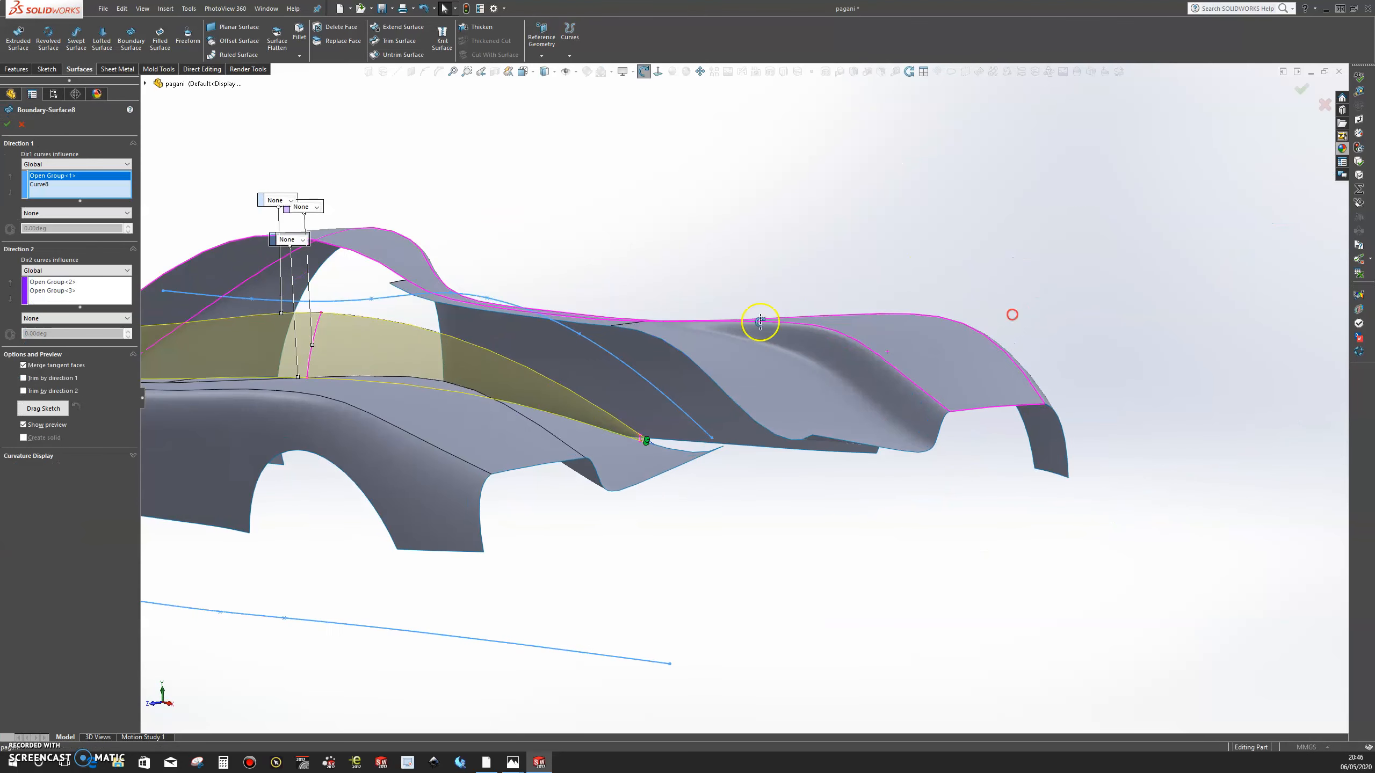
scroll(488, 343, "up", 2)
scroll(531, 386, "down", 2)
scroll(715, 409, "down", 8)
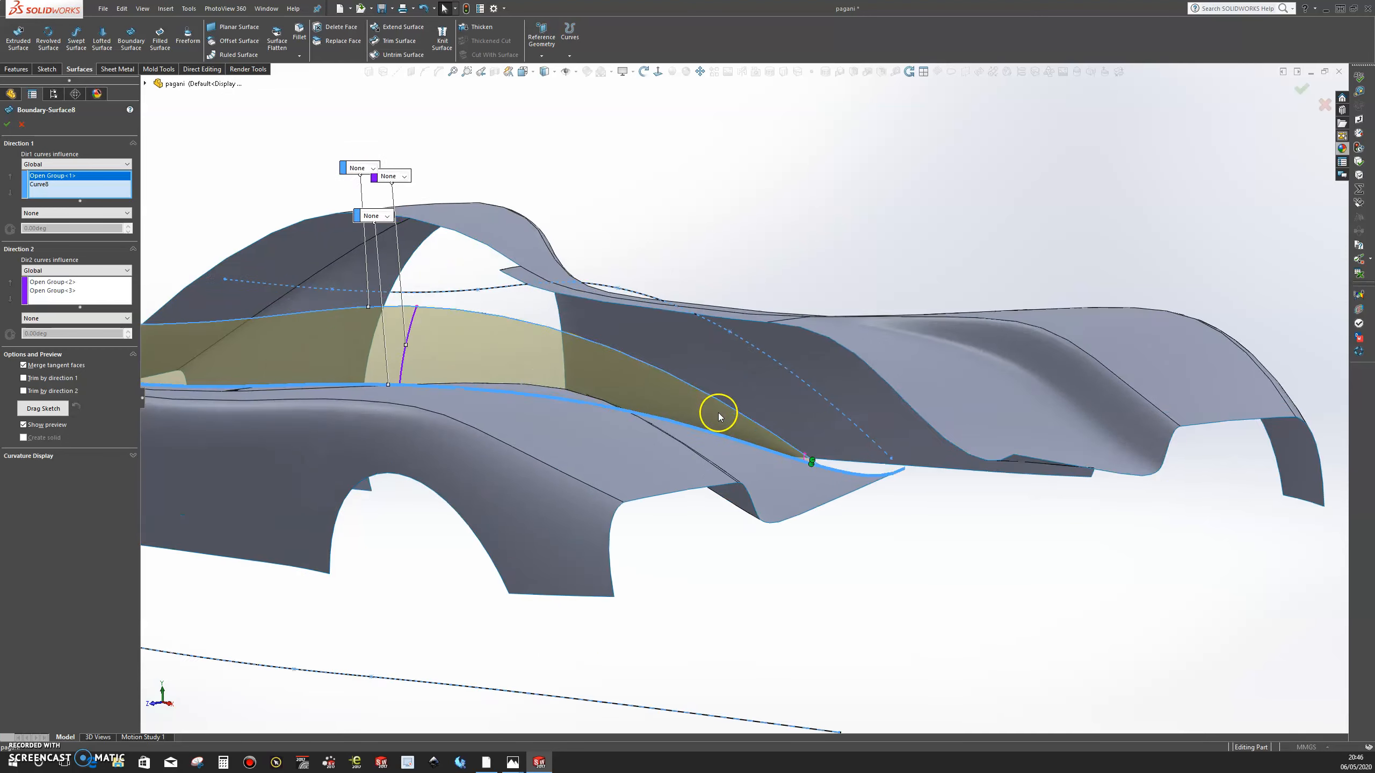
scroll(899, 482, "down", 6)
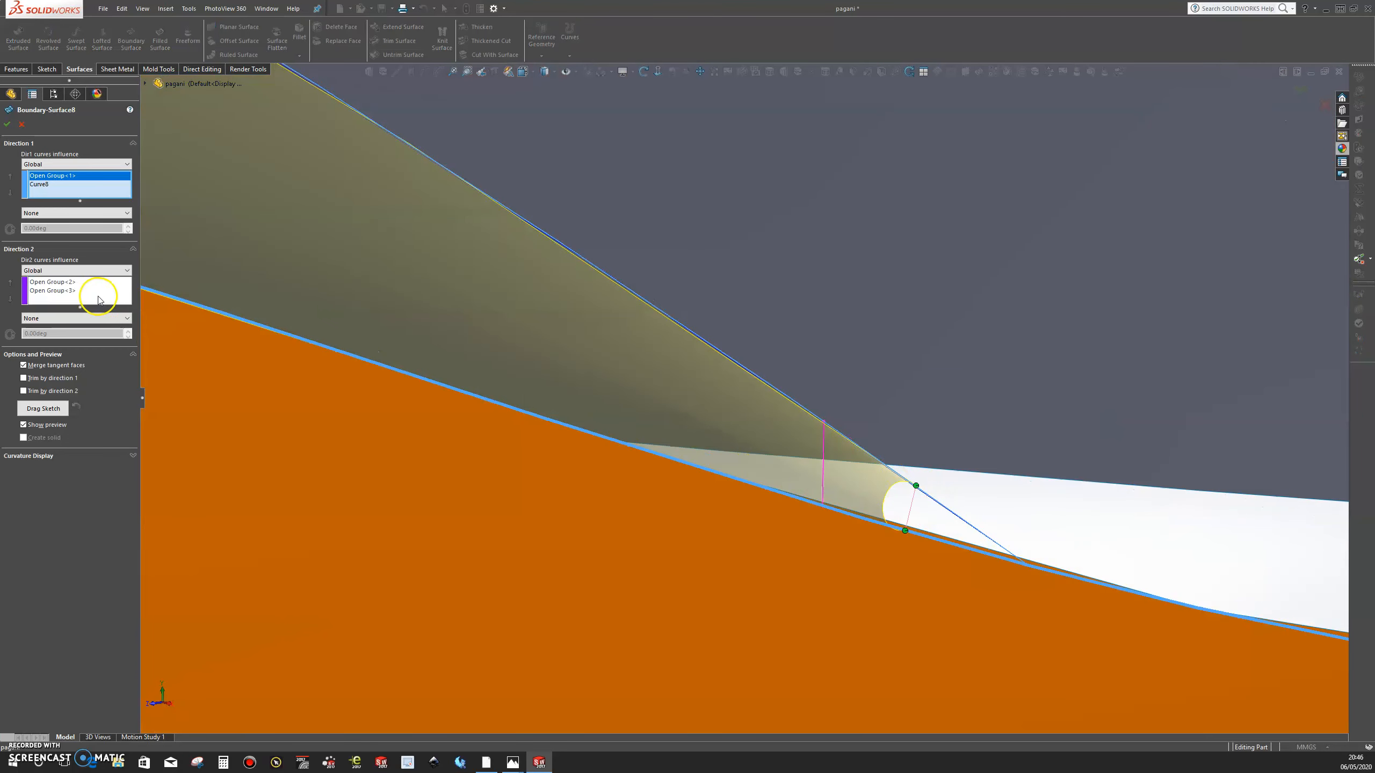
left_click(99, 300)
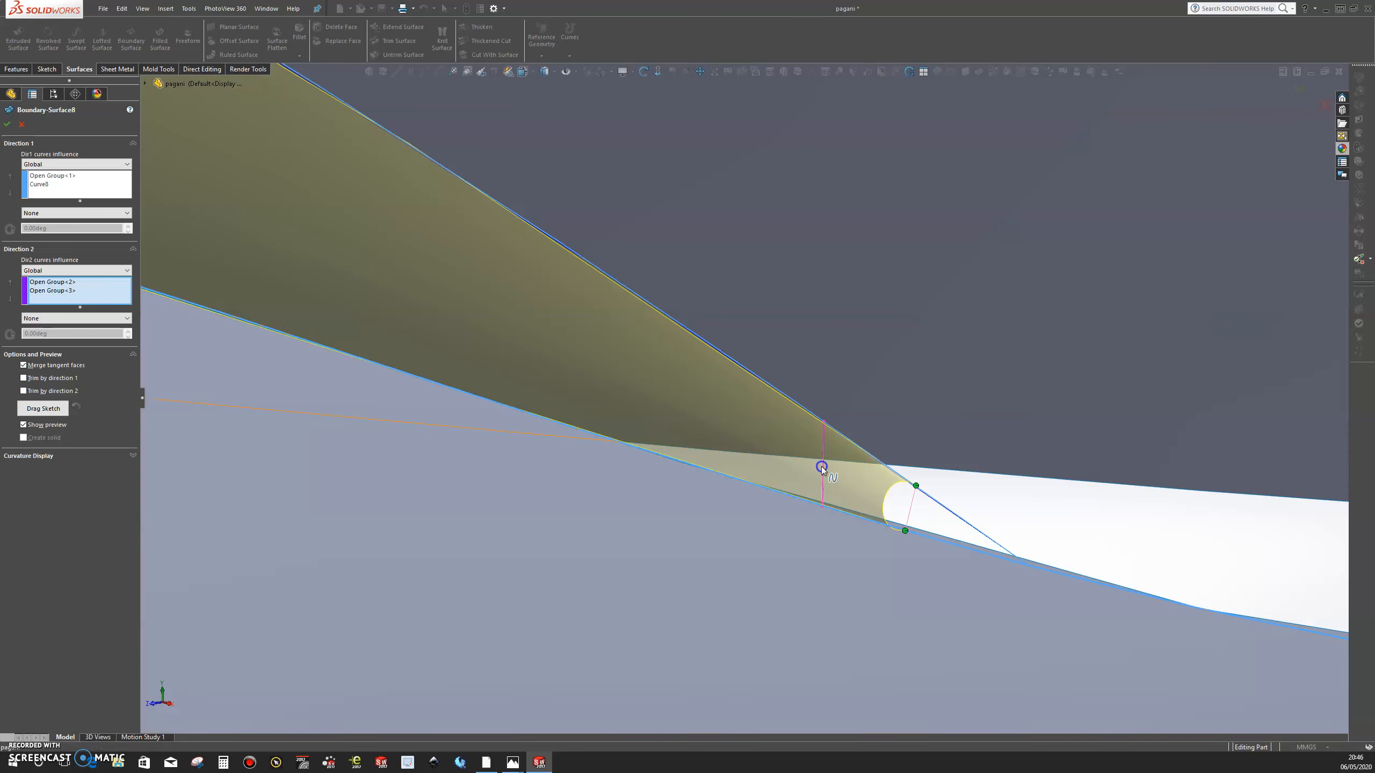
left_click(822, 467)
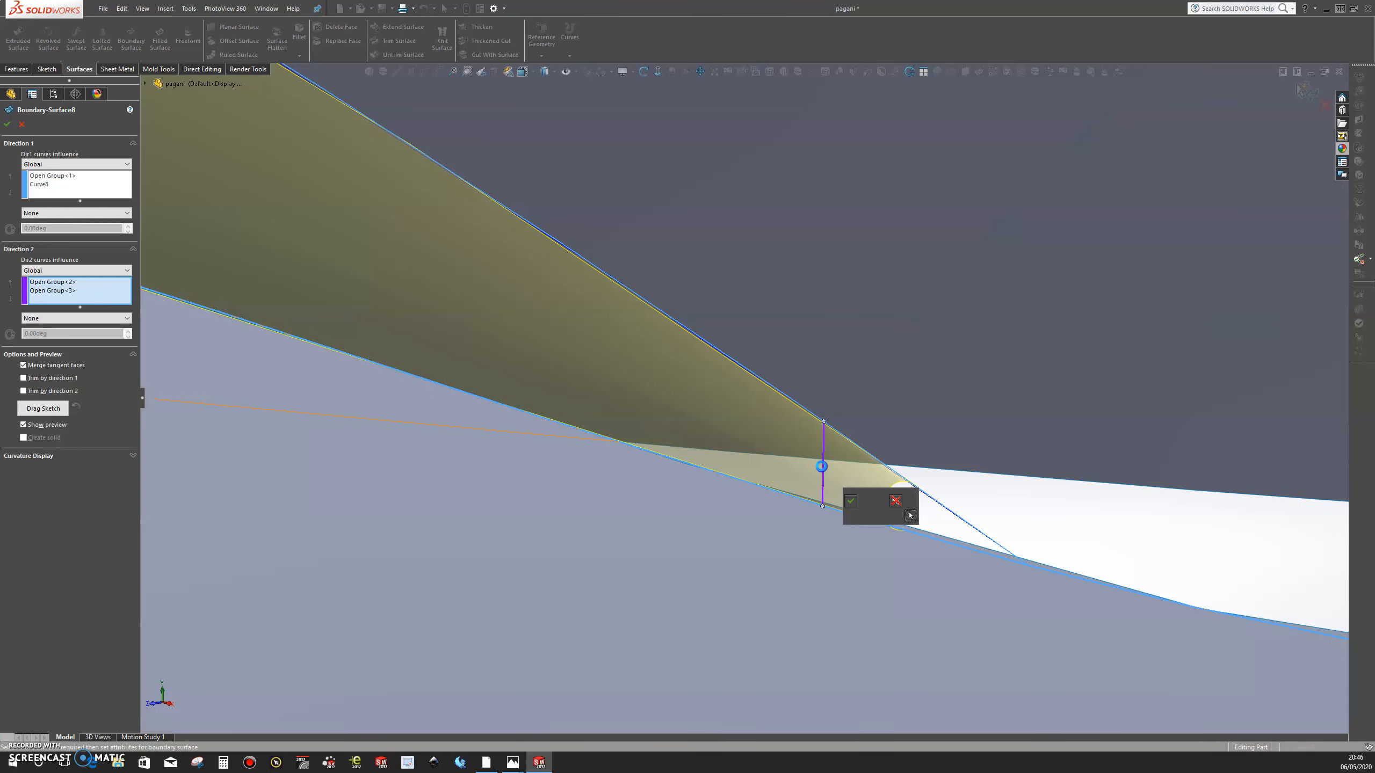
left_click(851, 503)
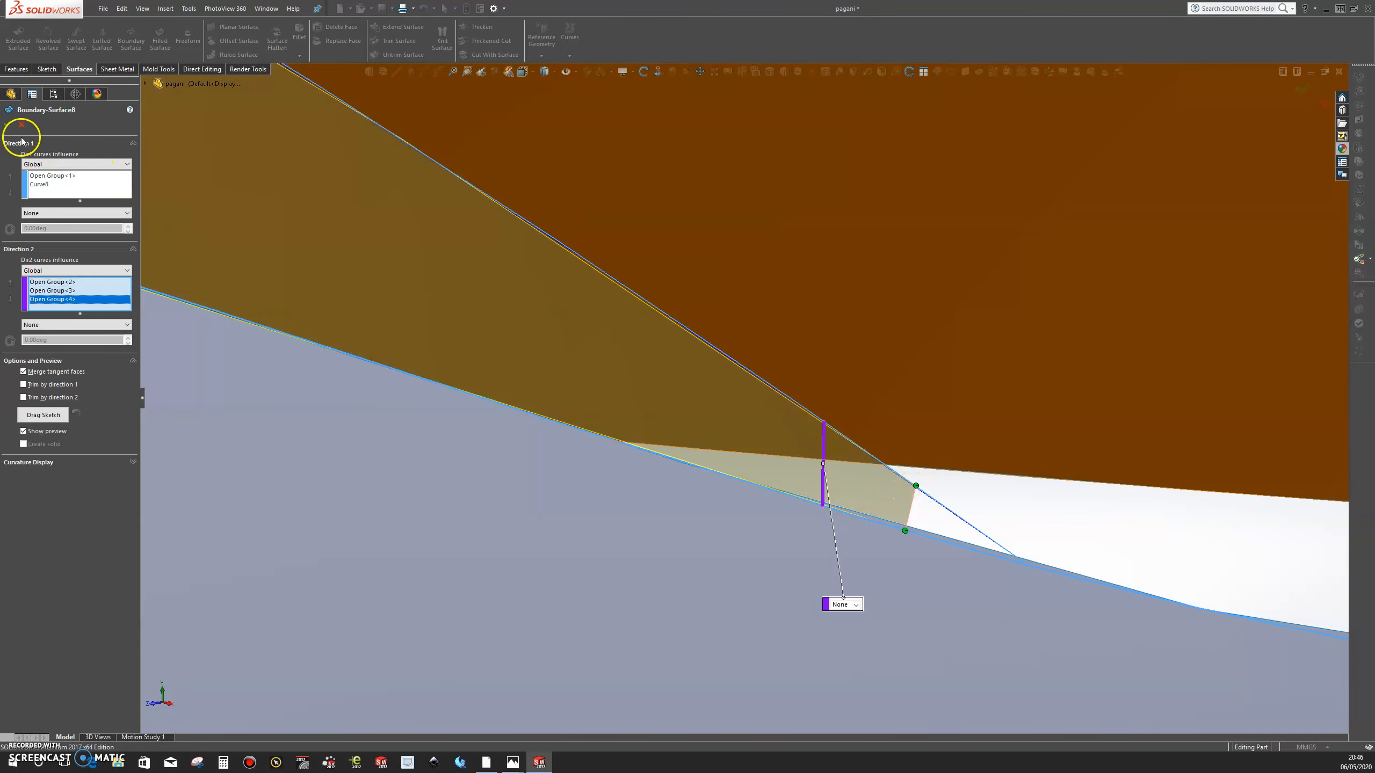
left_click(11, 125)
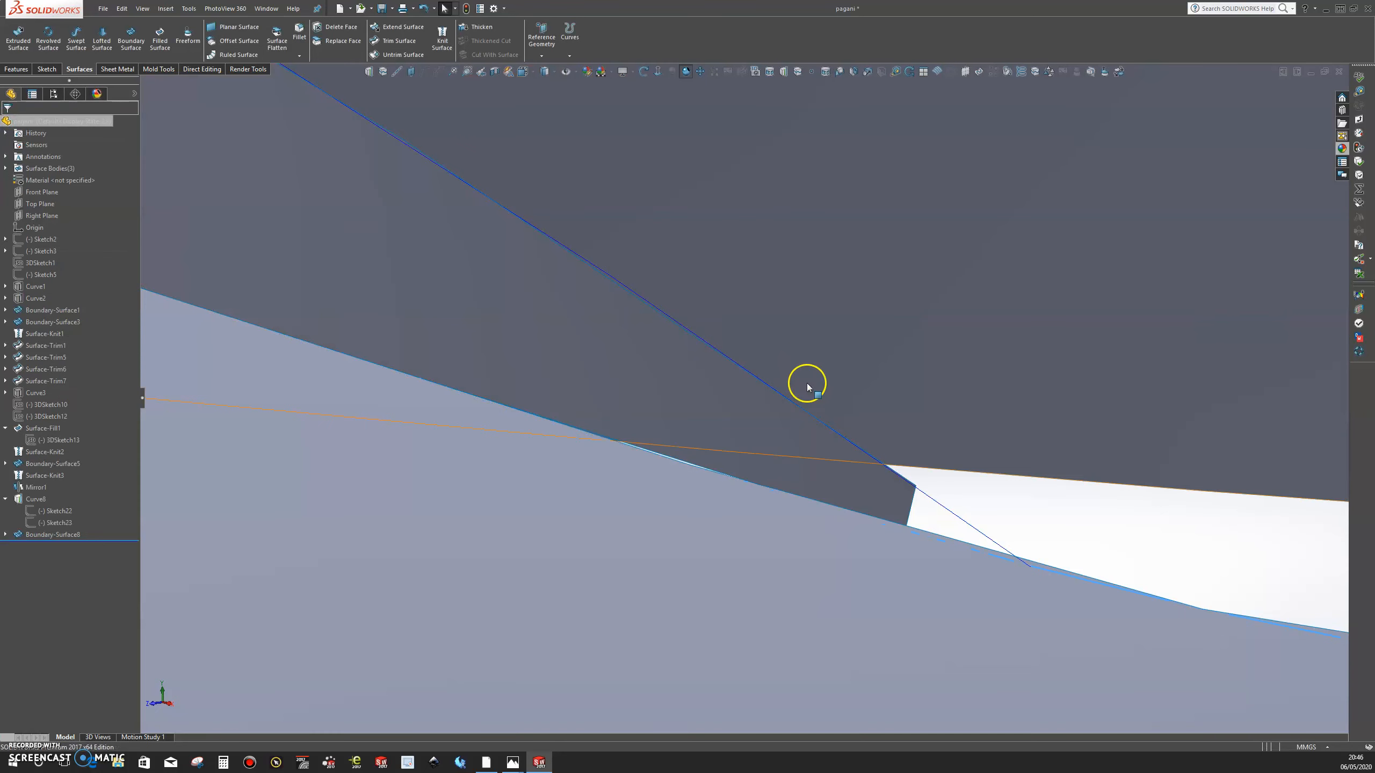
scroll(919, 442, "up", 3)
scroll(919, 442, "up", 10)
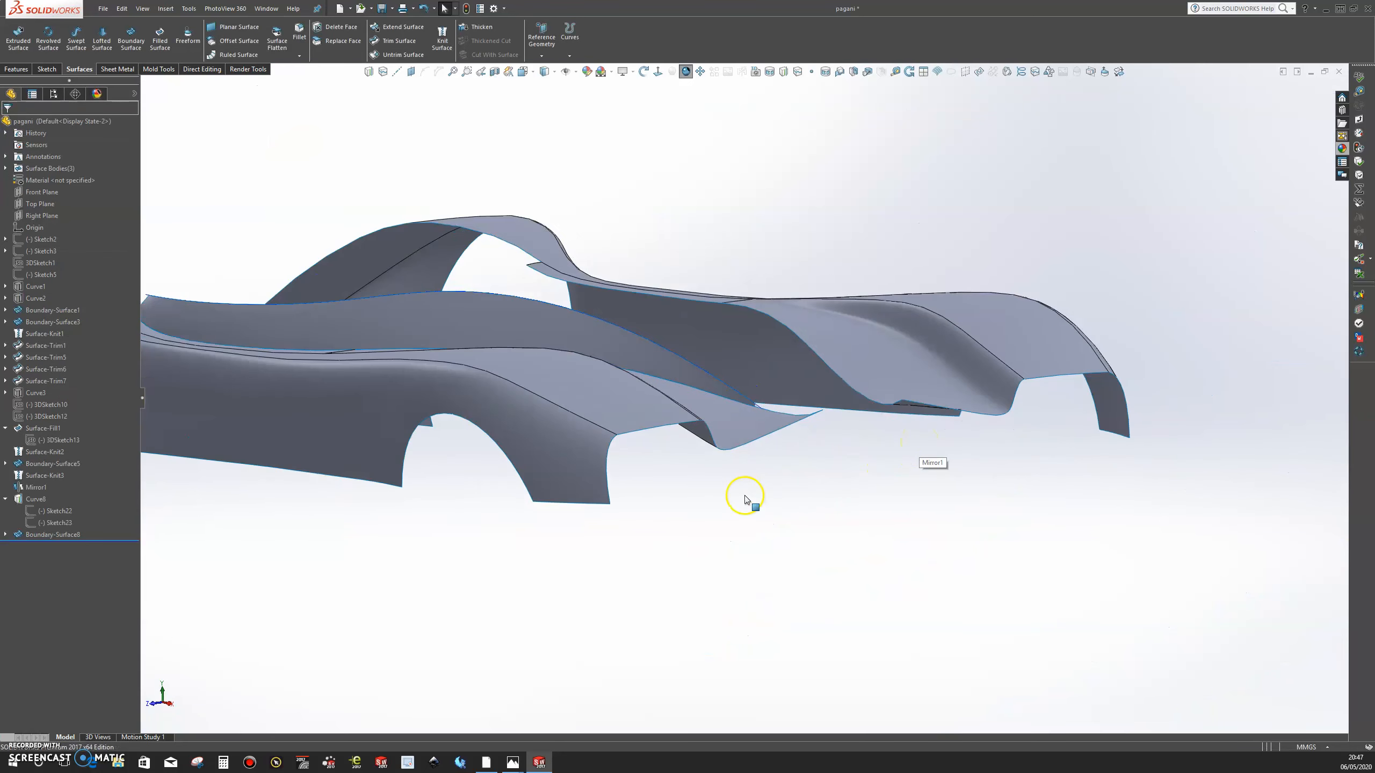